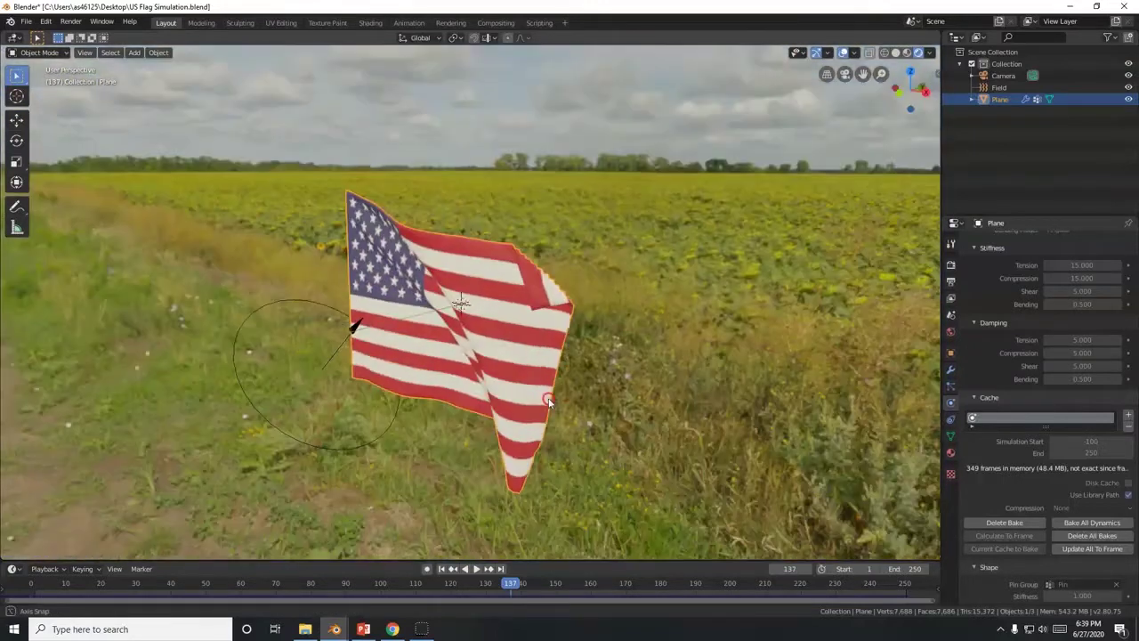
Create a new file from the General template.
click(26, 20)
click(25, 20)
click(25, 21)
mouse_move(41, 35)
click(167, 36)
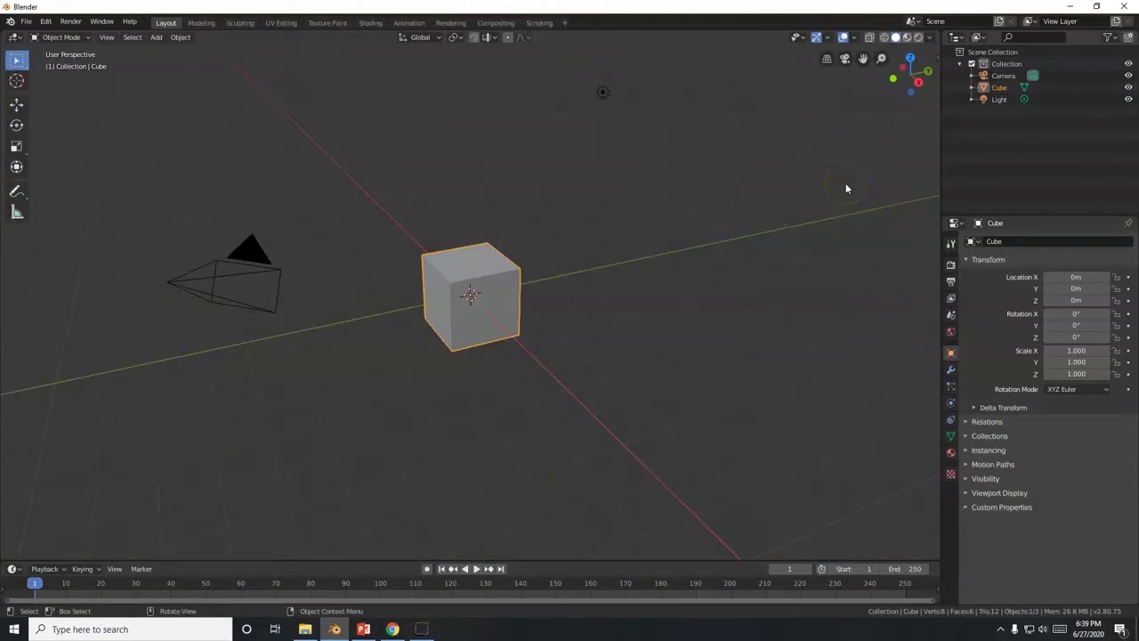
key(n)
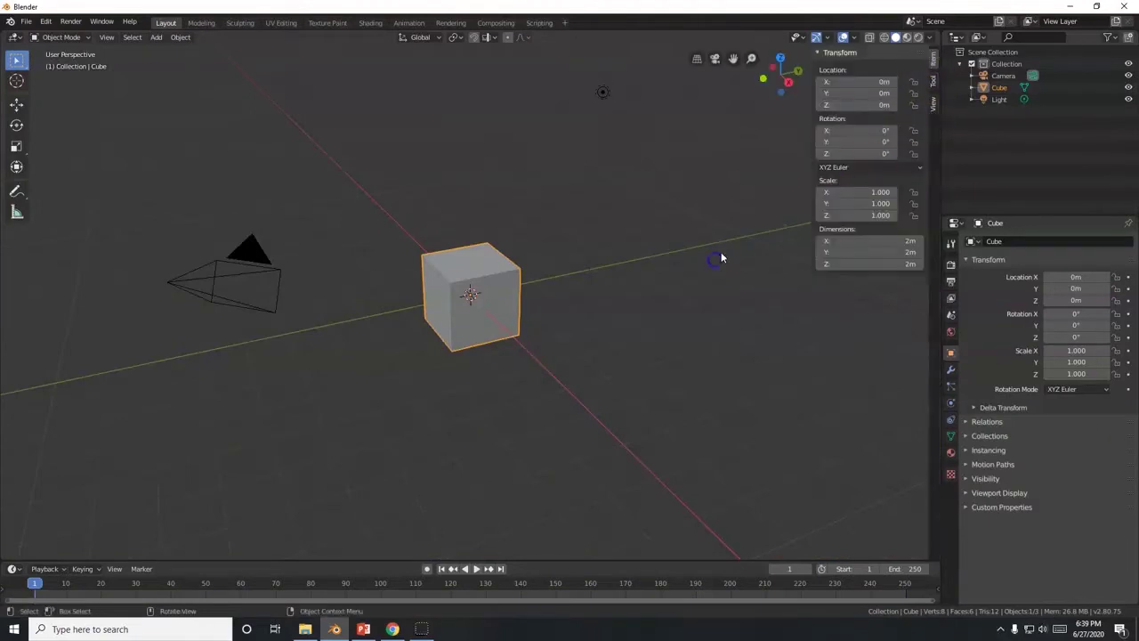
key(n)
key(n)
click(499, 318)
key(n)
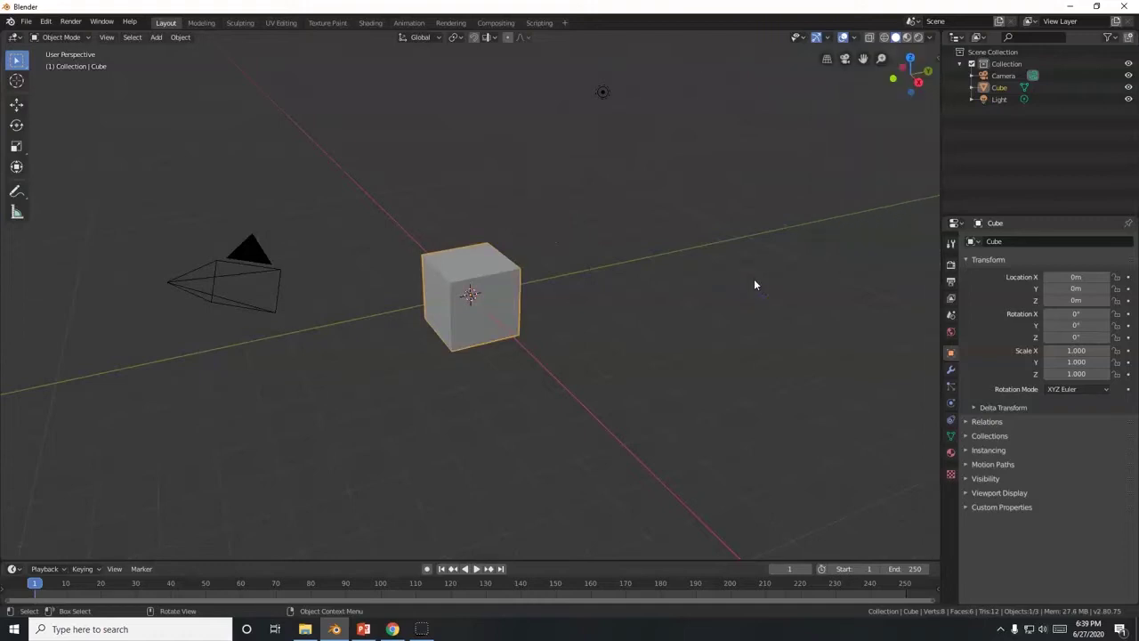
click(26, 20)
click(76, 311)
Launch another Blender instance through the Windows search, dismiss its splash screen and enable Screencast Keys.
click(161, 627)
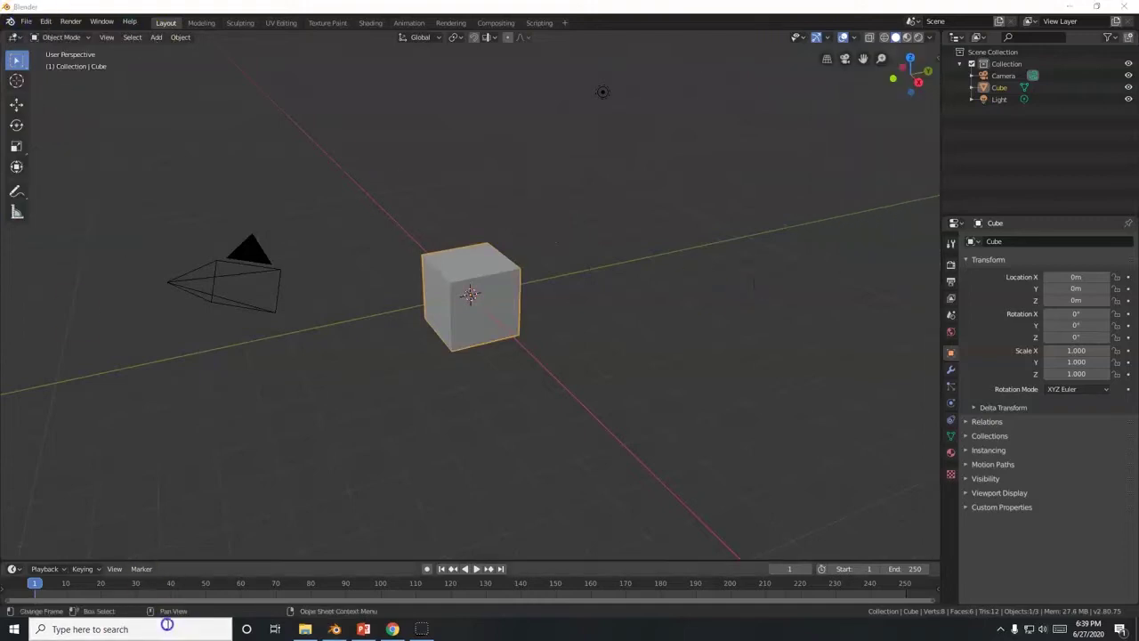
text(blen)
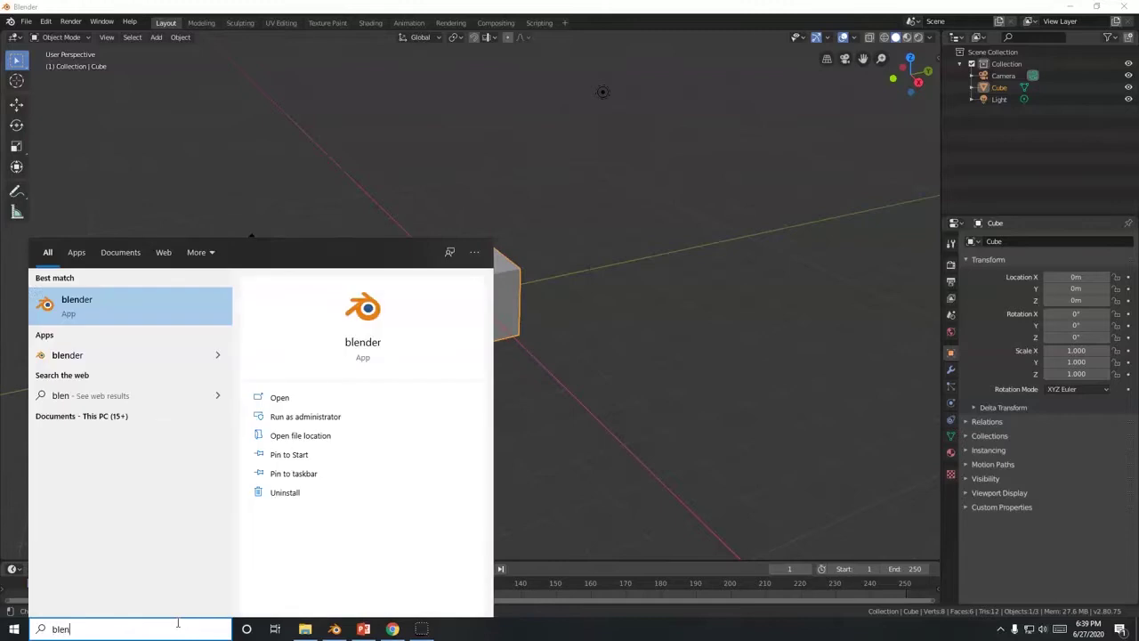
click(89, 308)
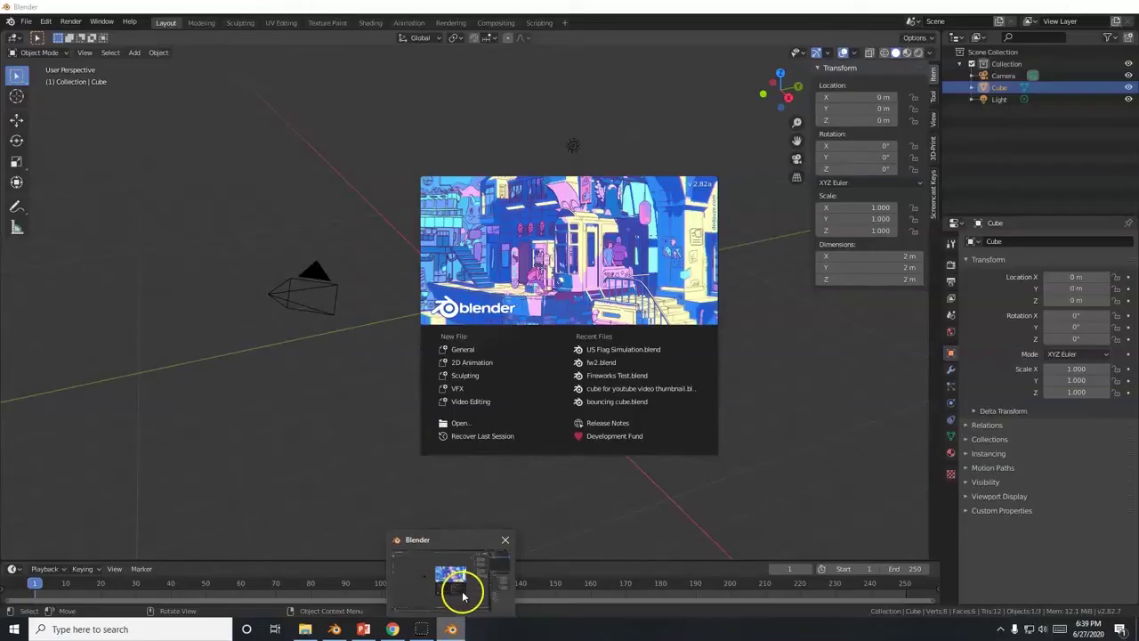
click(350, 403)
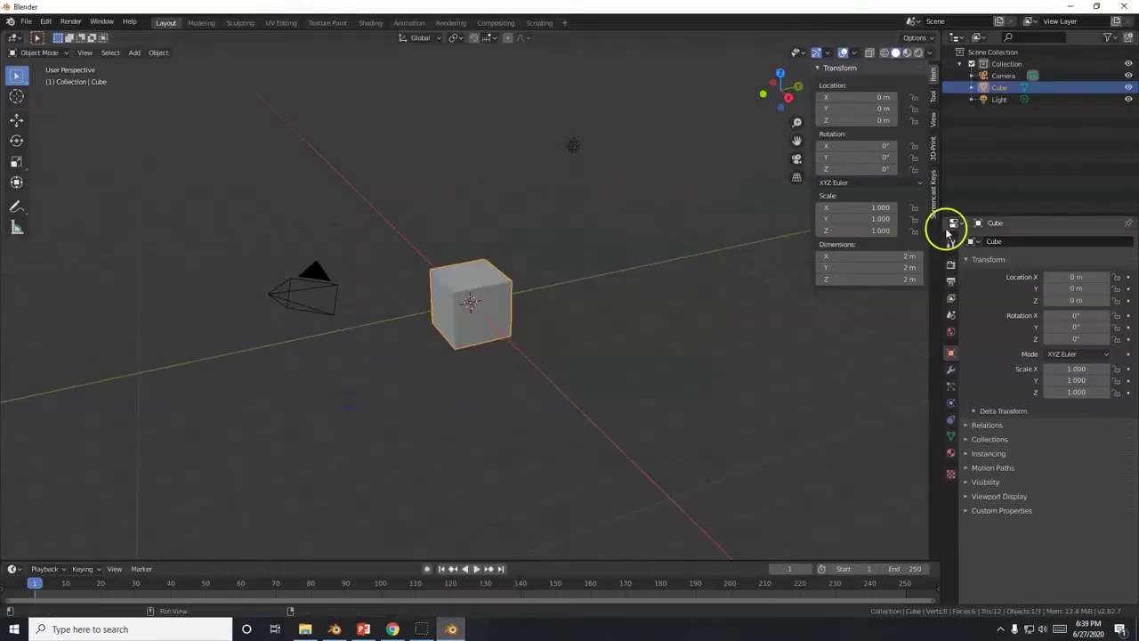
click(934, 198)
click(825, 69)
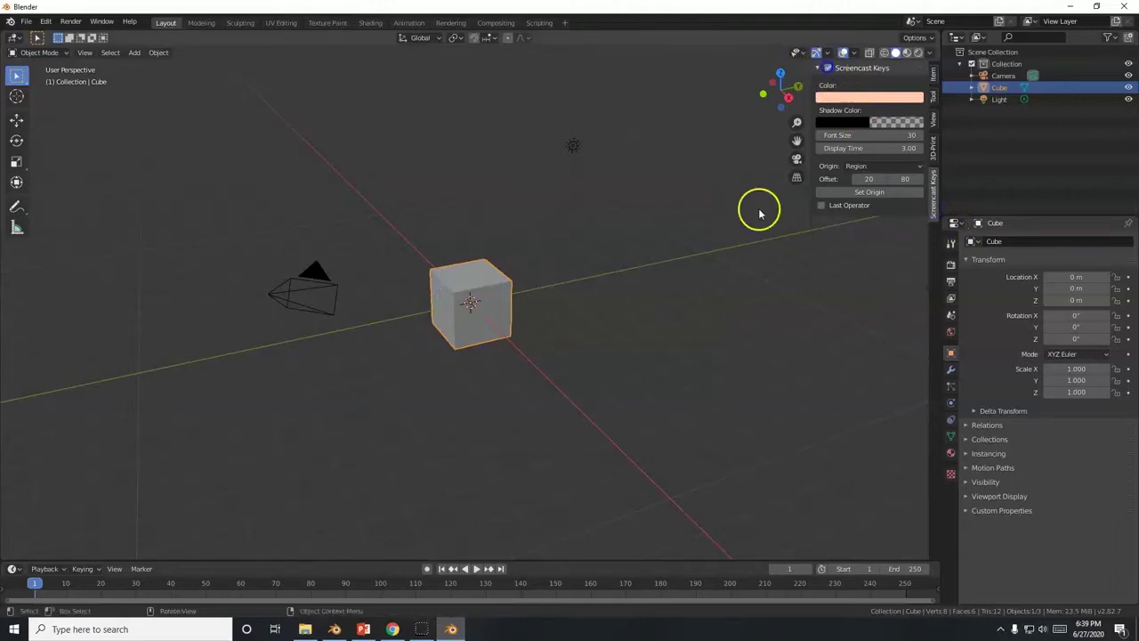
Delete the default cube, hide the sidebar and add a plane mesh at the origin.
key(Delete)
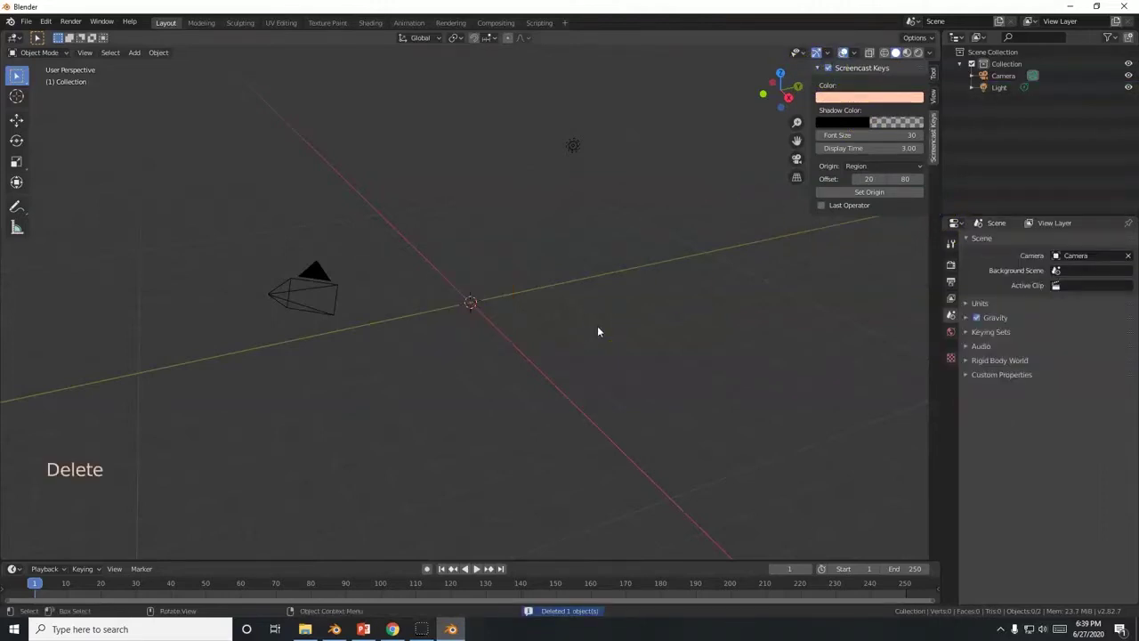
key(n)
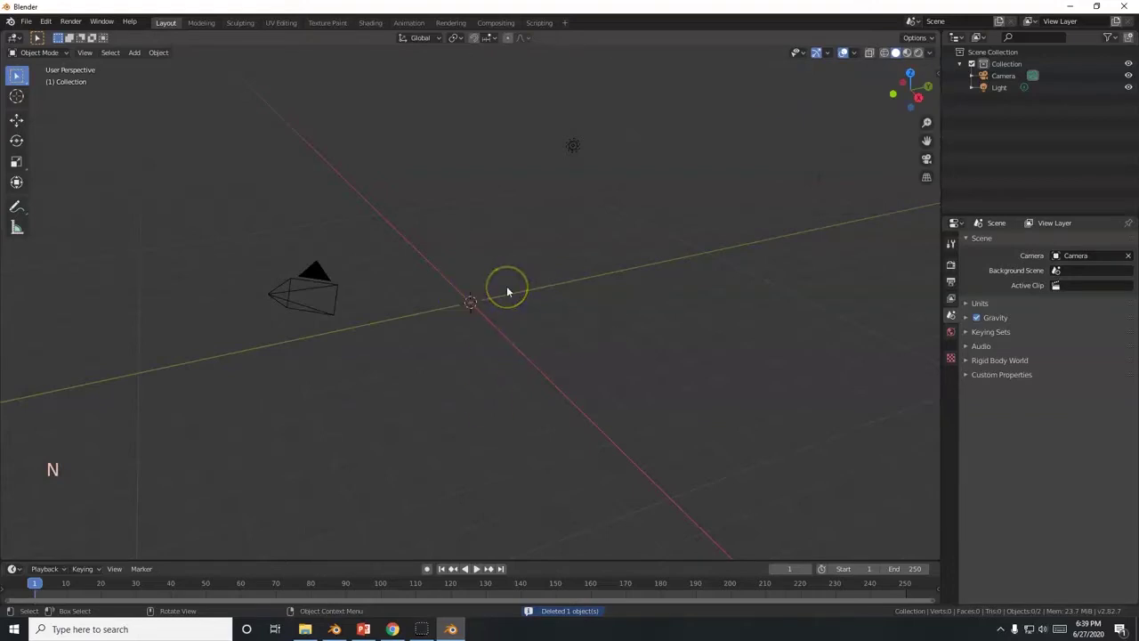
key(shift)
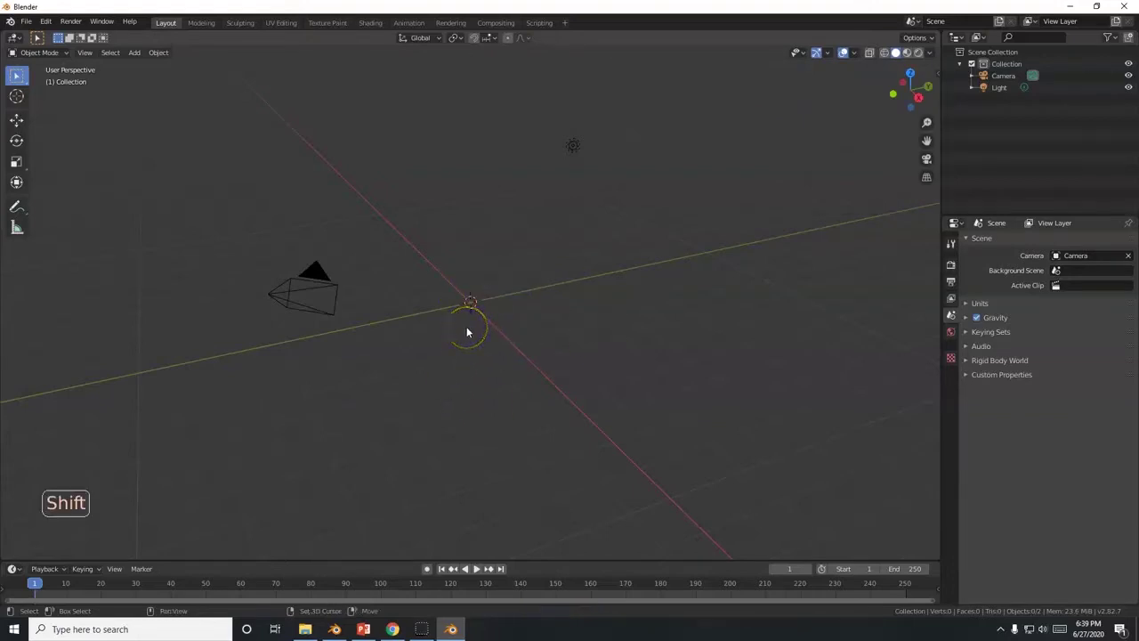
key(shift+a)
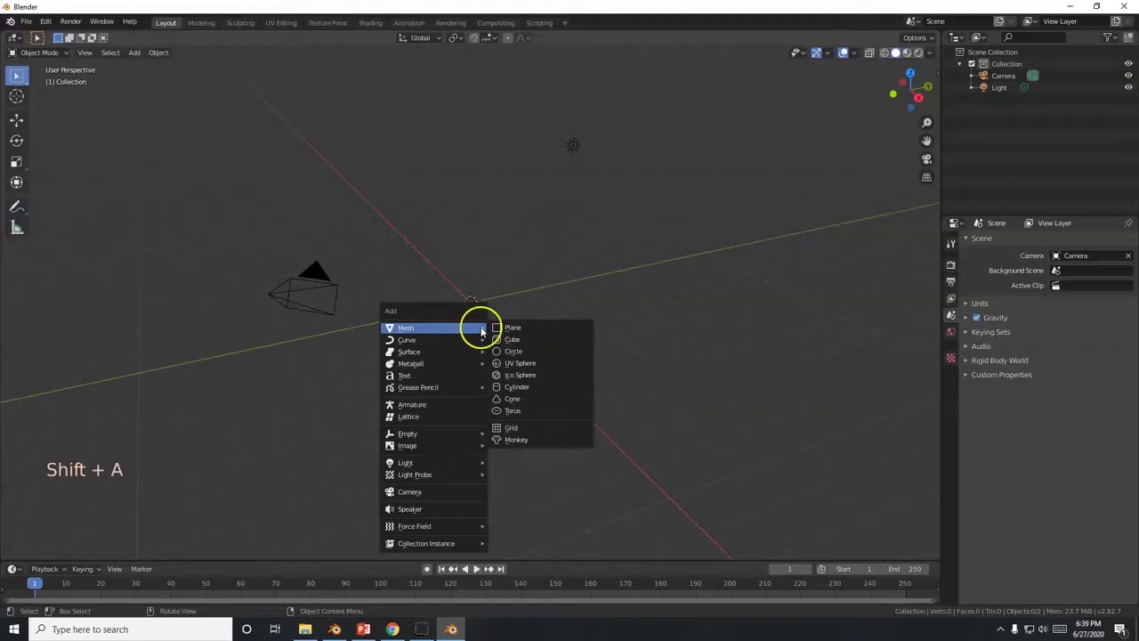
click(506, 327)
Rotate the plane 90° about the X axis so that it stands upright.
scroll(503, 336, up, 4)
middle_drag(502, 337, 494, 397)
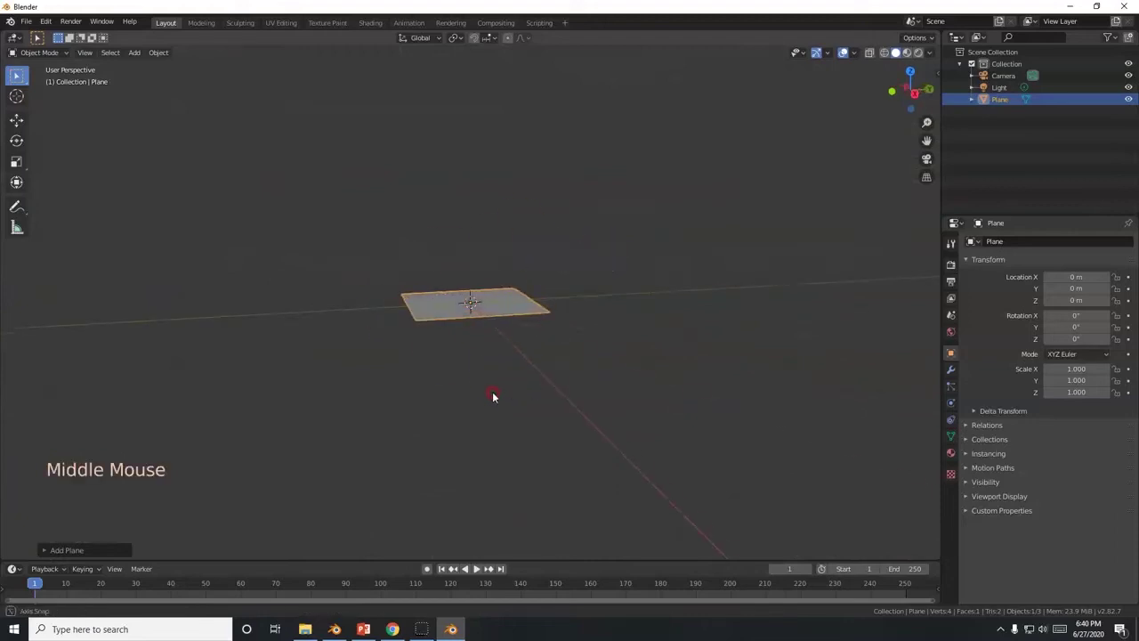
key(r)
text(x)
text(90)
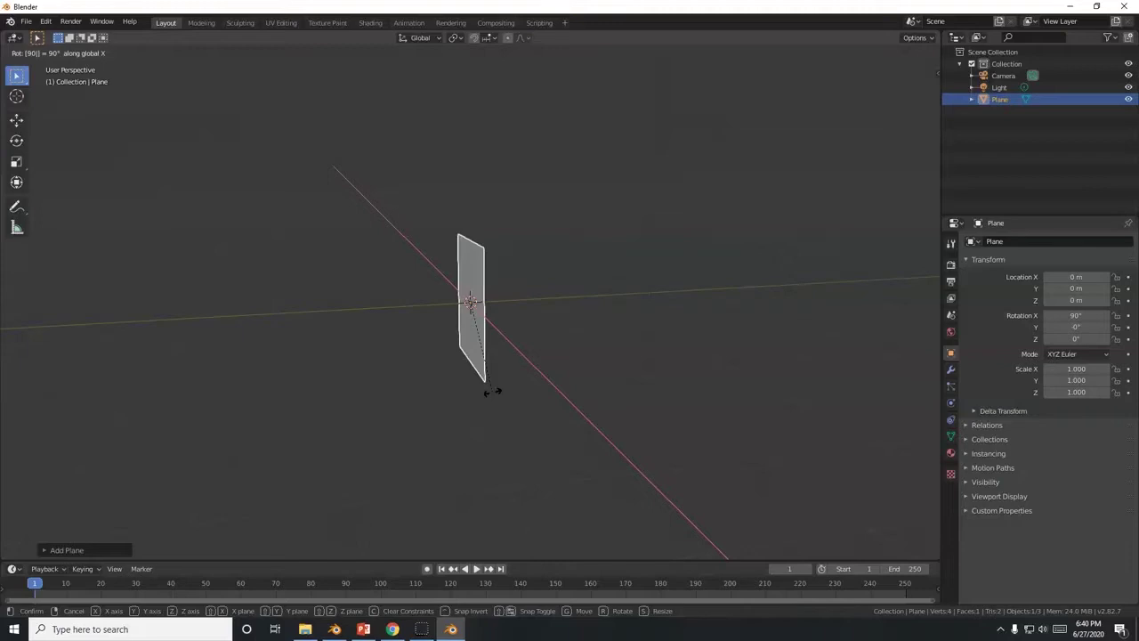
key(Return)
Scale the upright plane by 1.5 along the X axis to give it a flag's proportions.
middle_drag(493, 397, 485, 305)
scroll(511, 420, up, 4)
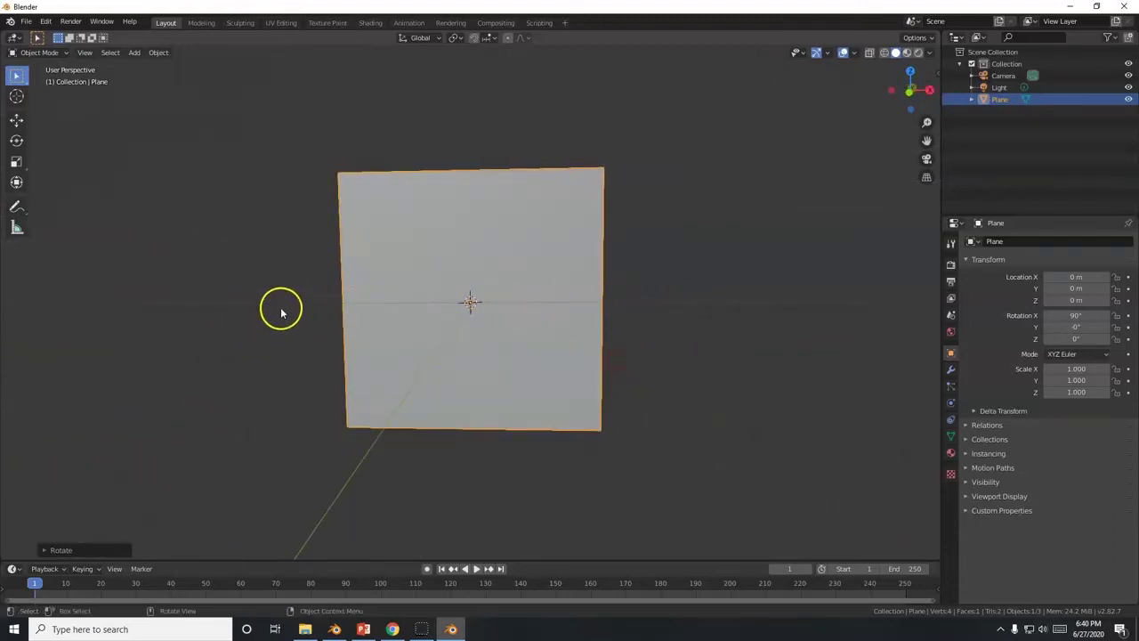
middle_drag(469, 338, 733, 430)
scroll(733, 430, down, 1)
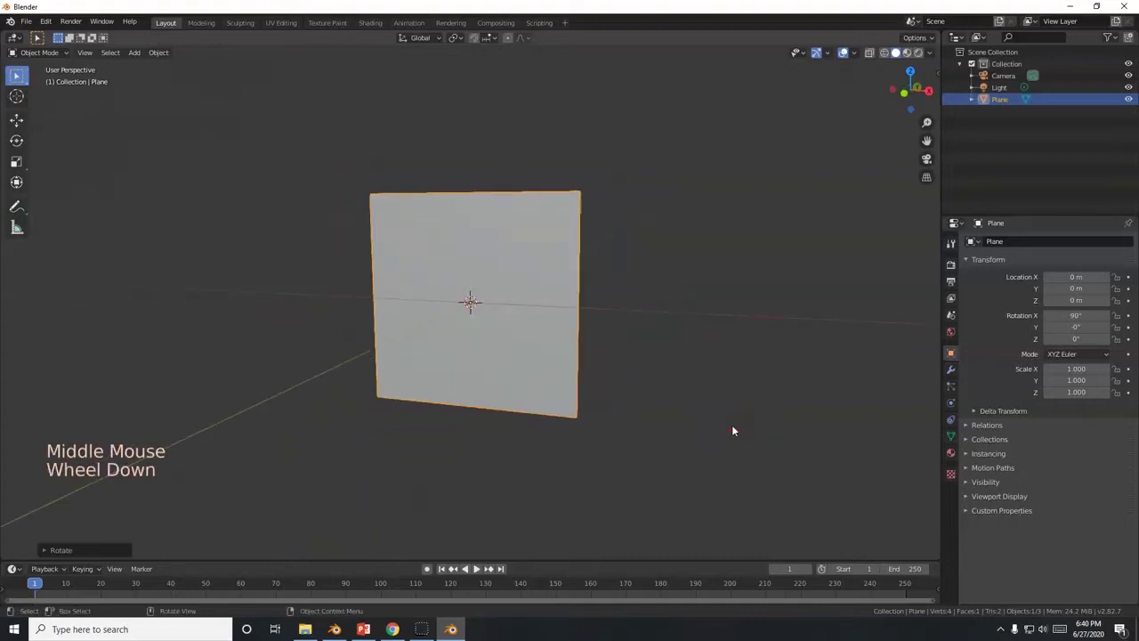
key(s)
text(x)
text(1)
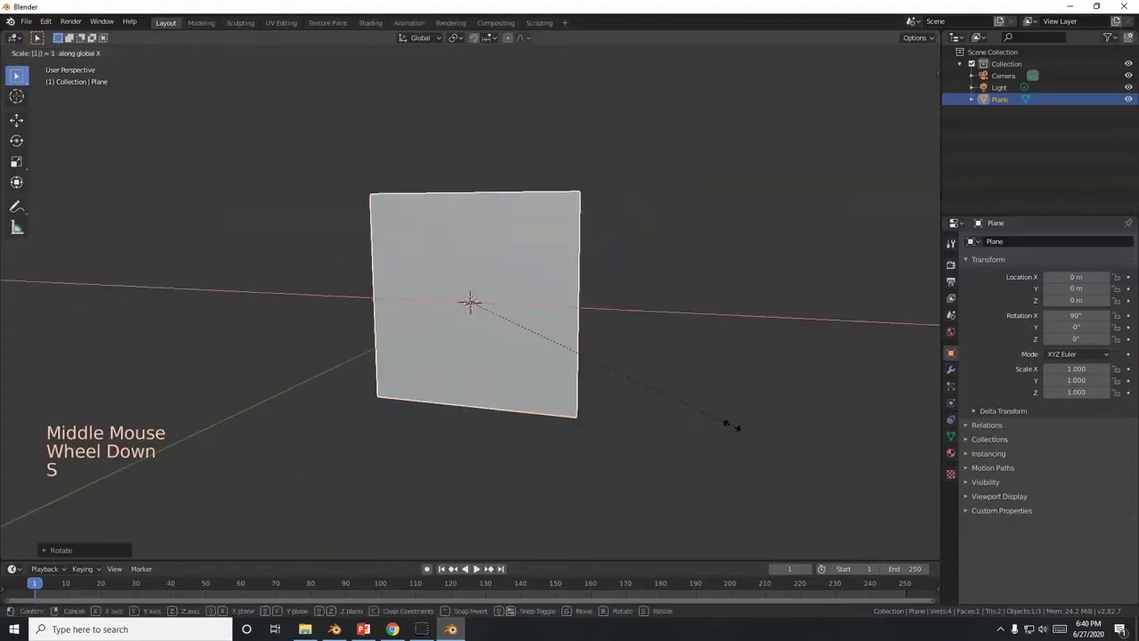
text(.5)
key(Return)
Show the physics types that can be enabled for the plane.
mouse_move(600, 418)
middle_down()
mouse_move(641, 384)
mouse_move(647, 414)
mouse_move(592, 416)
middle_up()
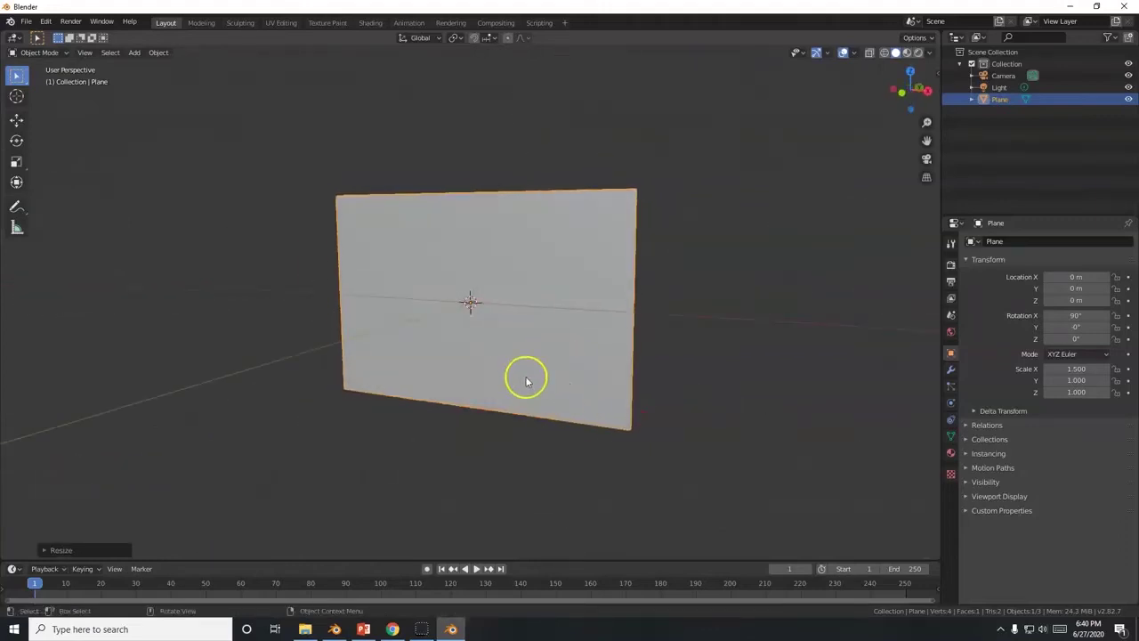
click(950, 403)
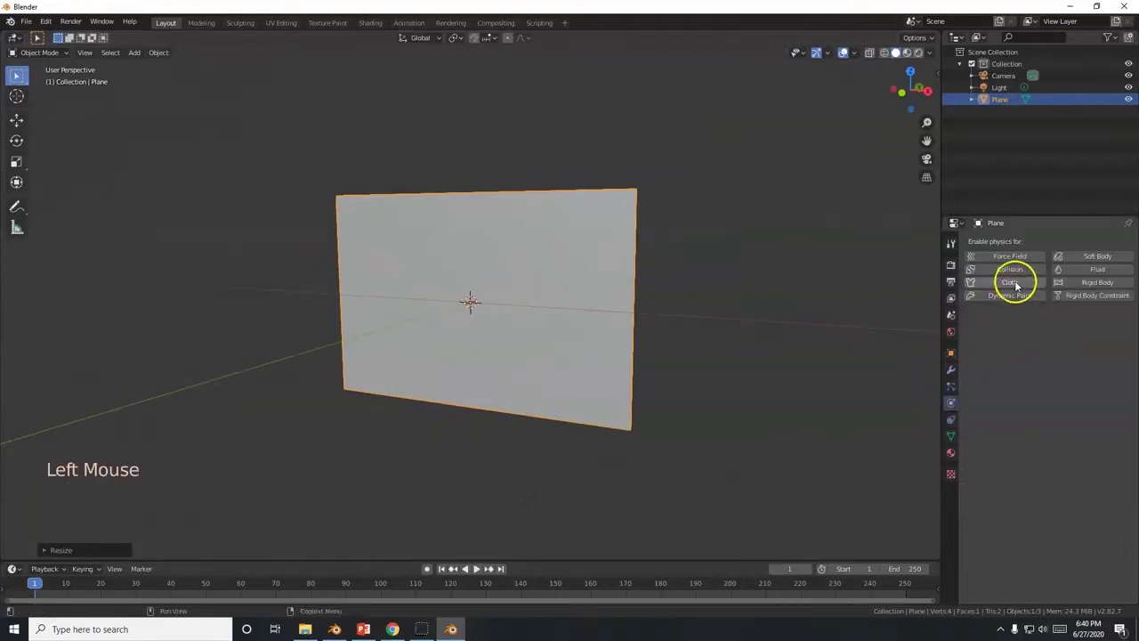
click(954, 403)
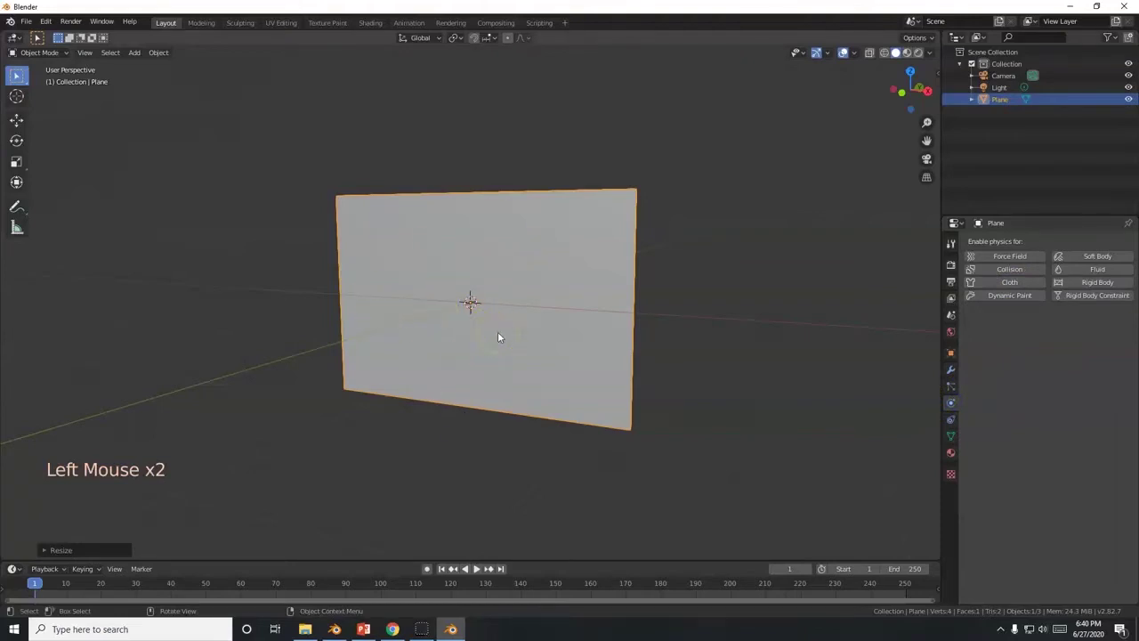
Enter Edit Mode on the plane and subdivide its face.
mouse_move(473, 318)
middle_down()
mouse_move(578, 336)
mouse_move(471, 330)
mouse_move(483, 333)
middle_up()
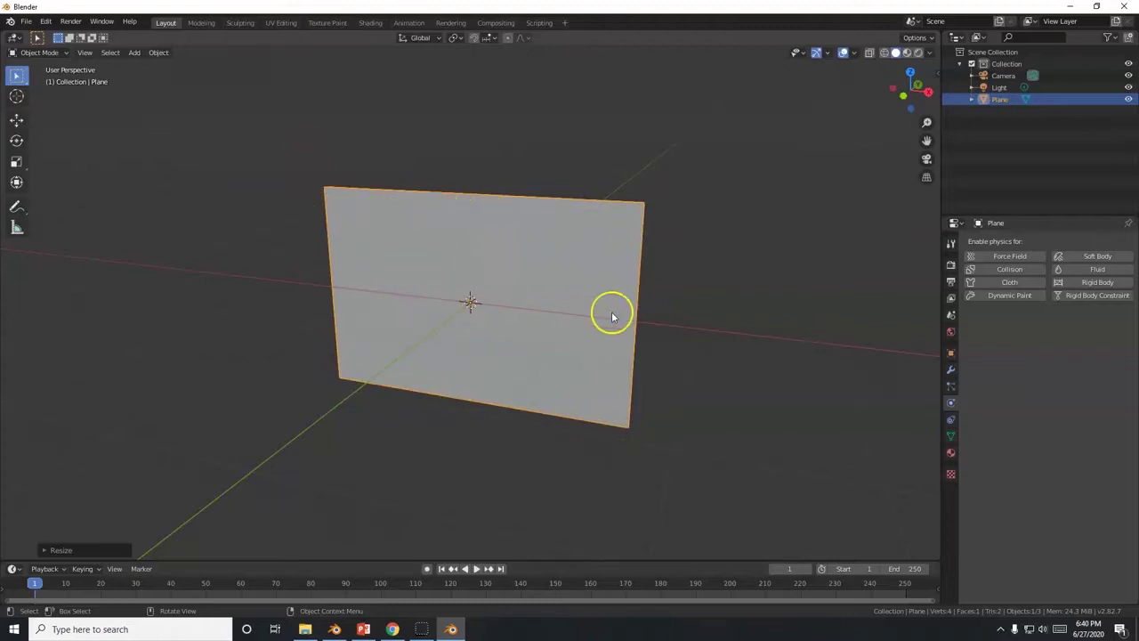
mouse_move(529, 380)
middle_down()
mouse_move(633, 368)
mouse_move(511, 379)
middle_up()
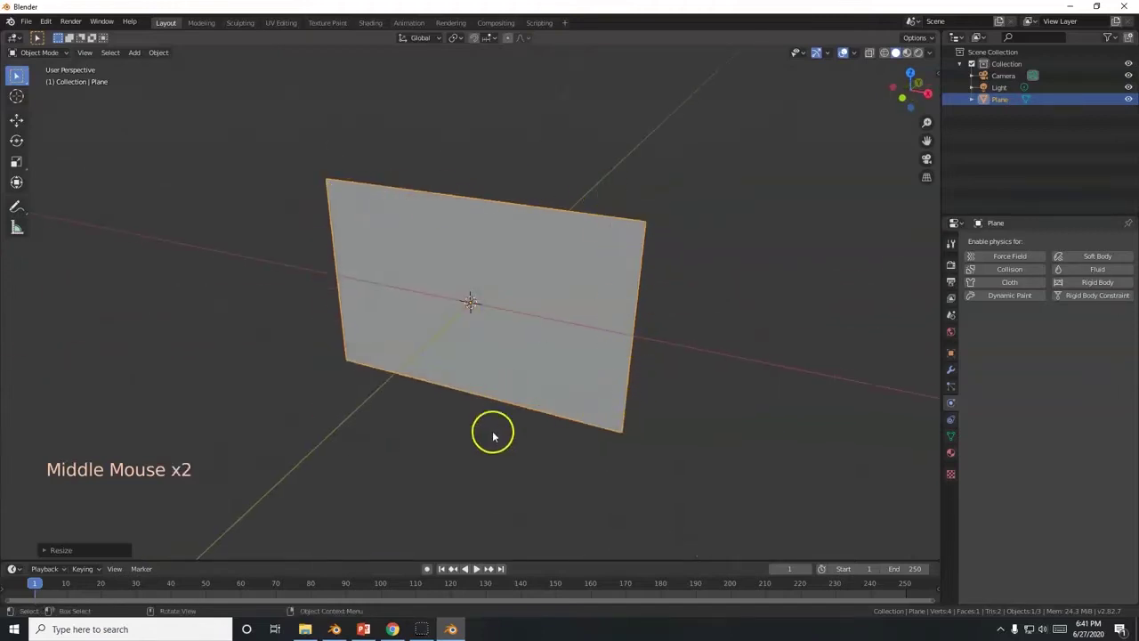
middle_drag(493, 435, 485, 395)
scroll(485, 395, up, 3)
scroll(491, 373, down, 1)
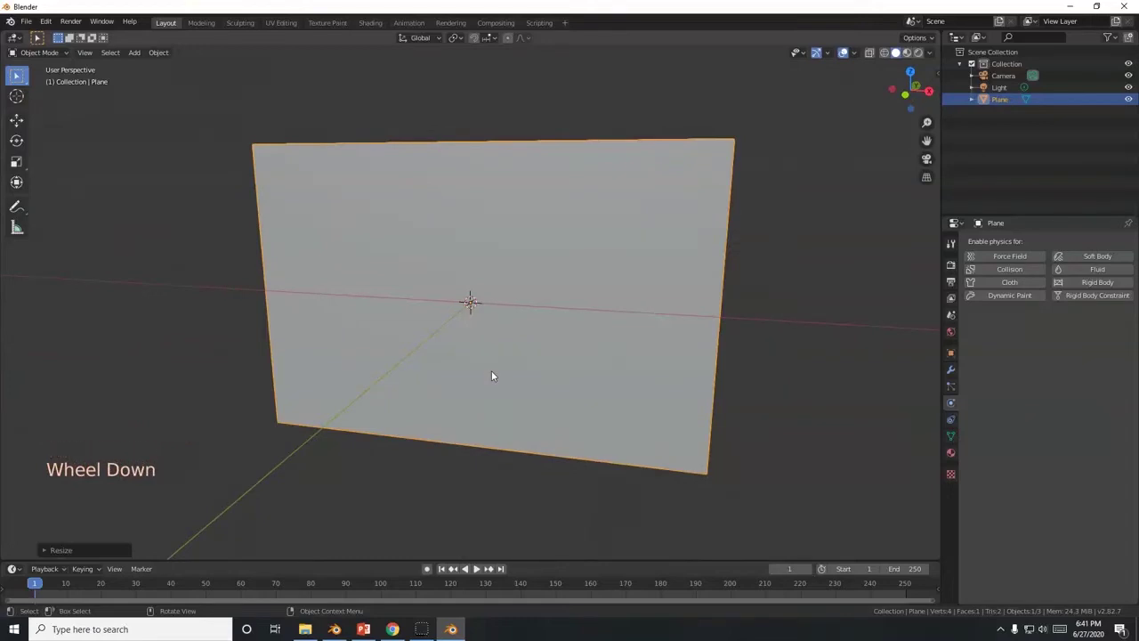
key(Tab)
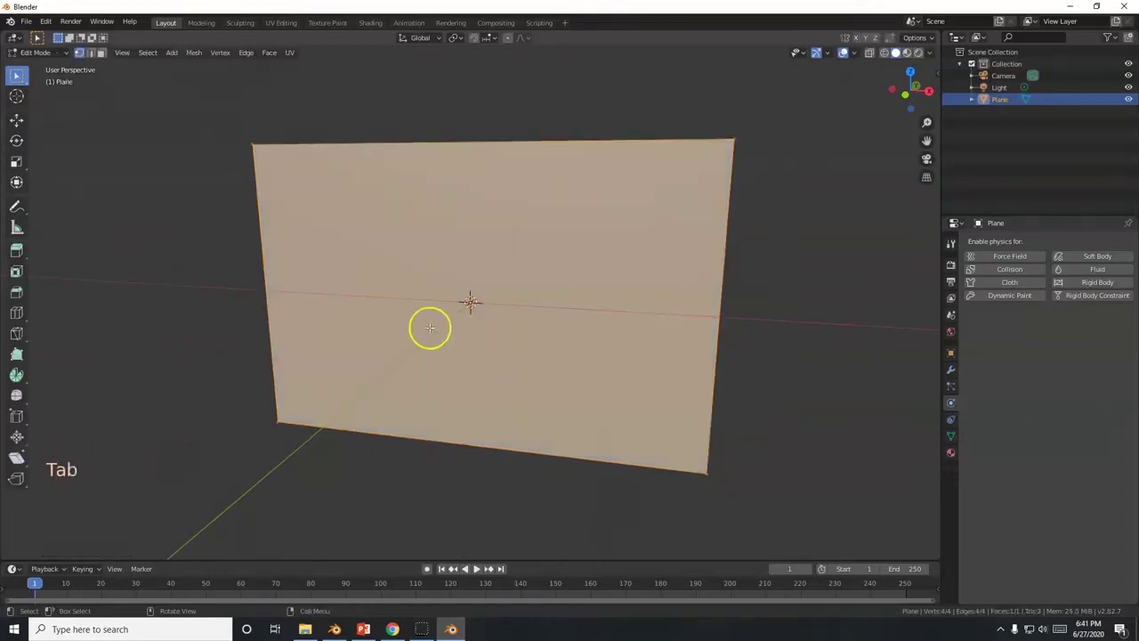
right_click(495, 271)
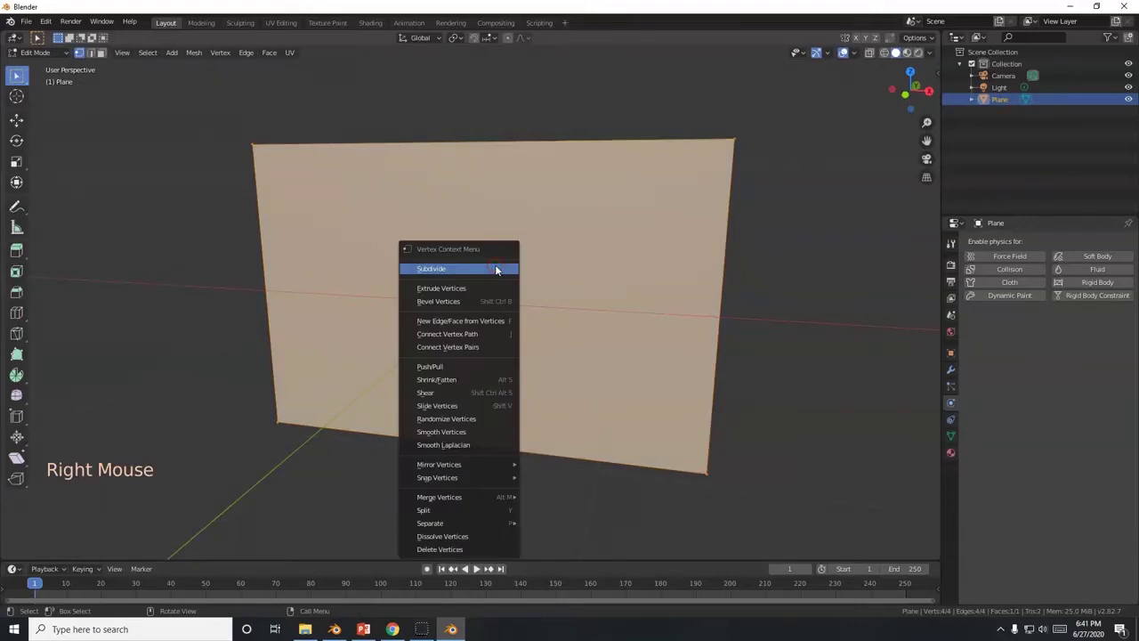
click(442, 269)
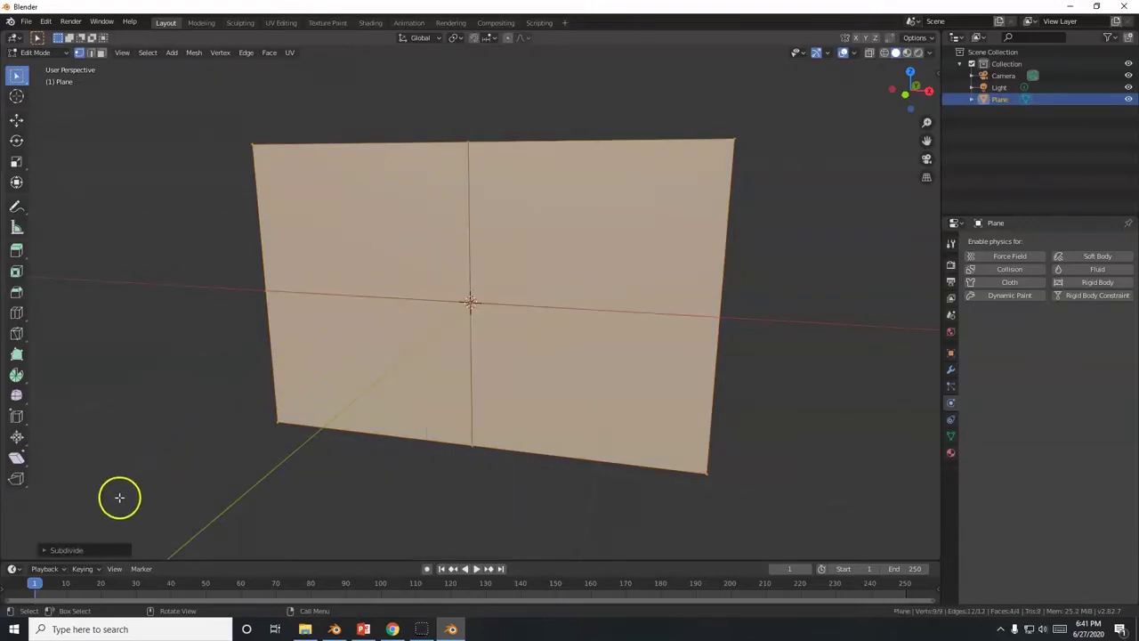
Set the subdivision's number of cuts to 100.
click(73, 552)
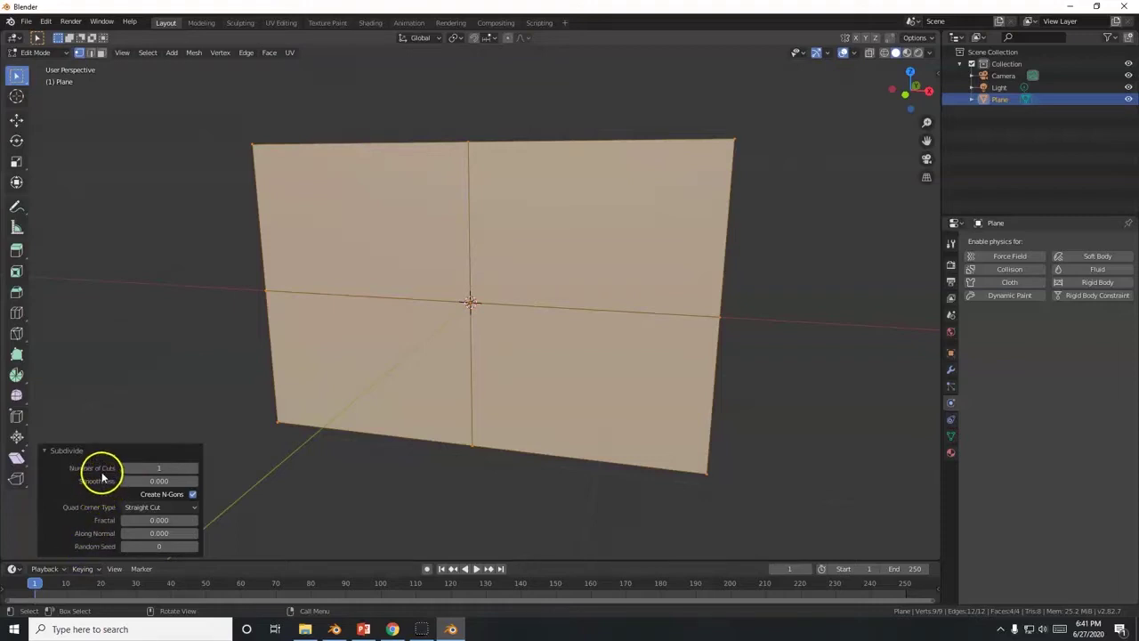
click(159, 467)
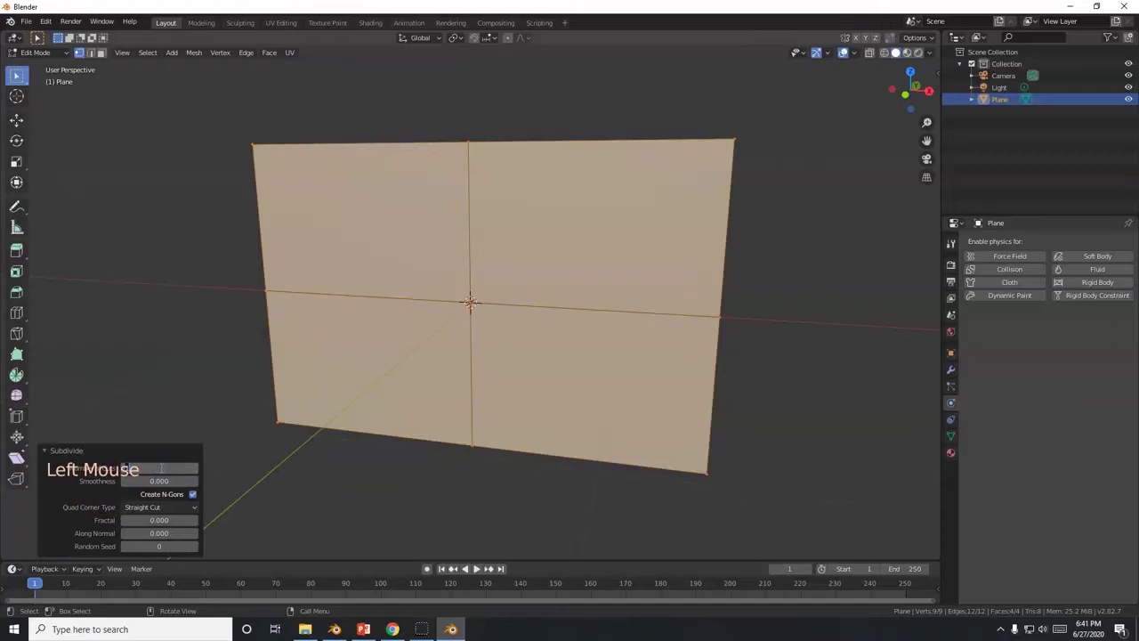
text(100)
key(Return)
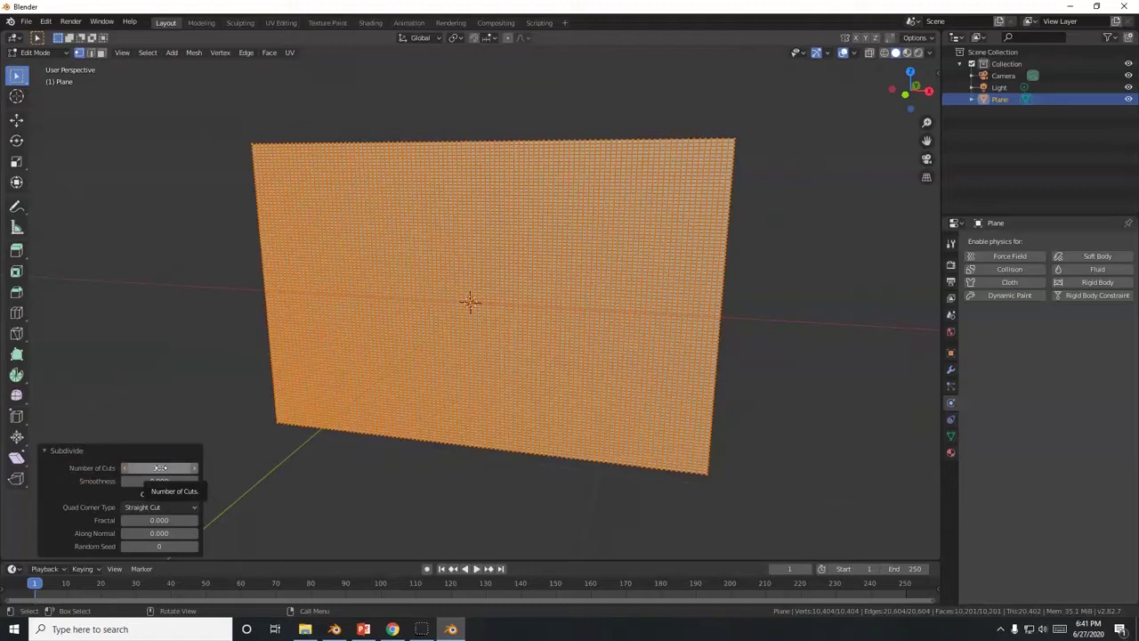
Set the number of cuts for the plane's subdivision to 60.
middle_drag(526, 519, 463, 341)
click(161, 467)
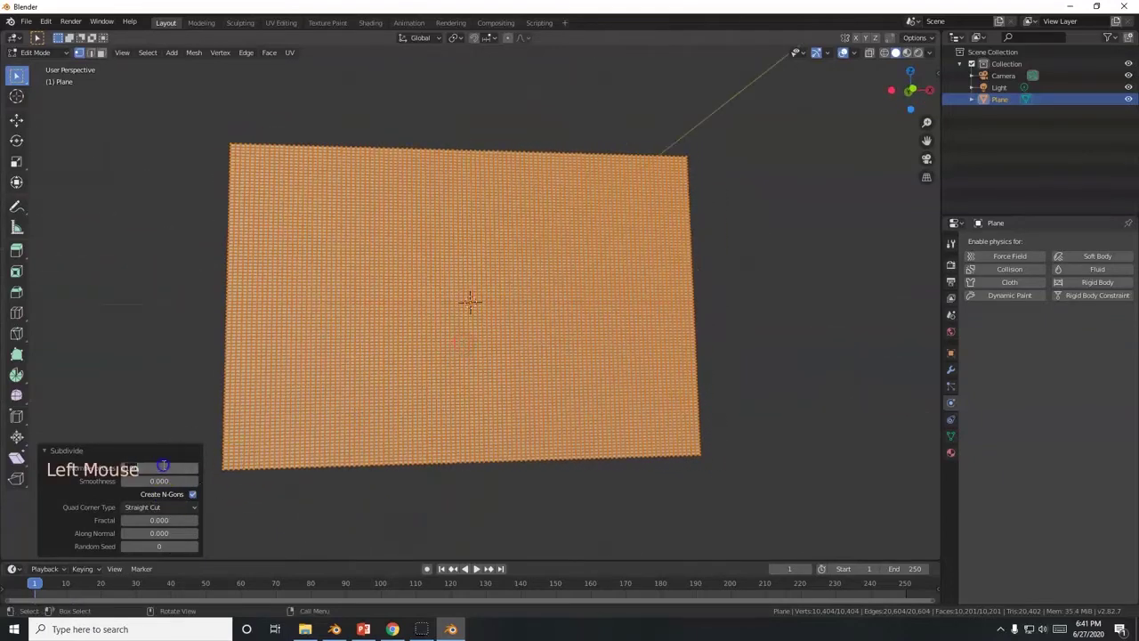
text(60)
key(Return)
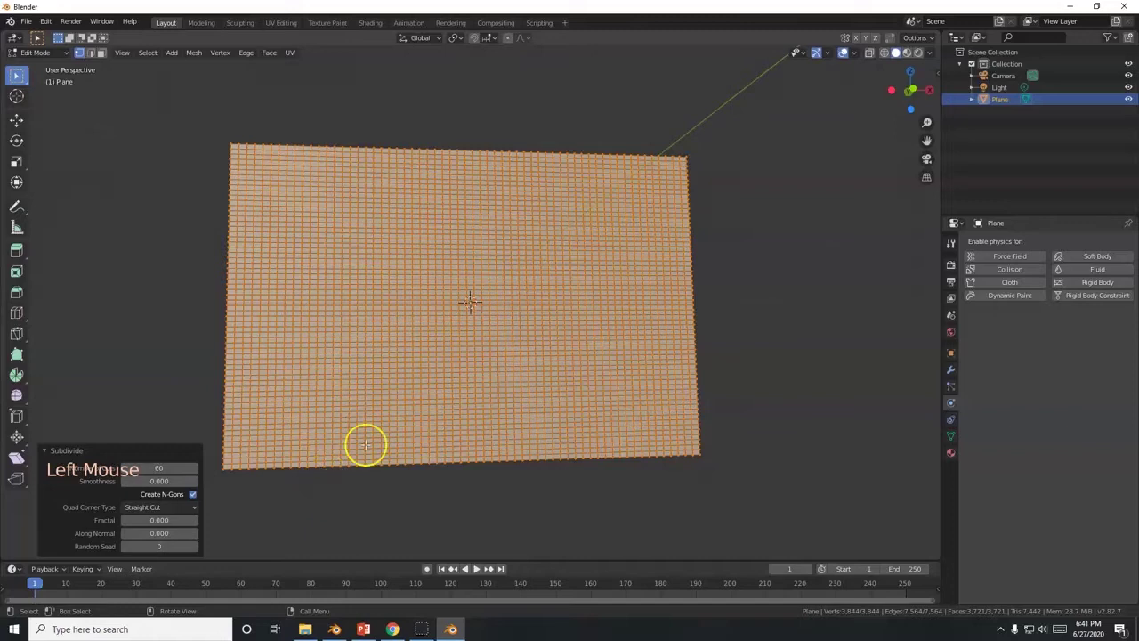
Select a single vertex on the plane's lower edge and examine the subdivided grid and its mesh statistics.
middle_drag(472, 387, 510, 298)
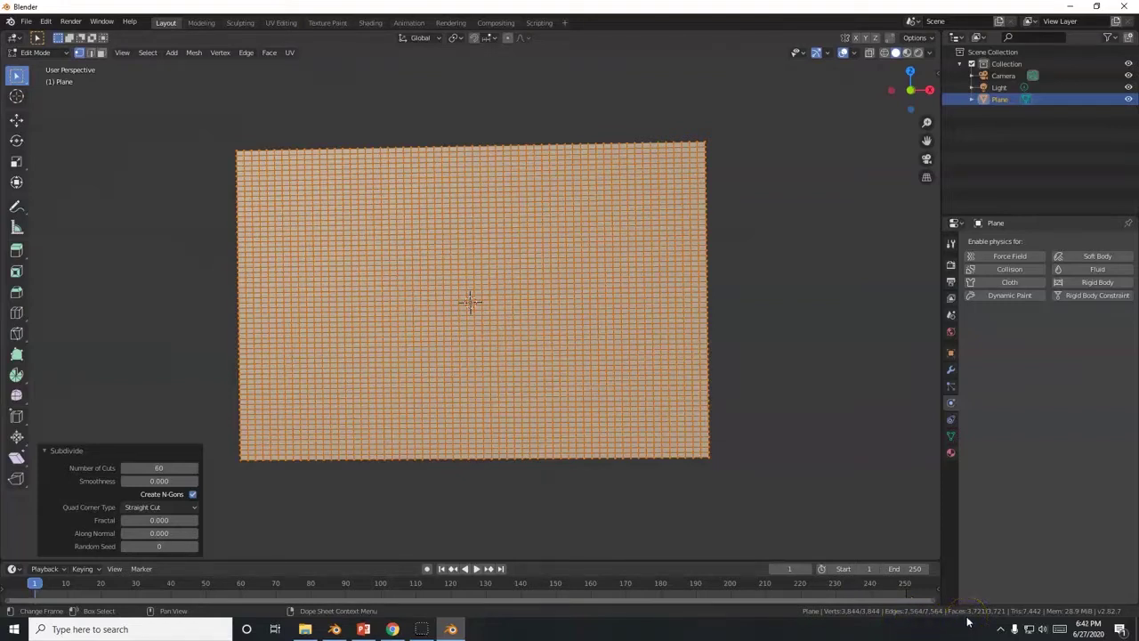
middle_drag(522, 437, 297, 466)
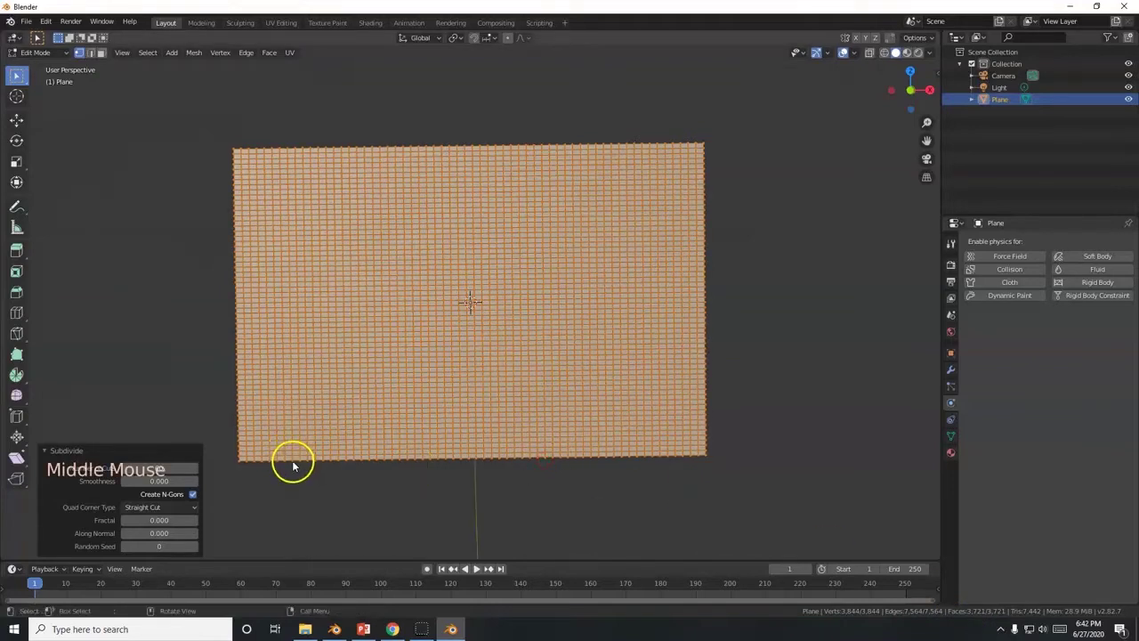
click(293, 463)
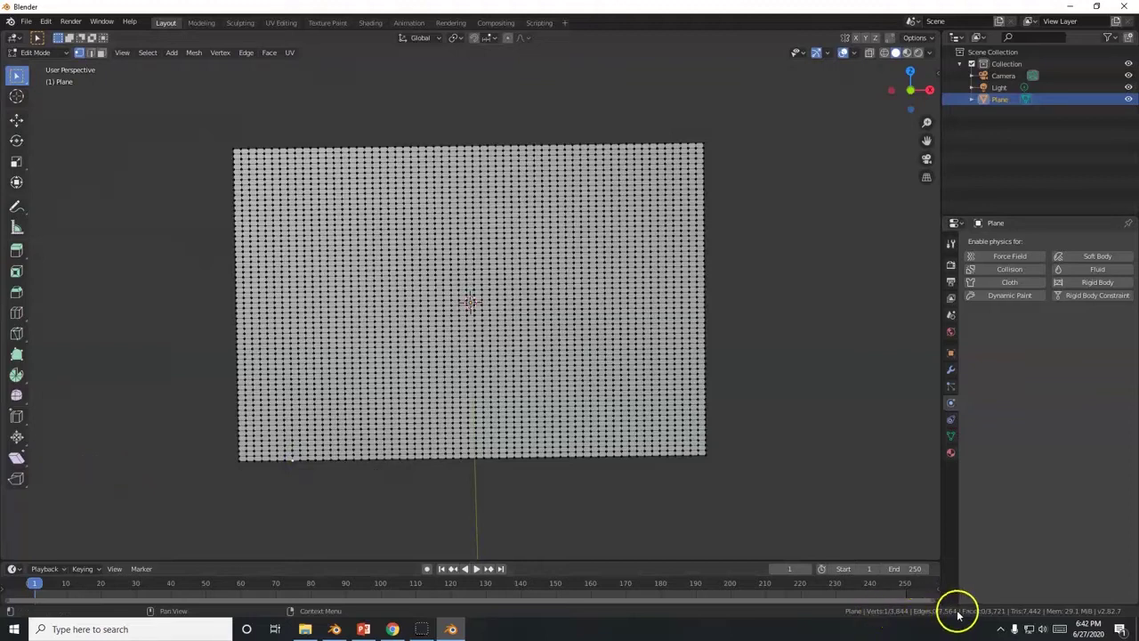
scroll(415, 463, down, 3)
middle_drag(415, 463, 437, 399)
scroll(436, 402, up, 3)
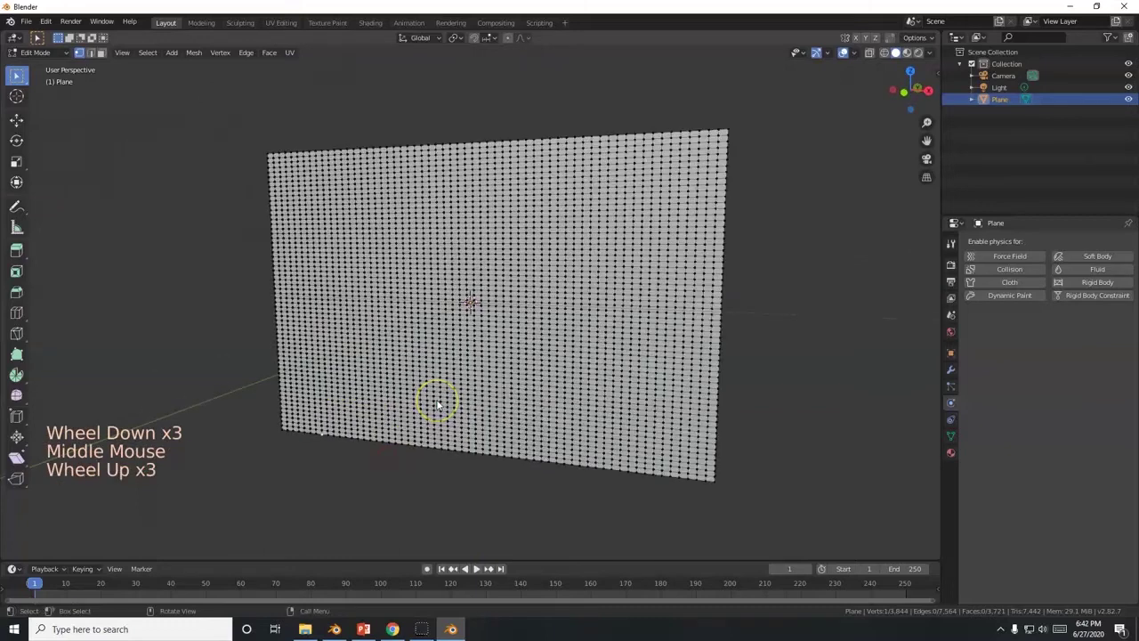
Add Cloth physics to the plane, leave Edit Mode and play the simulation to see how the unpinned cloth behaves.
key(KP_1)
mouse_move(437, 405)
mouse_down()
mouse_move(407, 342)
mouse_move(451, 414)
mouse_move(452, 323)
mouse_move(461, 343)
mouse_move(491, 346)
mouse_up()
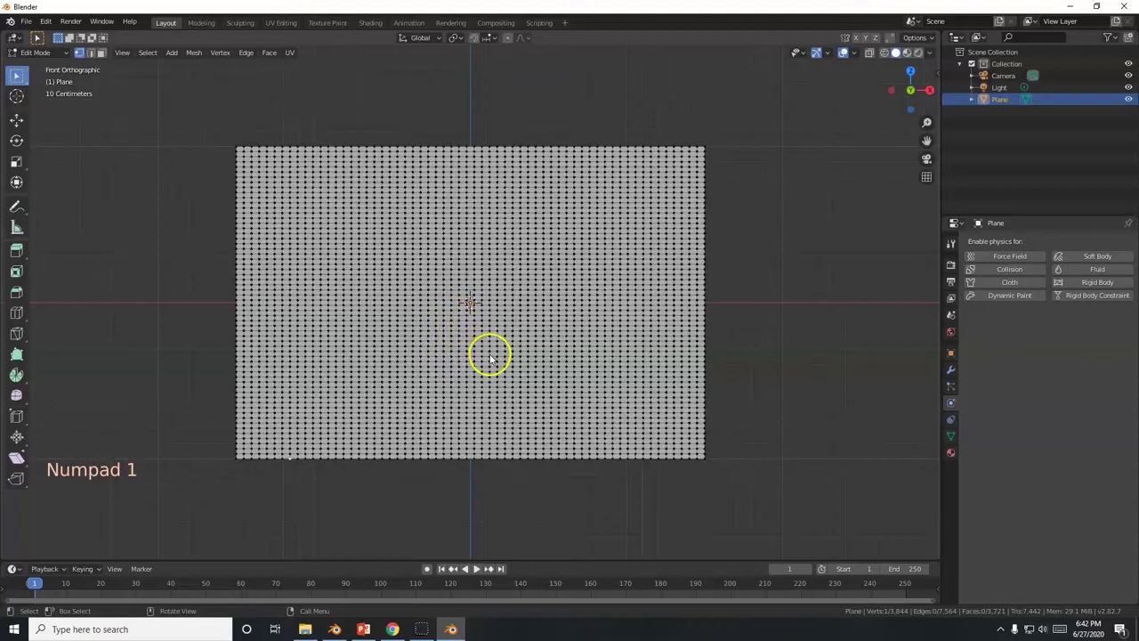
click(1013, 283)
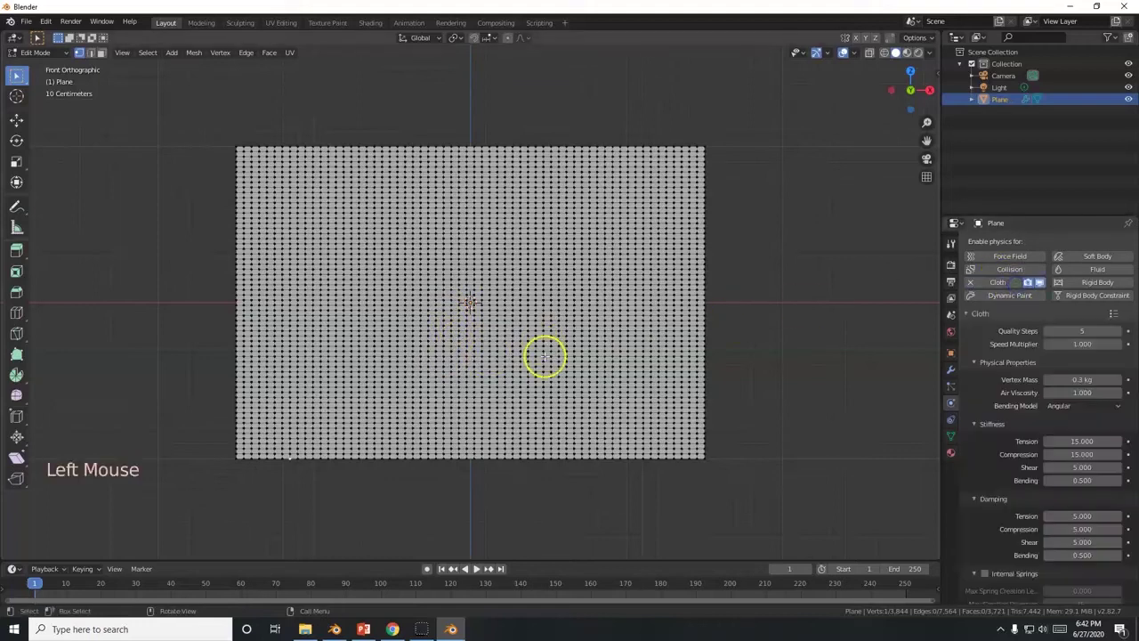
key(Tab)
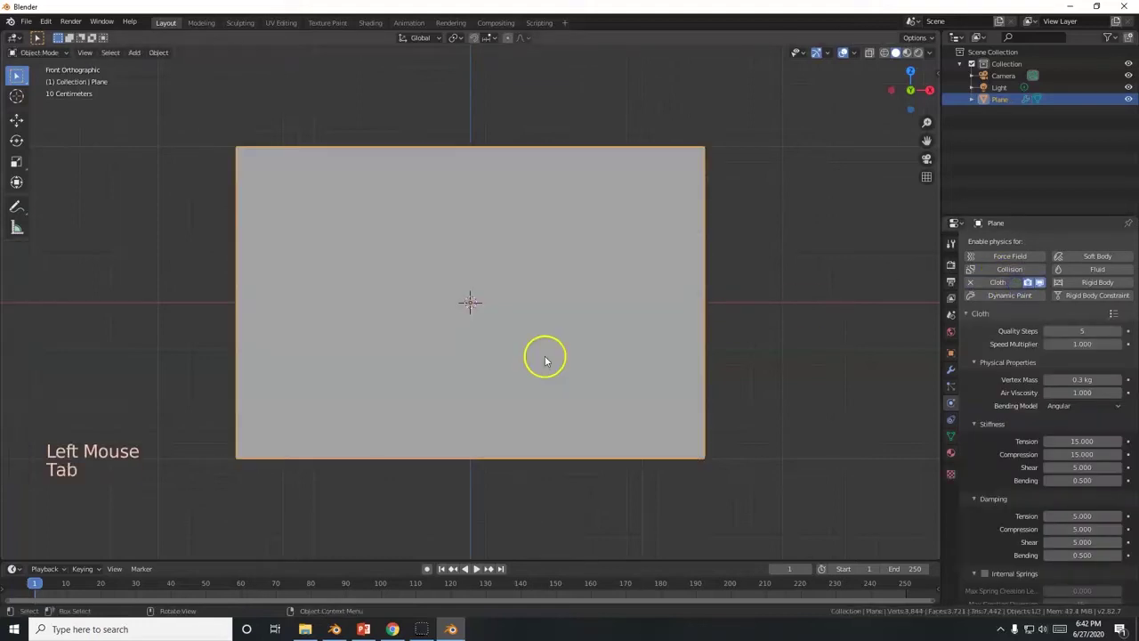
click(477, 569)
scroll(546, 489, down, 4)
middle_drag(545, 489, 466, 466)
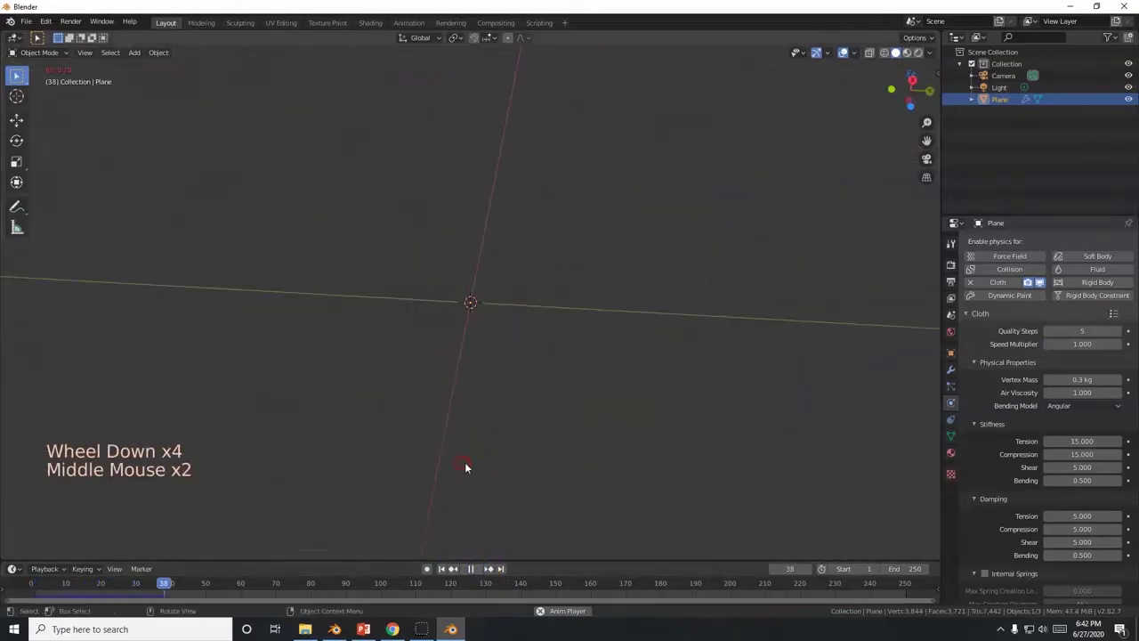
Stop the playback, return to the first frame and remove the plane's Cloth physics.
click(470, 568)
click(449, 569)
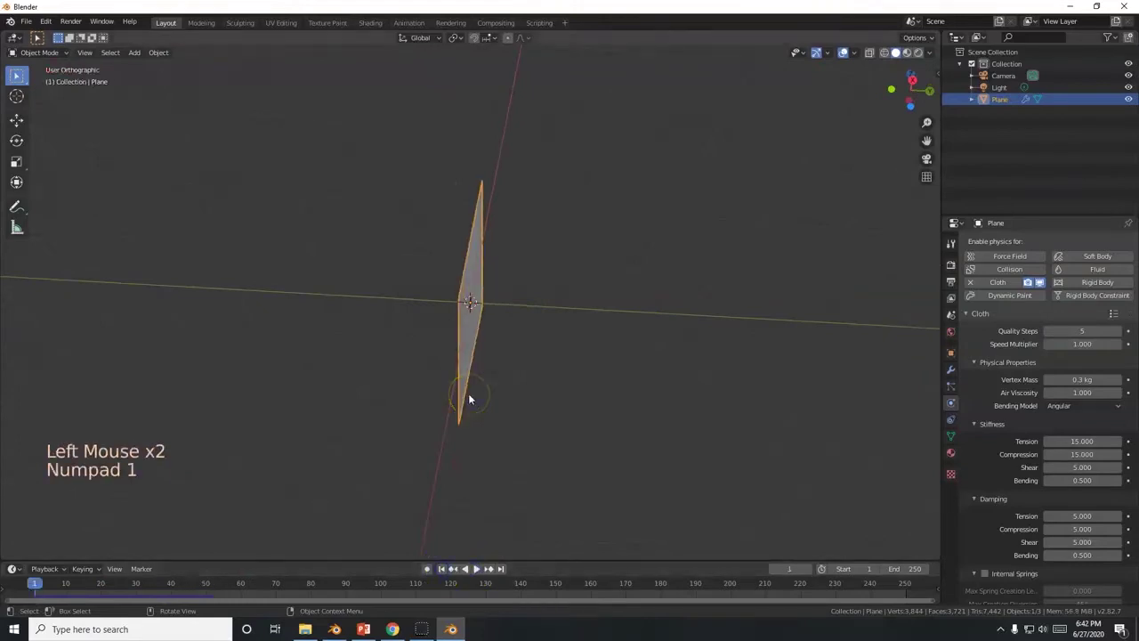
key(KP_1)
click(970, 282)
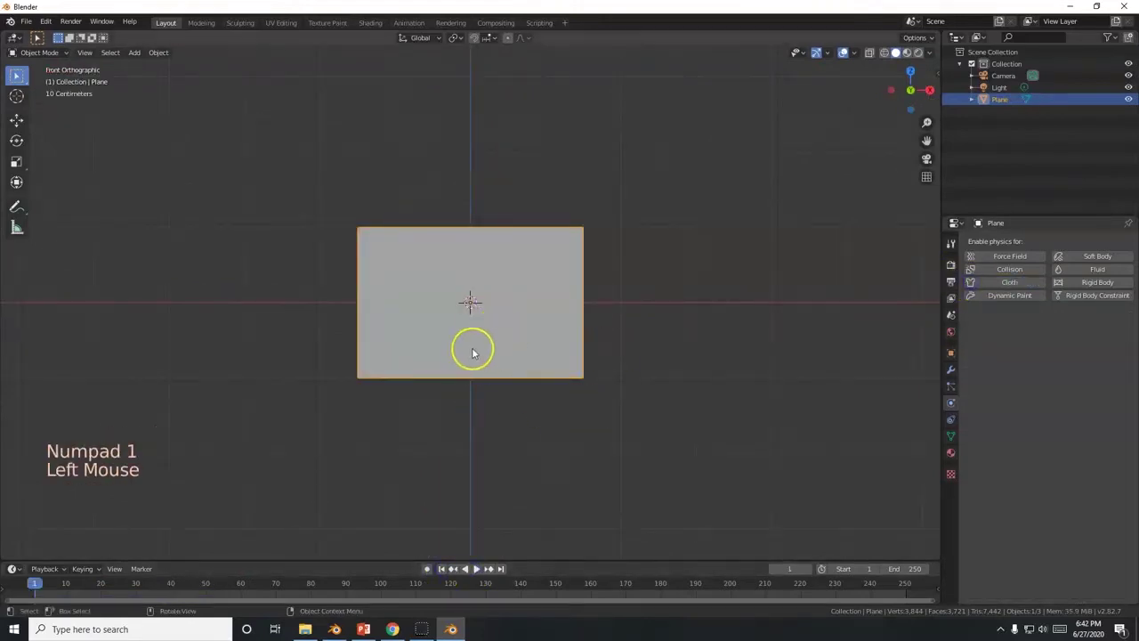
Enter Edit Mode and box-select the column of vertices along the plane's left edge.
key(Tab)
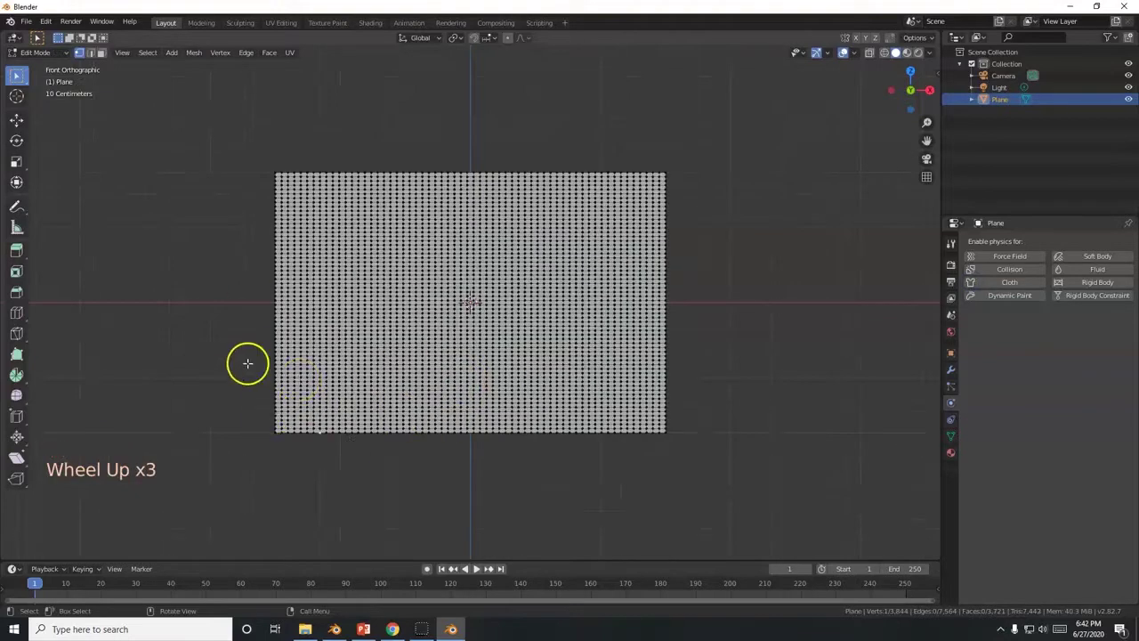
drag(264, 164, 278, 192)
drag(270, 320, 279, 464)
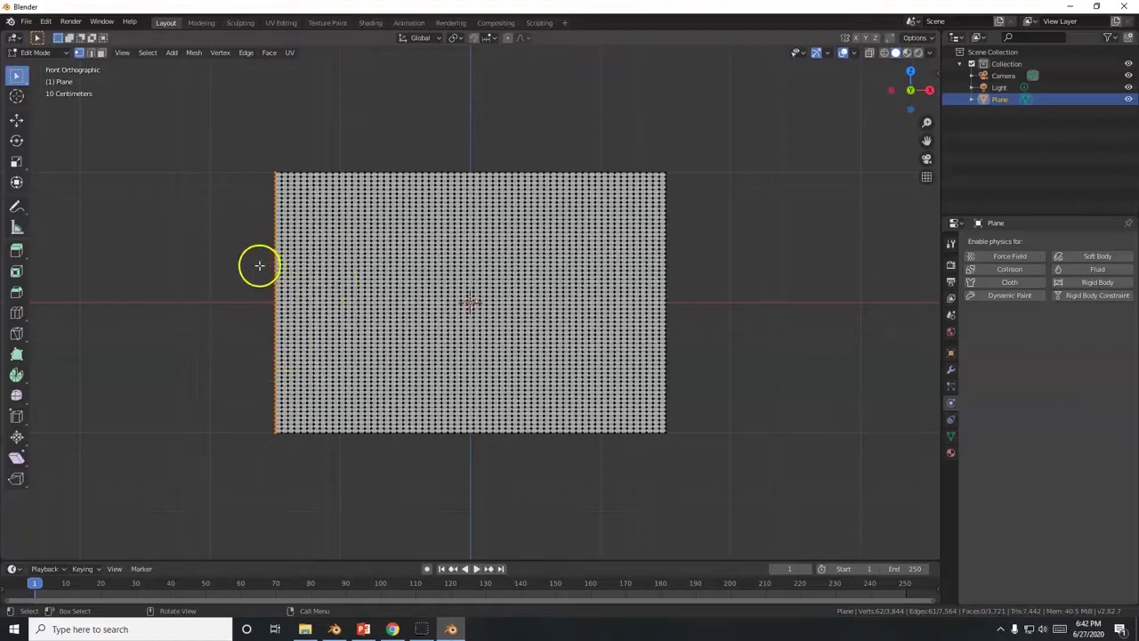
Try loop selection on the plane's vertical edge loops, finishing with only the outermost left-edge loop selected in front view.
shift+middle_drag(201, 308, 366, 318)
scroll(368, 317, up, 3)
scroll(368, 317, up, 2)
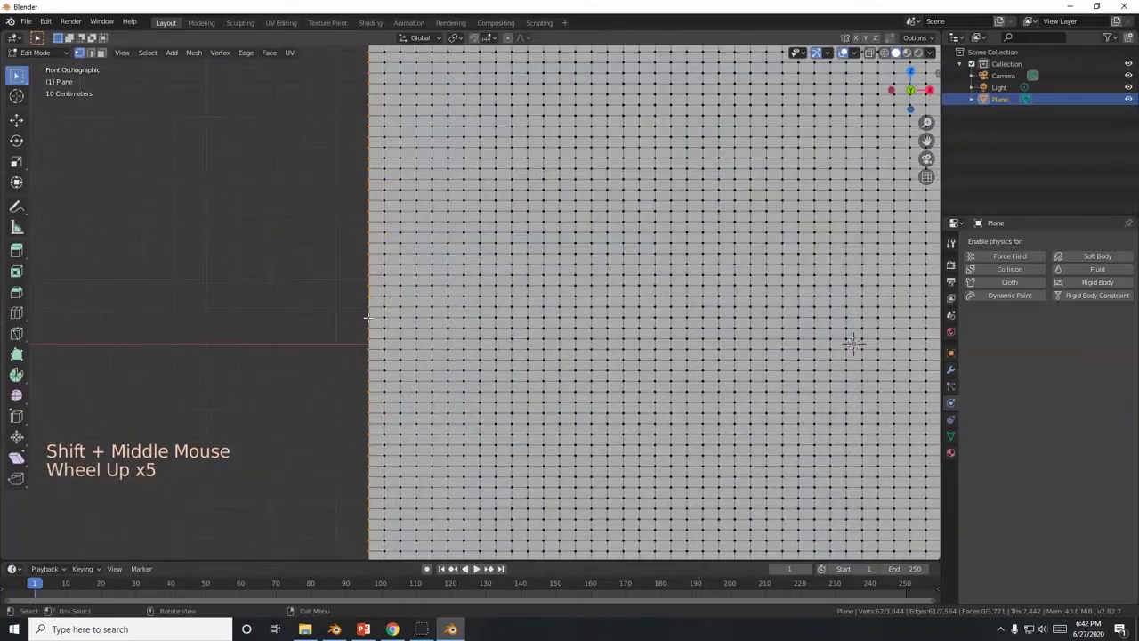
key(alt)
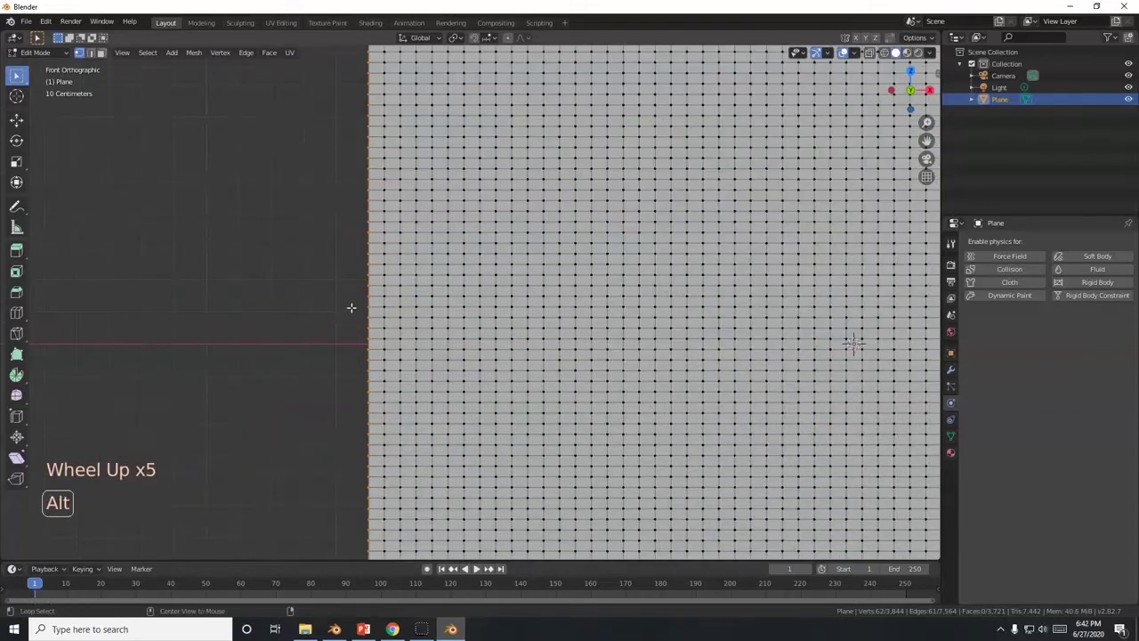
alt+click(368, 322)
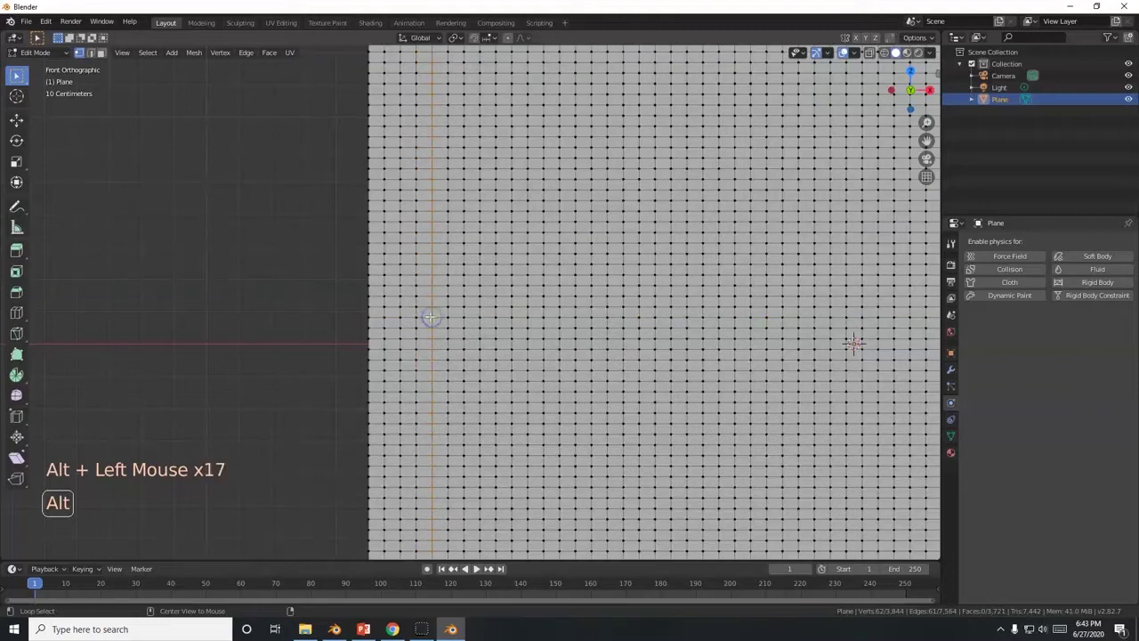
alt+click(370, 323)
scroll(273, 384, down, 5)
middle_drag(288, 386, 356, 382)
shift+middle_drag(356, 383, 263, 348)
key(KP_1)
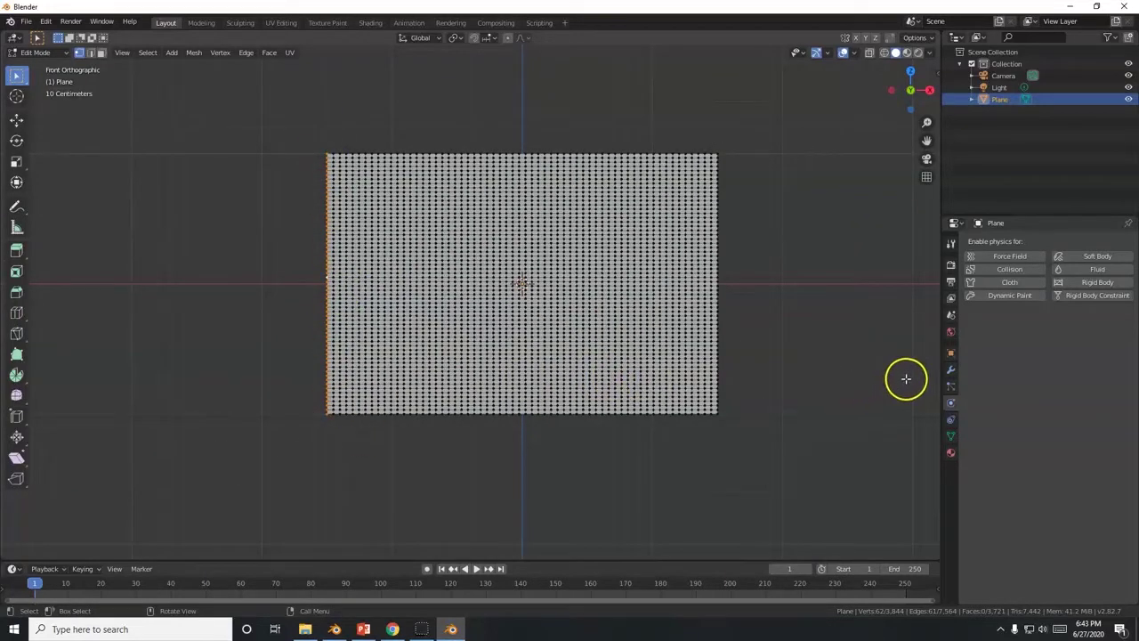
Create a vertex group from the selected left-edge vertices and name it Pin.
click(951, 437)
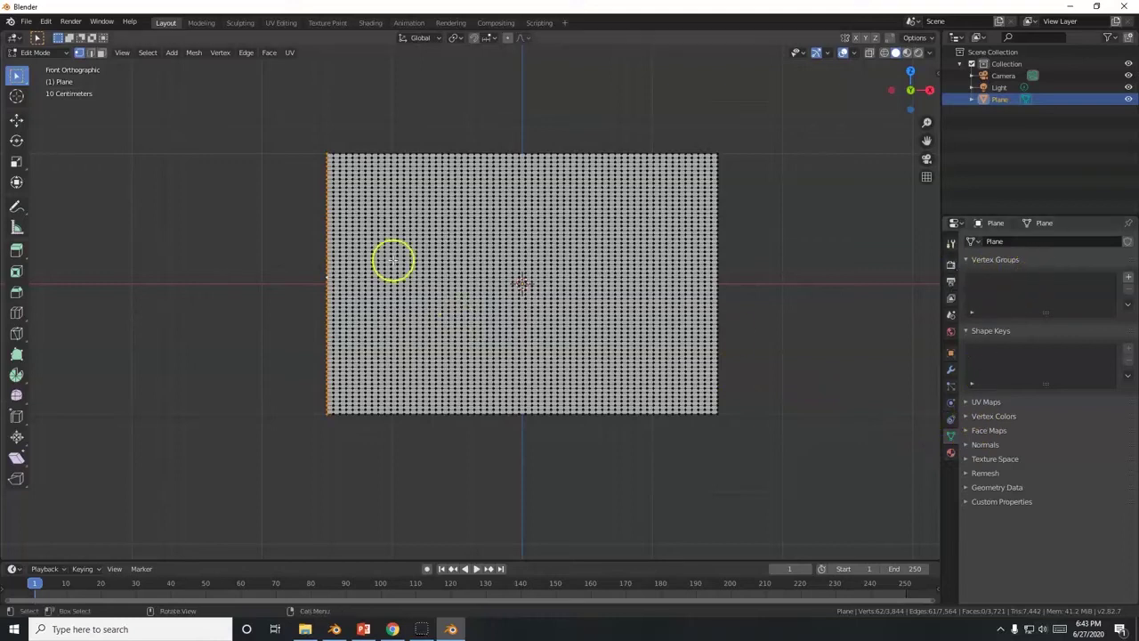
click(1128, 279)
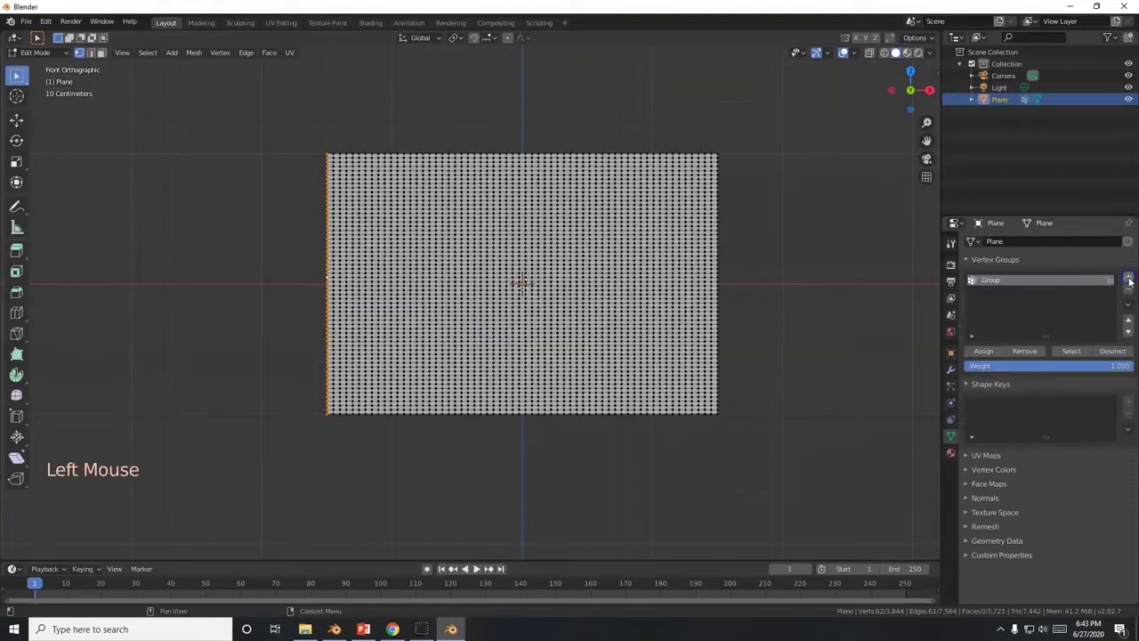
click(985, 351)
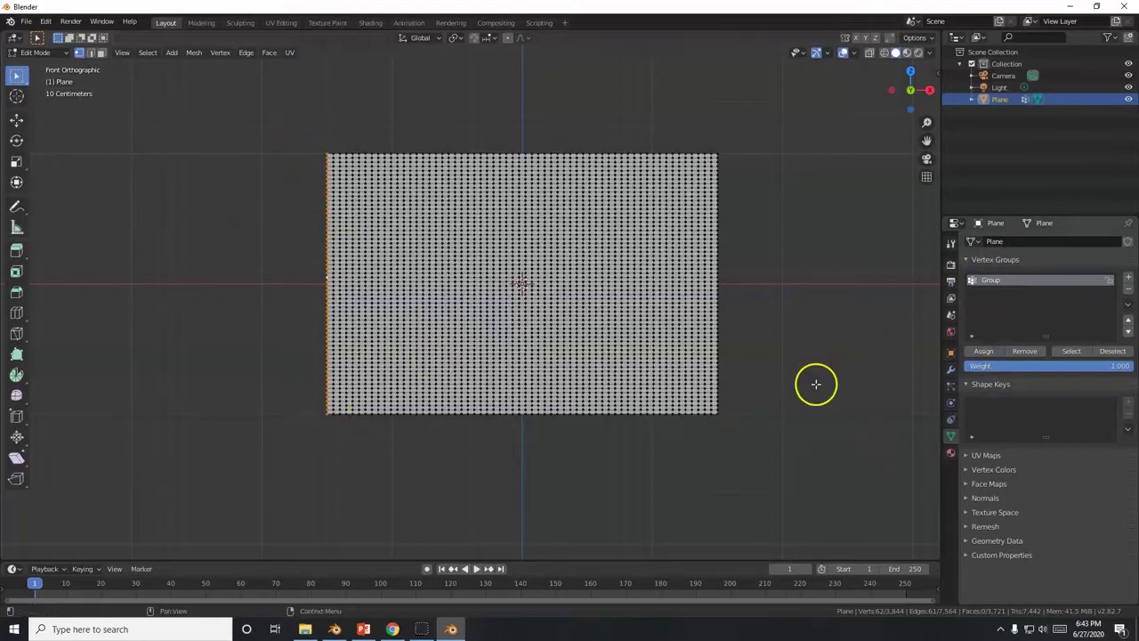
double_click(991, 280)
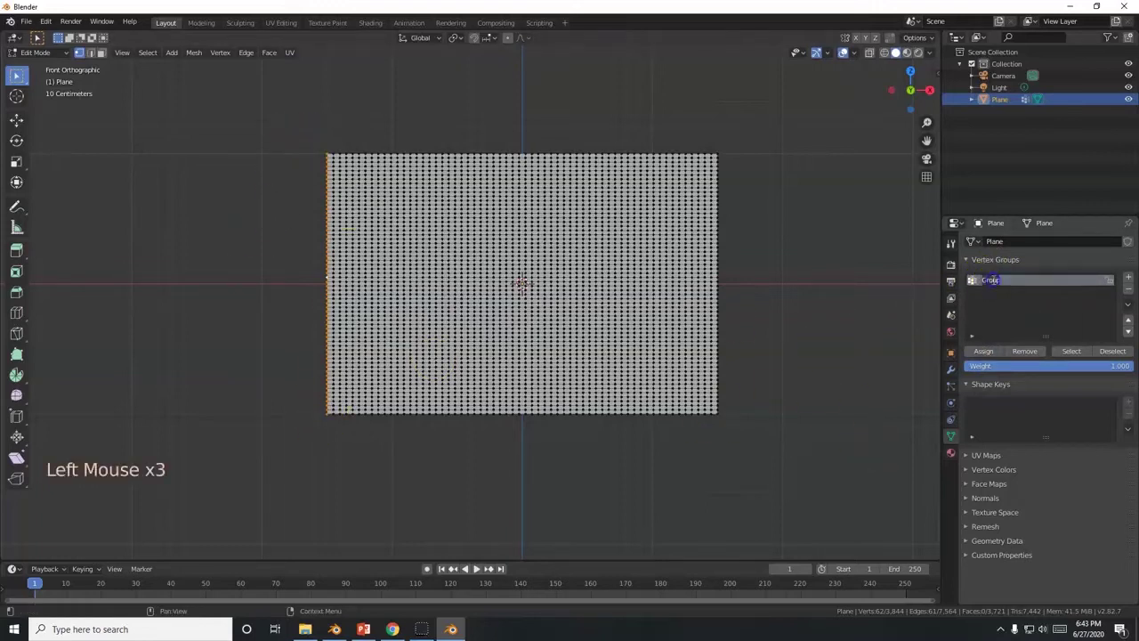
text(Pin)
key(Return)
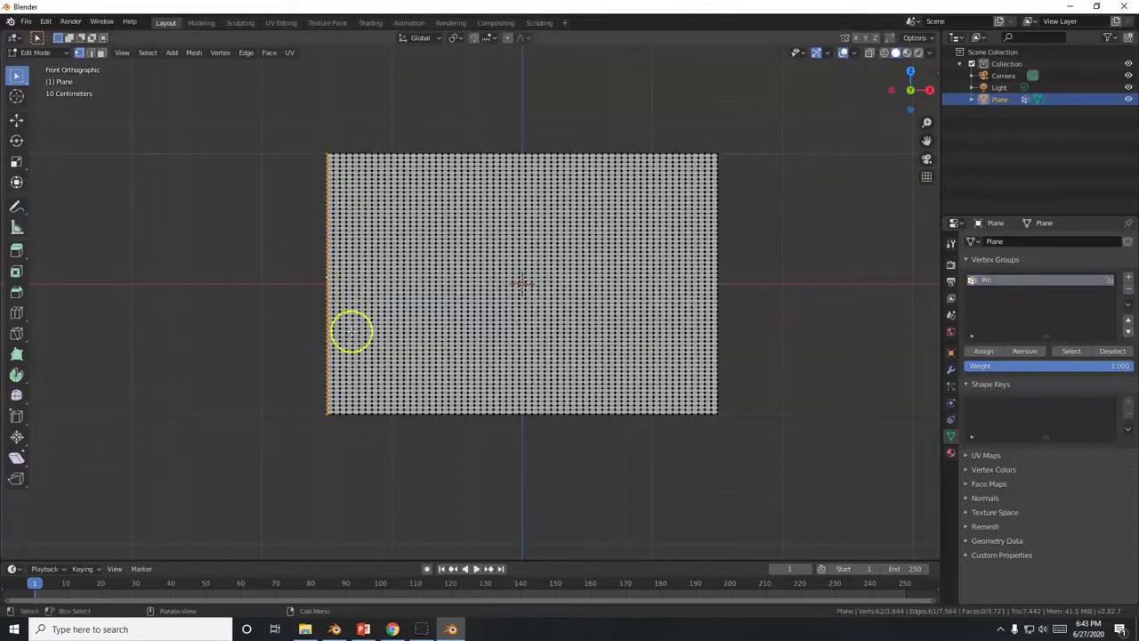
Check the Pin group's assignment by selecting other vertices and recalling the group's vertices from the vertex group.
scroll(290, 360, up, 1)
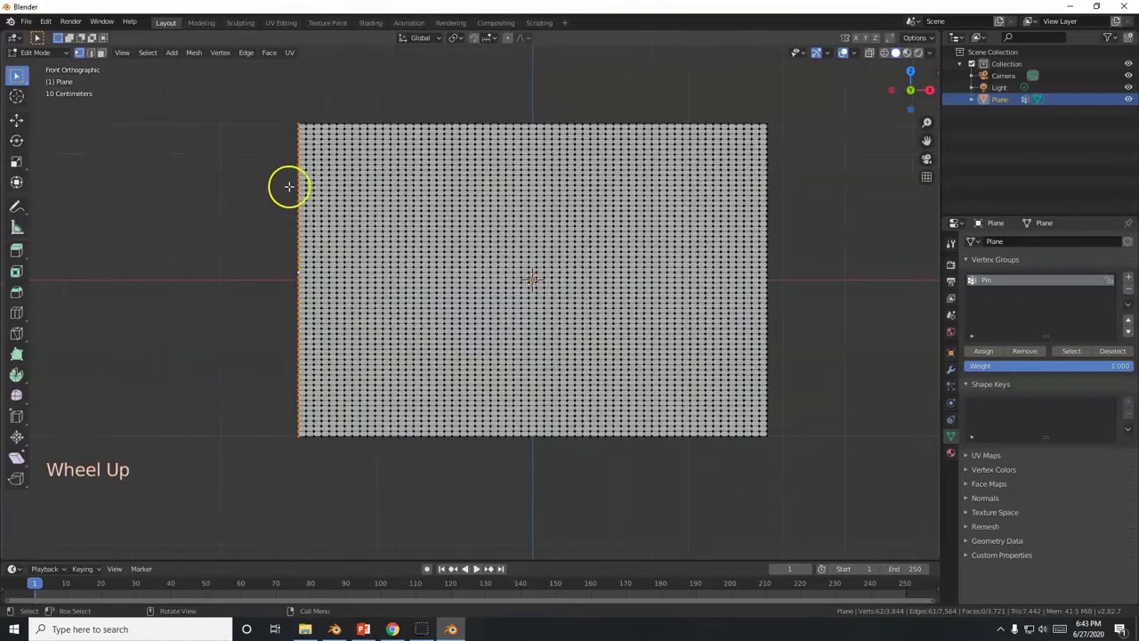
click(298, 123)
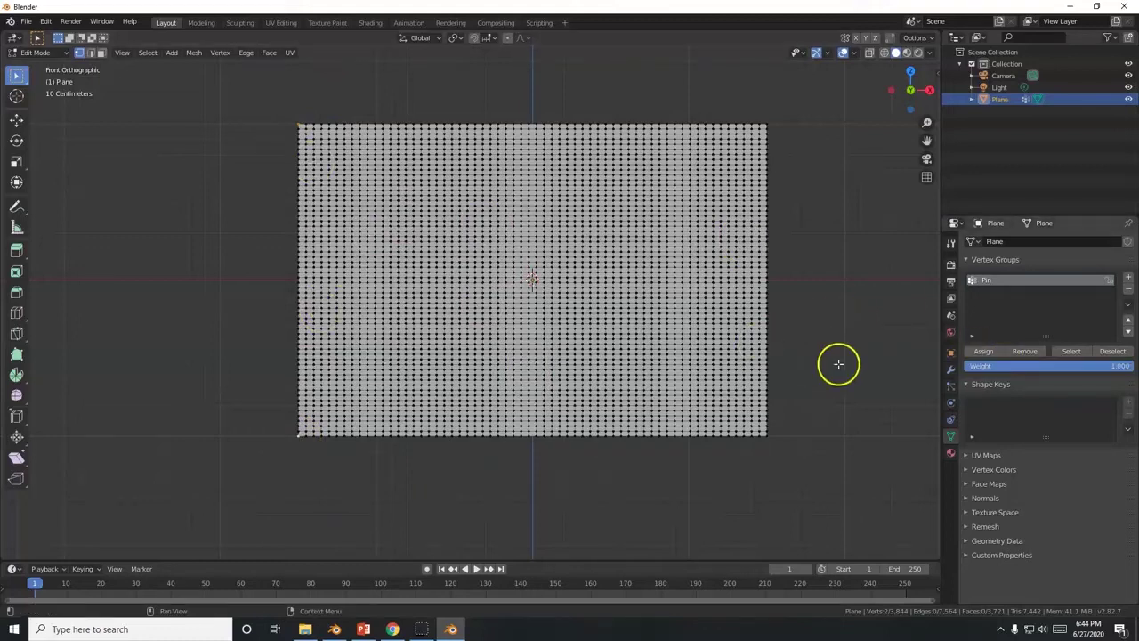
click(1069, 352)
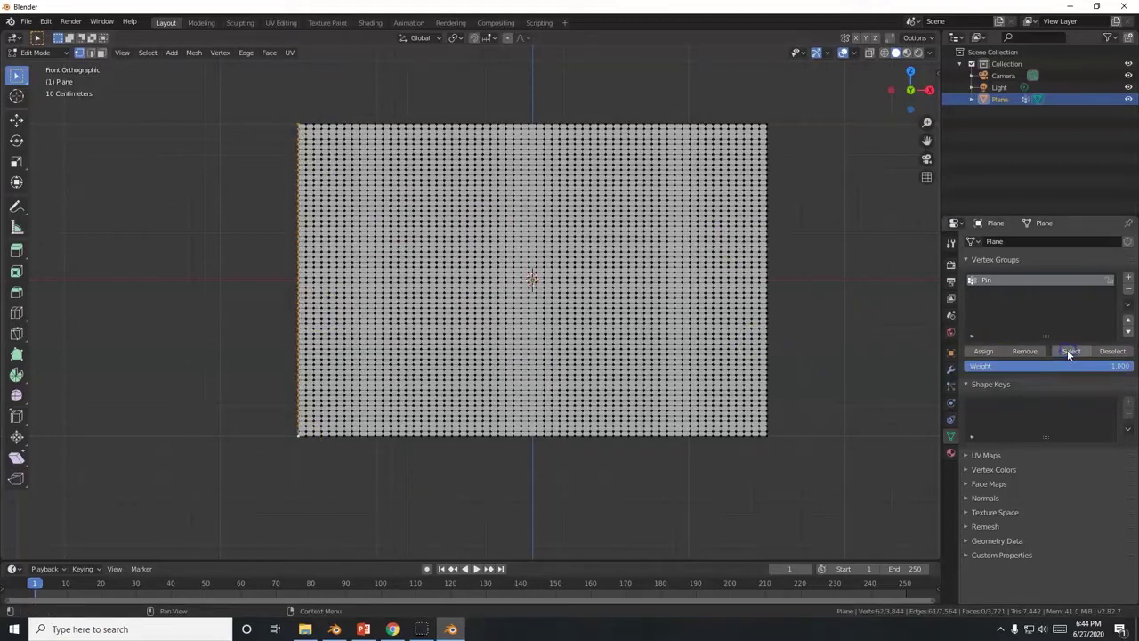
click(689, 281)
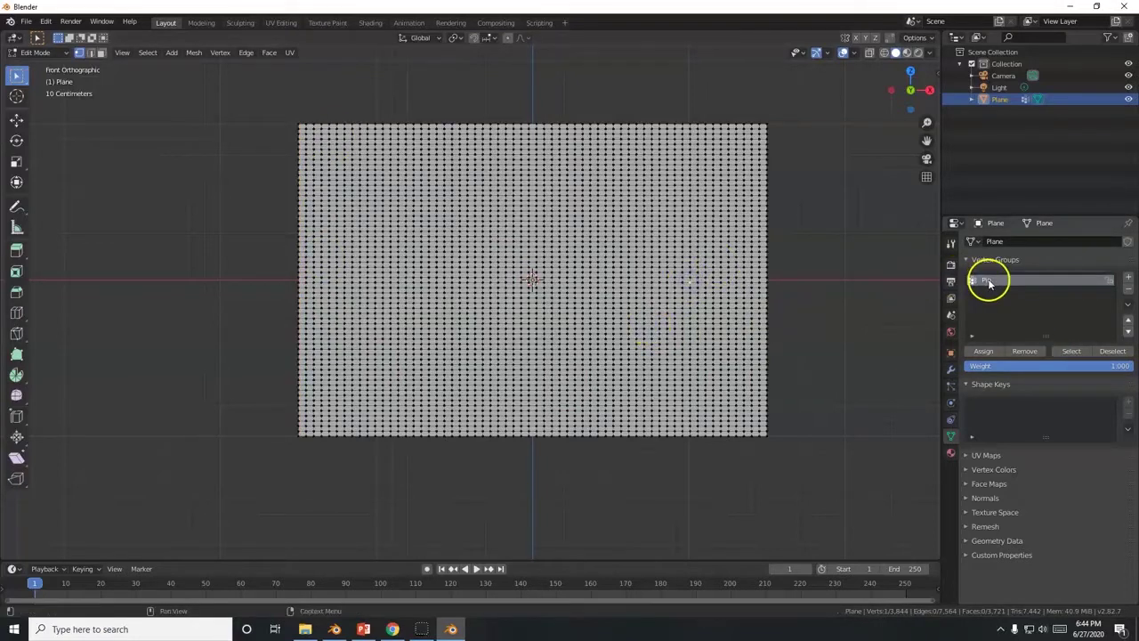
click(1073, 354)
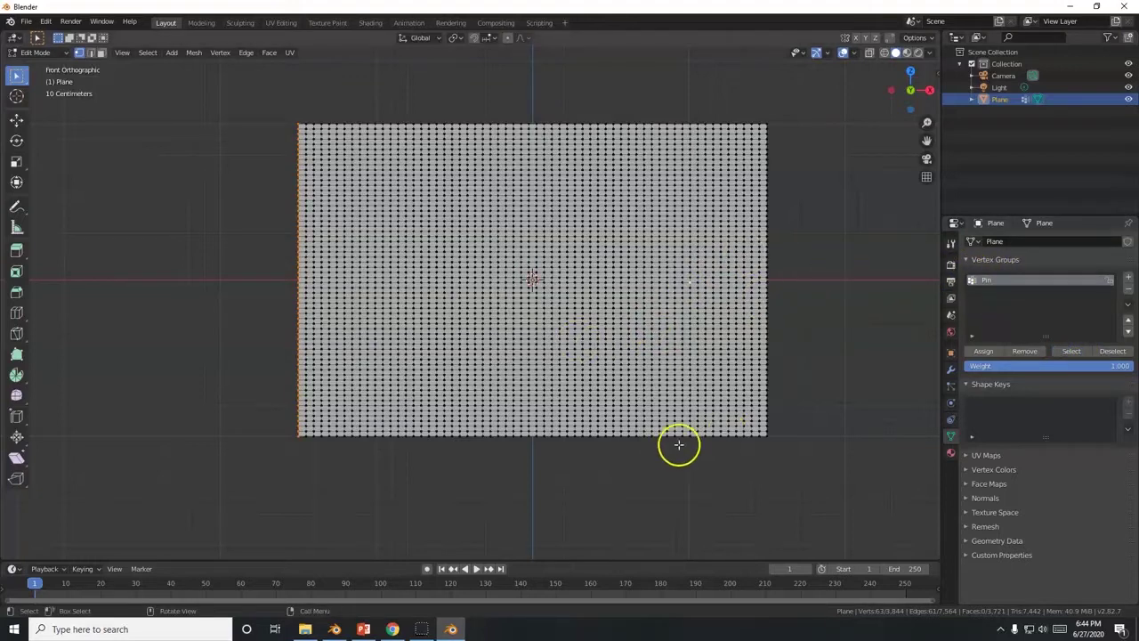
Return to Object Mode and enable Cloth physics on the plane.
scroll(633, 441, down, 3)
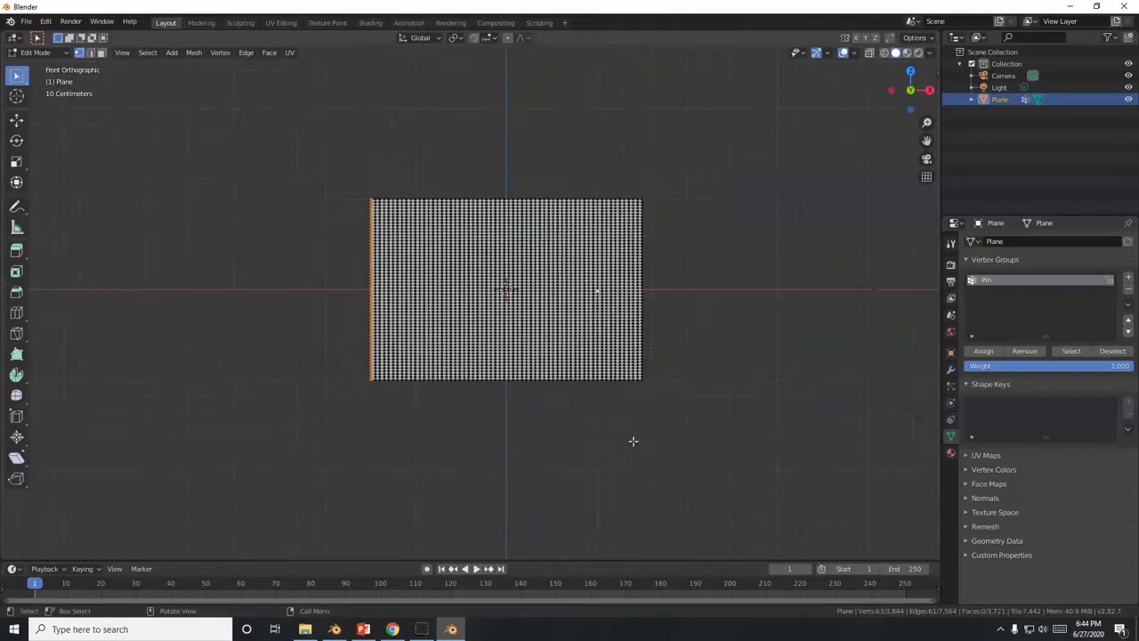
key(Tab)
scroll(633, 439, up, 1)
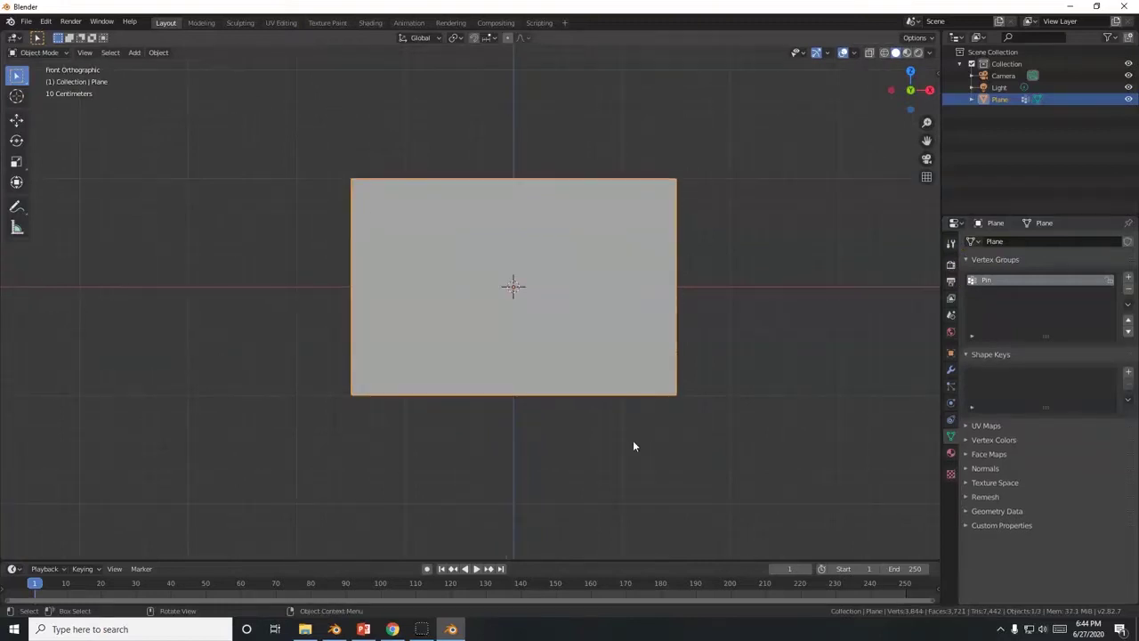
click(951, 405)
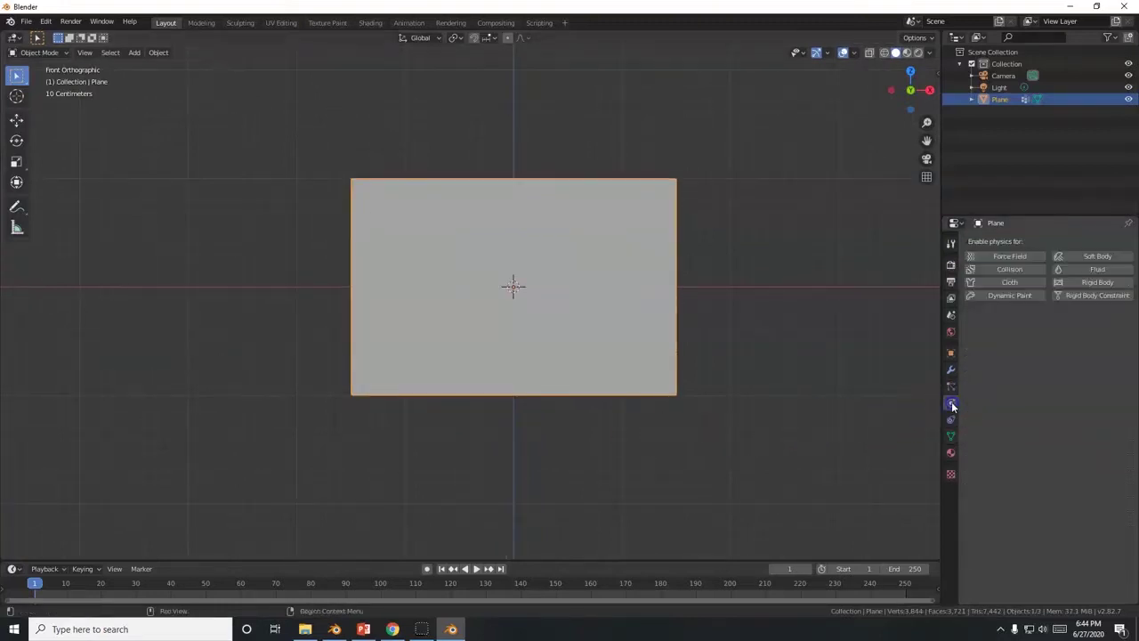
click(1006, 283)
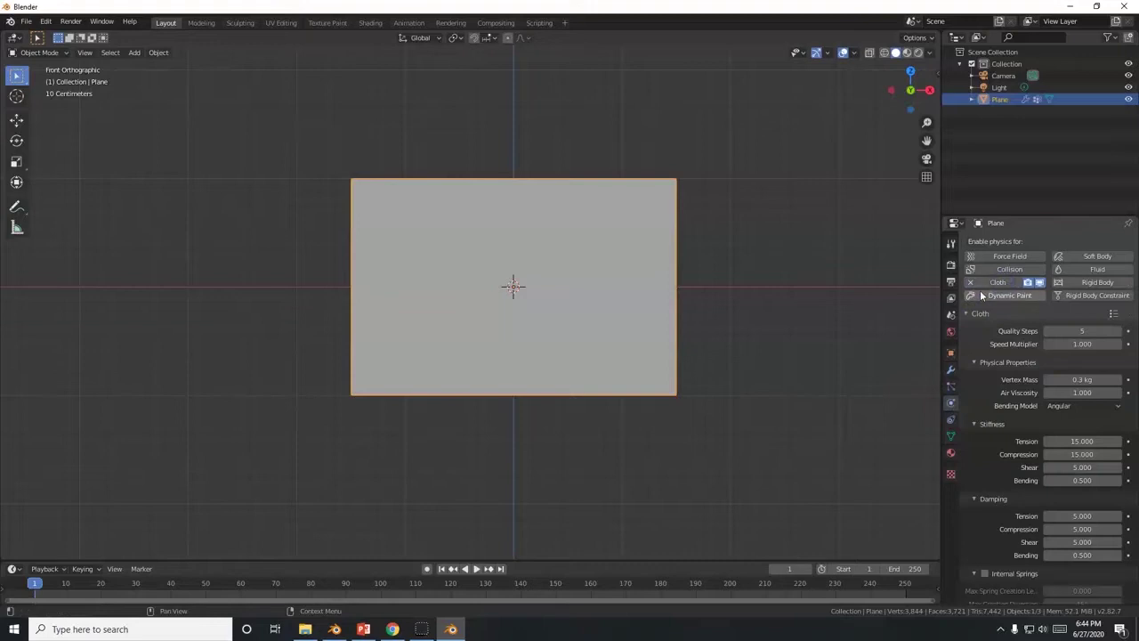
Play the cloth simulation without a pin group, stop it and return to the first frame.
click(476, 570)
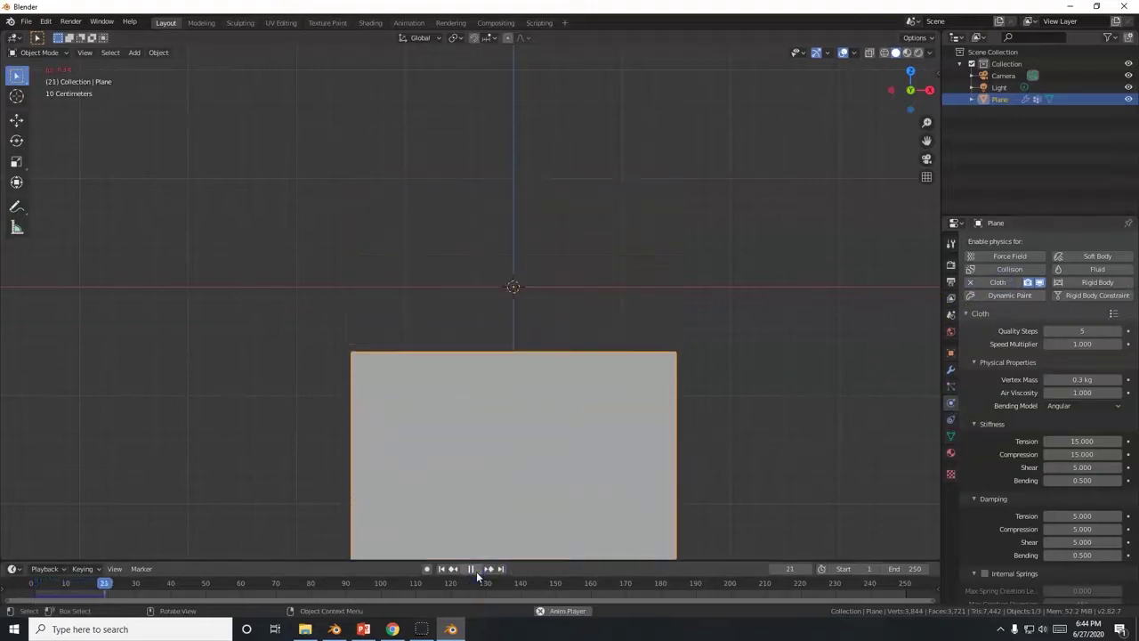
click(476, 571)
click(442, 570)
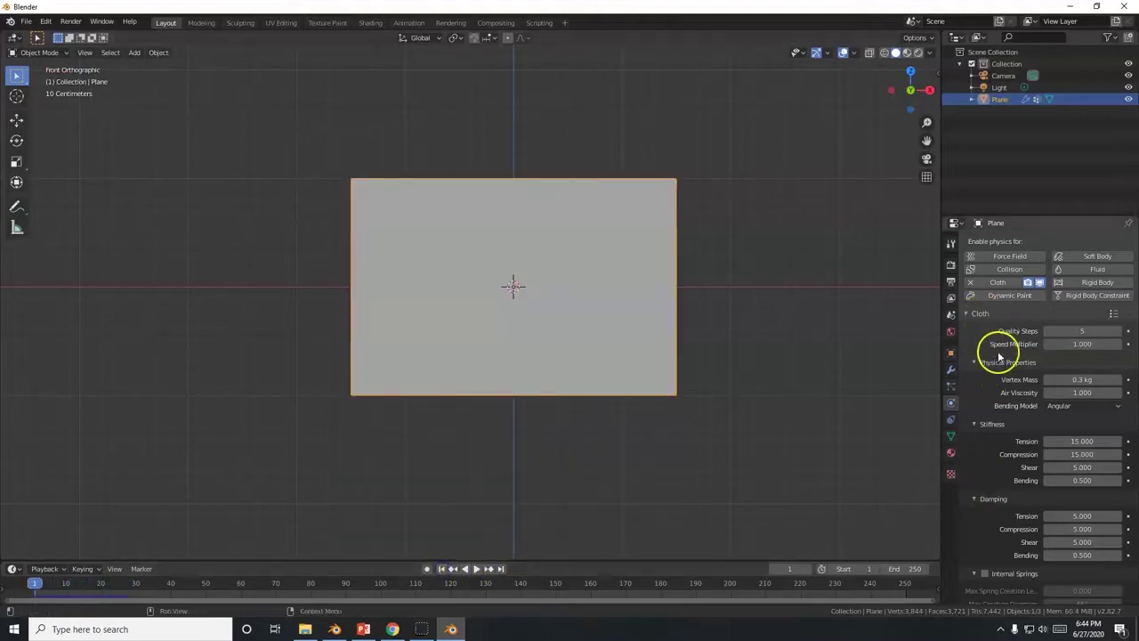
Set the cloth's Pin Group to Pin in its shape settings and test the pinned simulation.
scroll(993, 367, down, 5)
scroll(995, 366, down, 3)
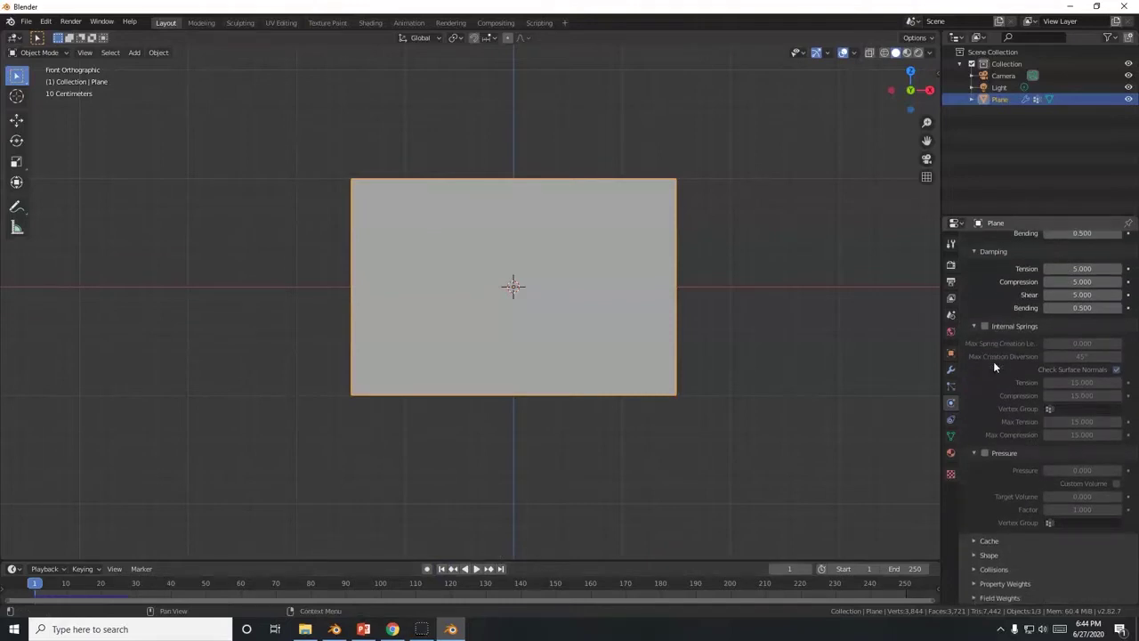
click(989, 554)
scroll(1009, 492, down, 2)
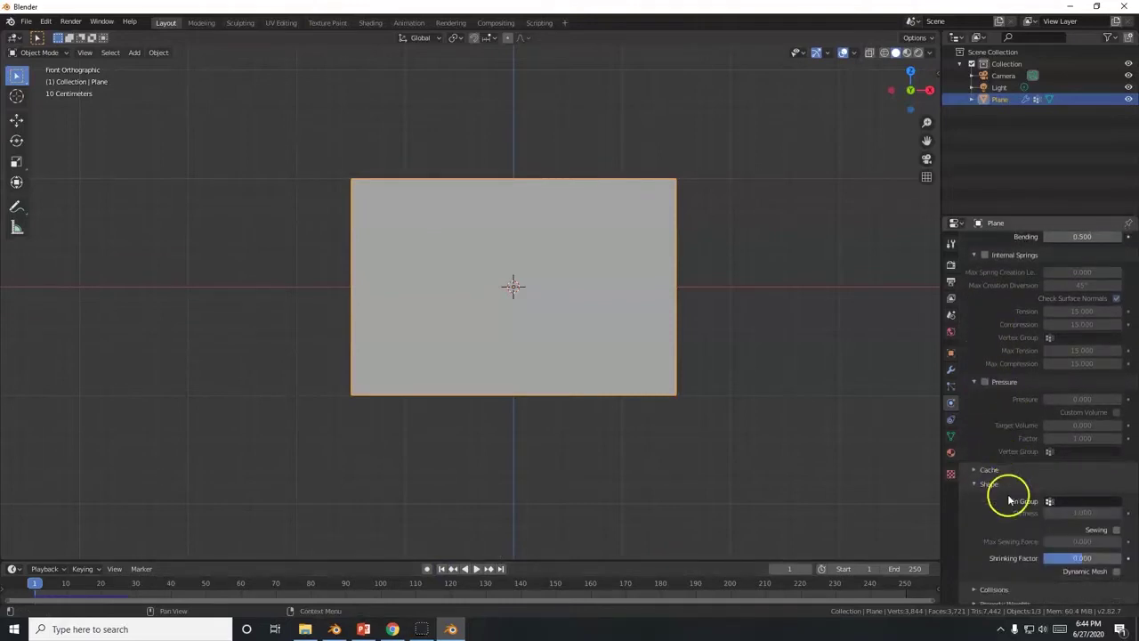
click(1064, 502)
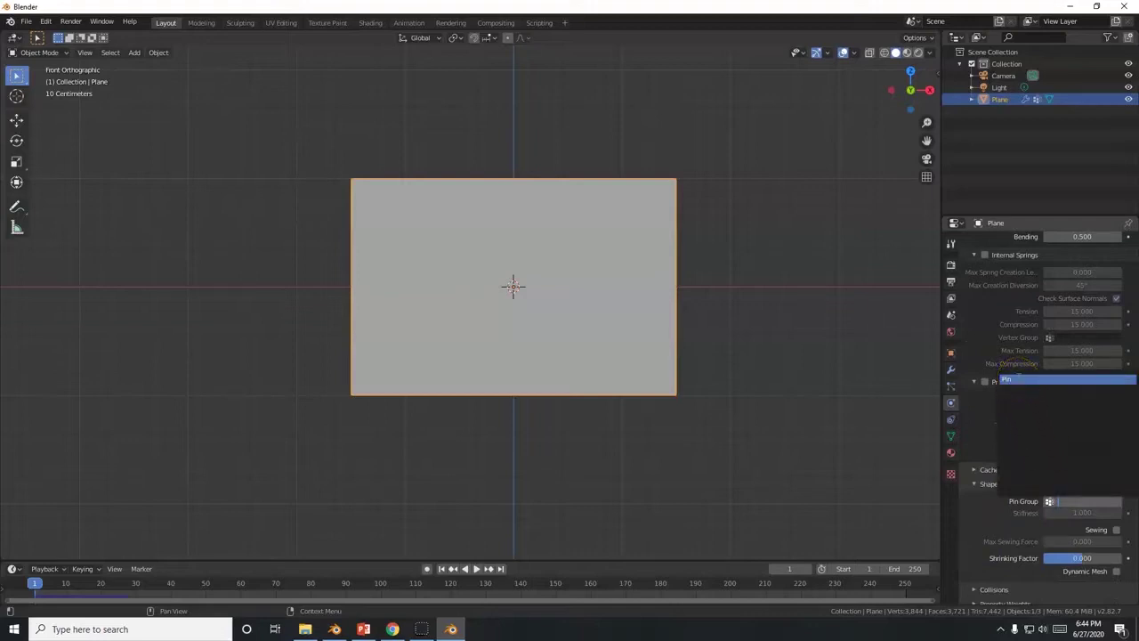
click(1019, 380)
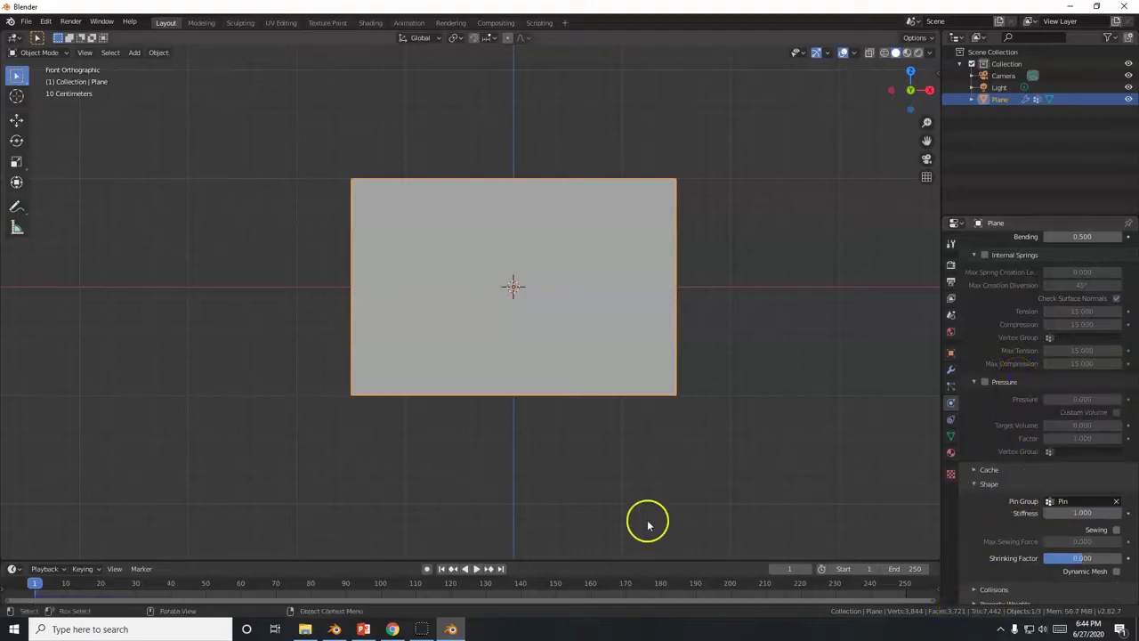
click(475, 571)
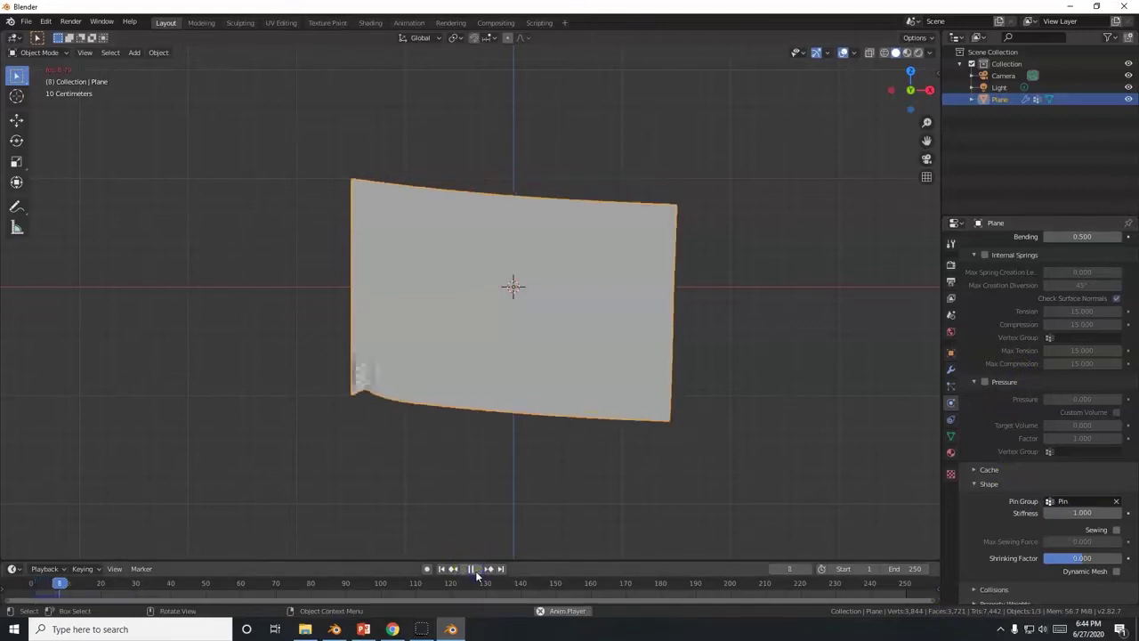
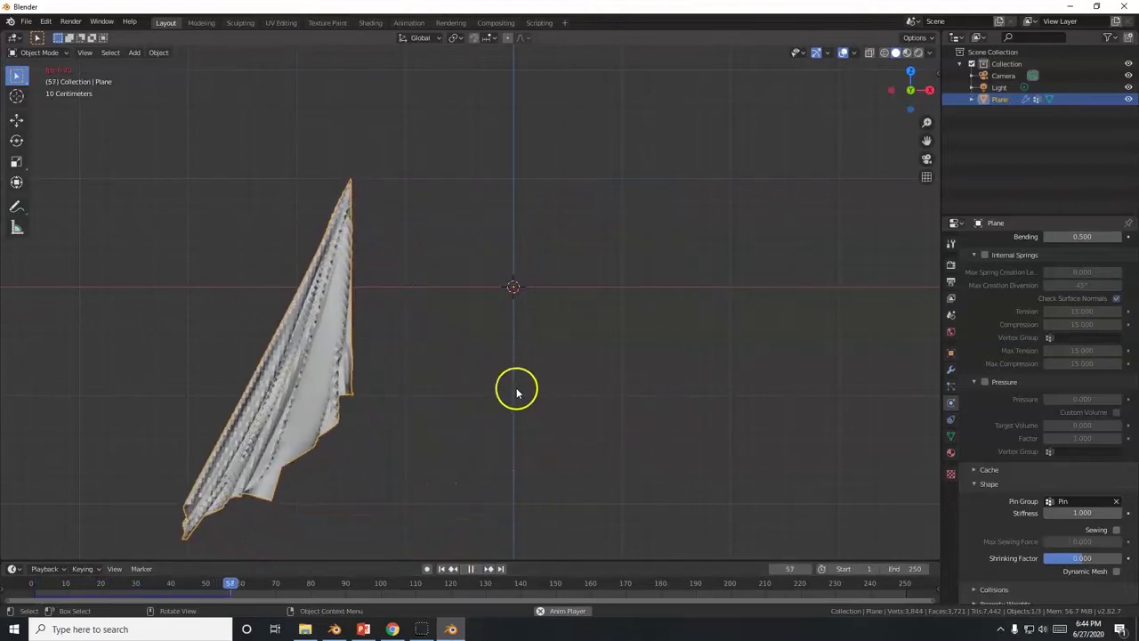
click(472, 568)
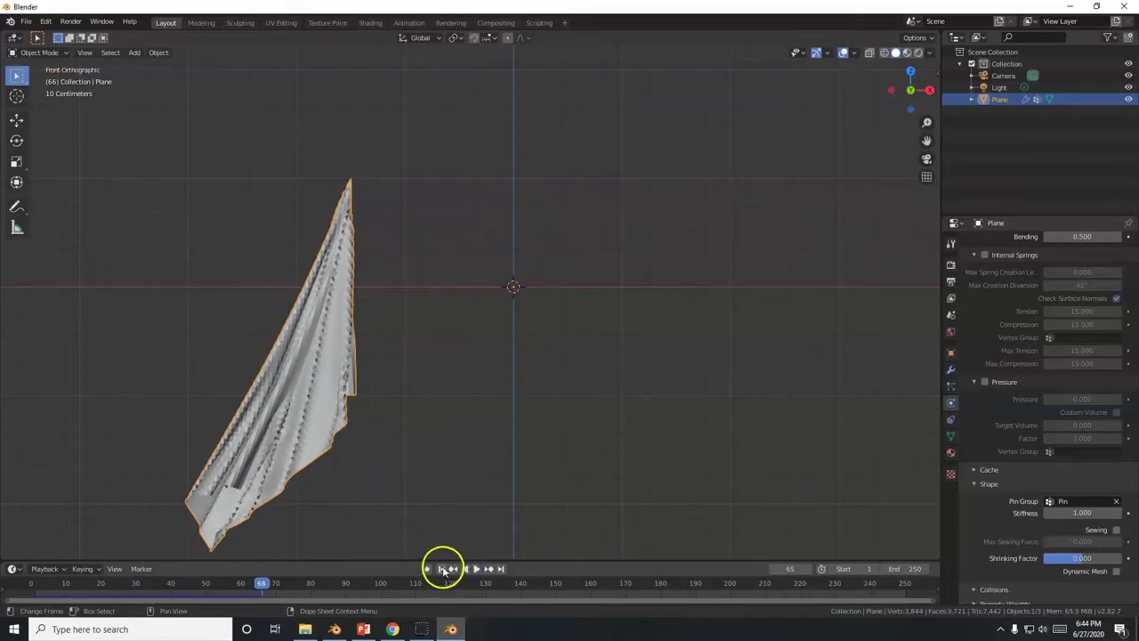
Rewind the cloth simulation to the first frame and switch to the UV Editing workspace with the plane in view.
click(442, 570)
click(477, 255)
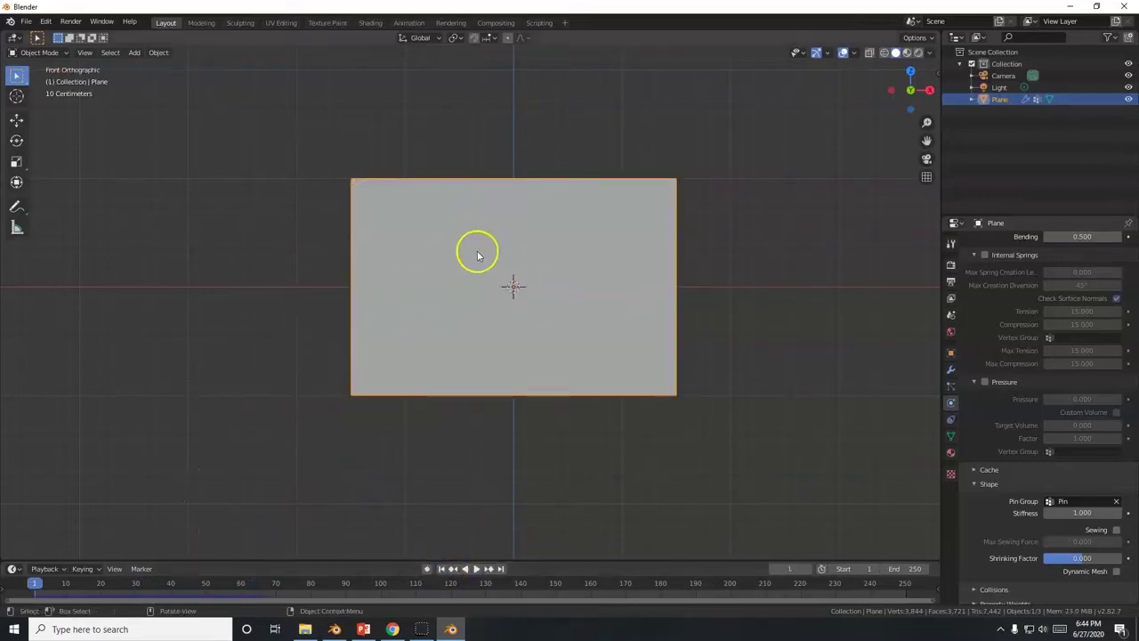
click(282, 24)
middle_drag(541, 211, 687, 371)
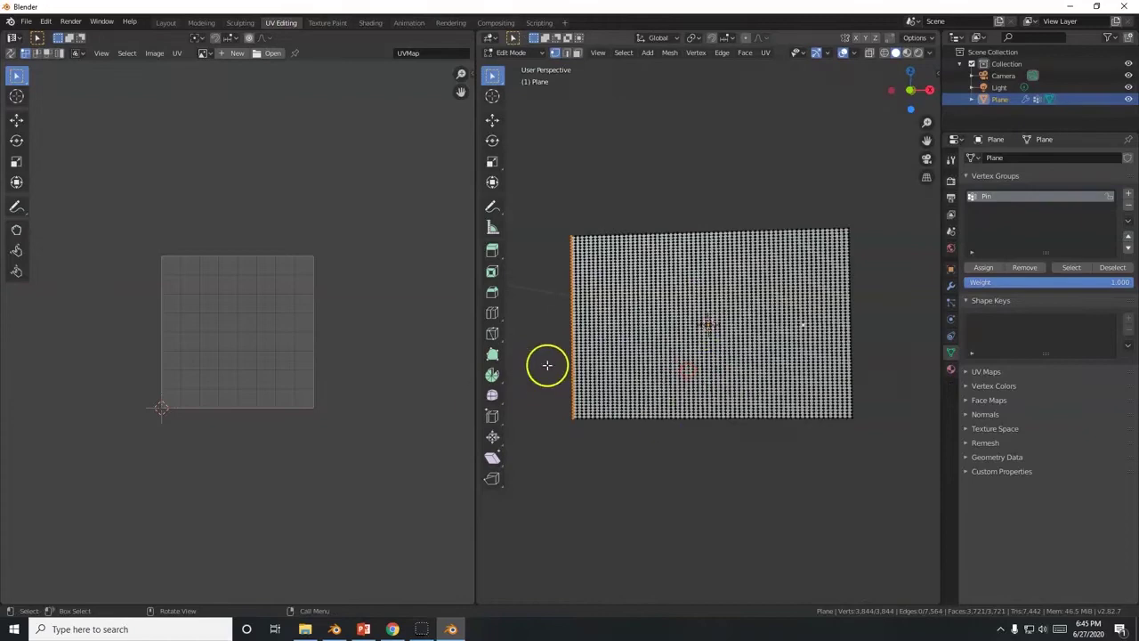
Switch to Chrome and open wikipedia.org in a new browser tab.
click(393, 629)
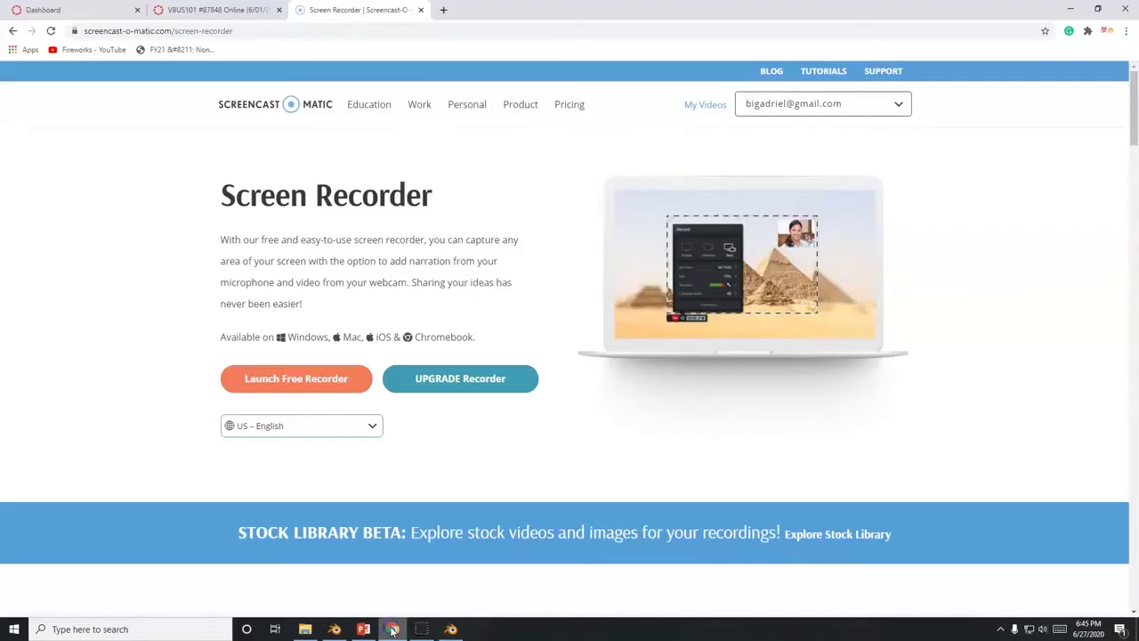
click(439, 10)
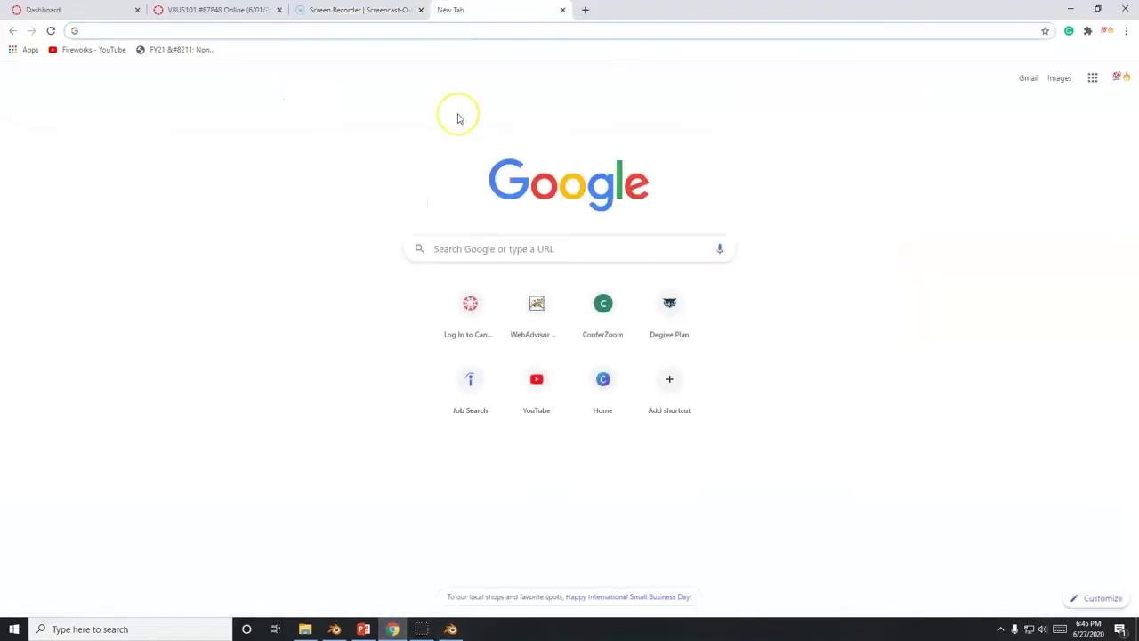
text(WIKI)
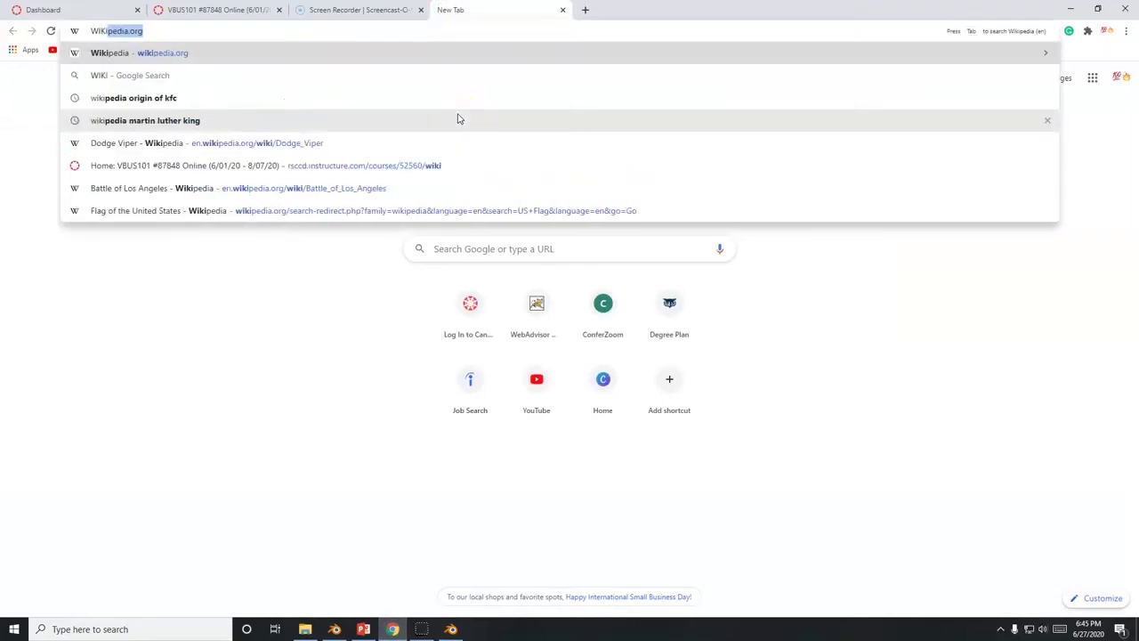
key(Return)
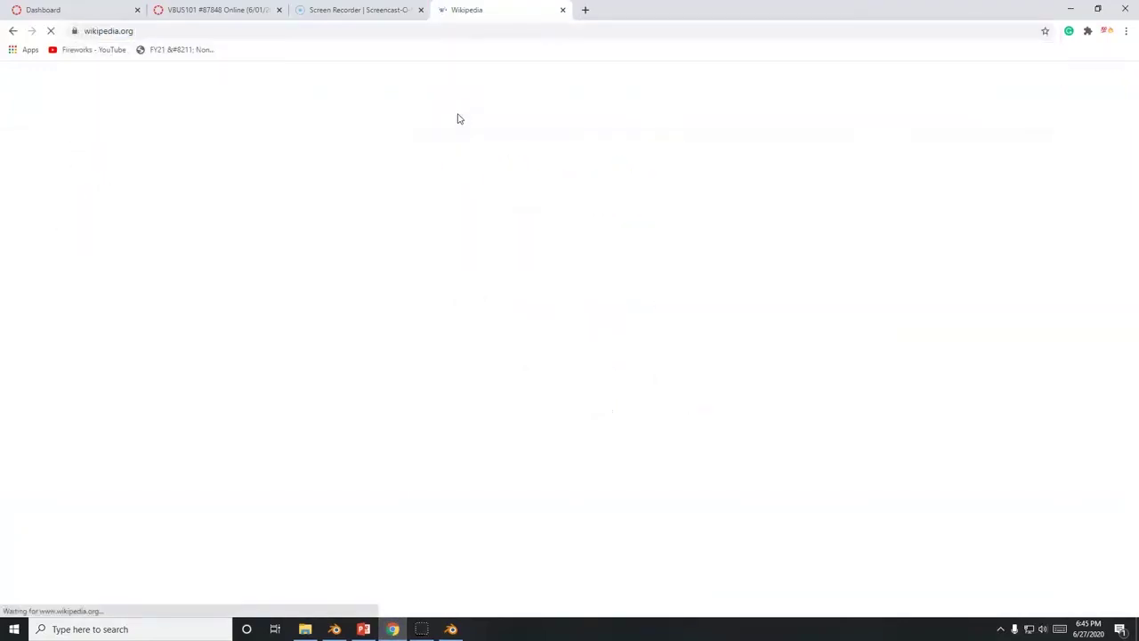
Search Google for "us flag" in another new browser tab.
click(585, 10)
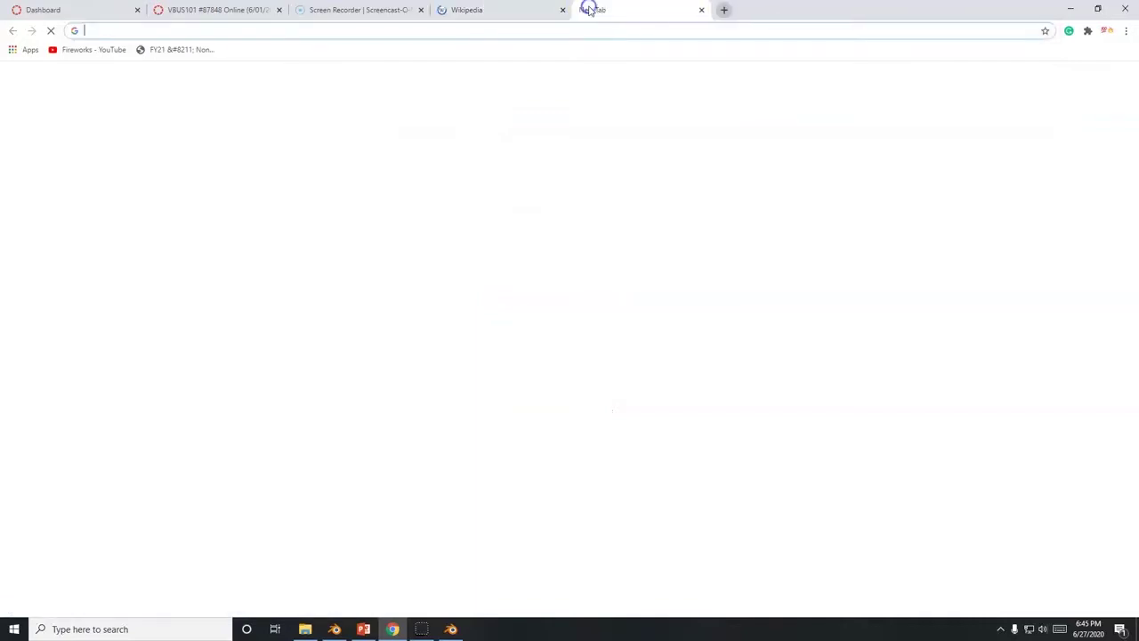
text(us)
key(Down)
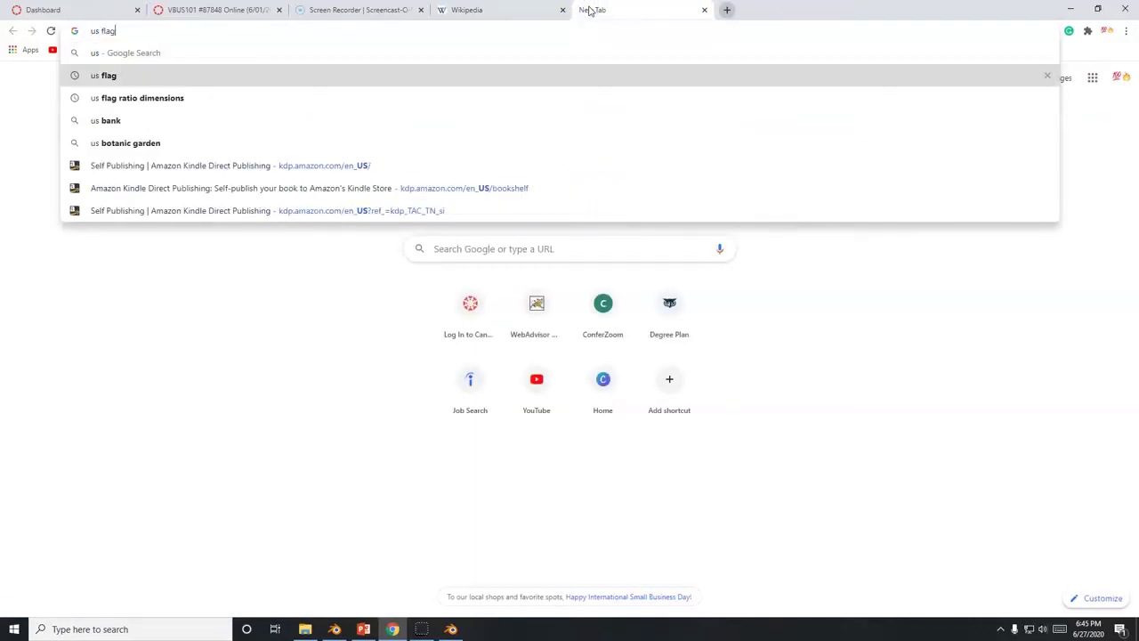
key(Return)
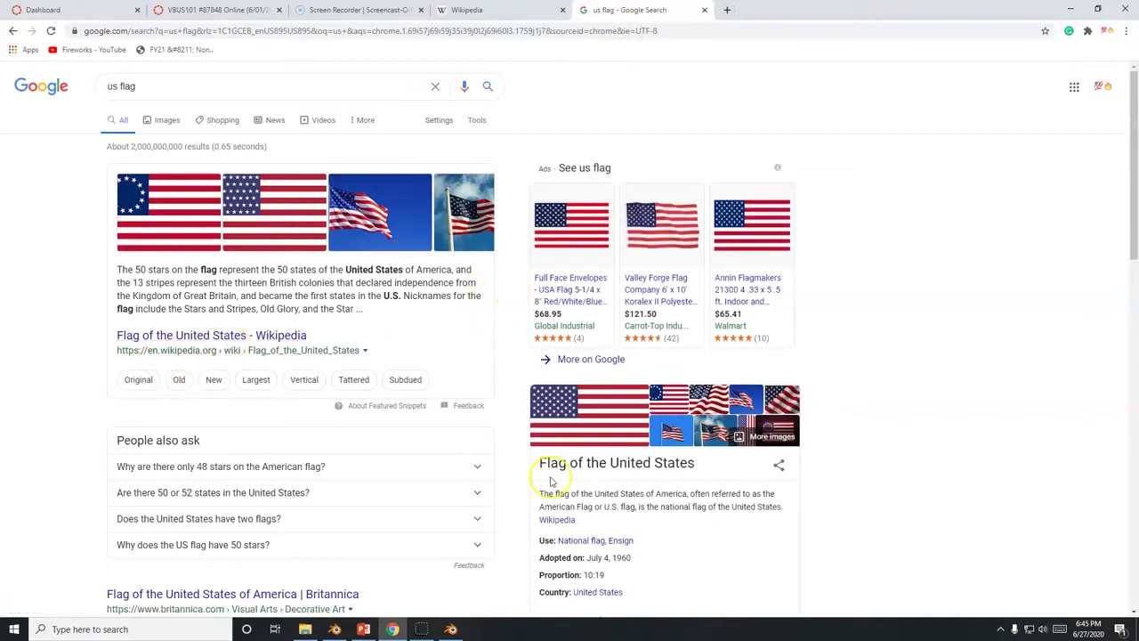
Find the flat US flag in the image results and open its enlarged image from the Wikipedia article.
click(592, 429)
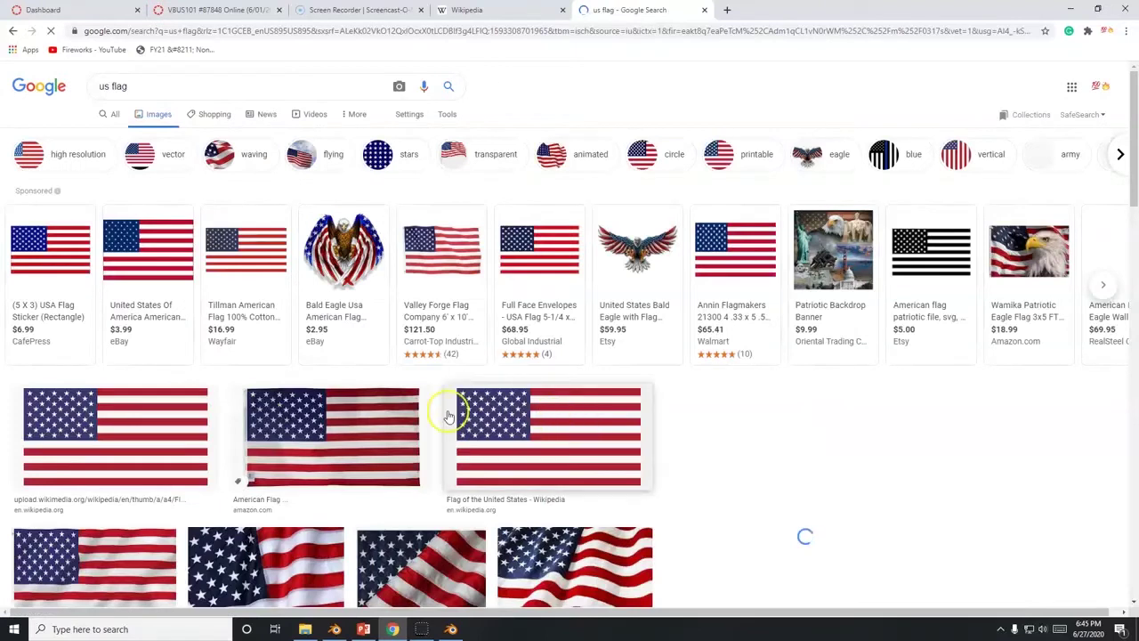
click(76, 432)
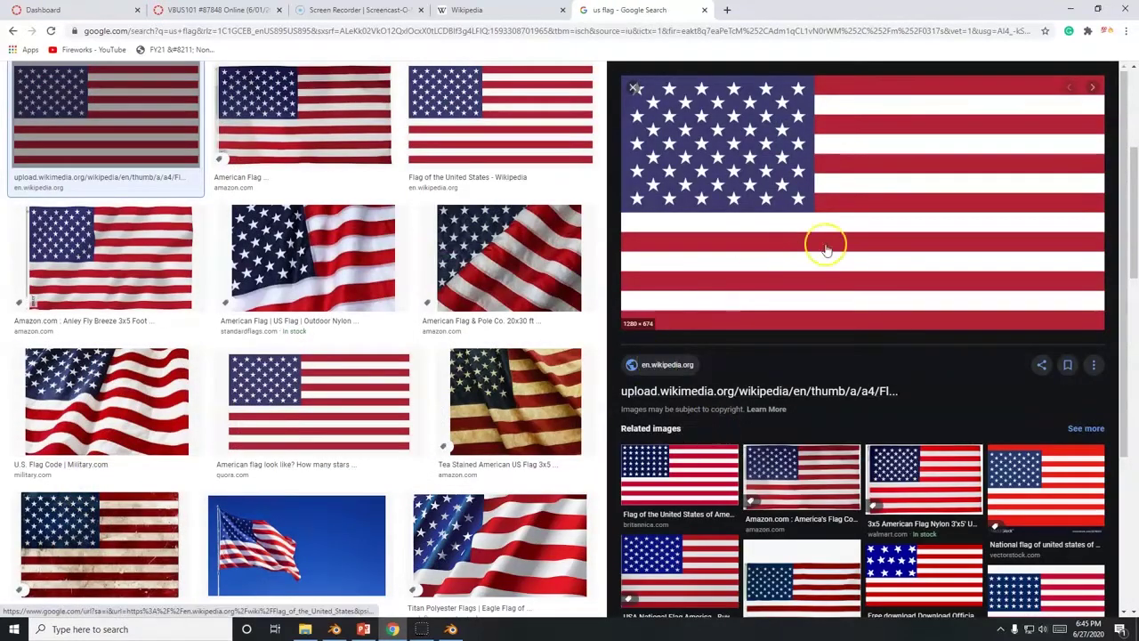
click(766, 394)
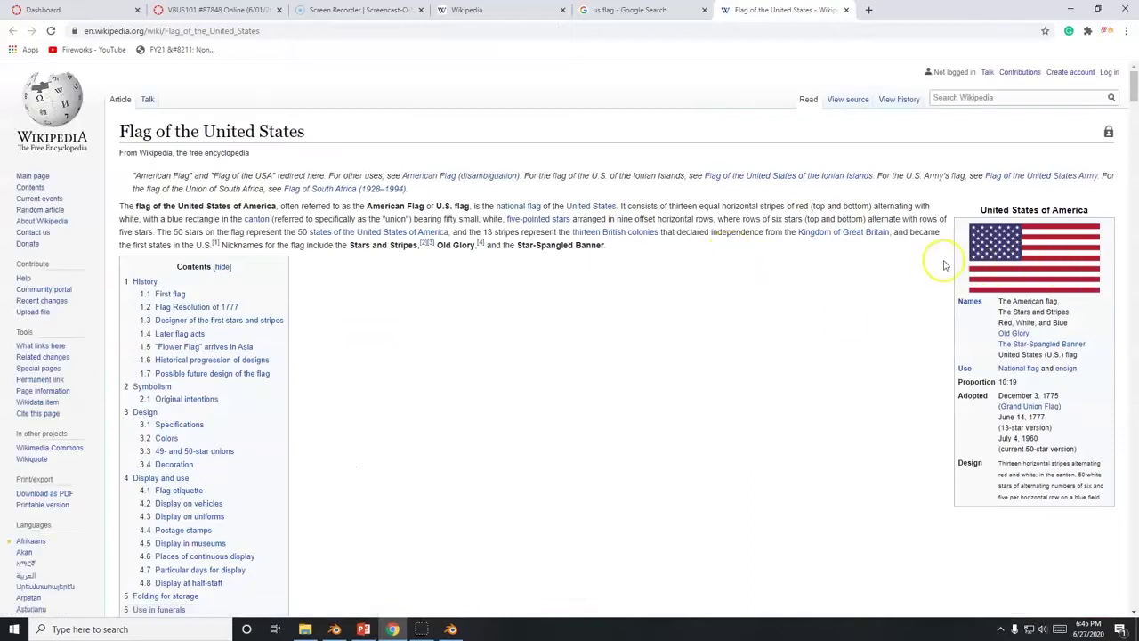
click(1015, 261)
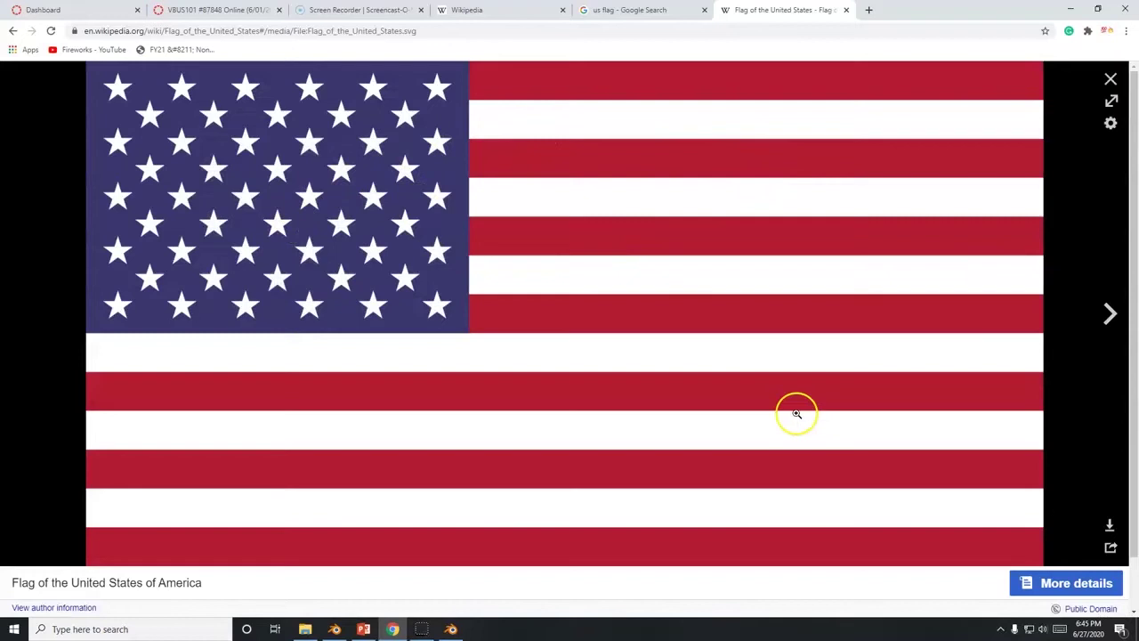
click(1110, 526)
click(899, 431)
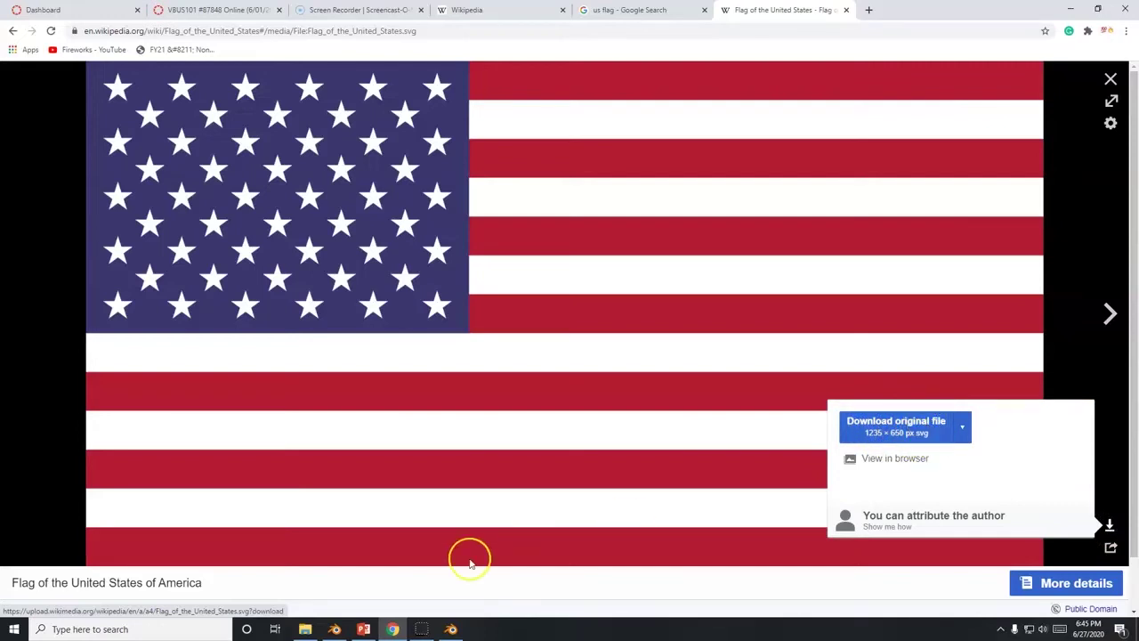
click(450, 630)
middle_drag(601, 375, 832, 328)
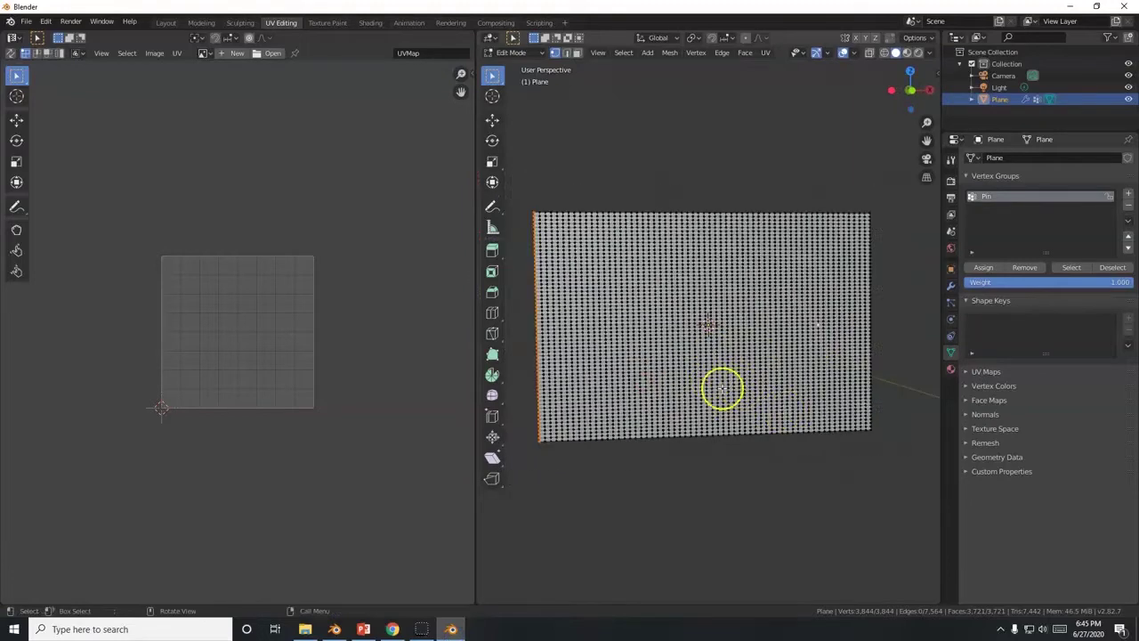
click(395, 628)
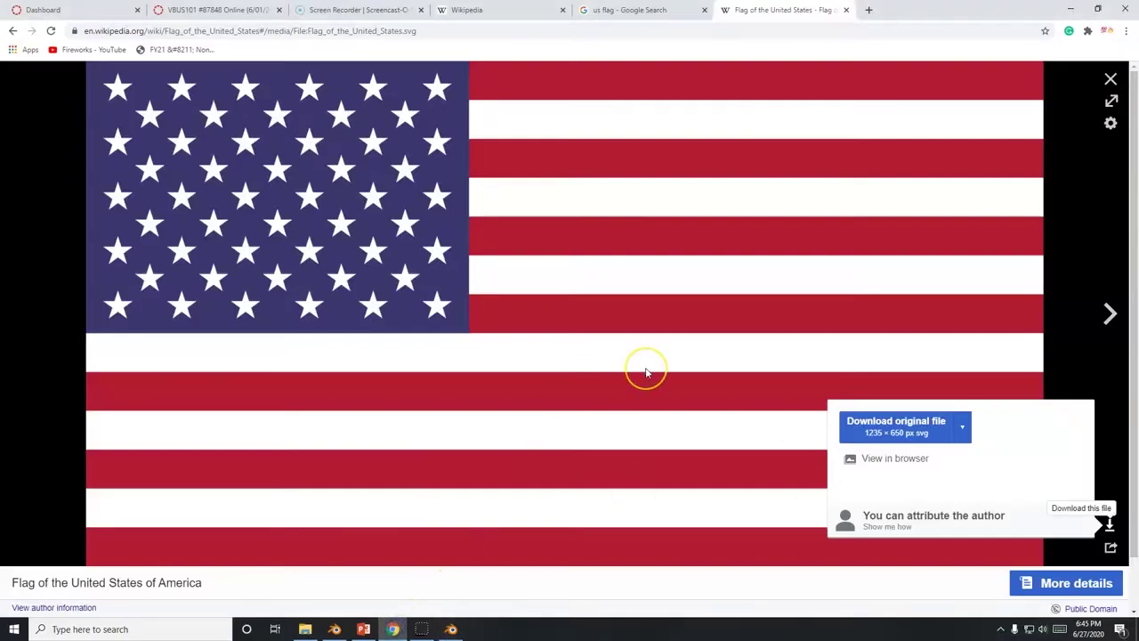
Save the enlarged flag image to the Desktop as 1920px-Flag_of_the_United_States.svg.png.
right_click(510, 231)
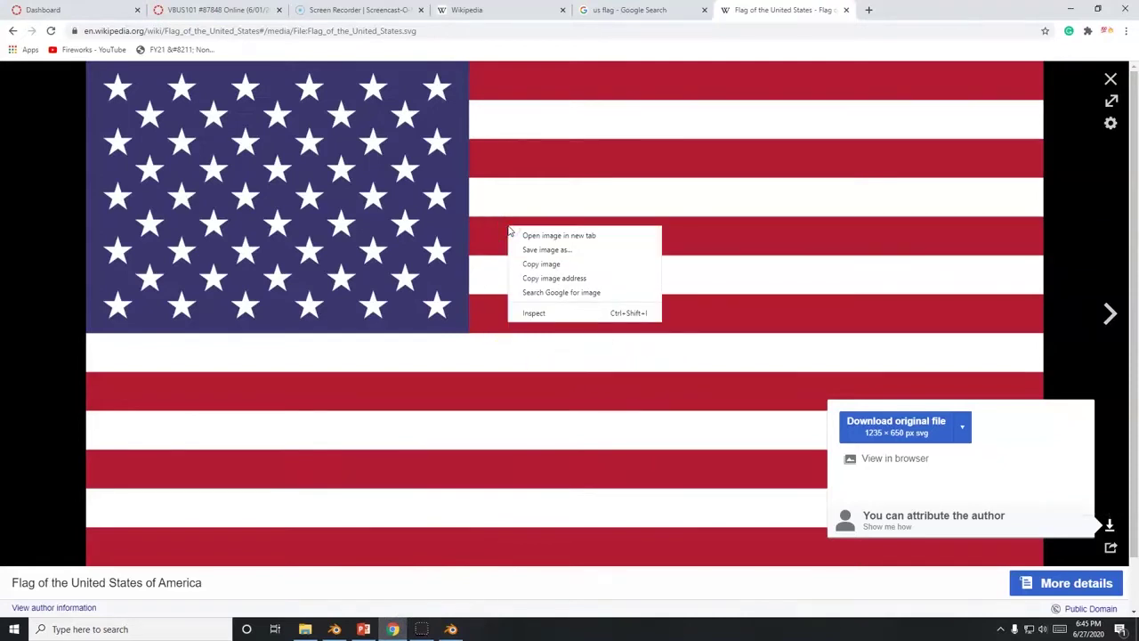
click(527, 251)
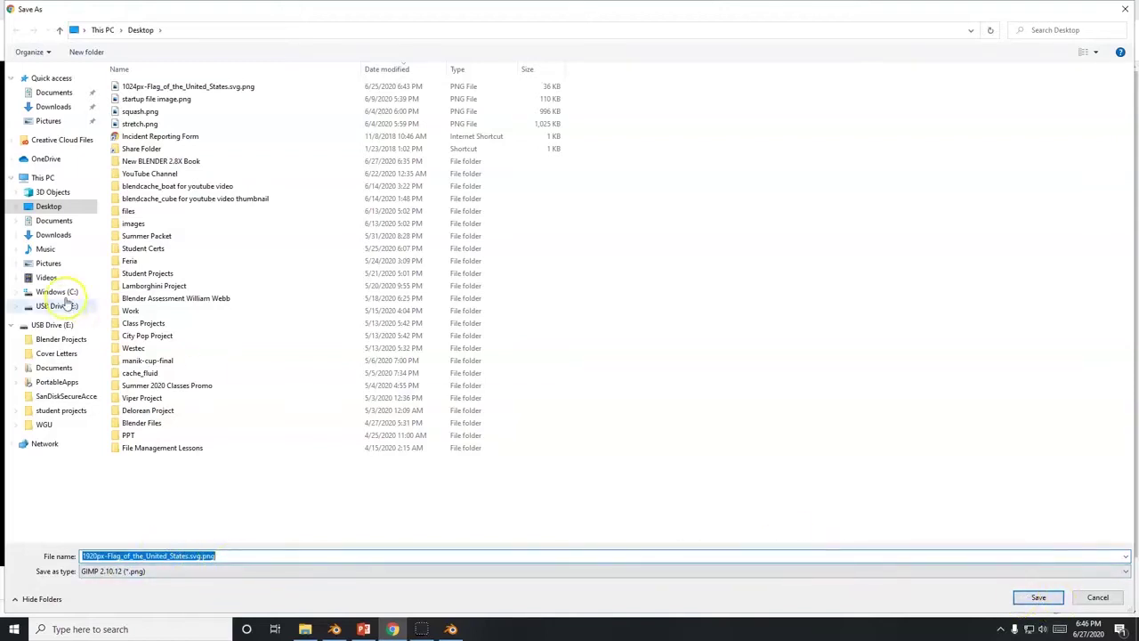
click(1038, 599)
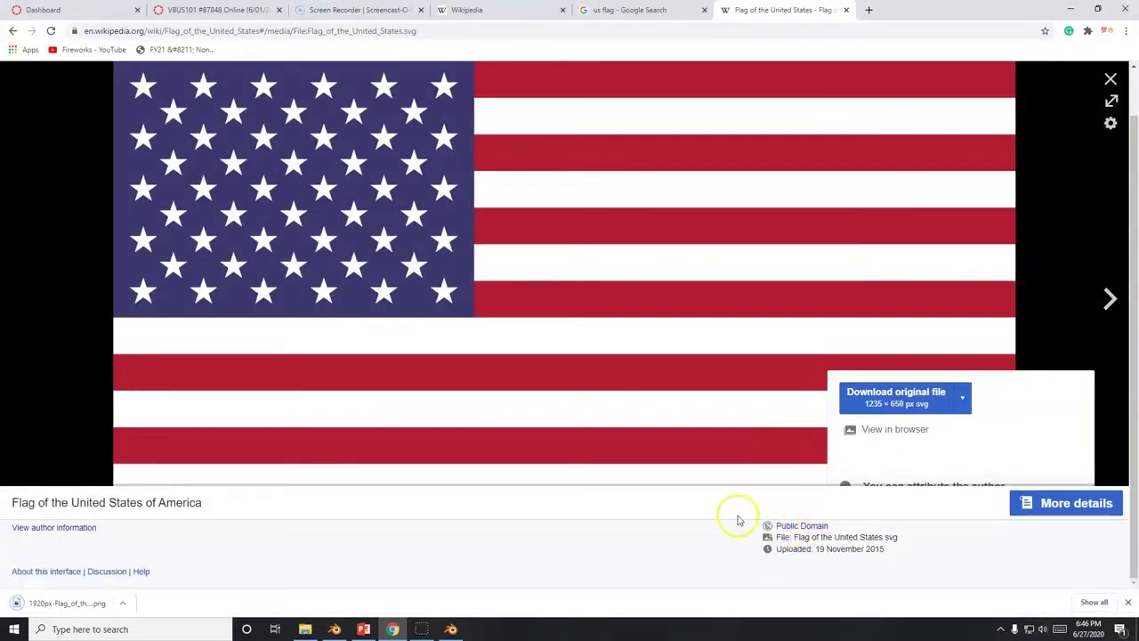
scroll(483, 358, up, 2)
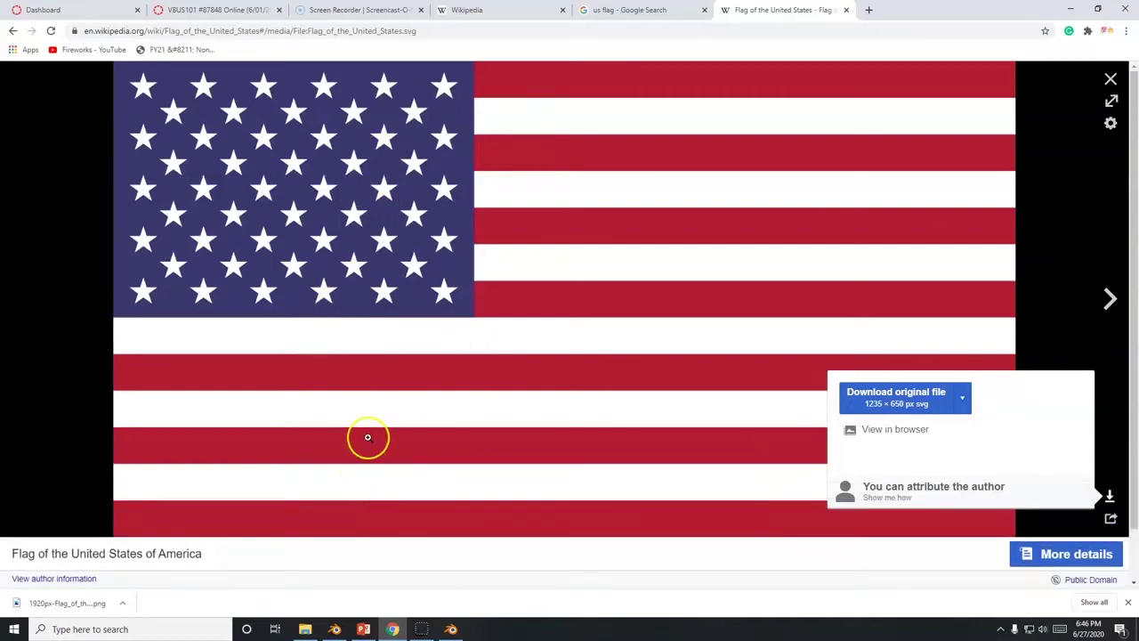
click(451, 630)
click(393, 628)
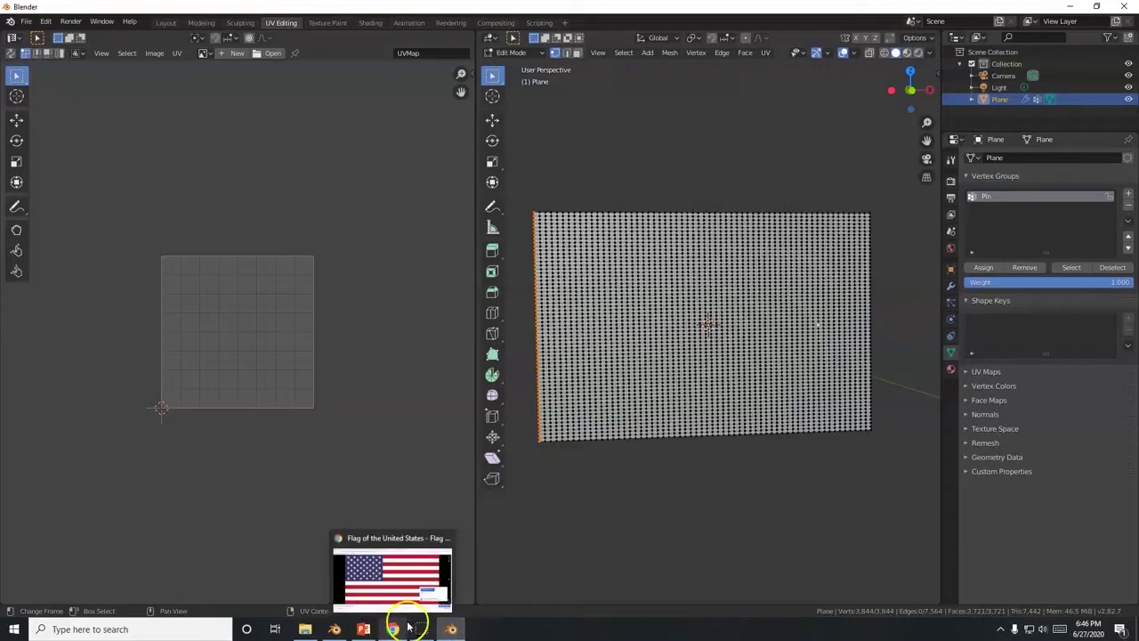
click(395, 628)
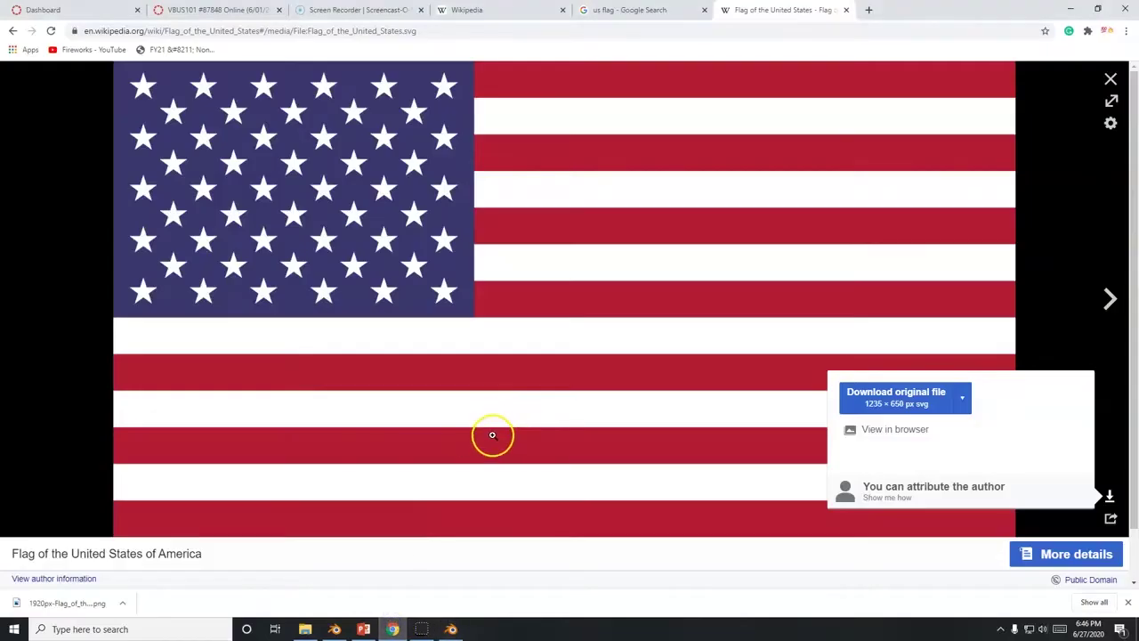
click(449, 628)
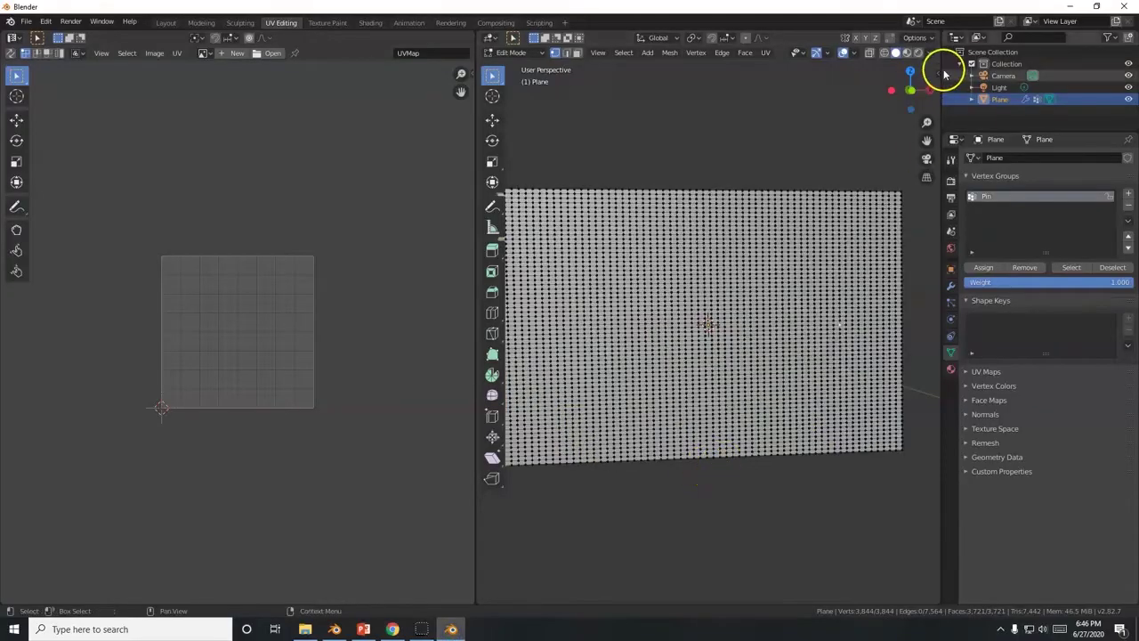
Try to copy the downloaded flag image from the browser onto the desktop.
click(1072, 6)
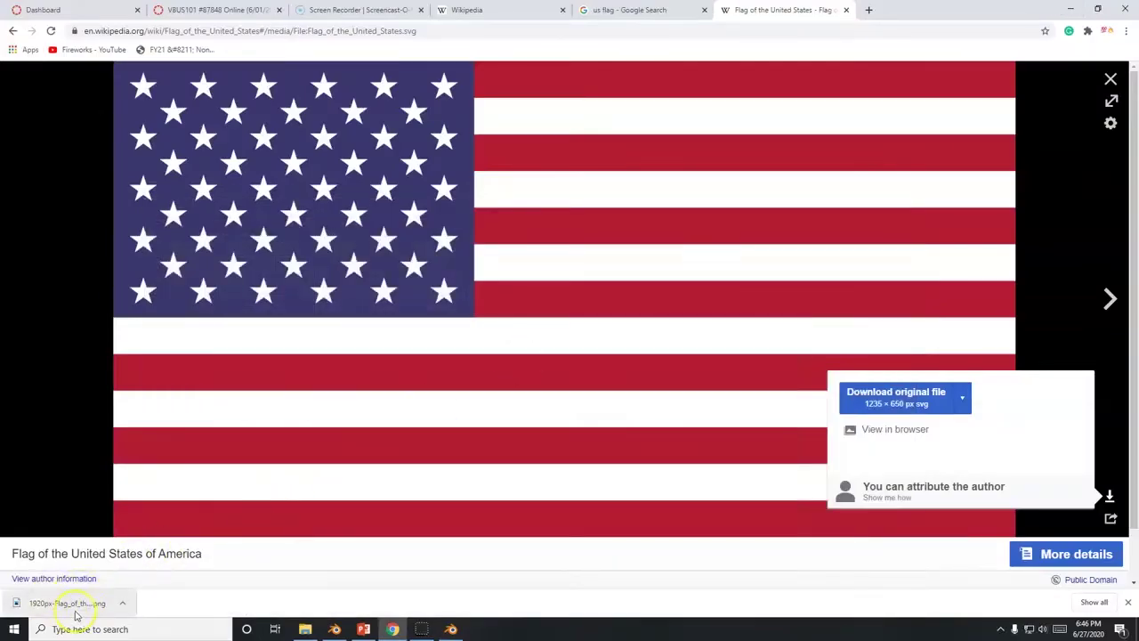
click(1101, 8)
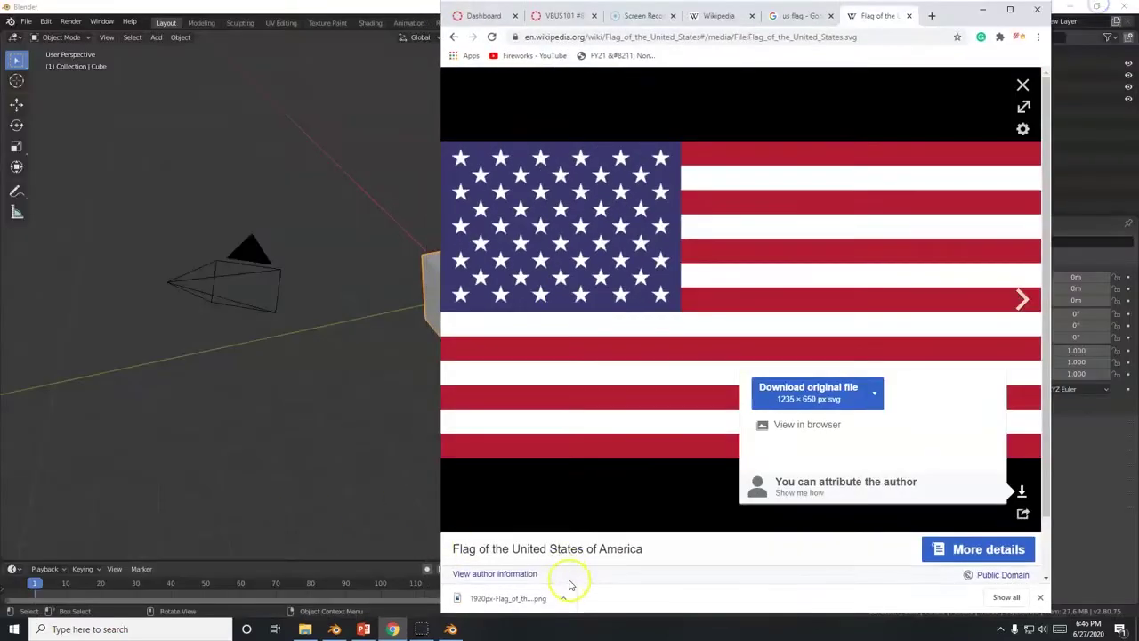
click(1074, 10)
click(1074, 10)
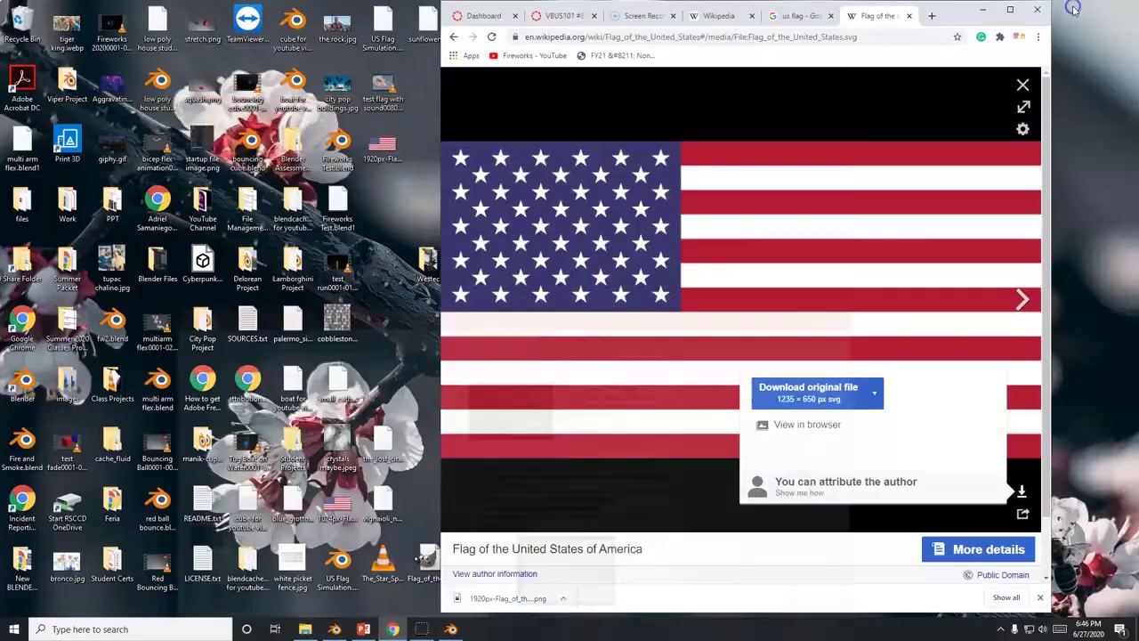
drag(494, 599, 394, 383)
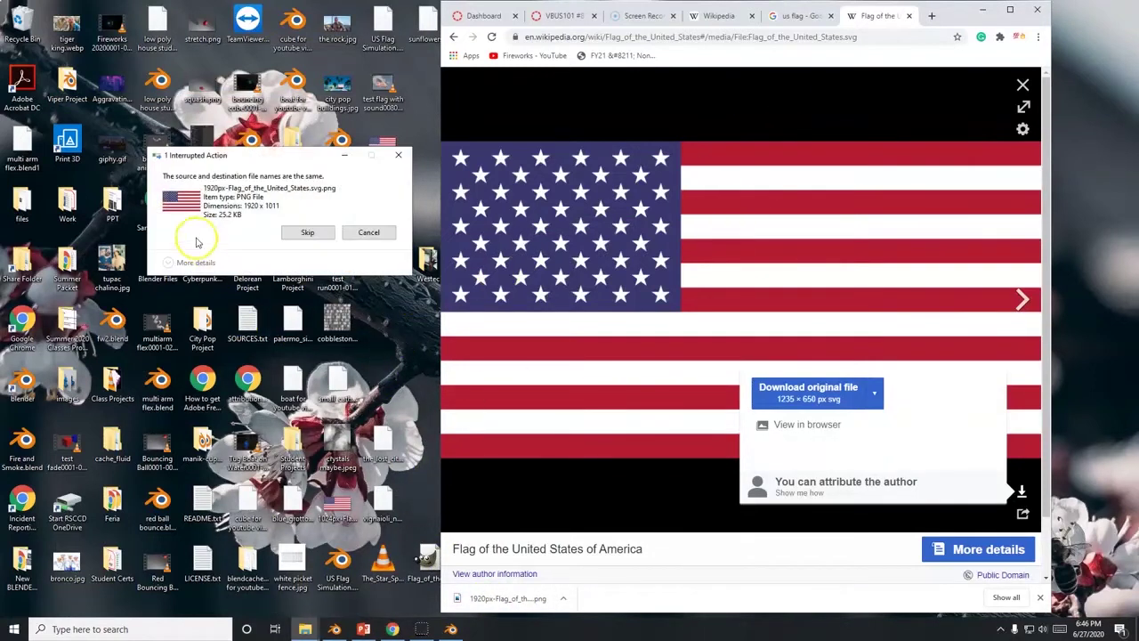
click(369, 232)
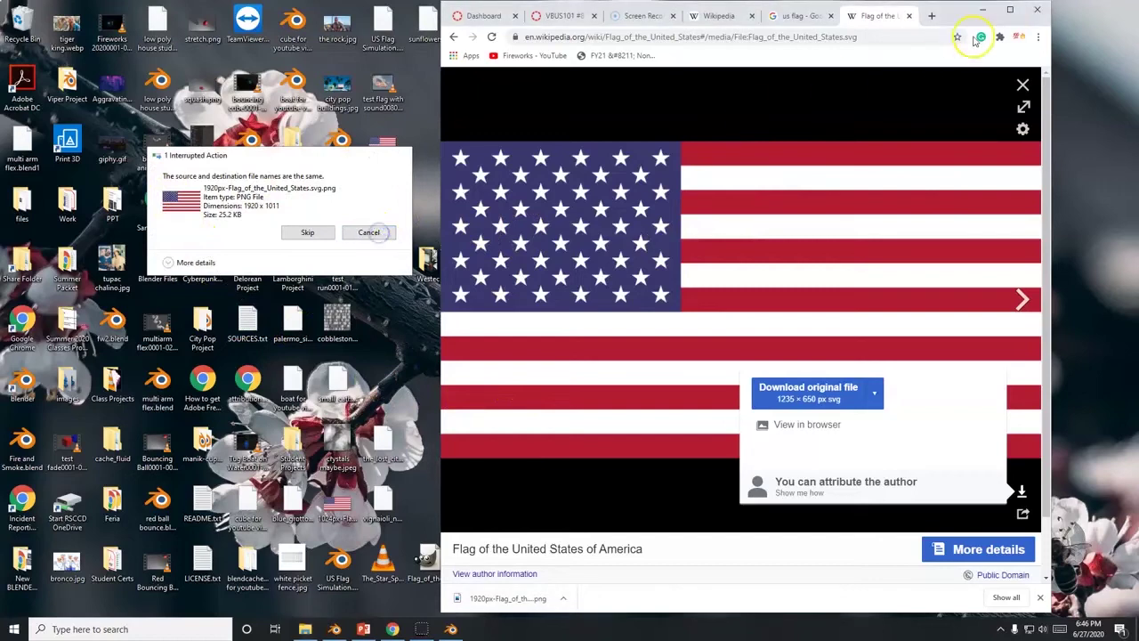
click(1011, 13)
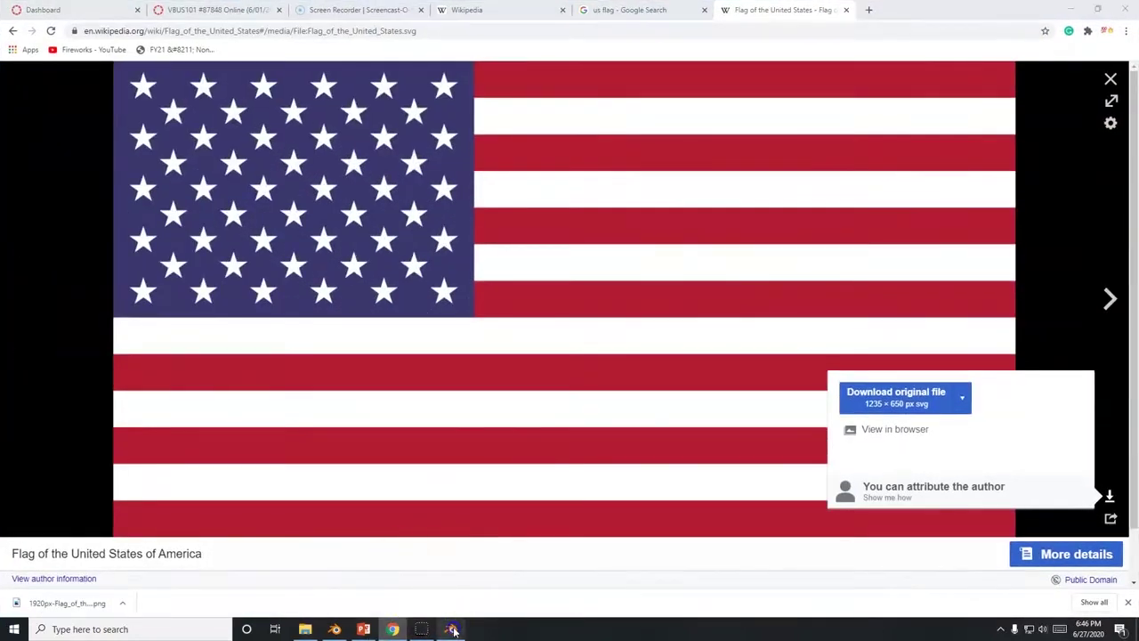
Switch back to Blender and set the 3D viewport shading to Rendered.
click(449, 629)
scroll(831, 287, down, 2)
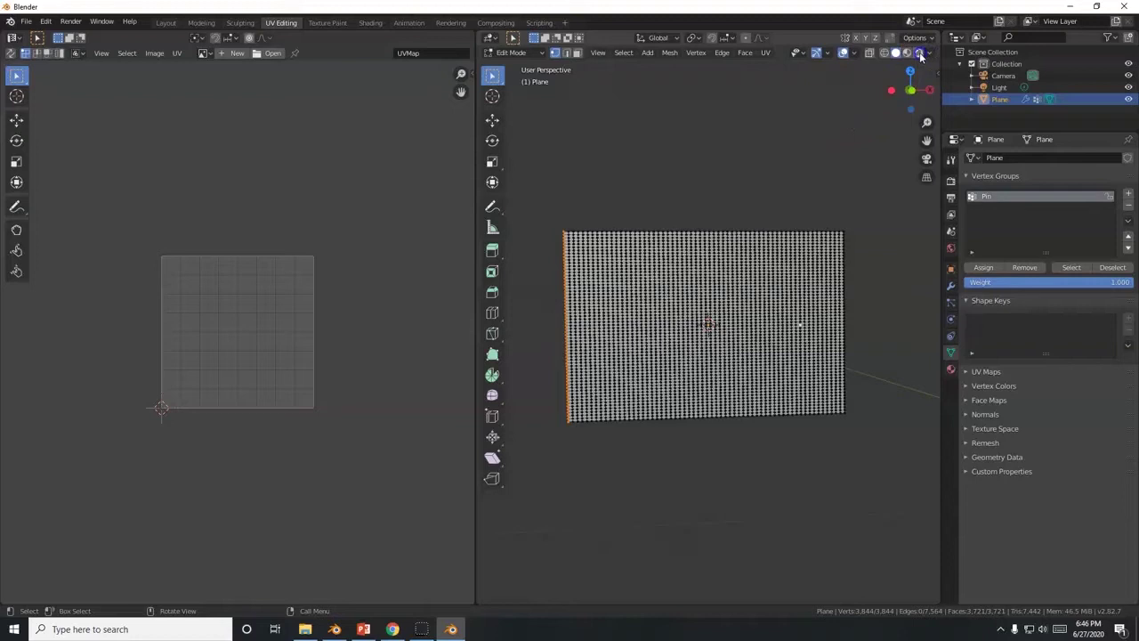
click(650, 265)
key(z)
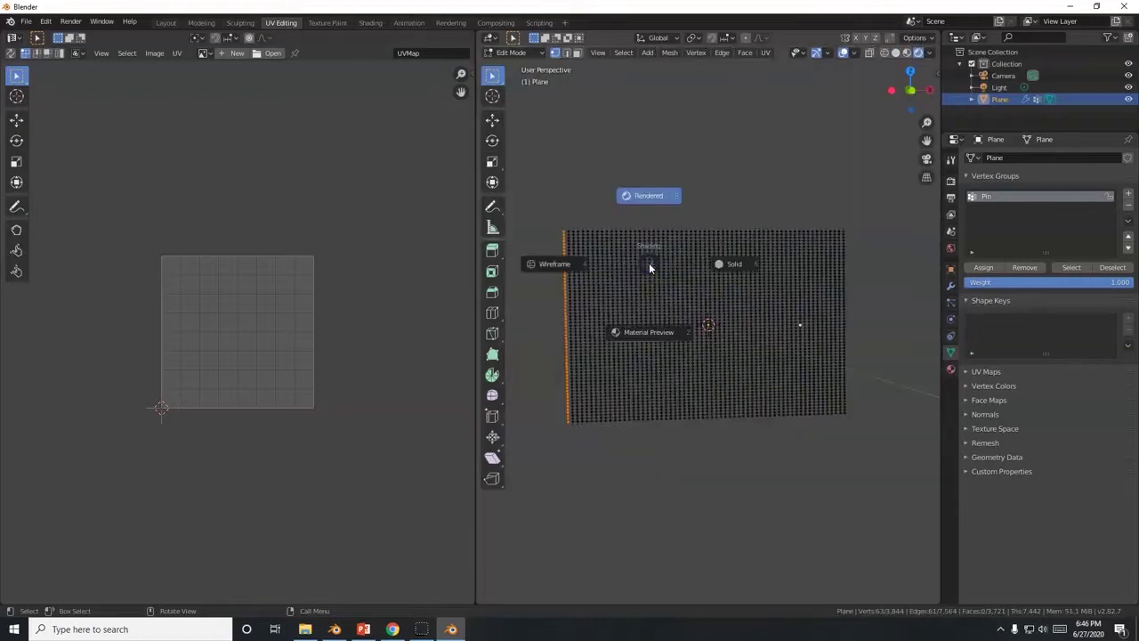
click(650, 199)
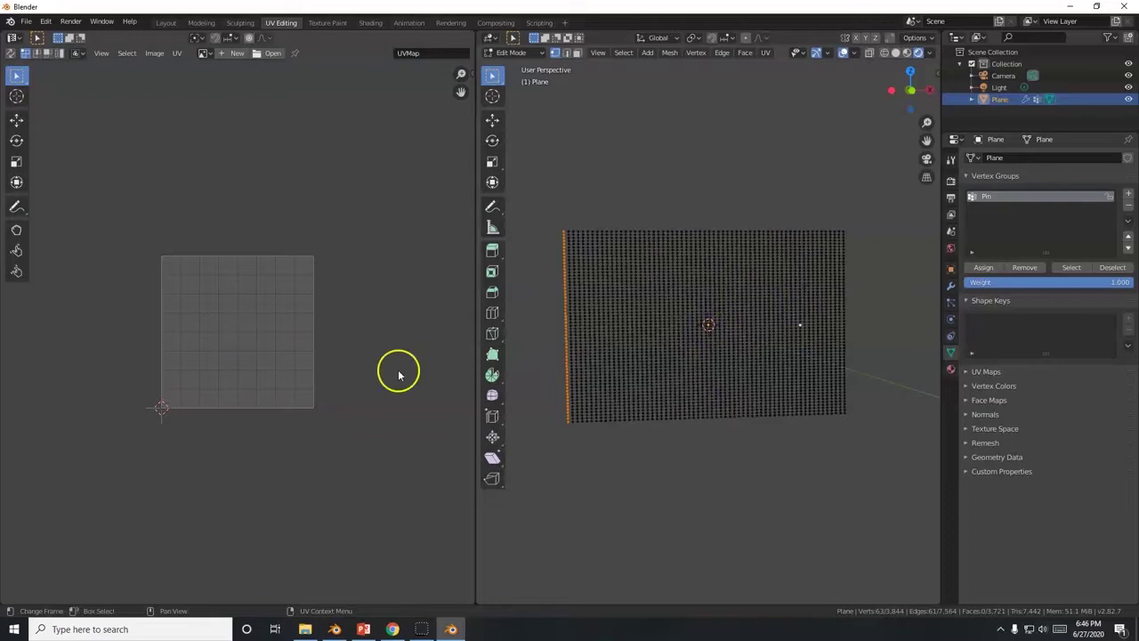
Create a new material for the plane and set its Base Color to an Image Texture.
click(951, 368)
click(421, 629)
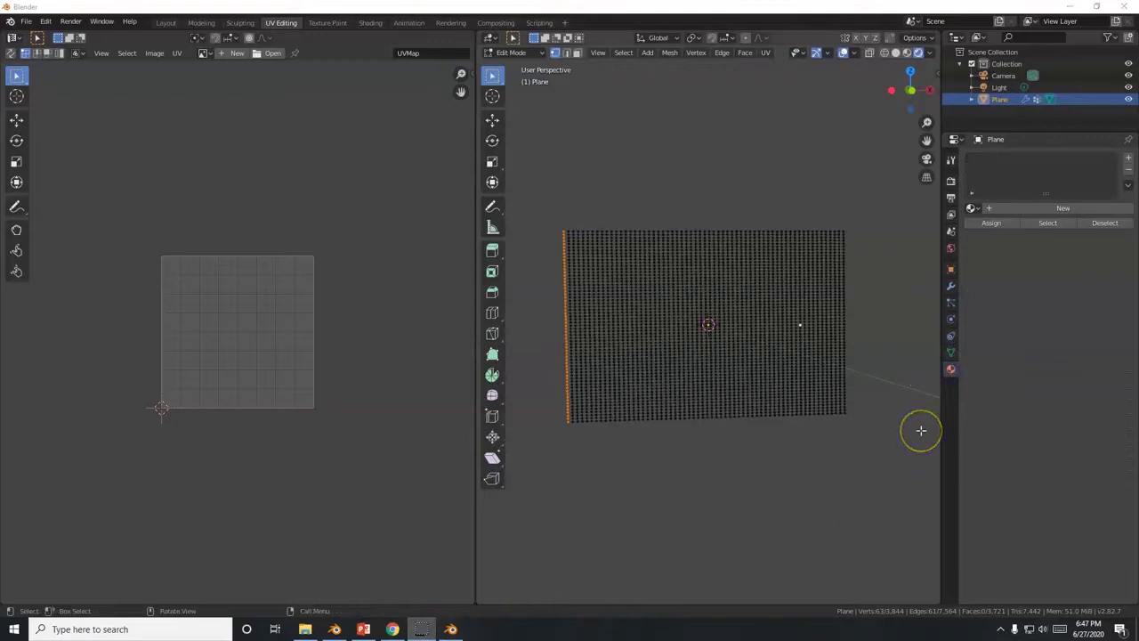
click(1048, 210)
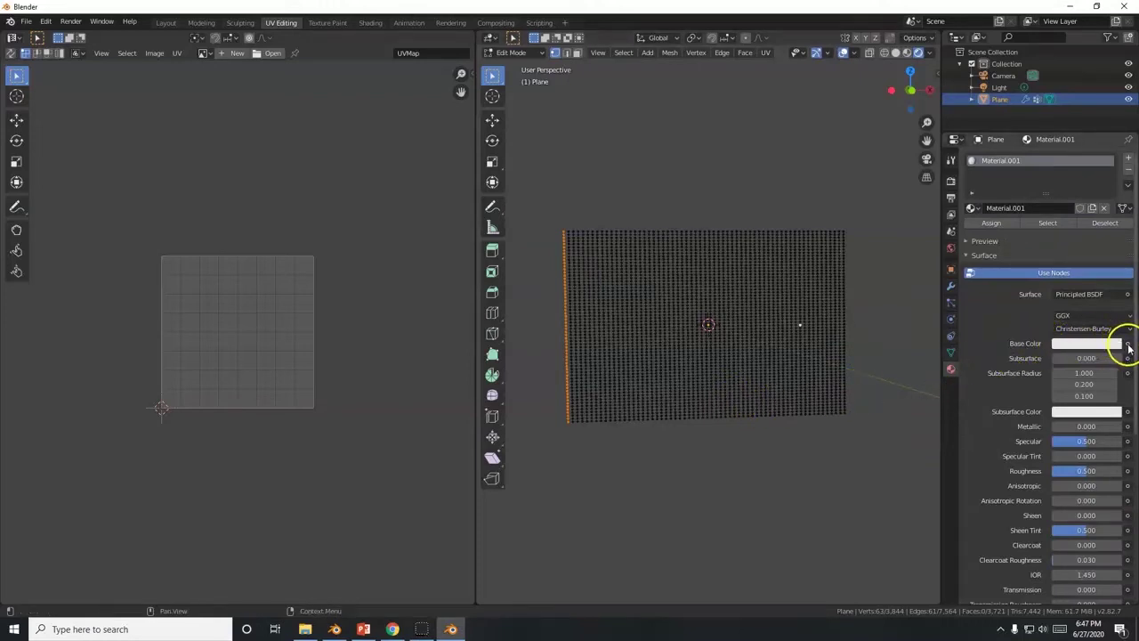
click(1128, 344)
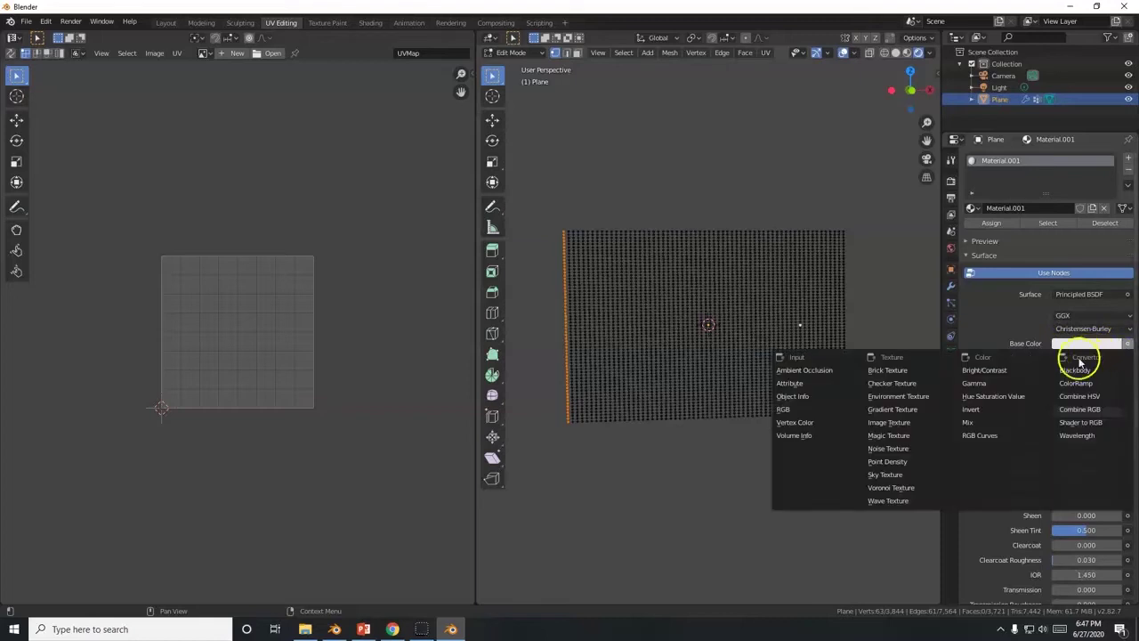
click(881, 426)
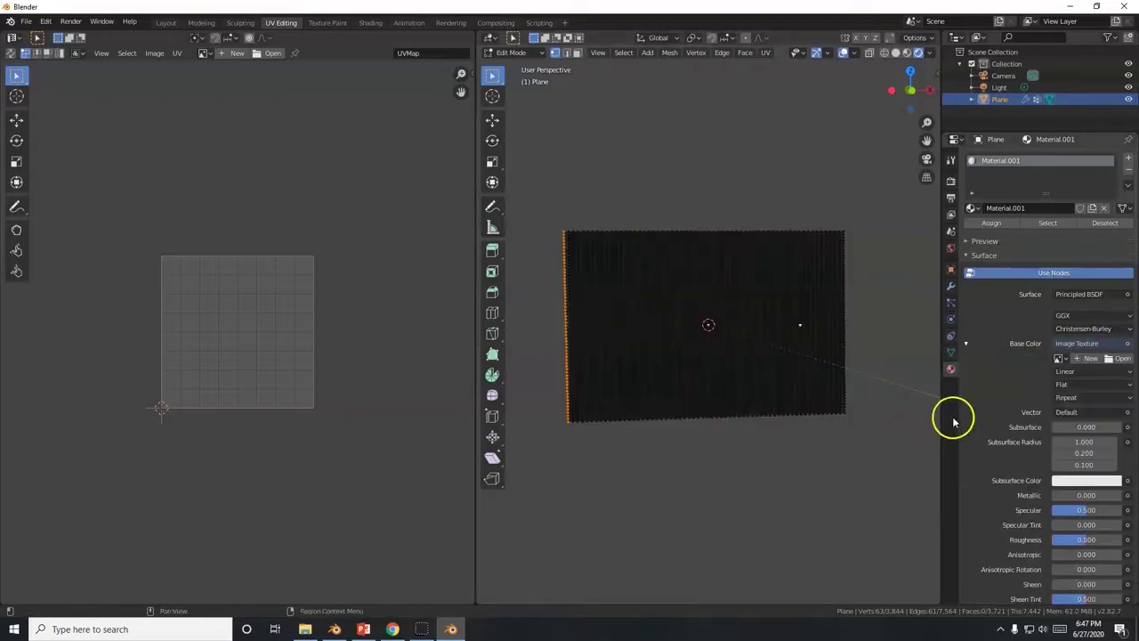
Load 1920px-Flag_of_the_United_States.svg.png from the Desktop into the material's Base Color image texture.
click(1114, 359)
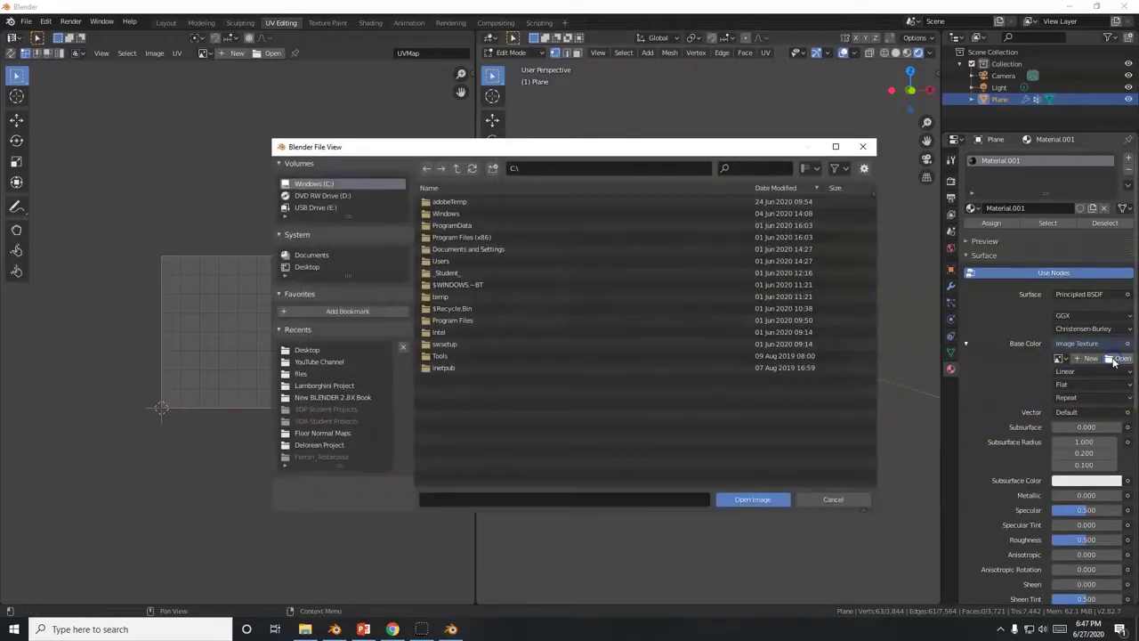
click(303, 267)
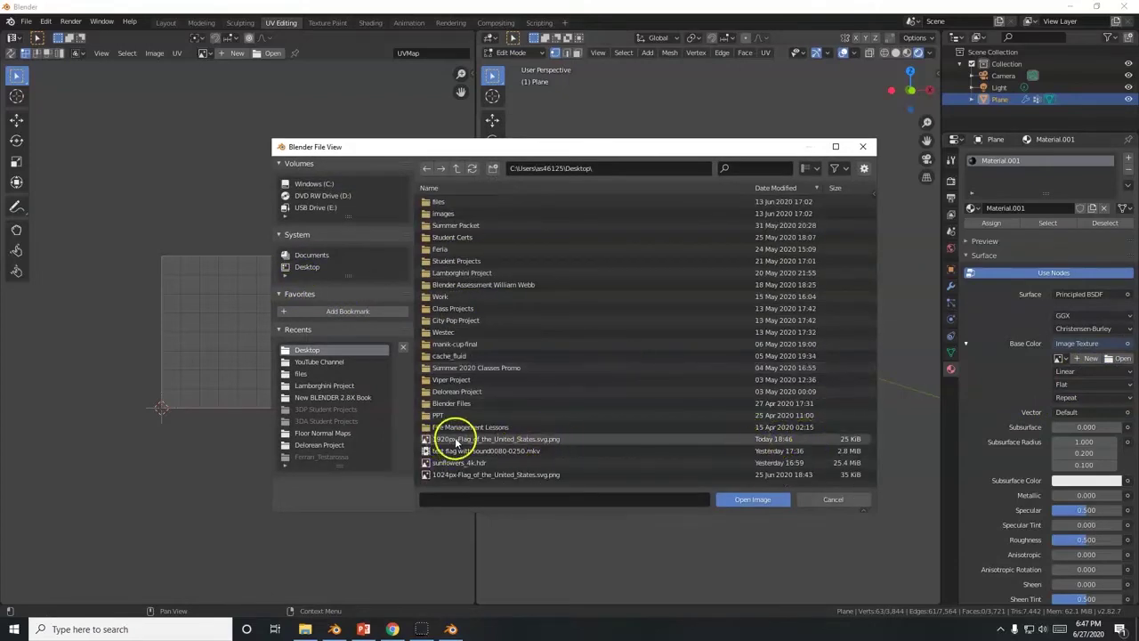
double_click(481, 439)
middle_drag(676, 450, 709, 332)
middle_drag(667, 428, 753, 422)
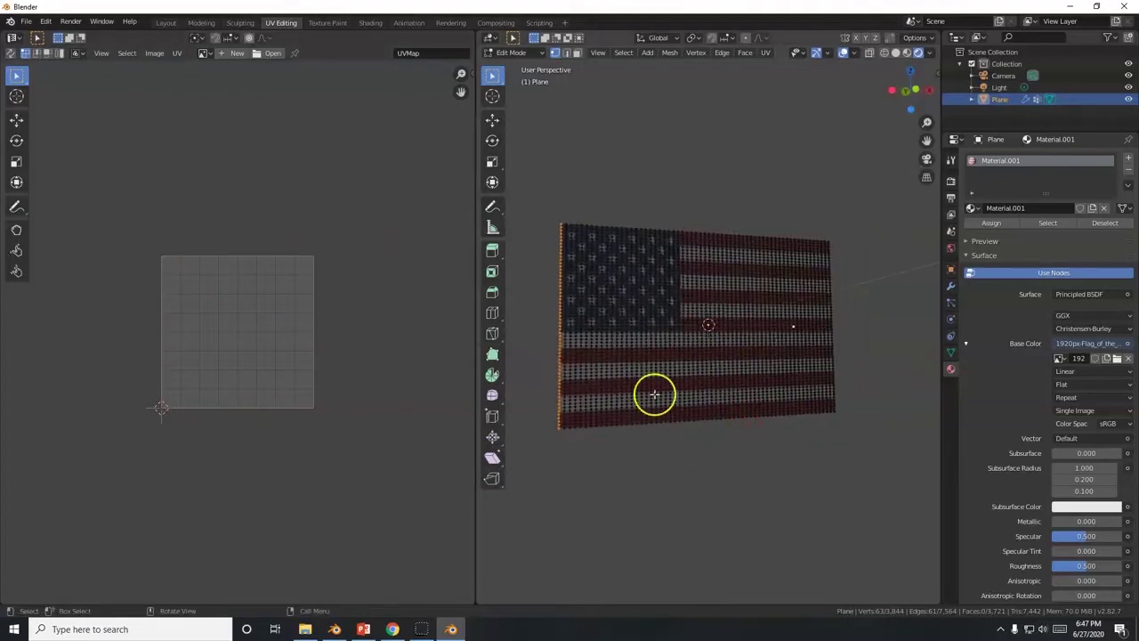
Go to the Layout workspace, show the flag in Rendered shading, and play the cloth simulation.
click(167, 25)
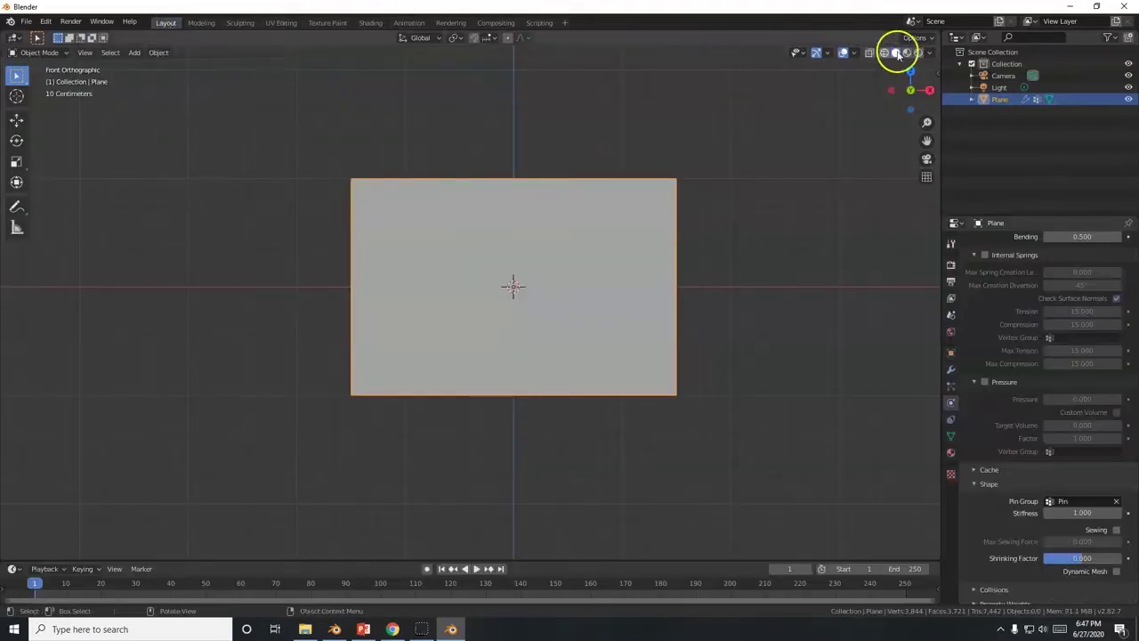
click(908, 53)
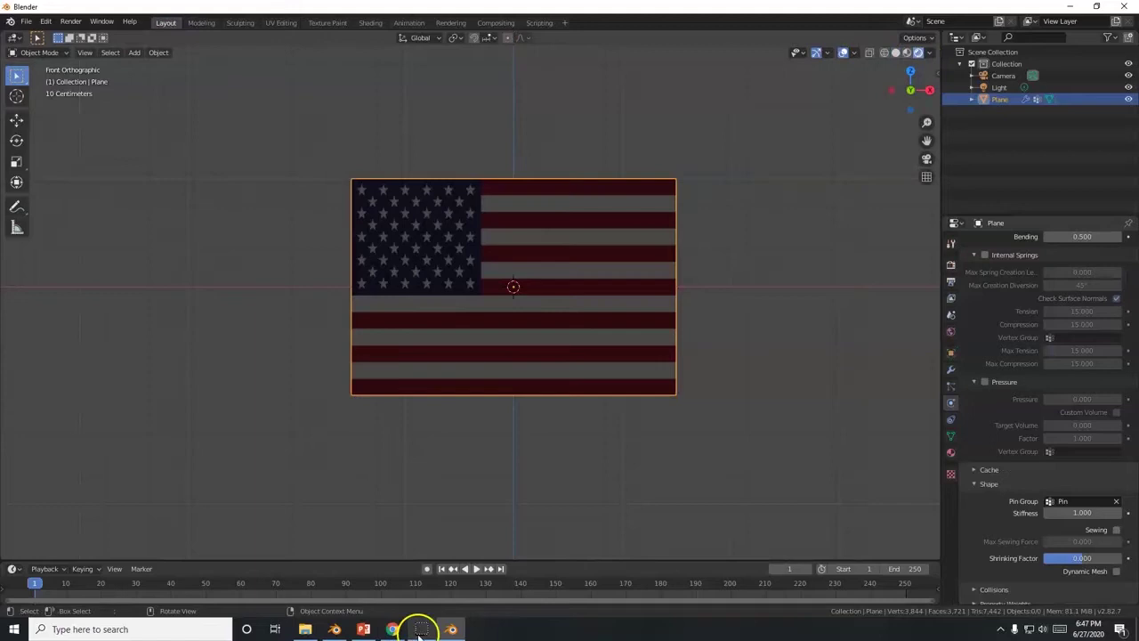
middle_drag(600, 374, 554, 453)
click(476, 569)
middle_drag(499, 502, 523, 459)
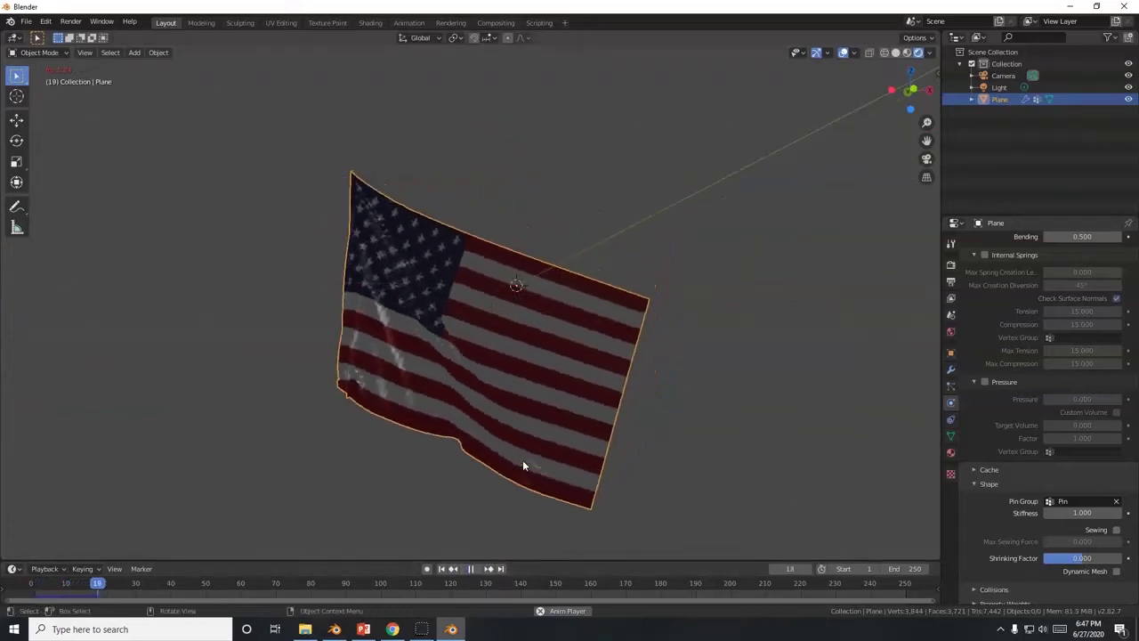
ctrl+middle_drag(523, 464, 338, 404)
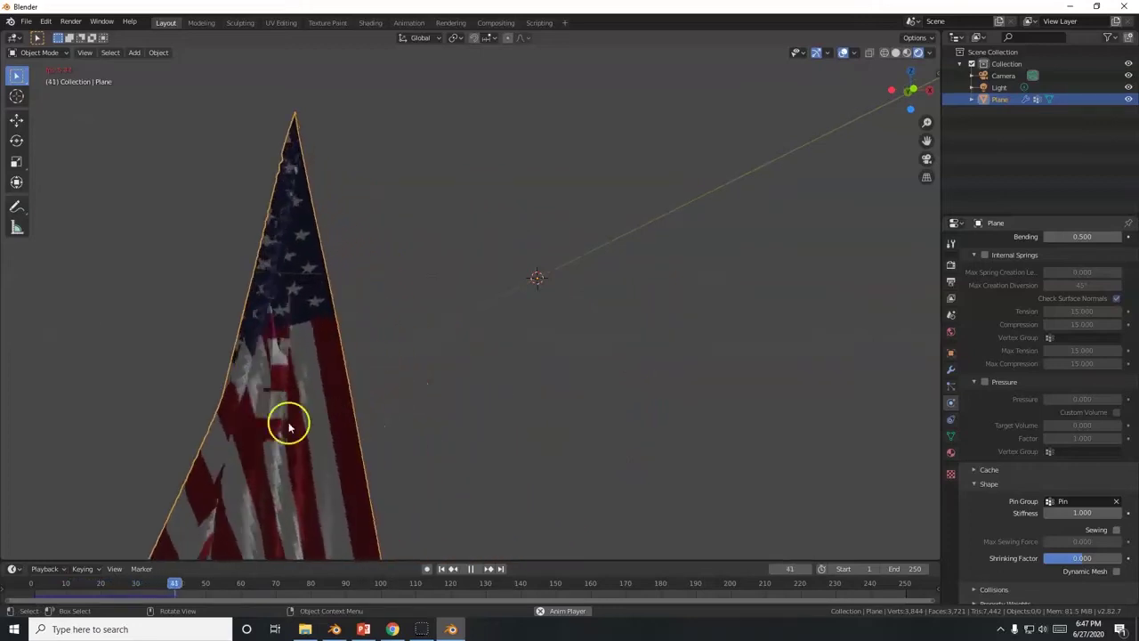
Apply Shade Smooth to the flag, then stop playback and return the timeline to frame 1.
right_click(249, 362)
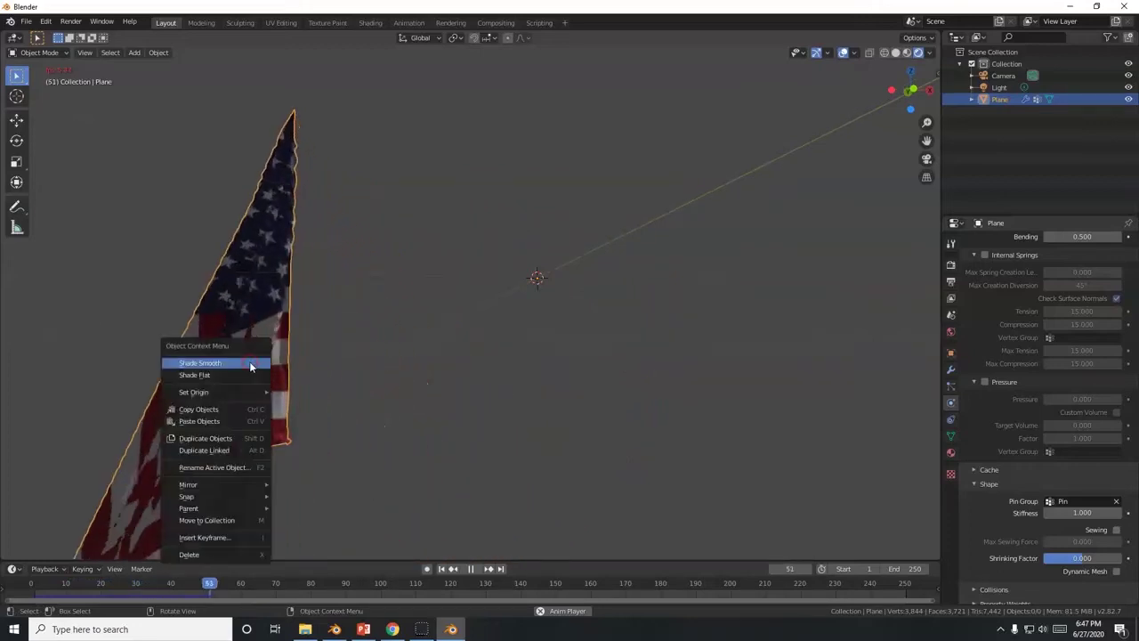
click(197, 363)
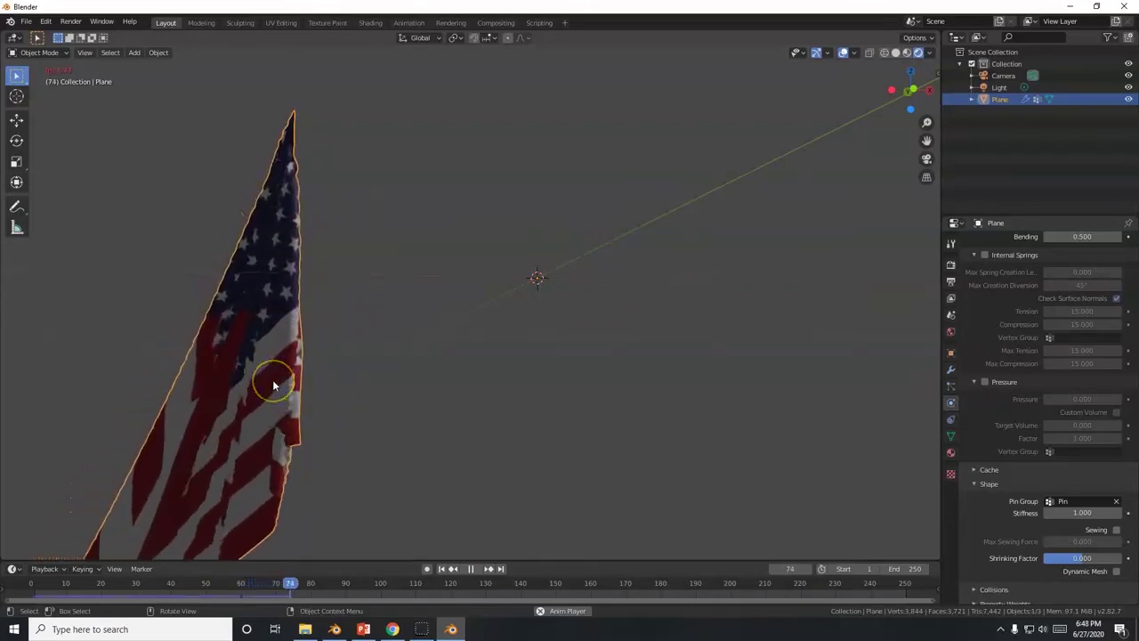
click(471, 569)
click(442, 569)
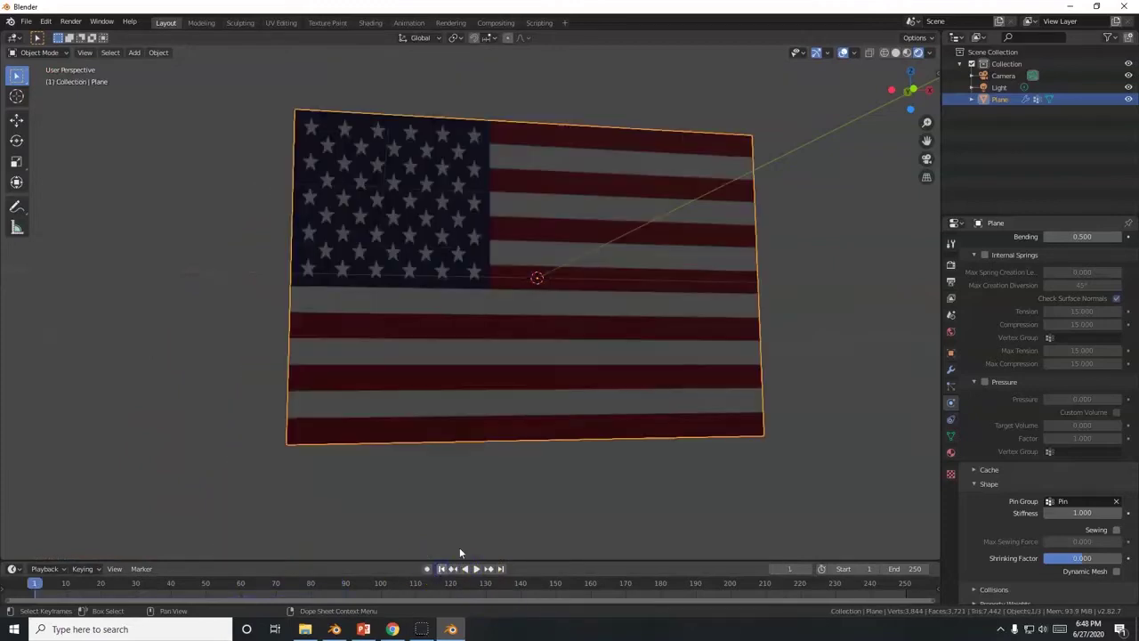
Switch to the PowerPoint instructions and examine the Cloth Physics and Air slides.
scroll(608, 392, down, 2)
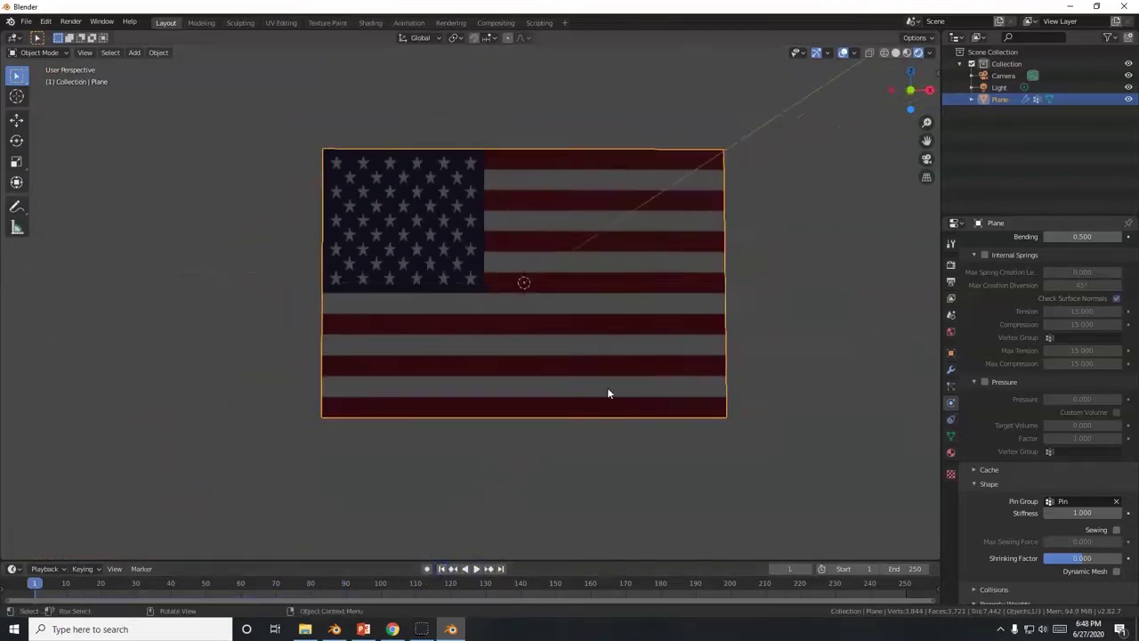
click(496, 335)
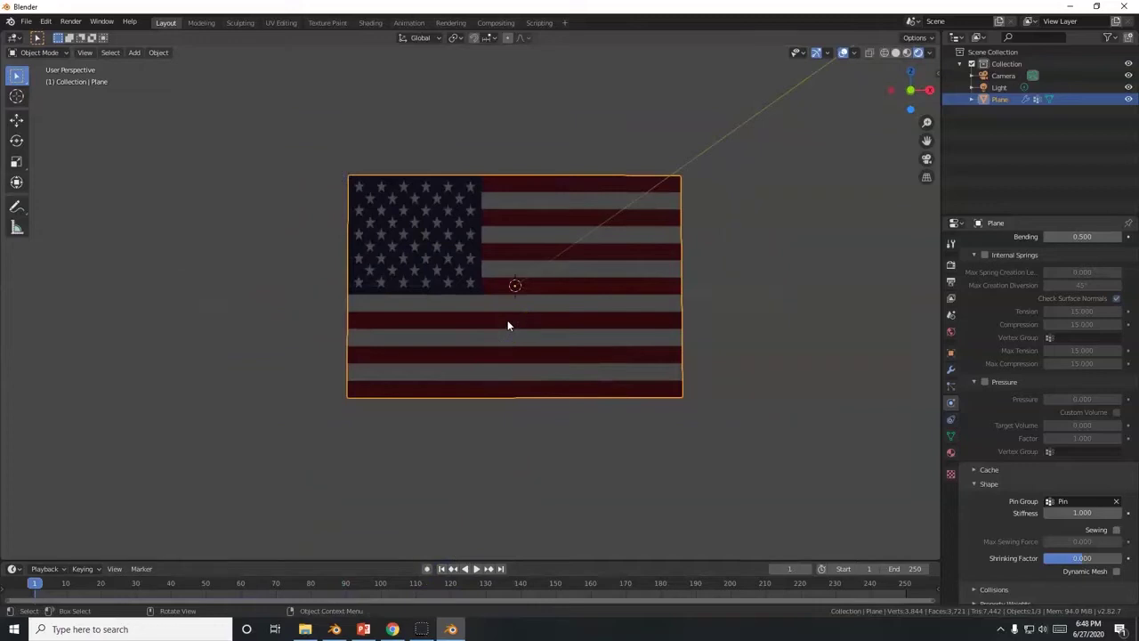
middle_drag(508, 326, 638, 384)
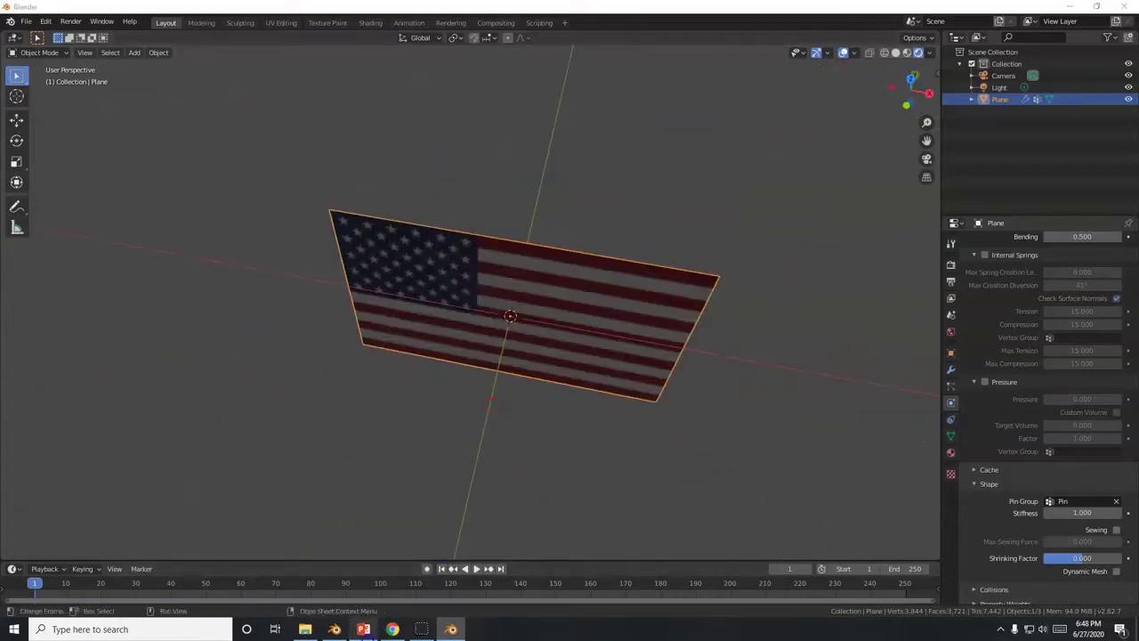
click(363, 629)
scroll(80, 483, down, 5)
scroll(80, 483, down, 5)
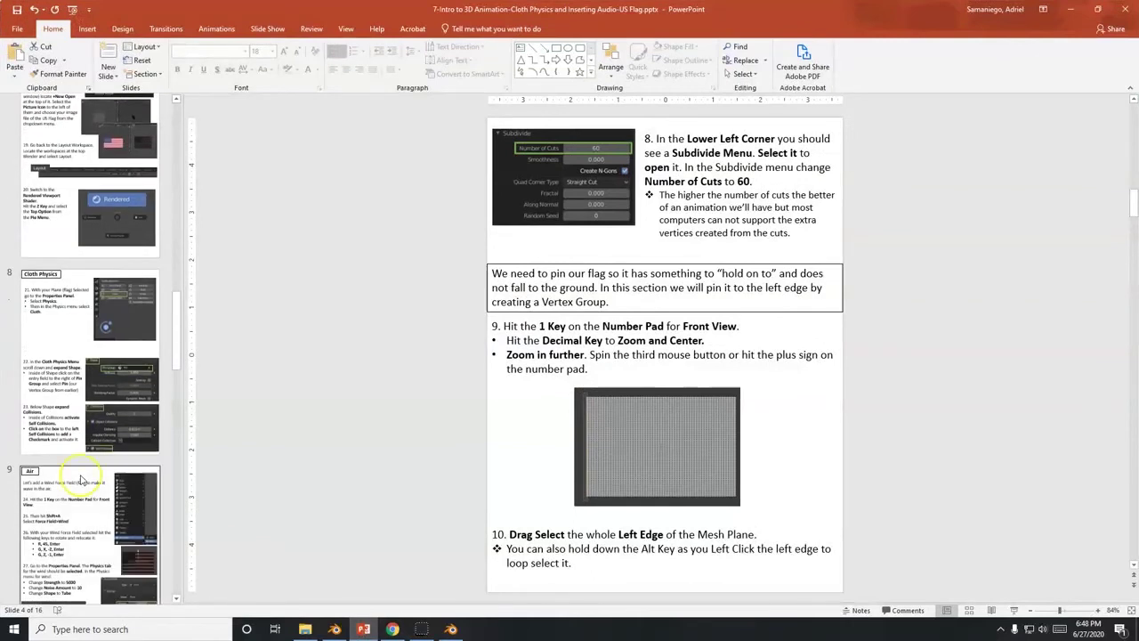
scroll(80, 491, down, 2)
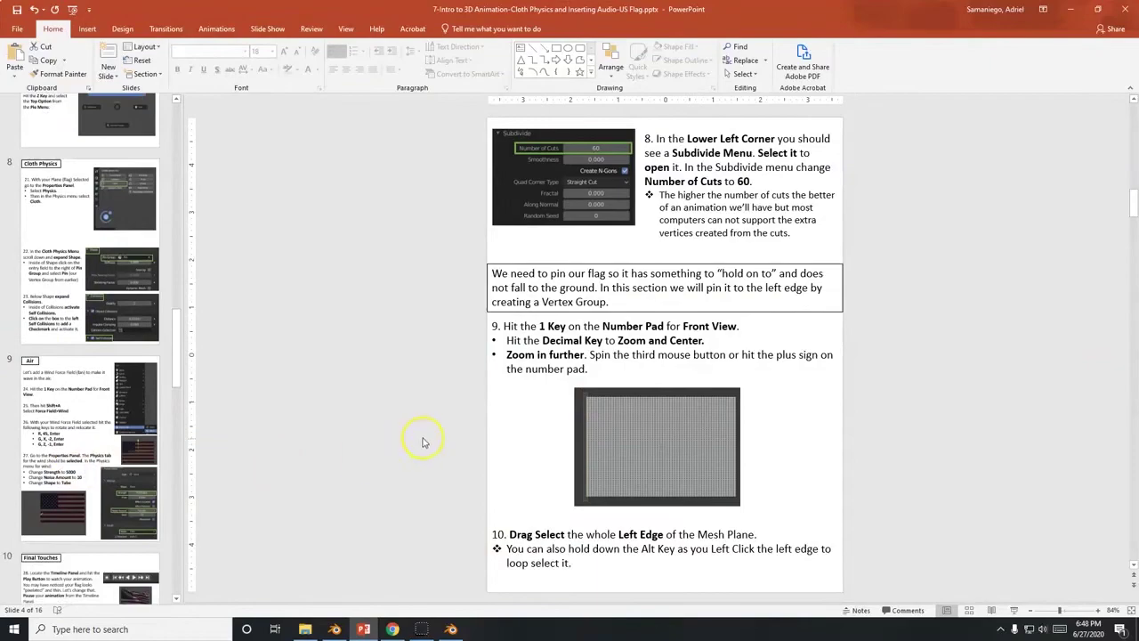
Switch back to Blender and enable Self Collisions in the flag's cloth physics.
key(alt+Tab)
scroll(982, 401, down, 5)
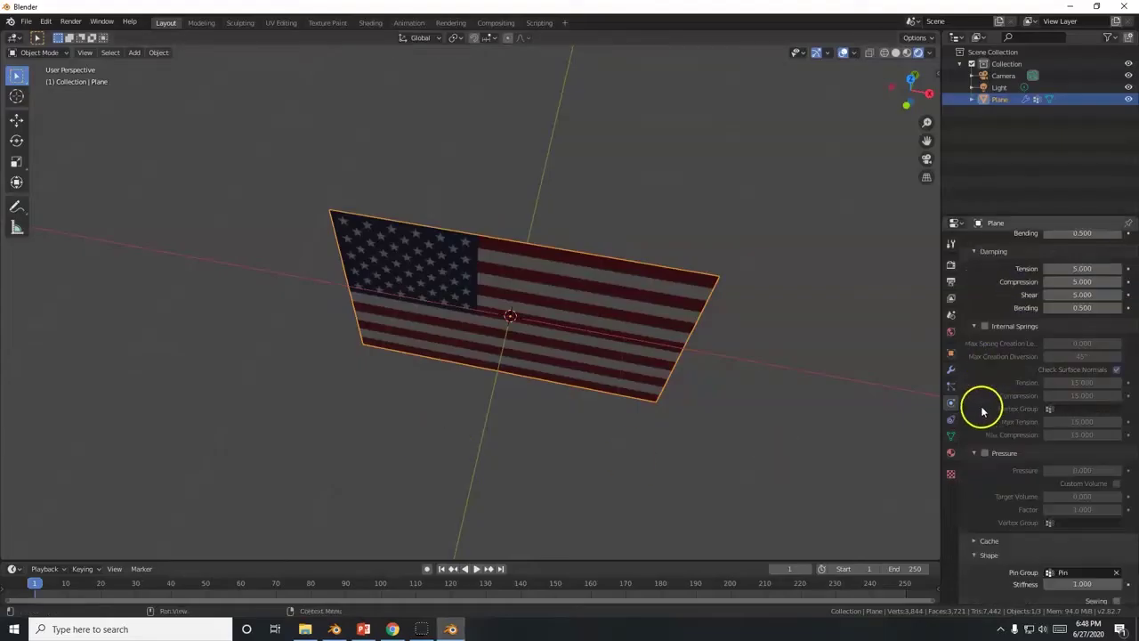
scroll(987, 407, down, 2)
scroll(993, 406, down, 2)
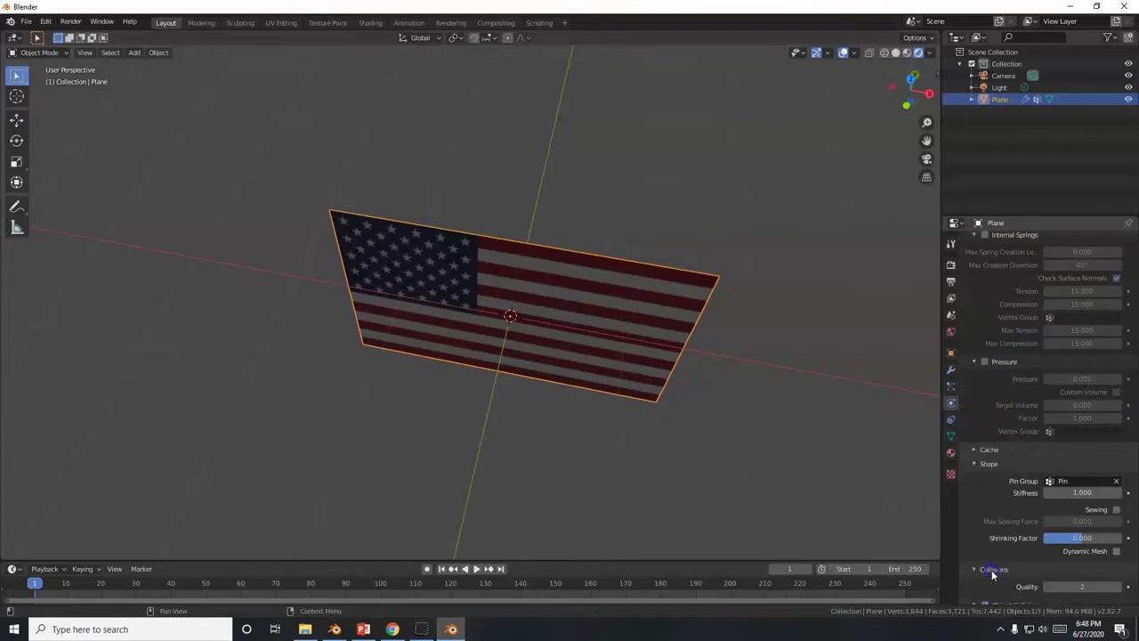
scroll(993, 574, down, 2)
scroll(1059, 516, down, 2)
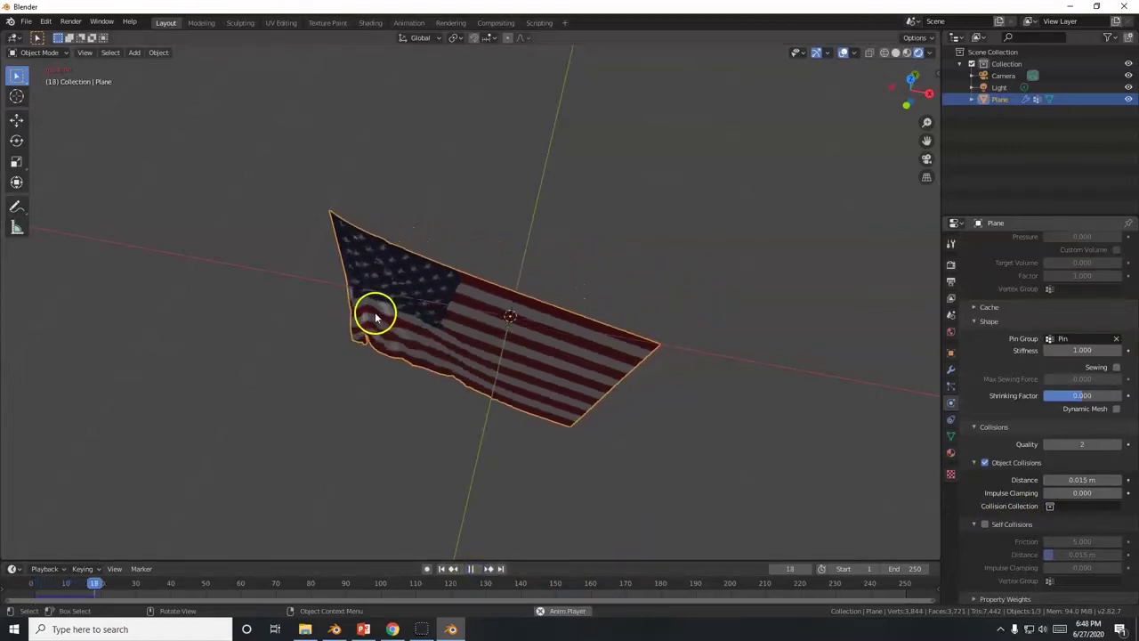
click(984, 524)
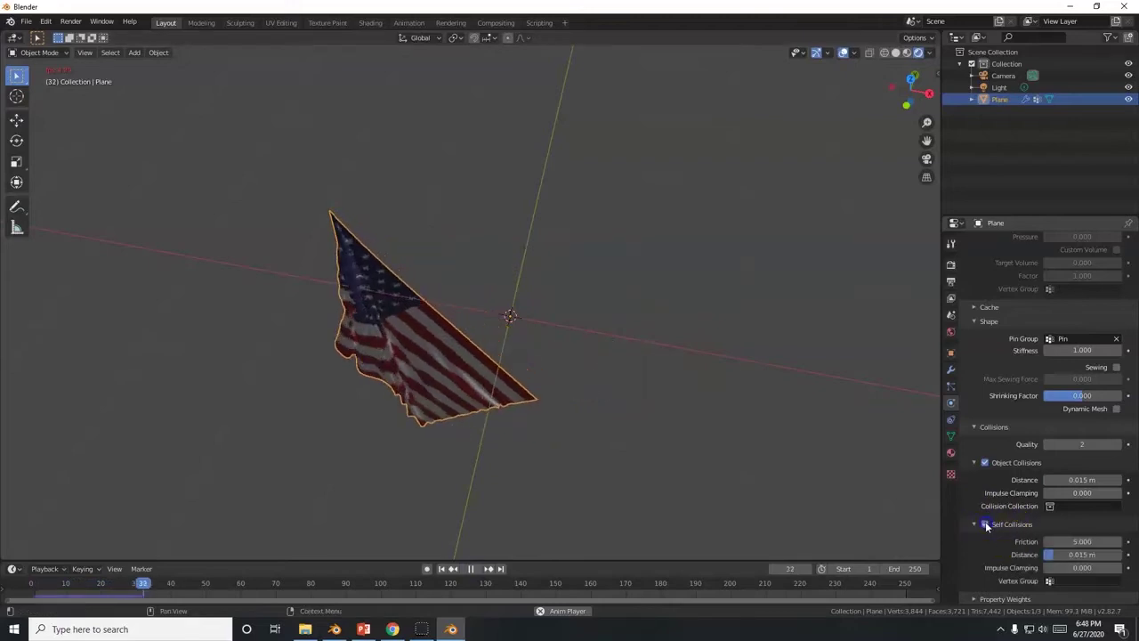
Replay the flag simulation from the first frame, inspect the cloth from the front, and pause playback.
click(445, 570)
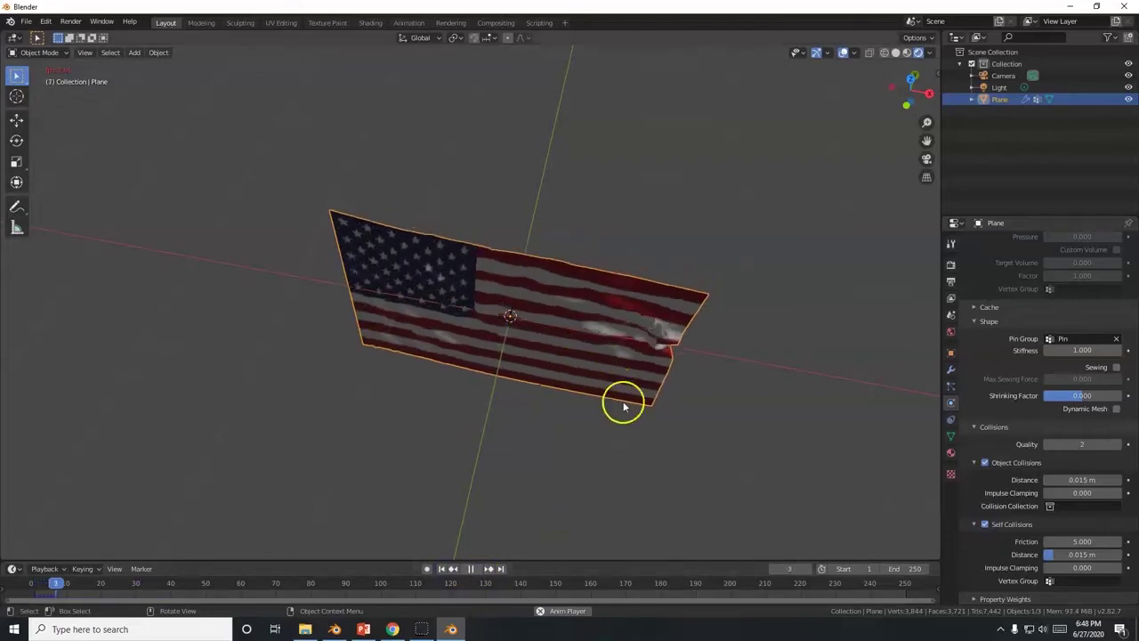
middle_drag(412, 389, 417, 358)
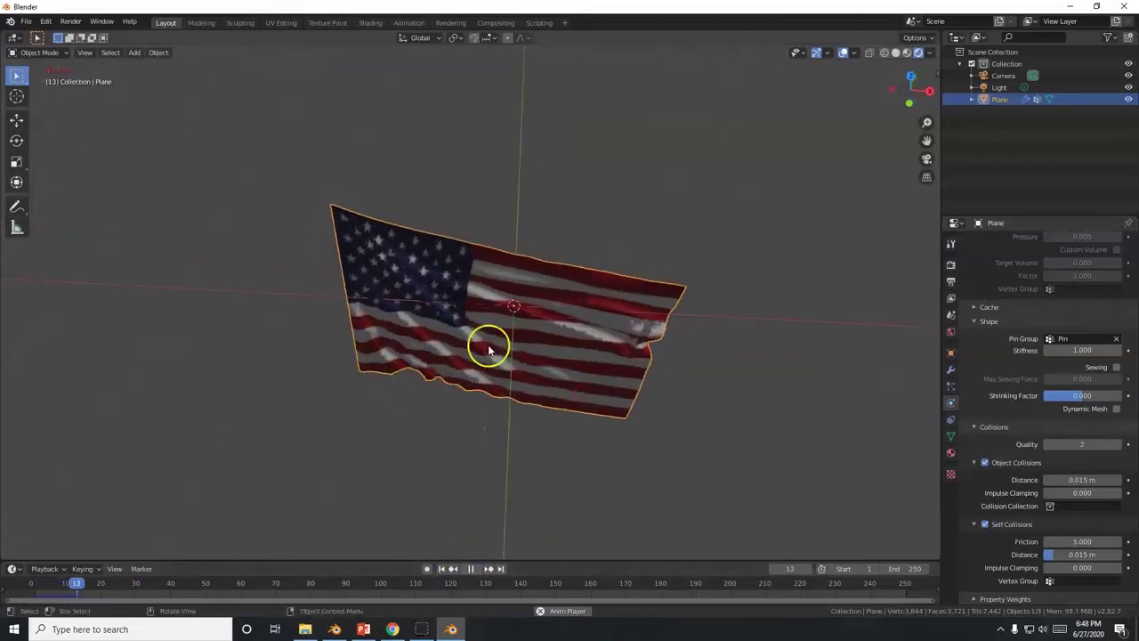
middle_drag(484, 382, 523, 330)
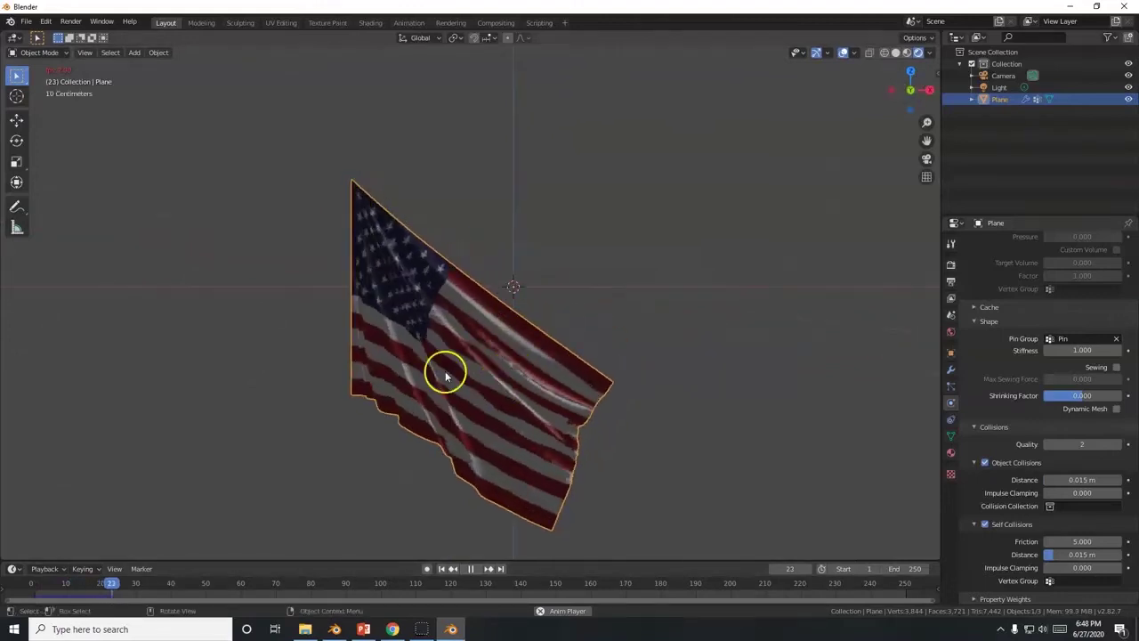
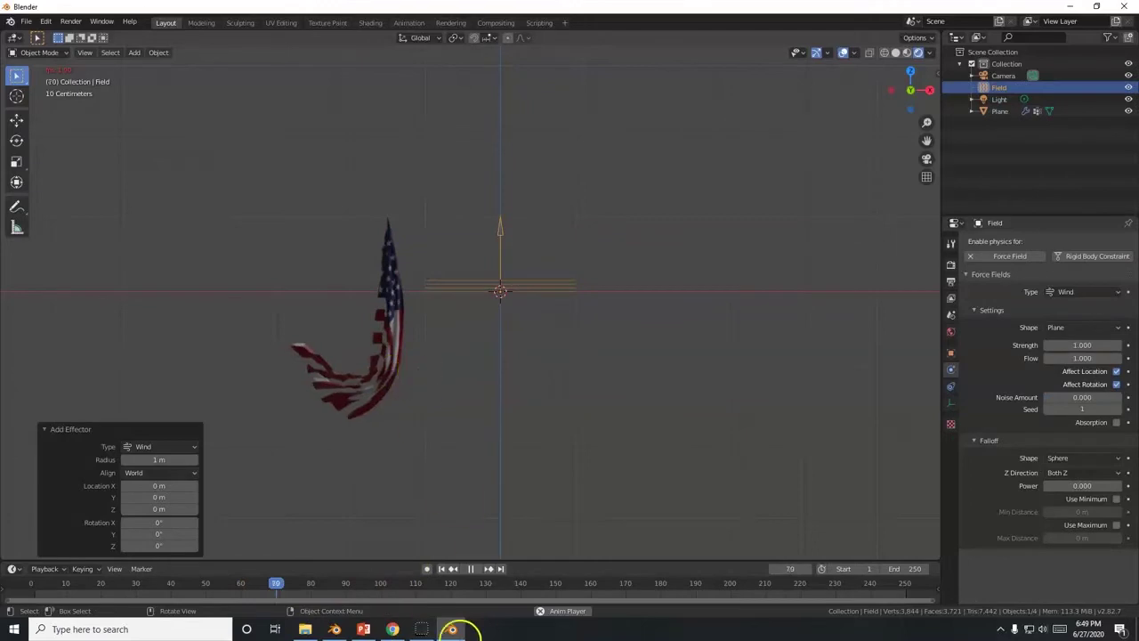
click(474, 570)
click(479, 220)
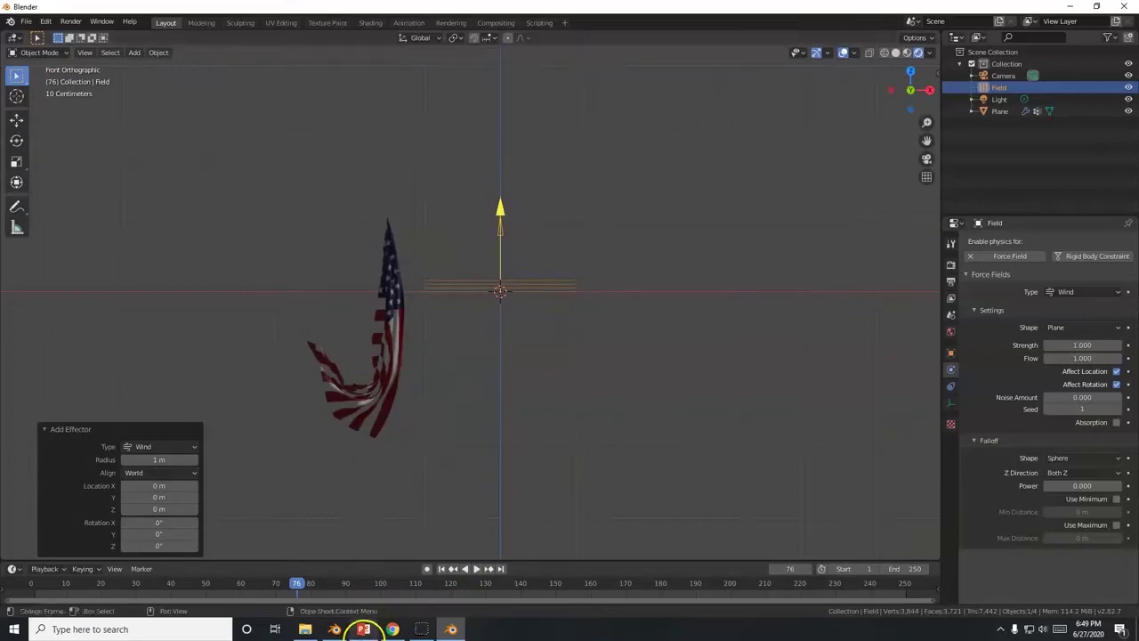
Switch to the PowerPoint instructions and open the Air slide to read the wind force field steps.
click(363, 629)
scroll(65, 499, down, 1)
scroll(65, 504, down, 3)
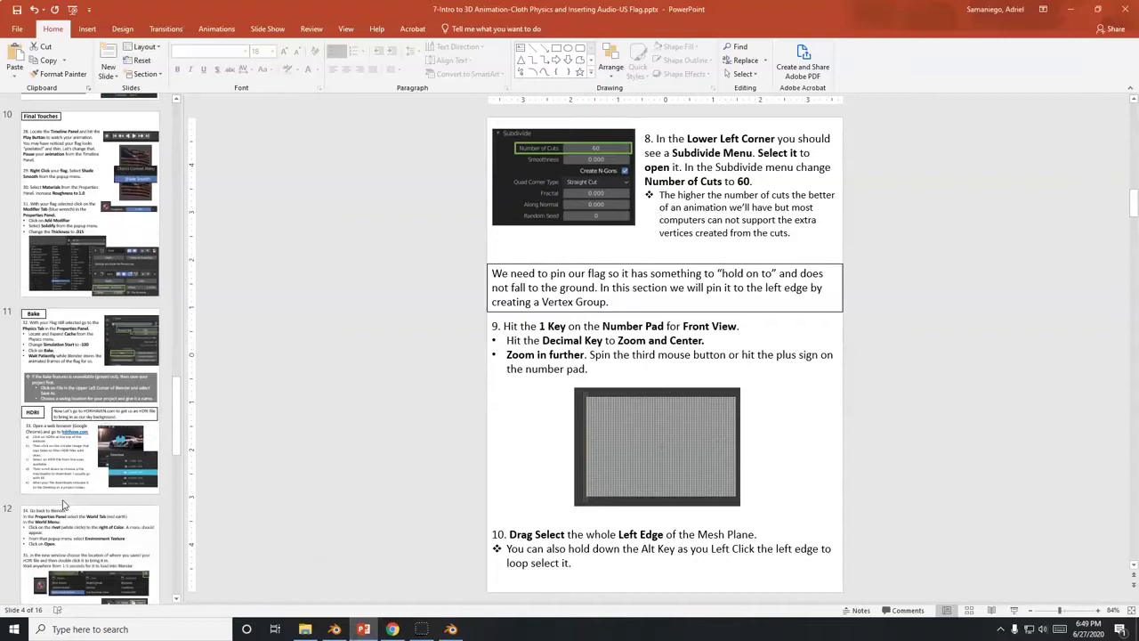
scroll(64, 505, up, 5)
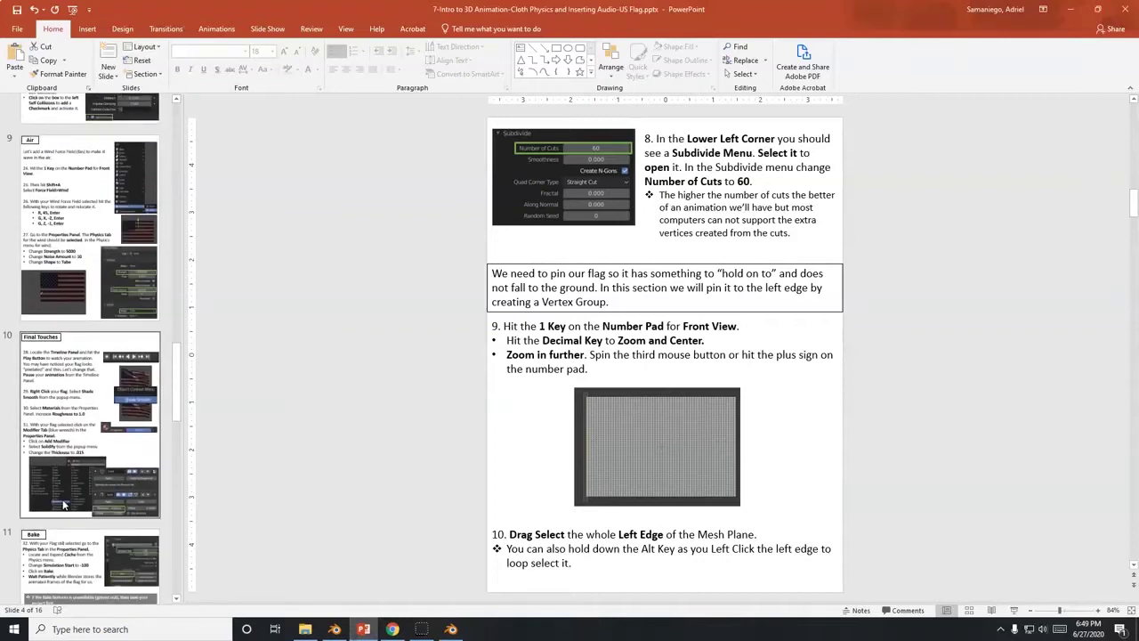
click(66, 178)
Switch back to Blender and rotate the wind force field 45° in the front view.
key(alt+Tab)
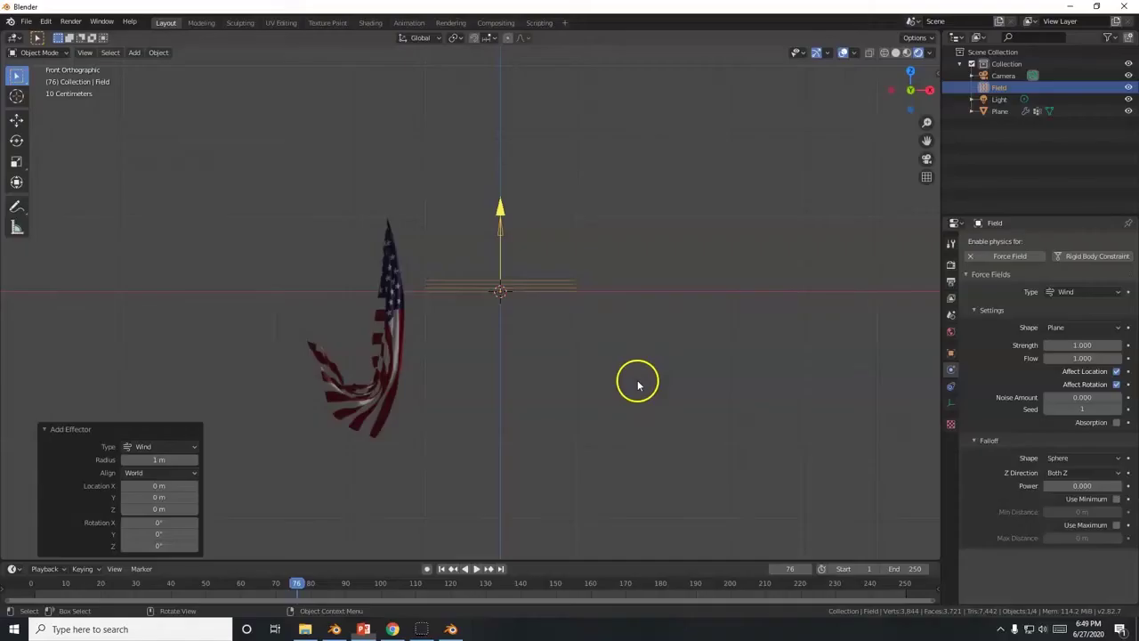
text(r45)
key(Return)
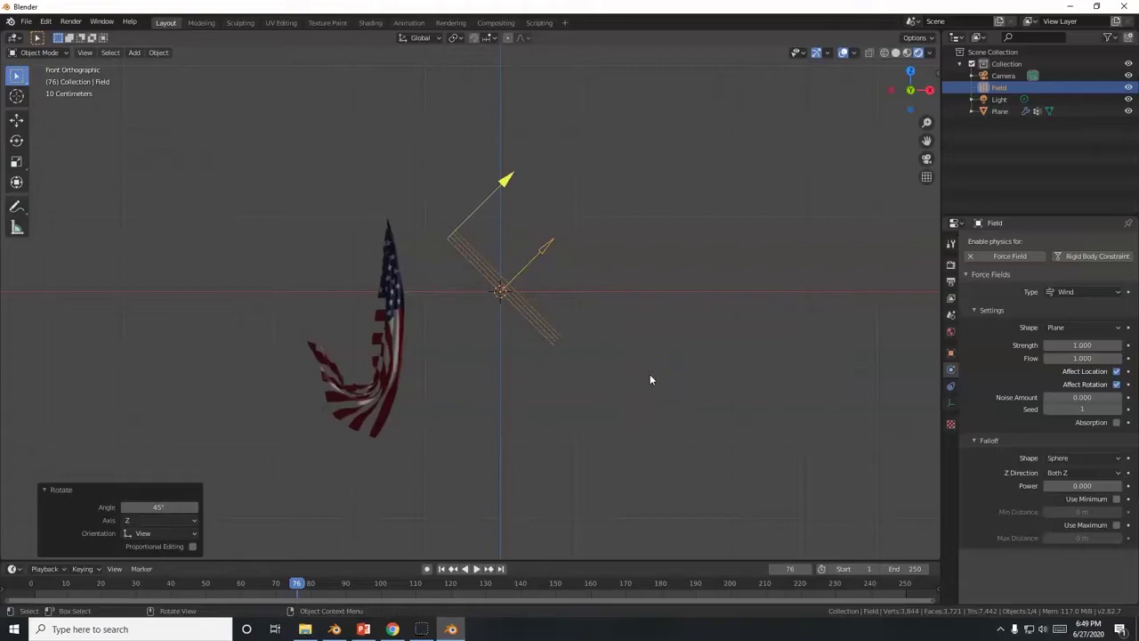
Check the Air slide for the move values, then move the wind force field -2 m along X in Blender.
key(alt+Tab)
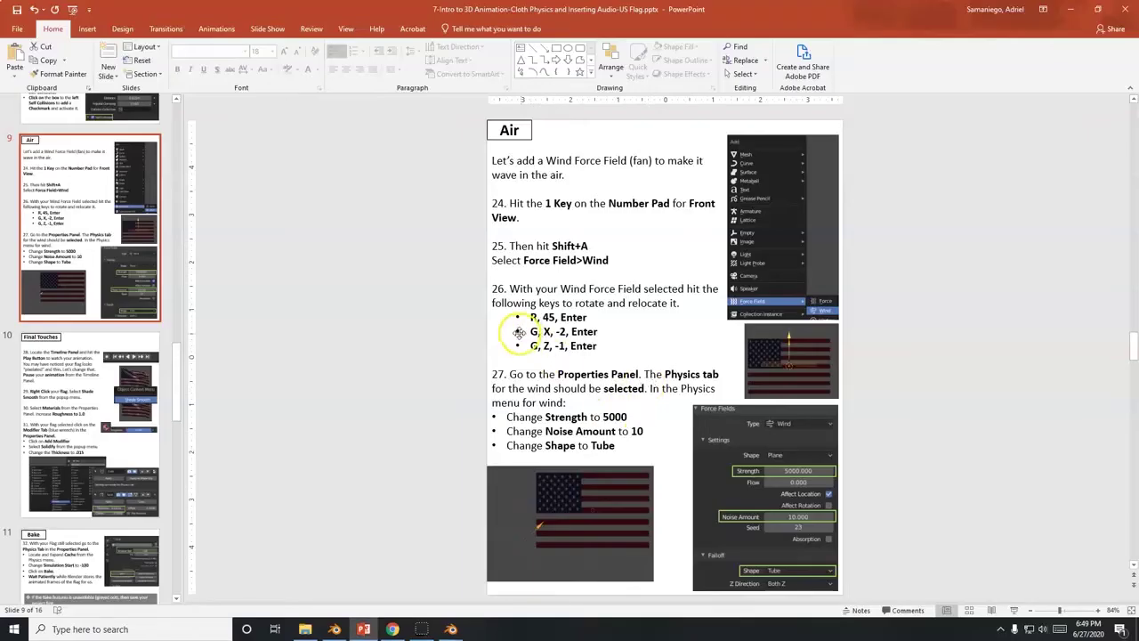
key(alt+Tab)
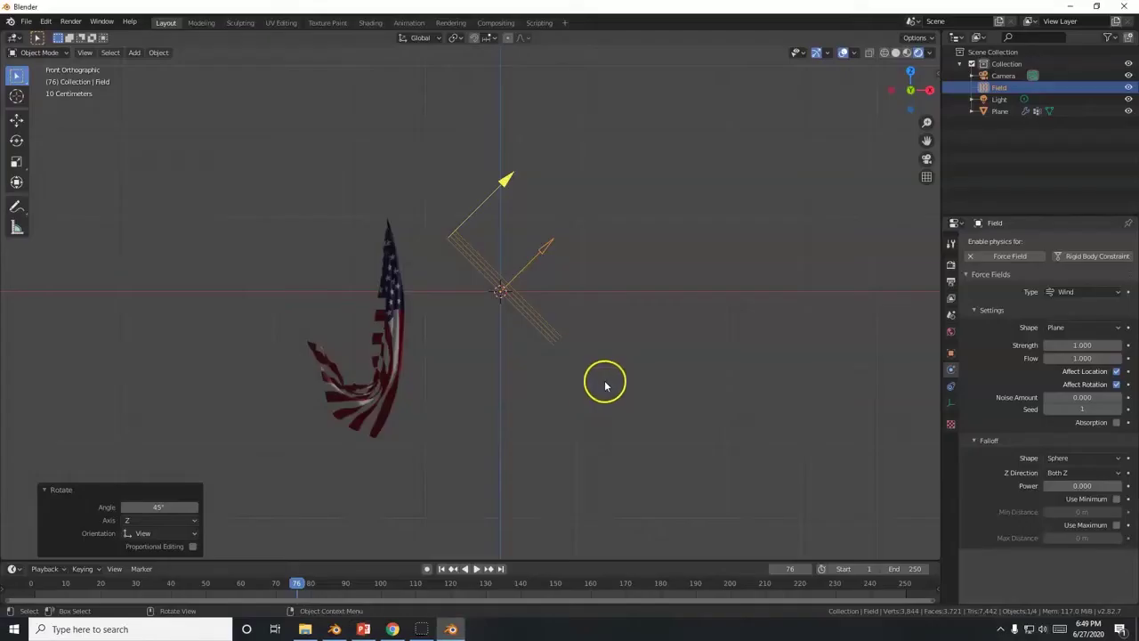
text(gx)
text(-2)
key(Return)
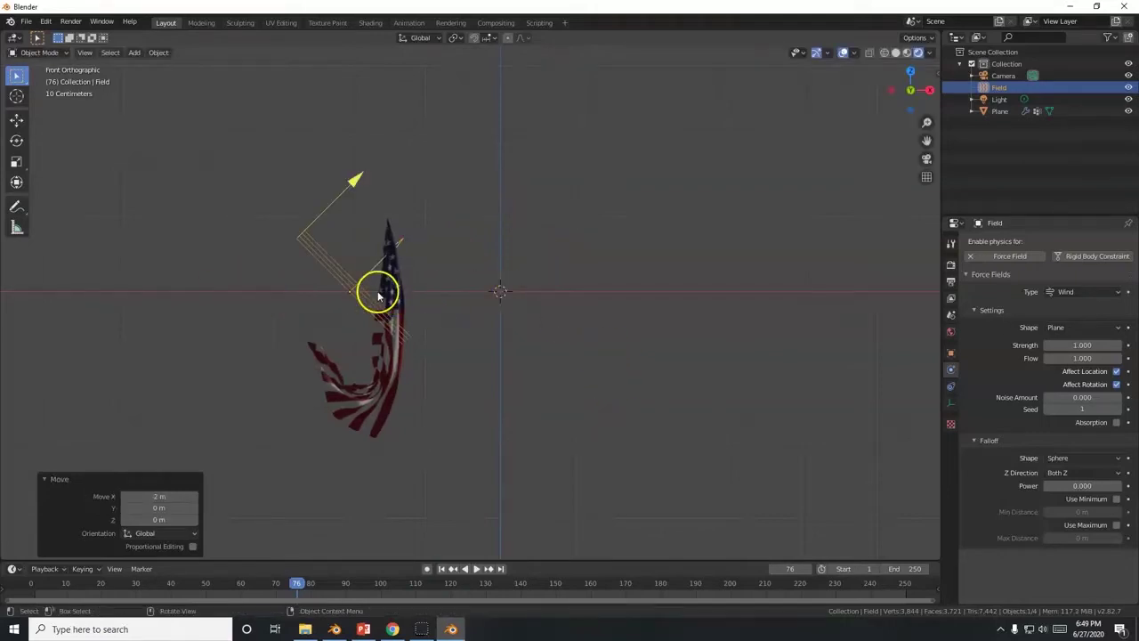
Check the Air slide for the last move value, move the wind force field -1 m along Z in Blender, and return to the first frame.
key(alt+Tab)
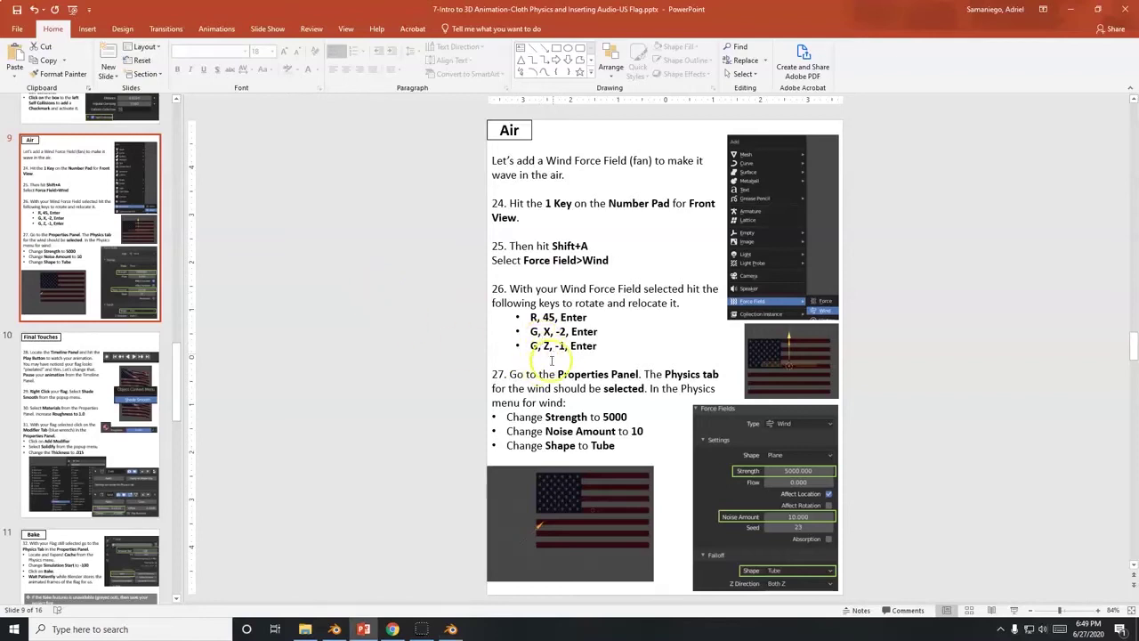
key(alt+Tab)
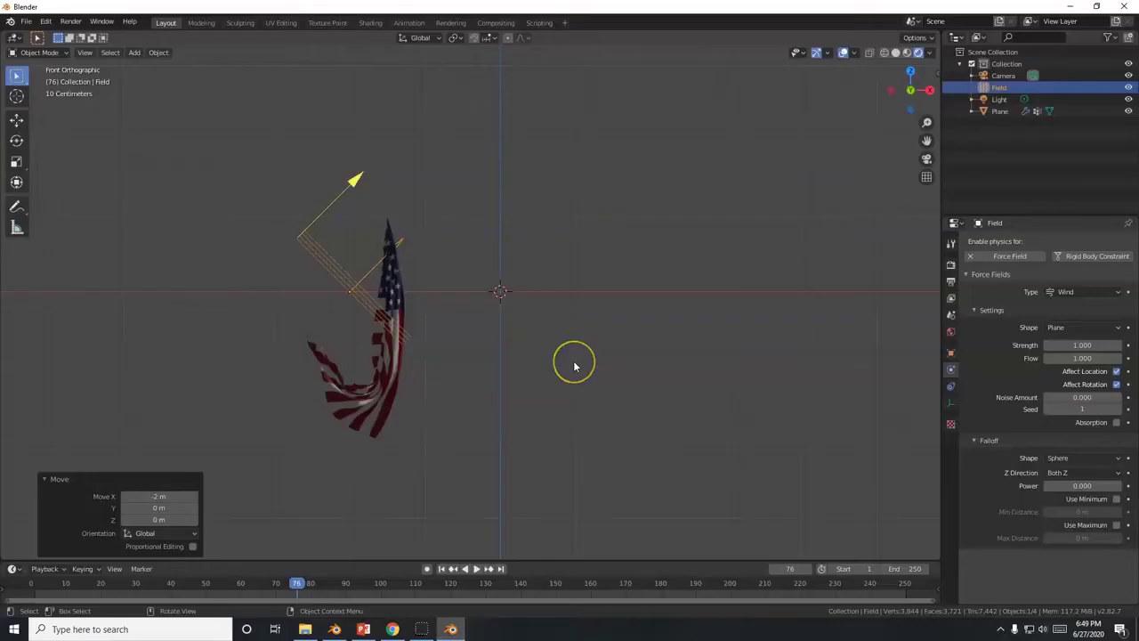
text(gz-1)
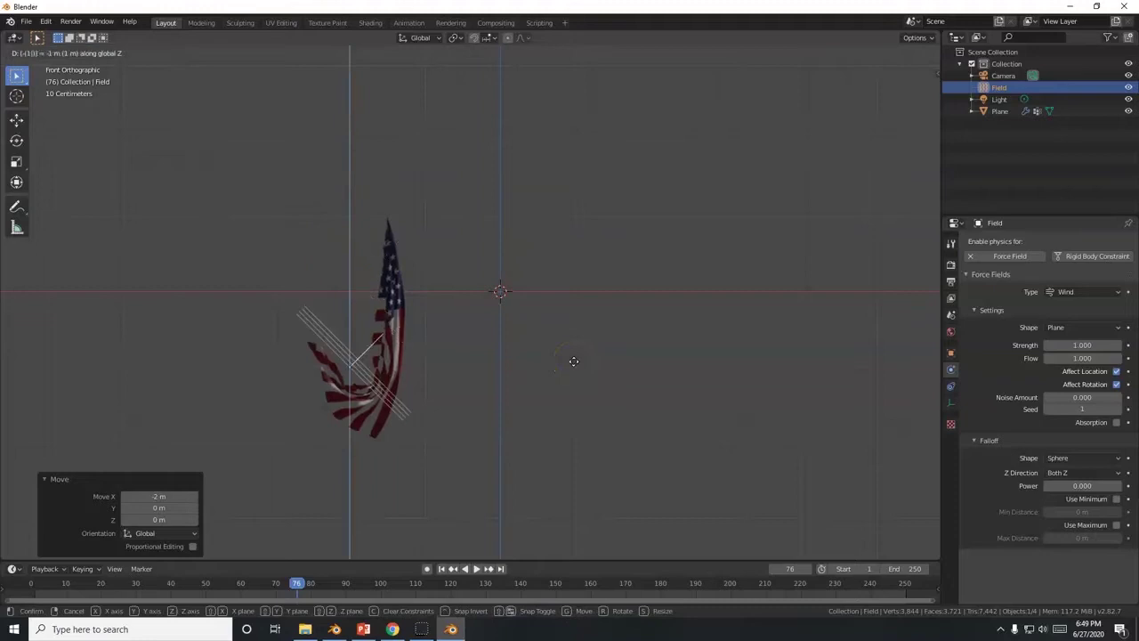
key(Return)
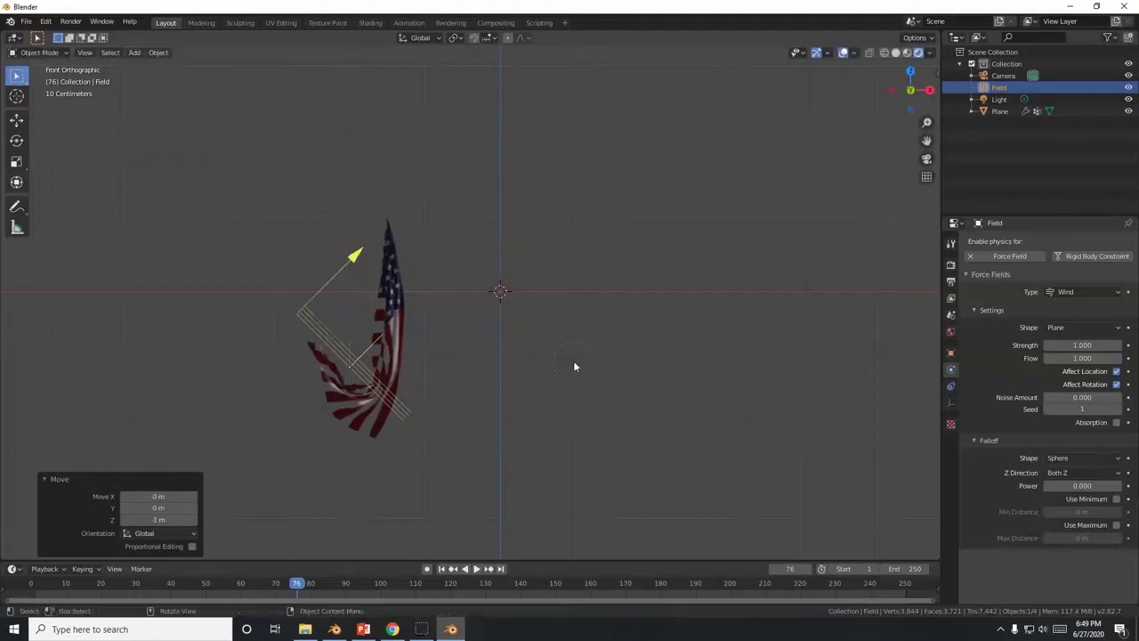
click(442, 569)
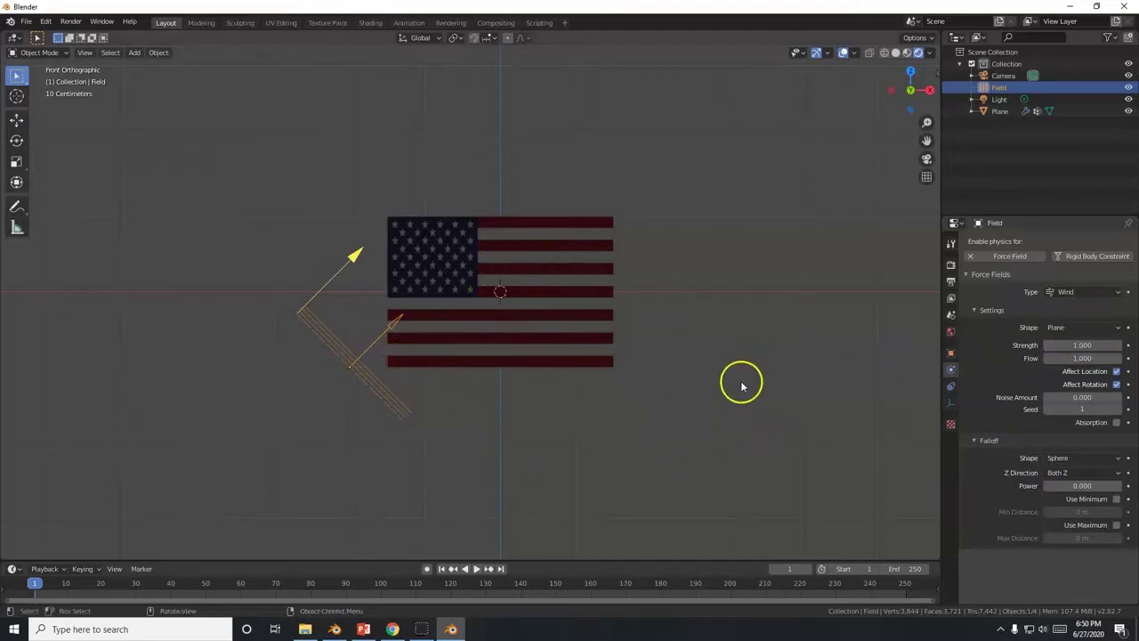
Check the Air slide's wind settings, then set the wind field's strength to 5000, noise amount to 10, and falloff shape to Tube in Blender.
key(alt+Tab)
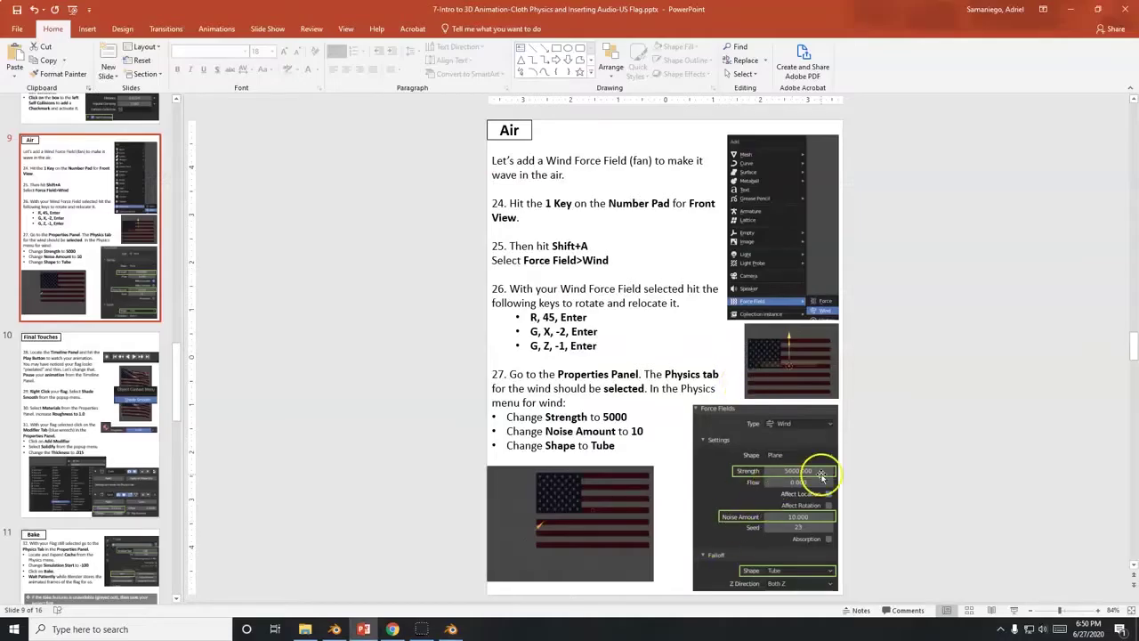
key(alt+Tab)
click(1088, 344)
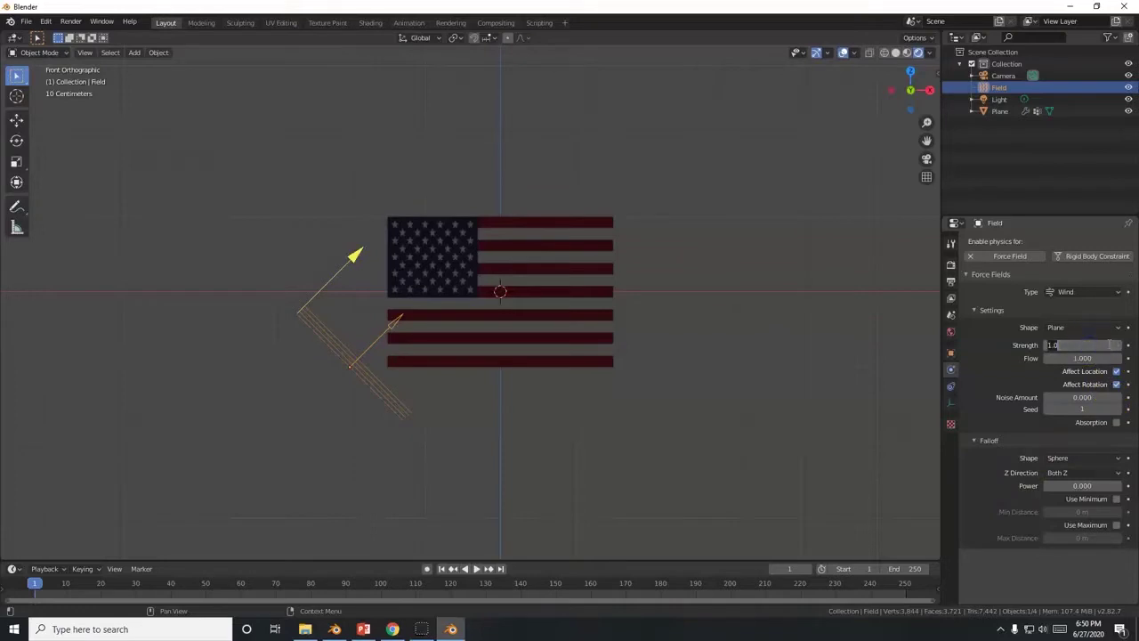
text(5000)
key(Return)
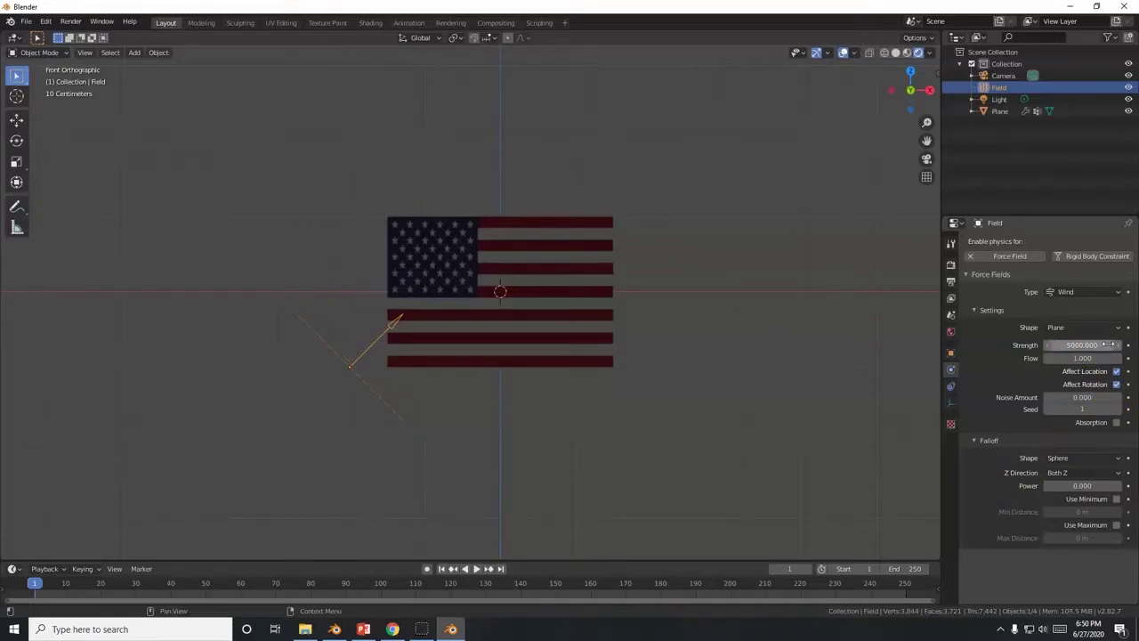
drag(1055, 400, 1077, 407)
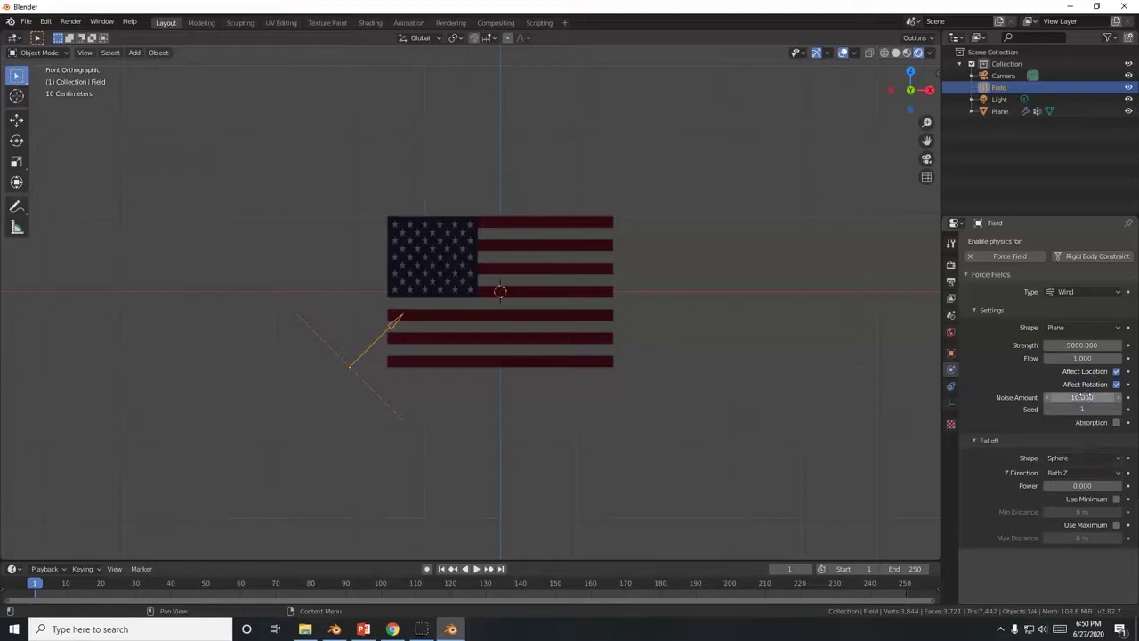
click(1058, 459)
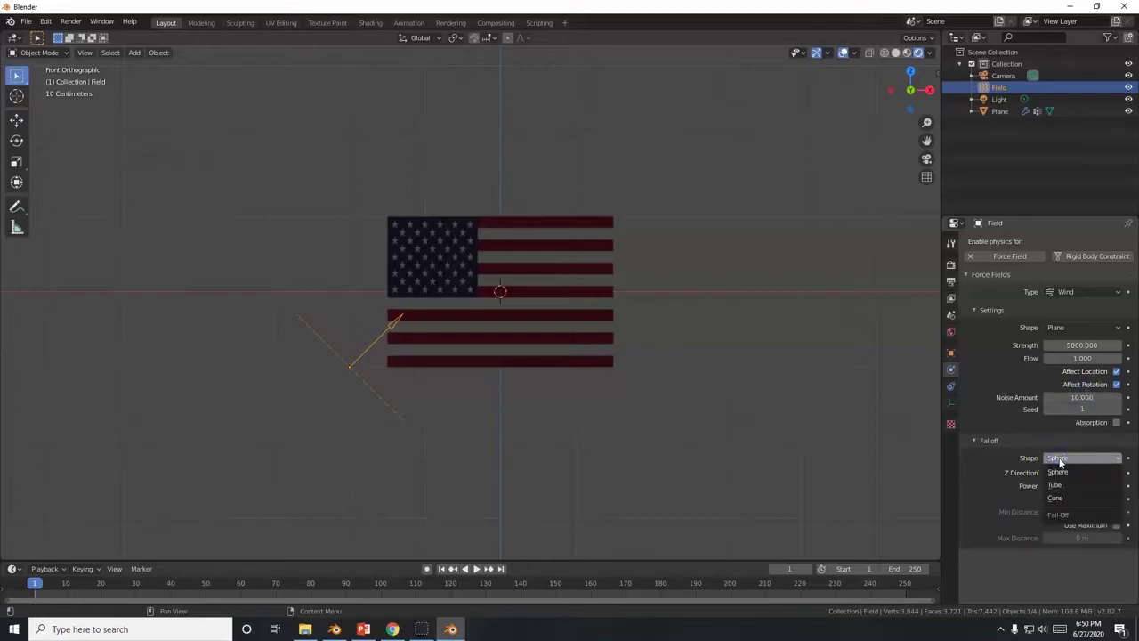
click(1058, 486)
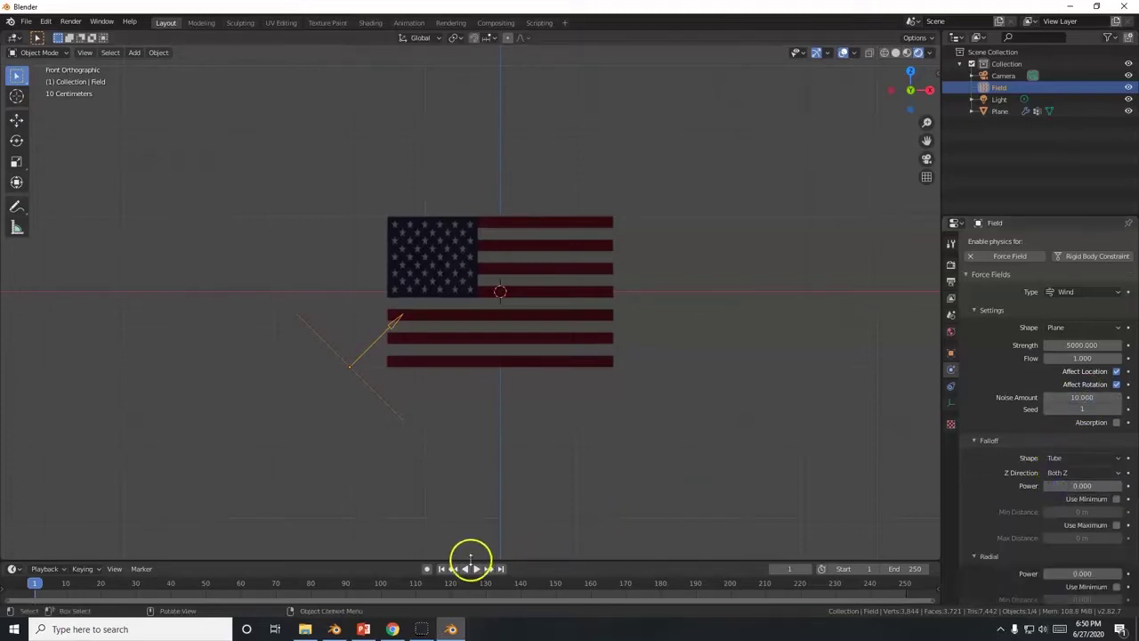
Play the simulation and inspect how the flag moves in the wind from the front.
click(476, 570)
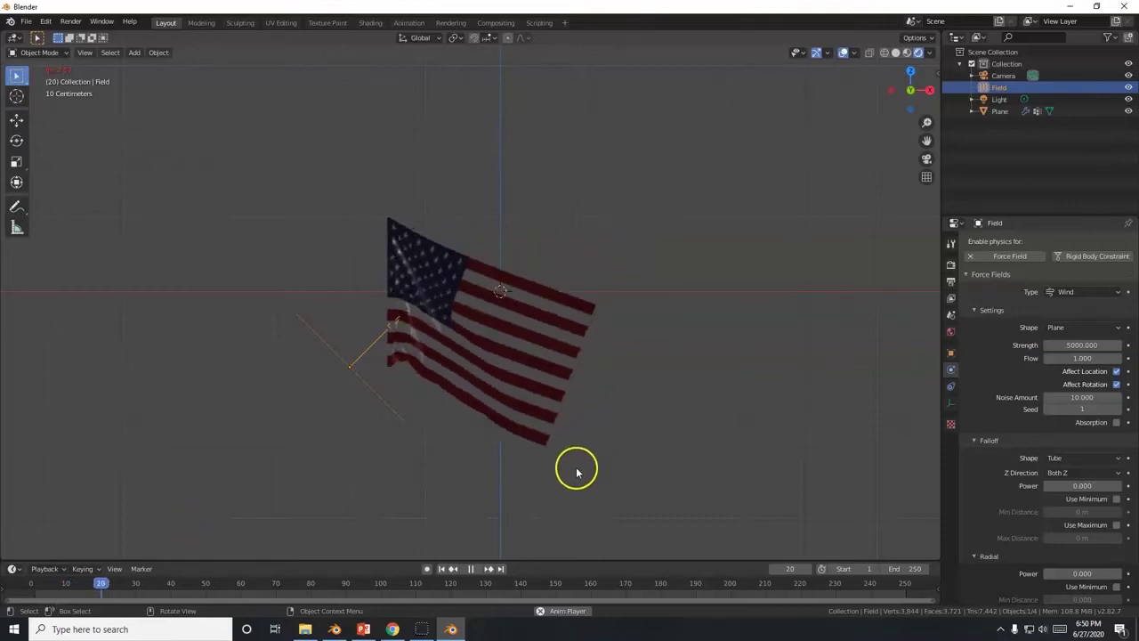
middle_drag(419, 346, 440, 374)
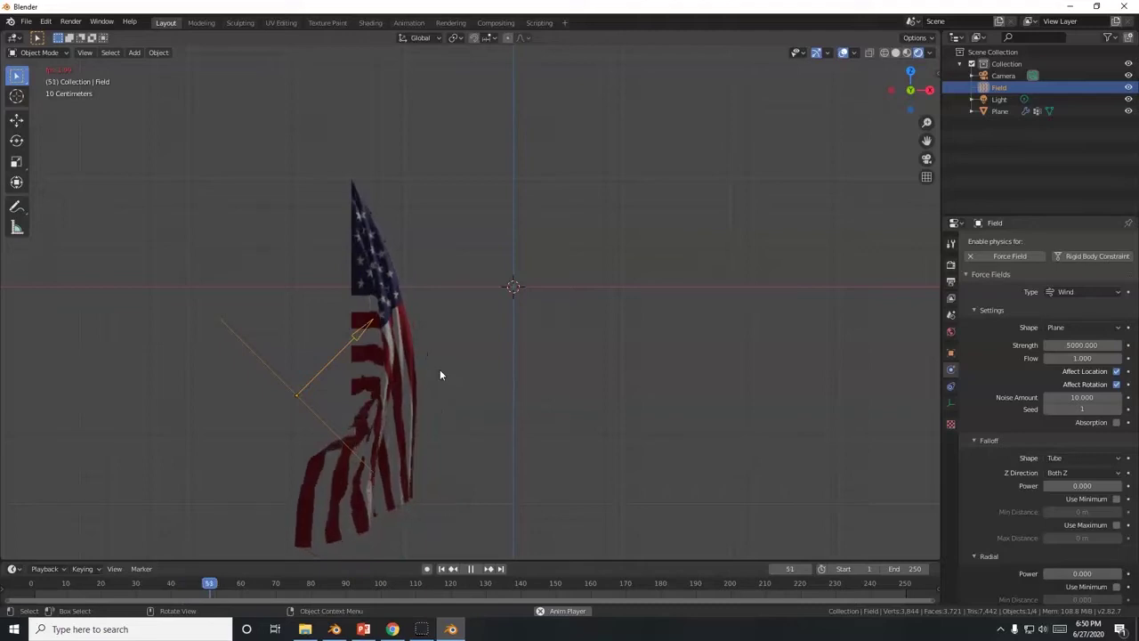
click(399, 380)
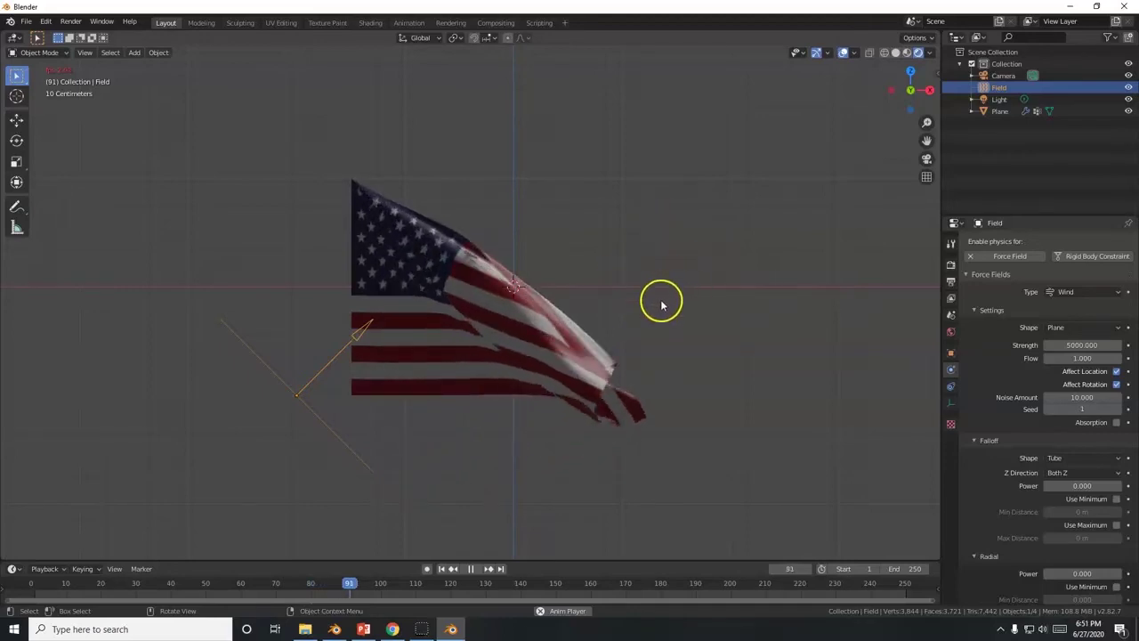
Select the flag and set its cloth cache's Simulation Start to -100.
click(501, 321)
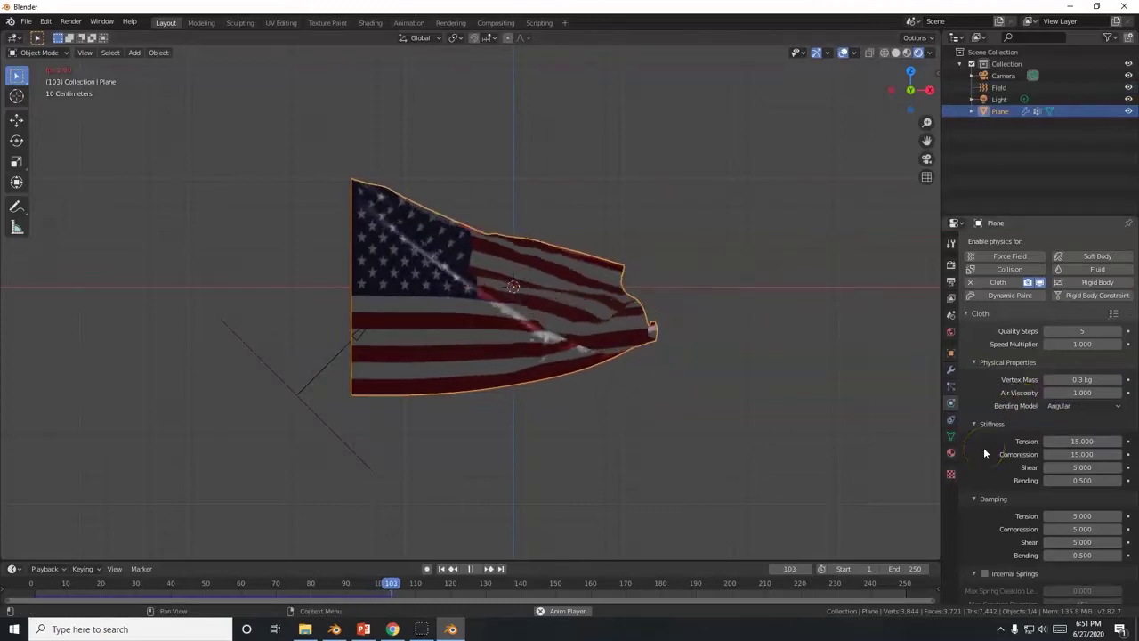
scroll(951, 399, down, 1)
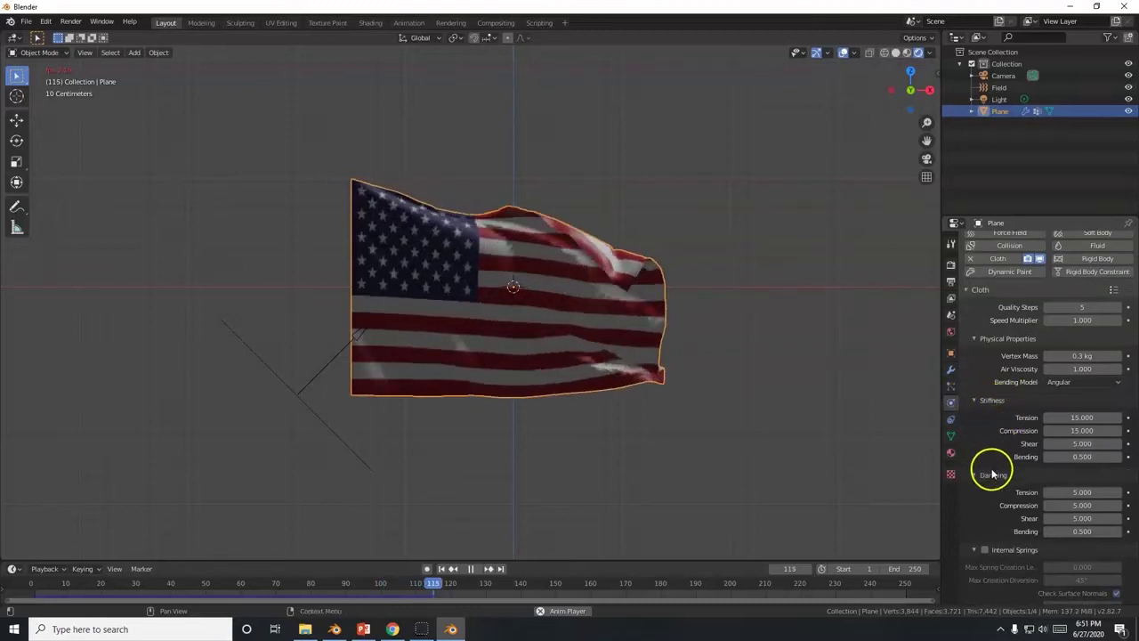
scroll(995, 458, down, 8)
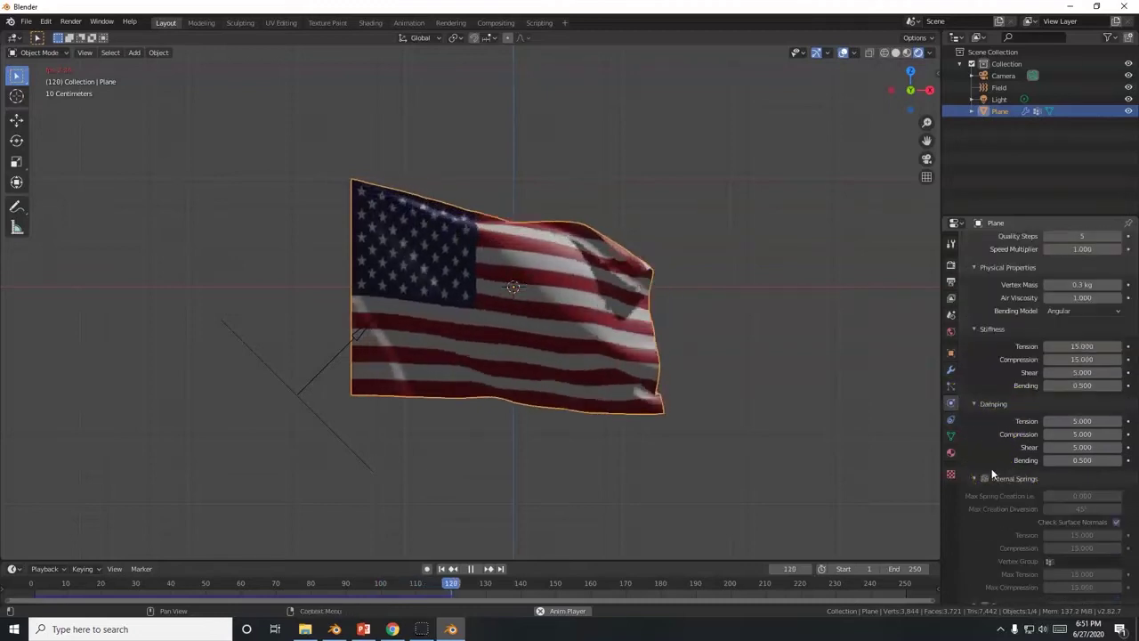
scroll(1006, 472, down, 3)
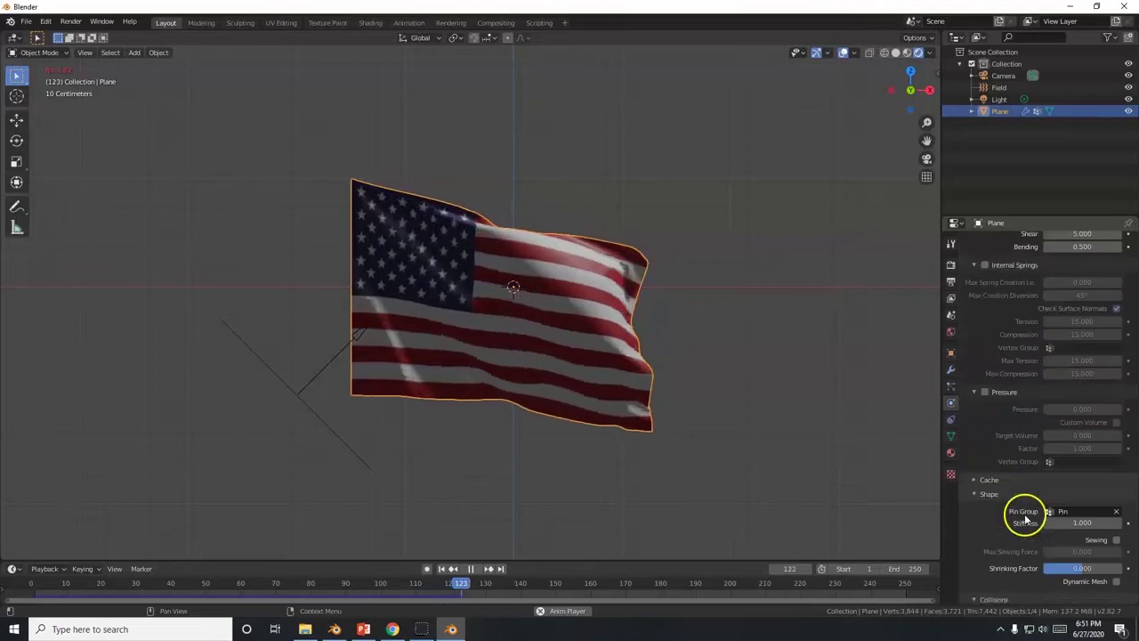
click(989, 480)
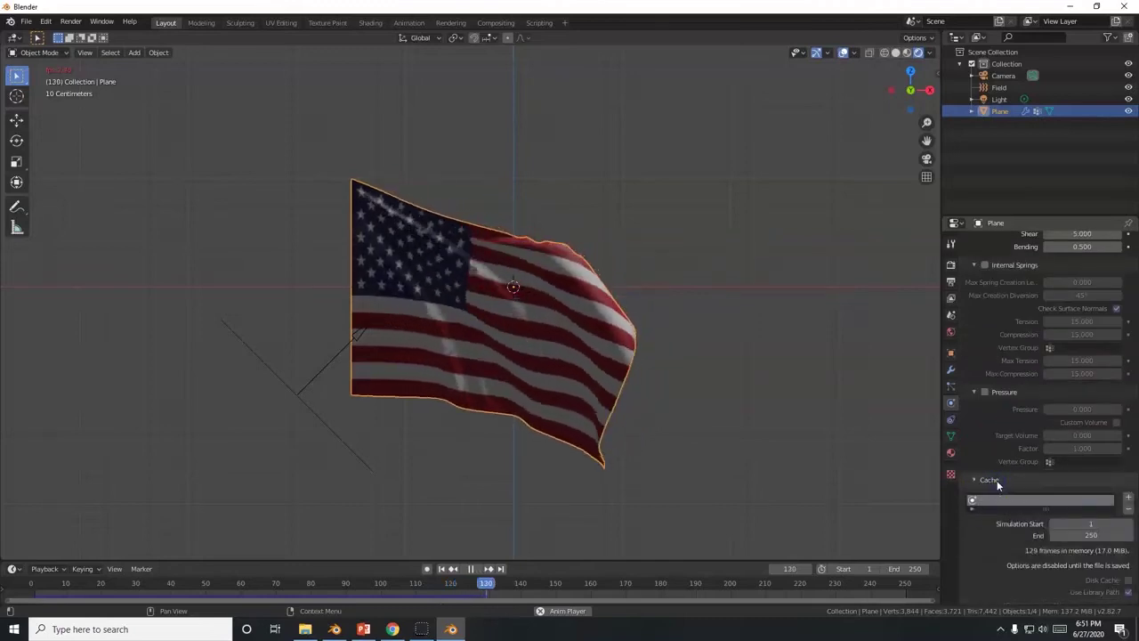
scroll(1006, 498, down, 2)
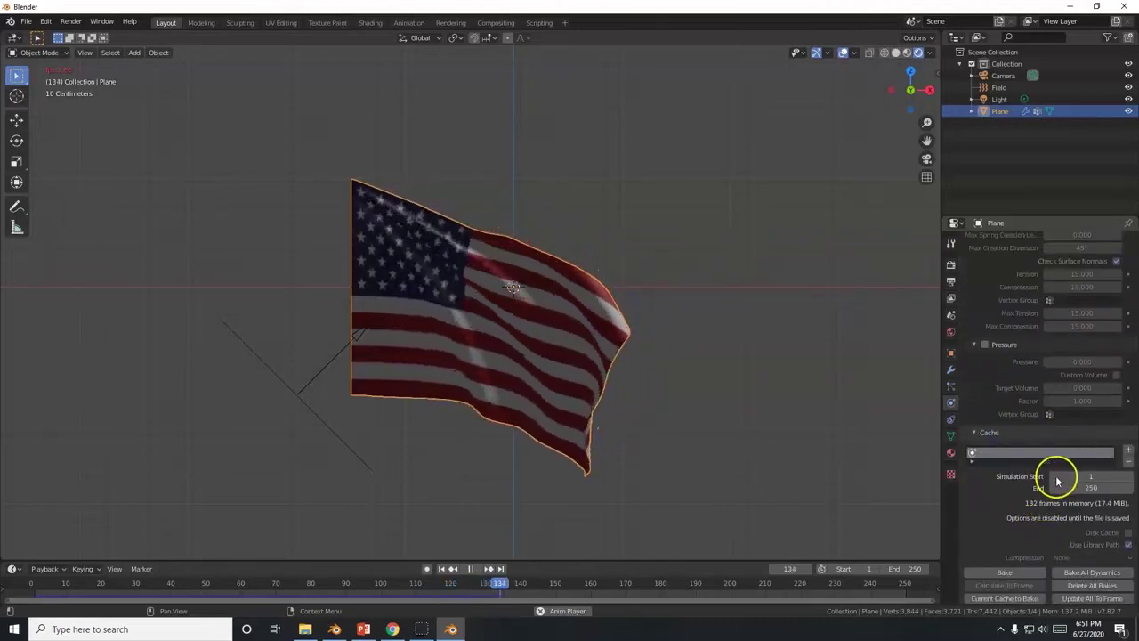
drag(1058, 482, 1090, 476)
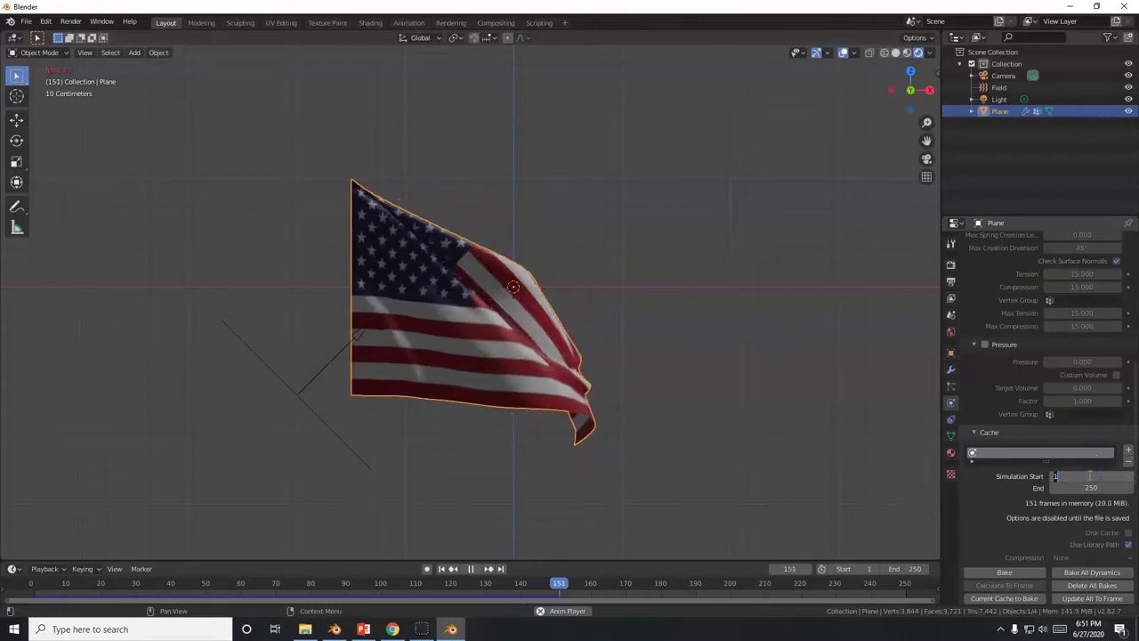
key(Return)
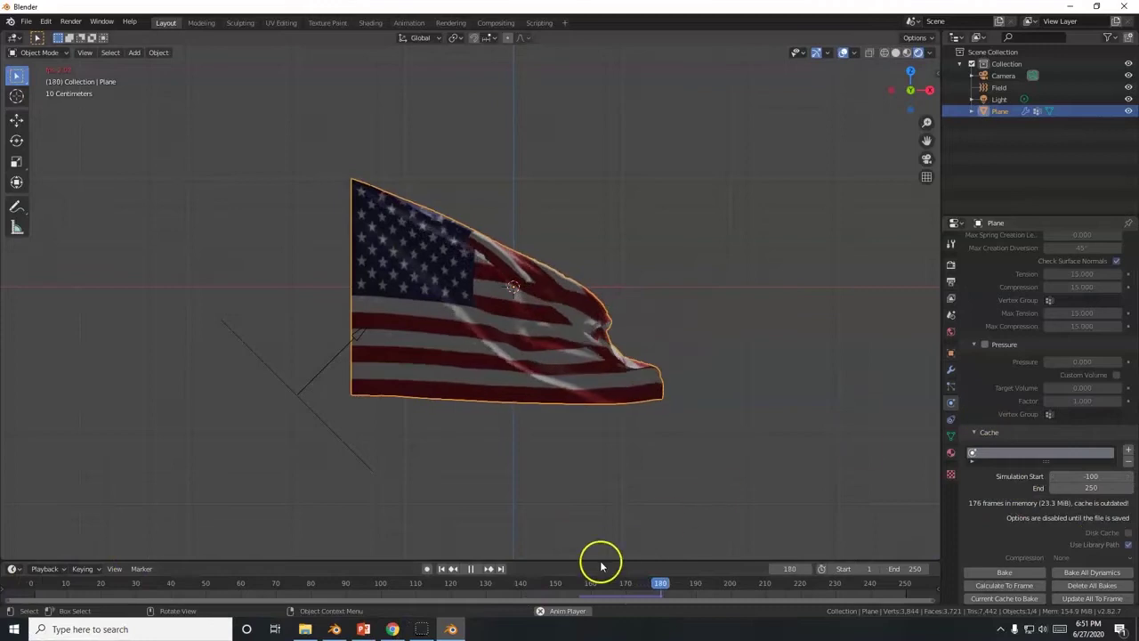
Stop playback, replay the flag simulation from the first frame, inspect the cloth up close, and pause it.
click(474, 570)
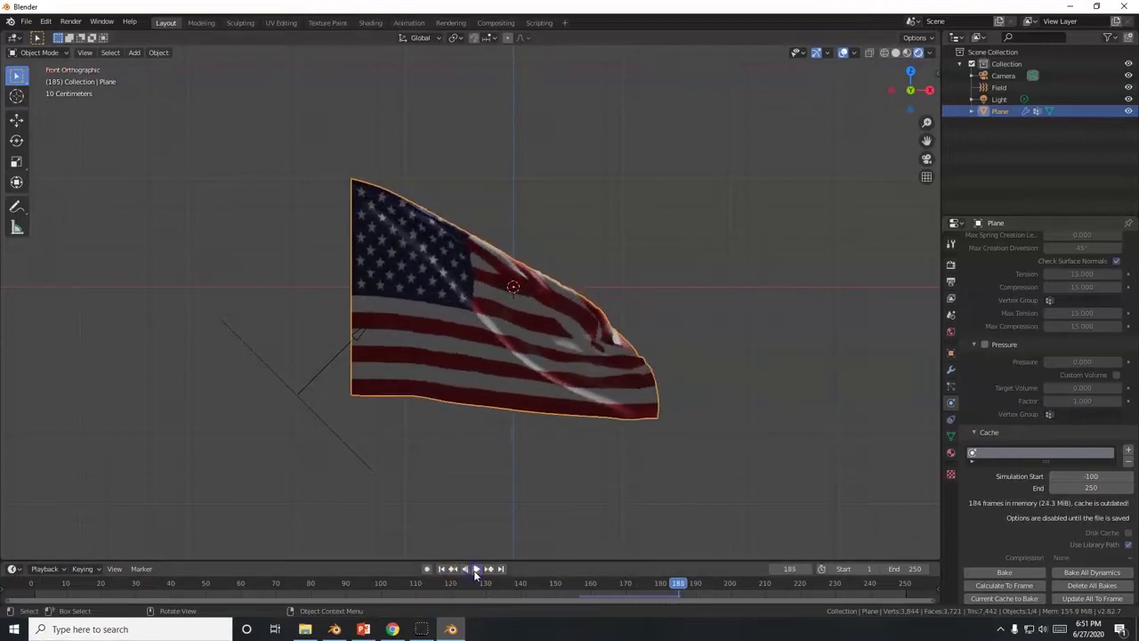
click(442, 569)
click(475, 569)
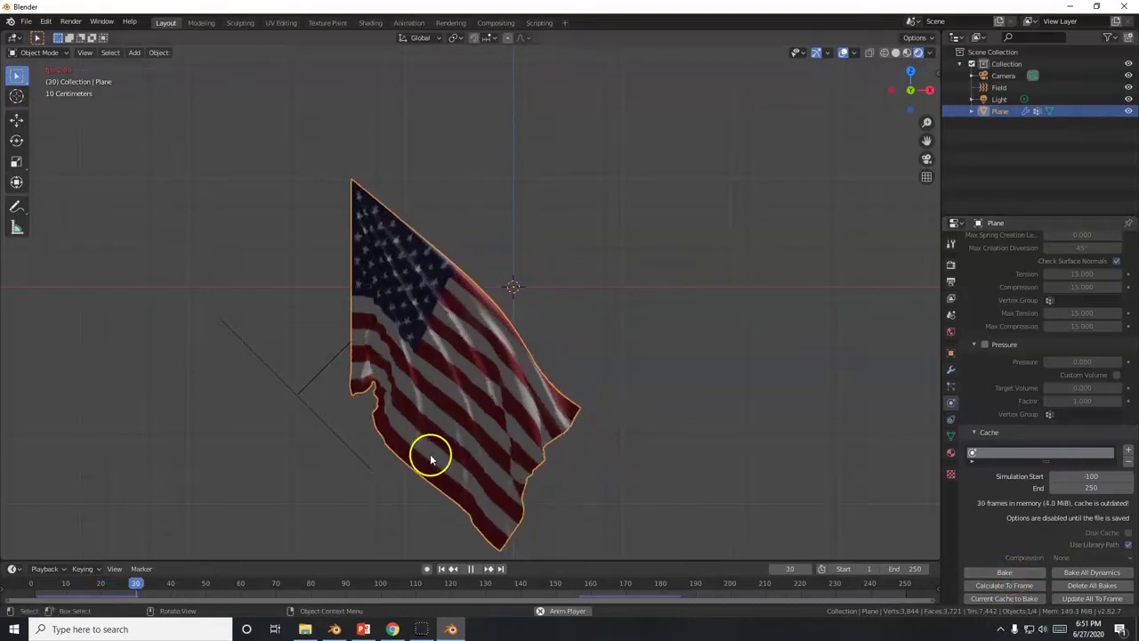
scroll(483, 476, up, 2)
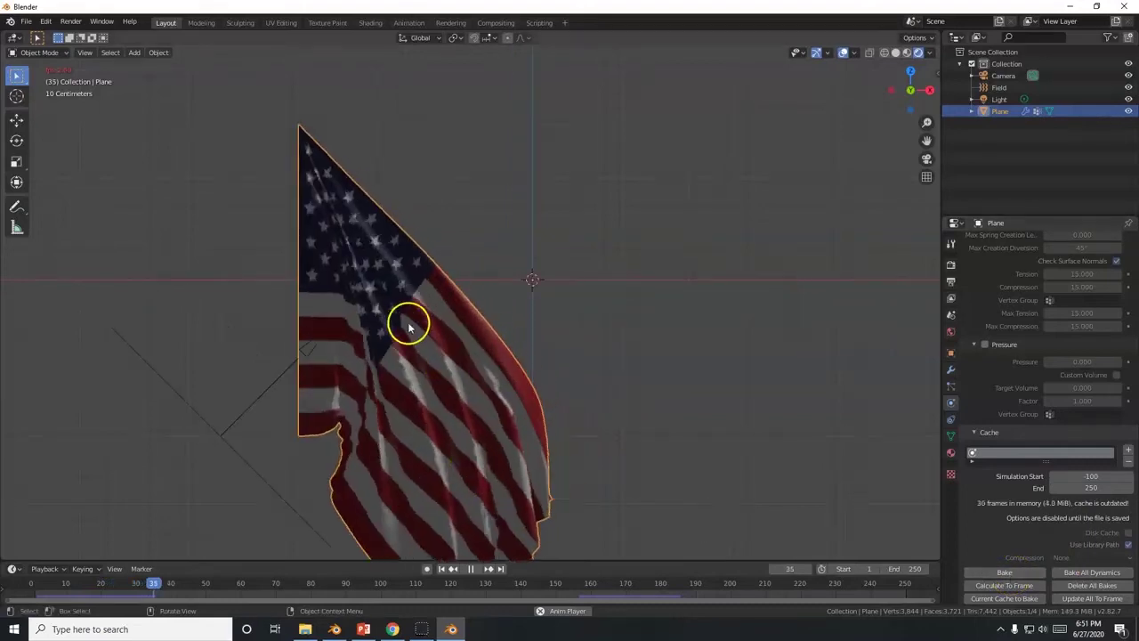
middle_drag(549, 472, 526, 436)
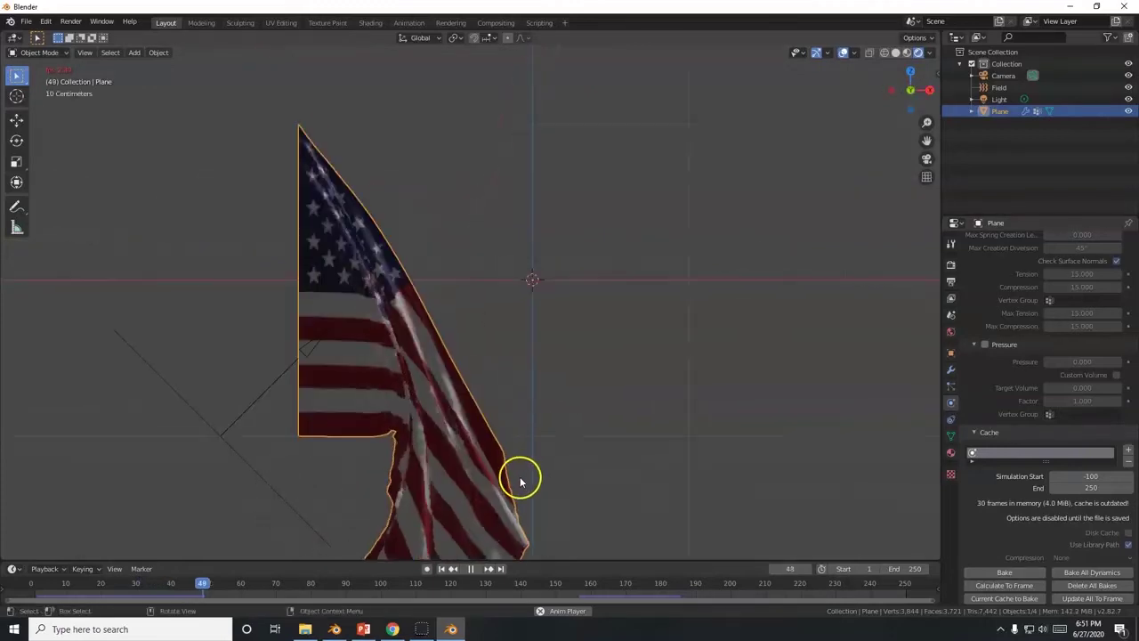
click(471, 569)
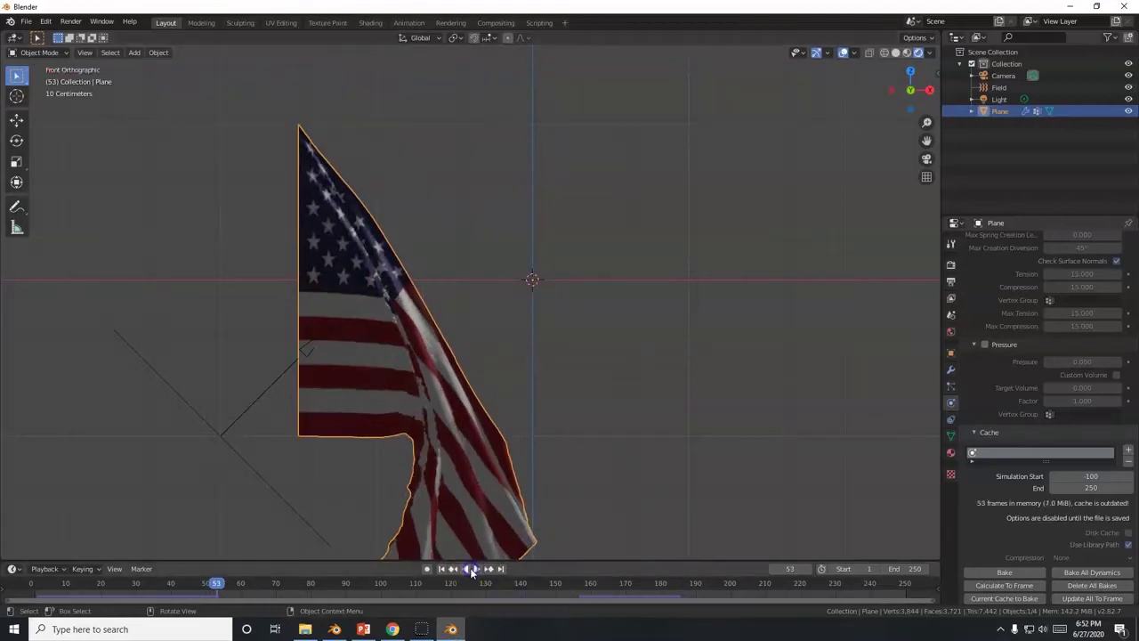
Return to the first frame and bake the flag's cloth simulation cache.
click(443, 570)
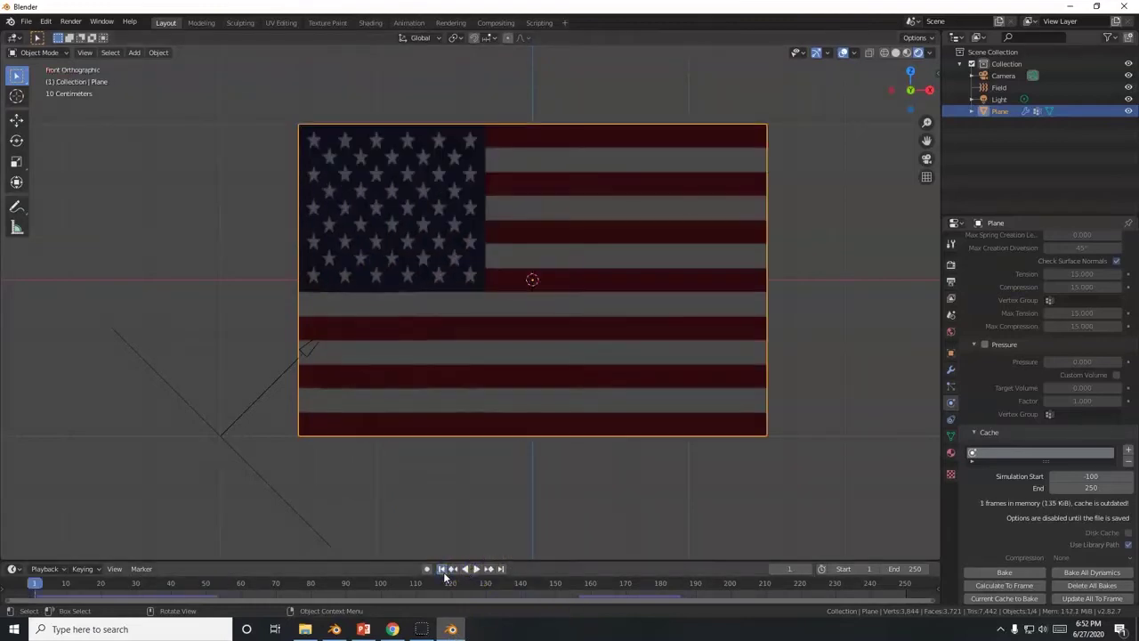
scroll(1007, 540, down, 2)
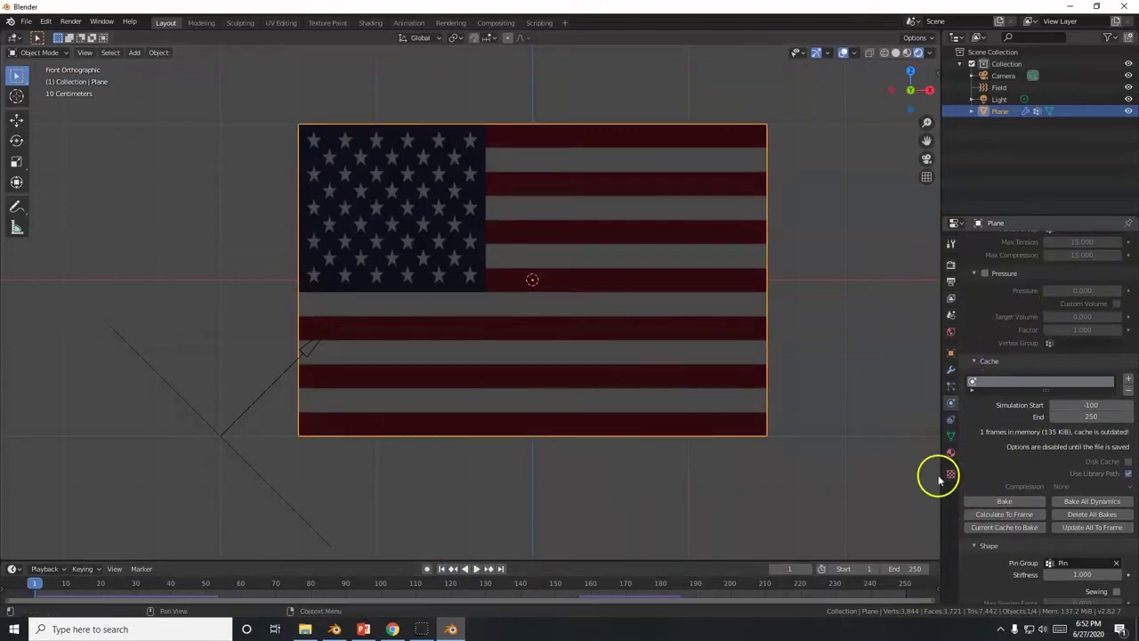
click(997, 502)
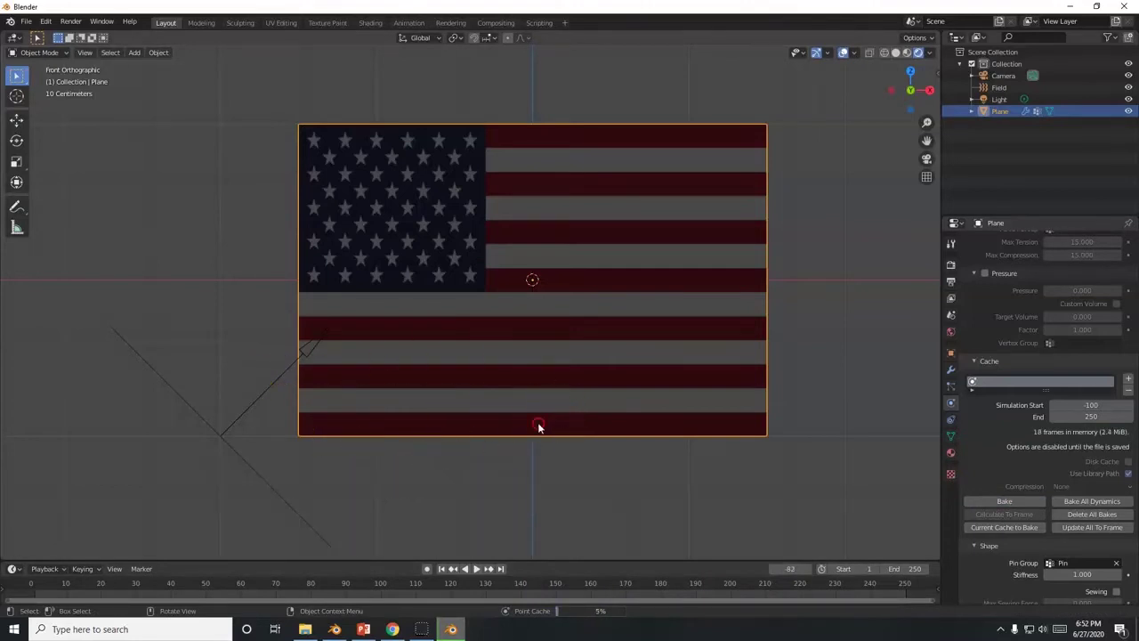
Switch to Chrome, go to hdrihaven.com, and open the site's HDRIs catalogue.
mouse_move(396, 630)
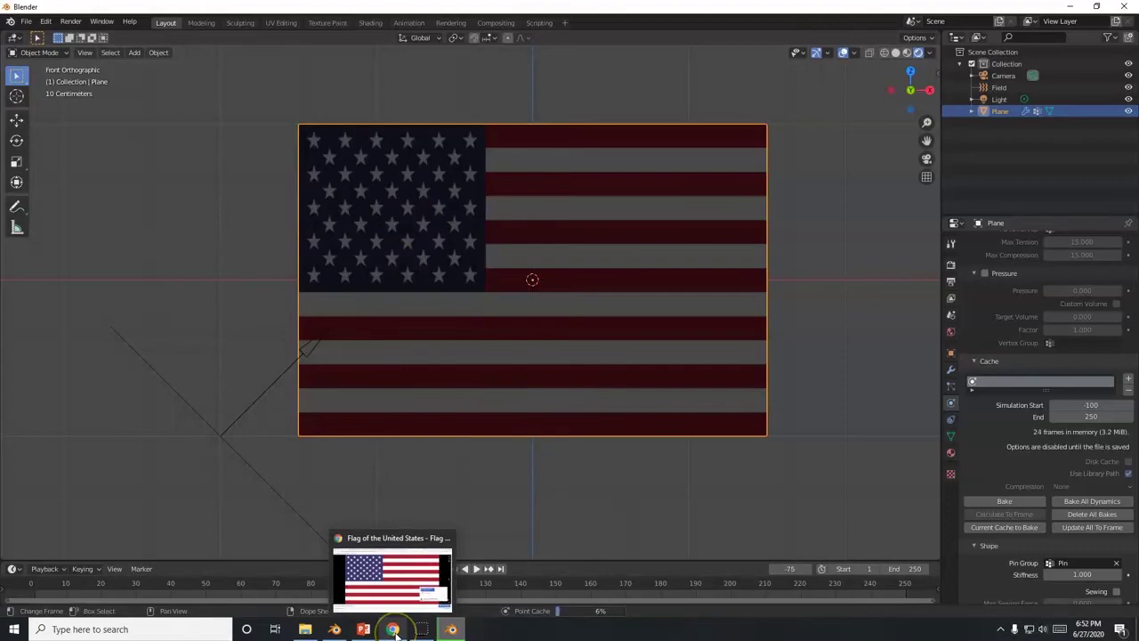
click(427, 557)
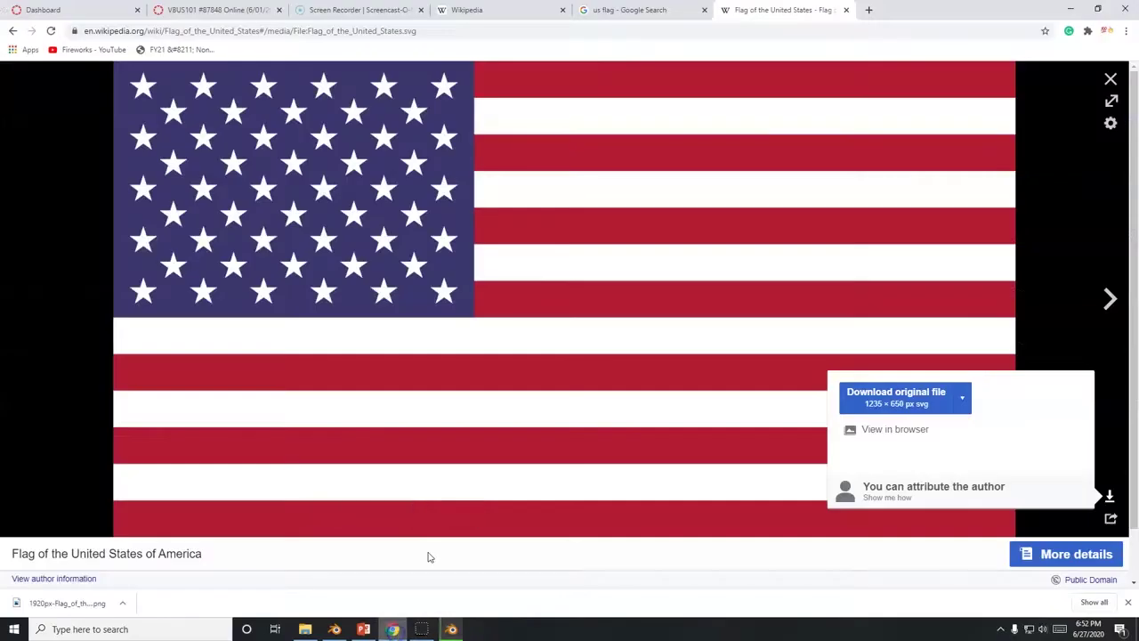
click(782, 31)
text(hdrihaven.com)
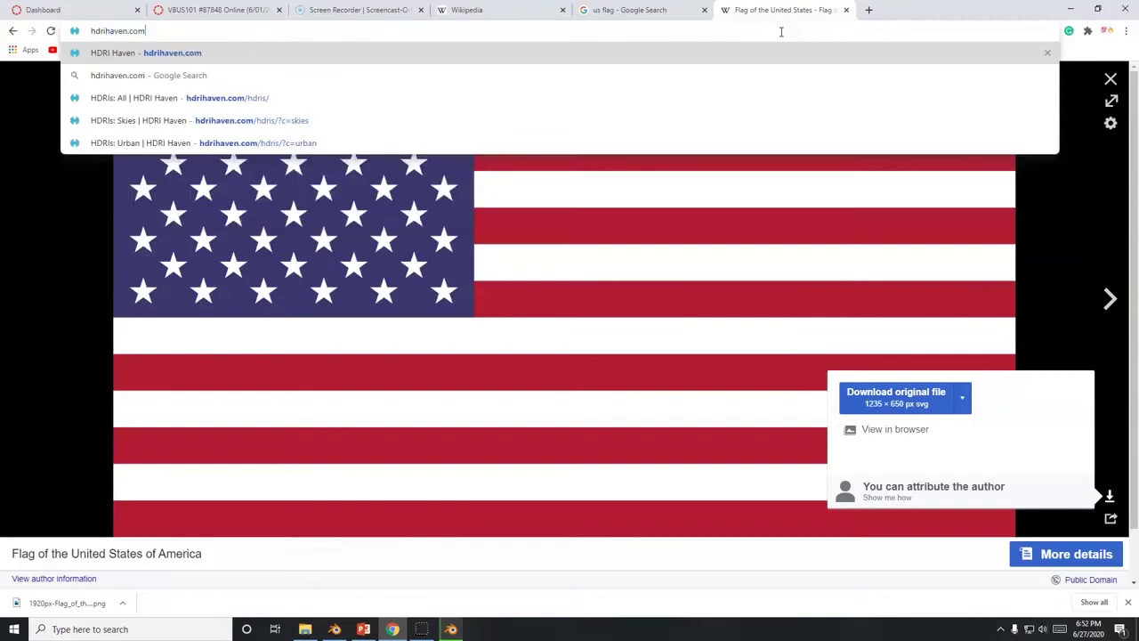
key(Return)
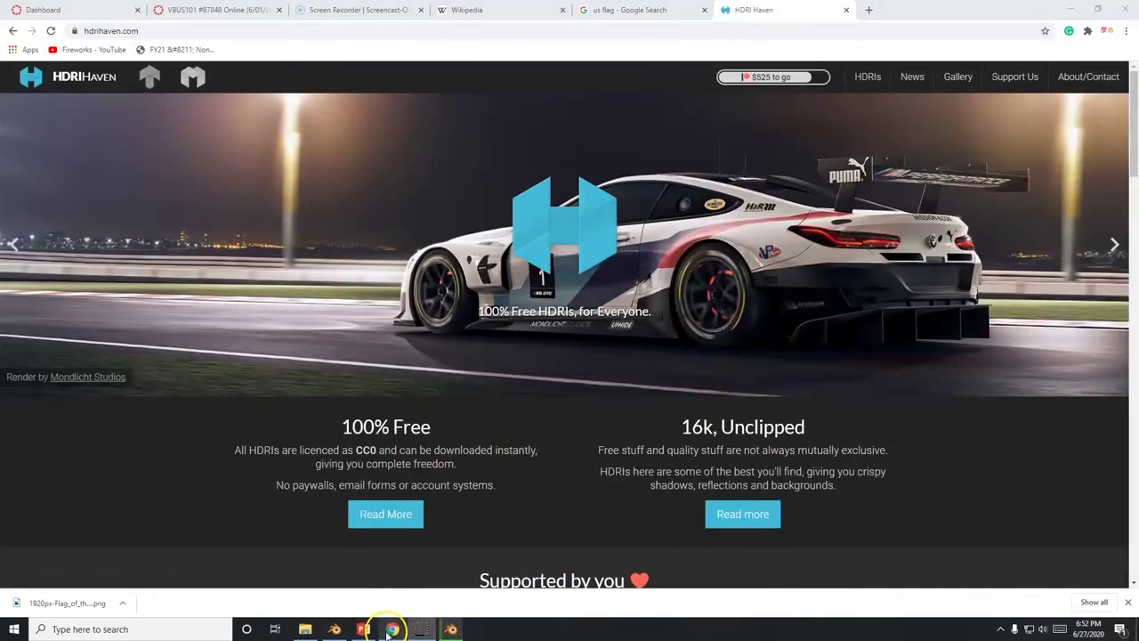
click(863, 83)
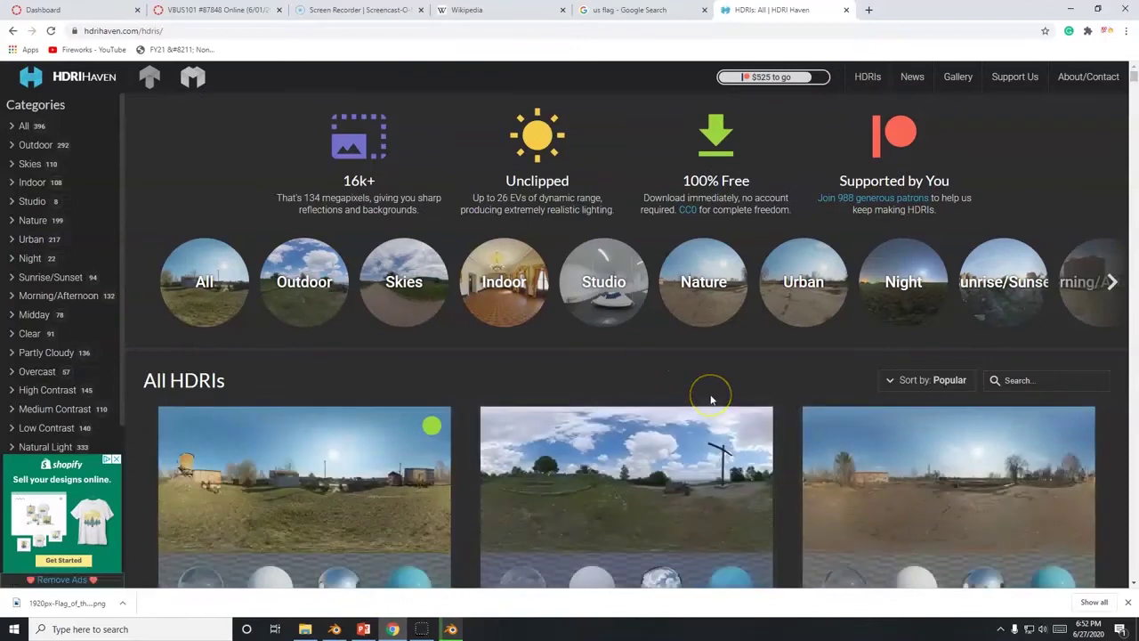
Open the Skies category and look through its HDRIs for a suitable sky background.
click(402, 284)
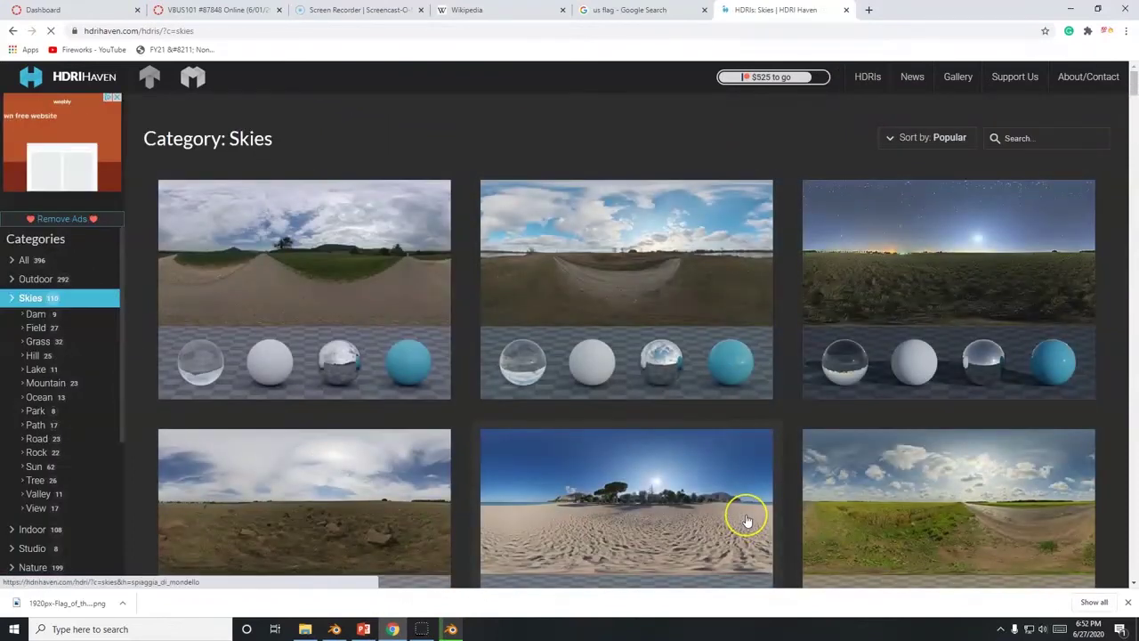
scroll(748, 521, down, 1)
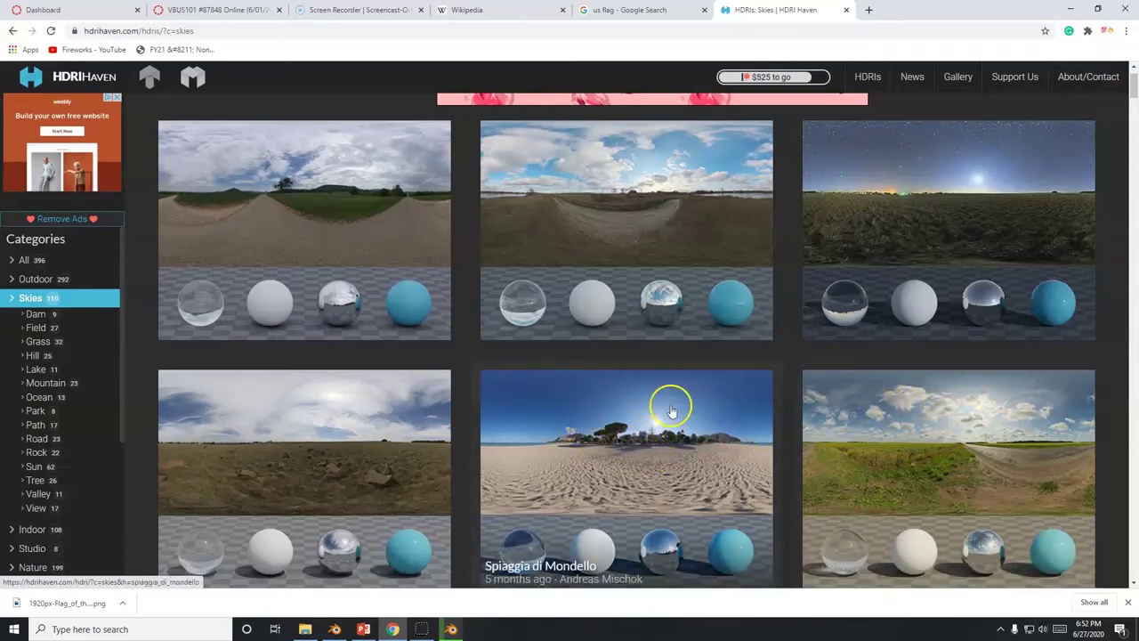
scroll(584, 466, down, 4)
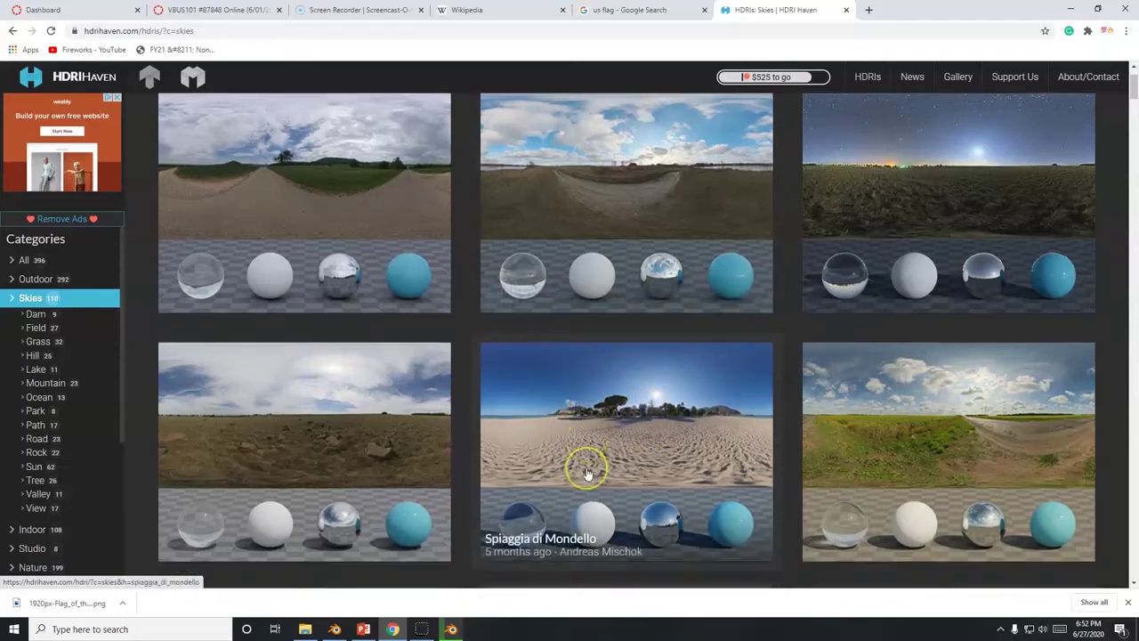
scroll(588, 474, down, 1)
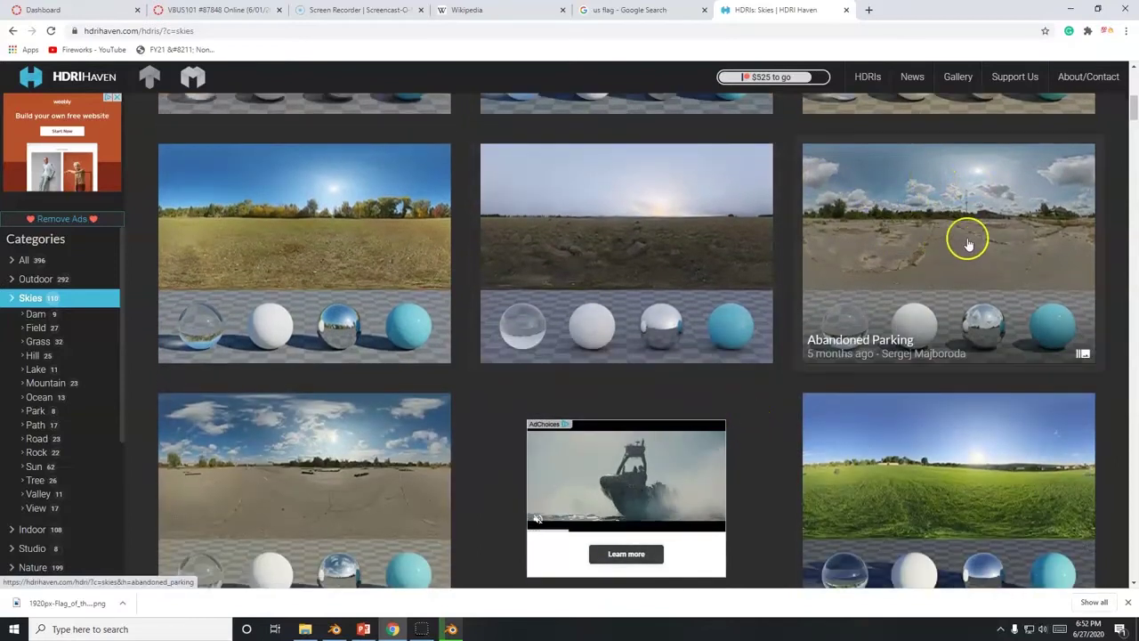
scroll(521, 398, down, 3)
scroll(224, 240, up, 1)
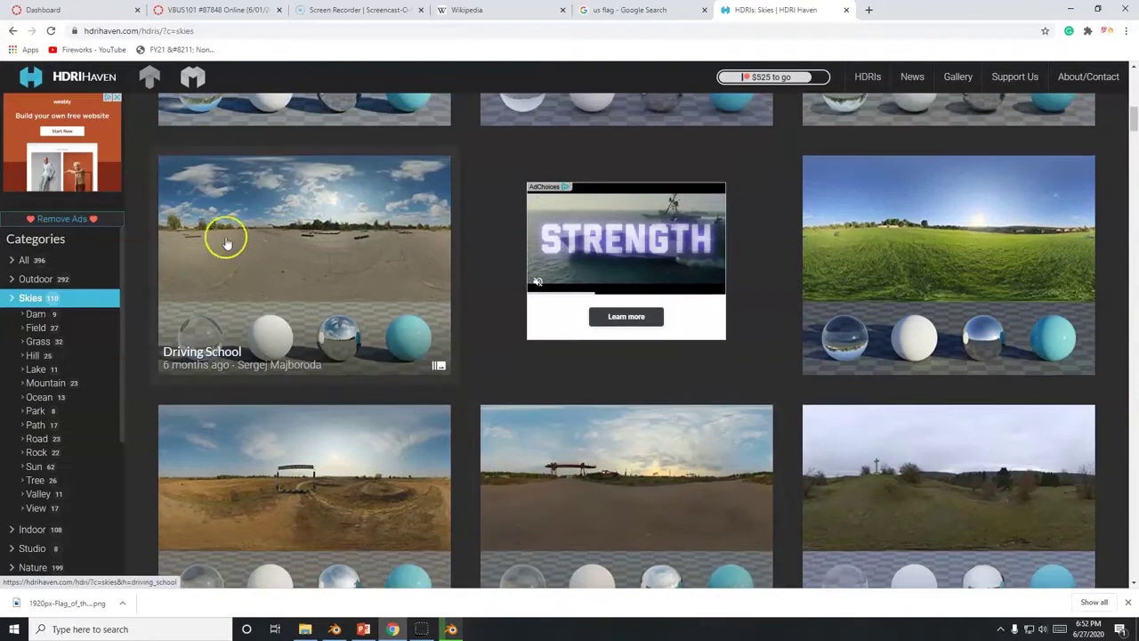
scroll(641, 466, down, 3)
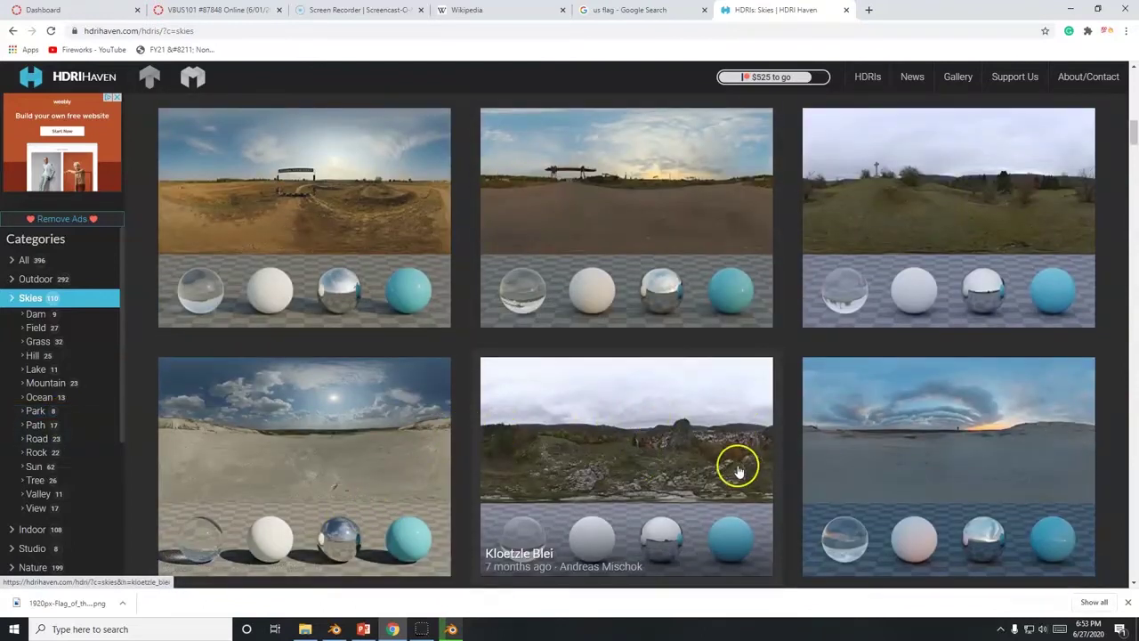
scroll(738, 466, down, 3)
scroll(738, 472, down, 1)
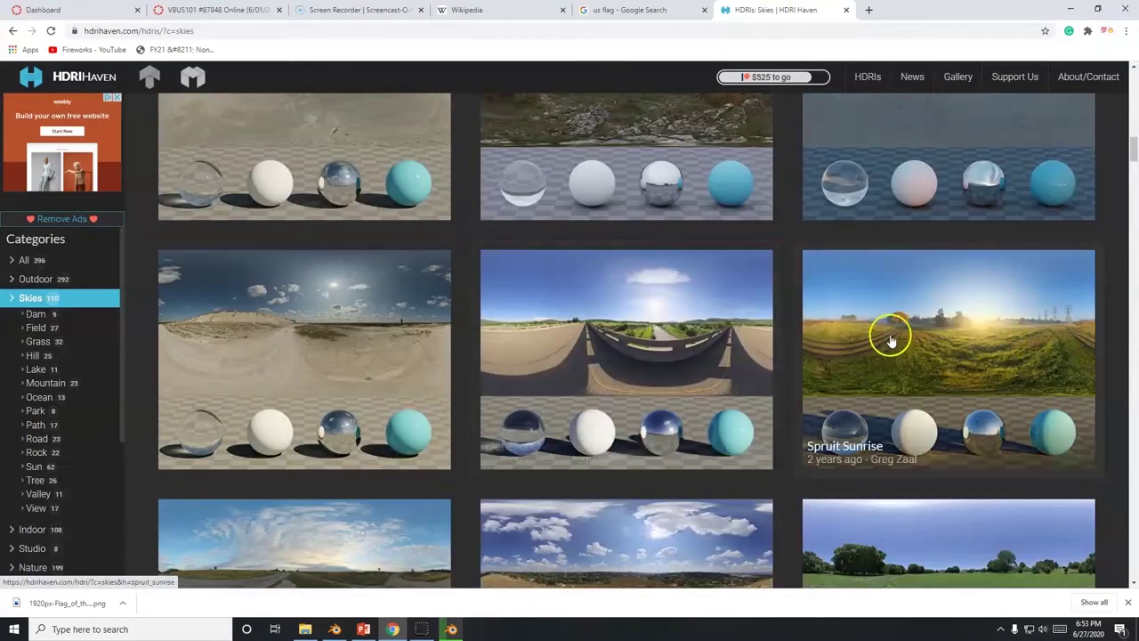
scroll(623, 459, down, 1)
scroll(623, 461, down, 2)
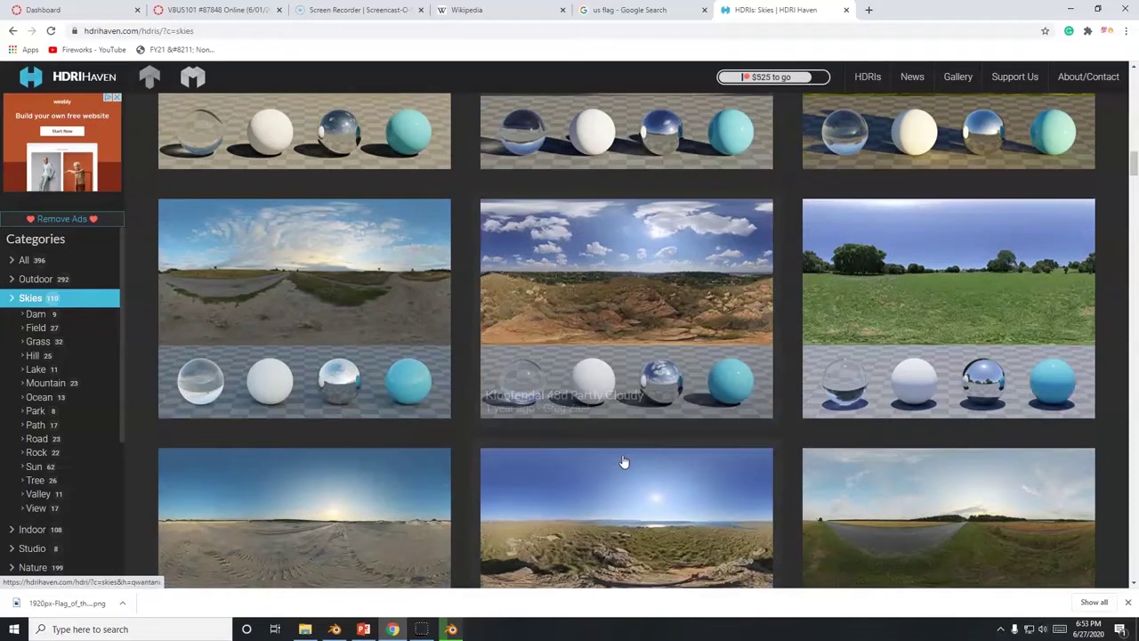
scroll(623, 461, down, 4)
scroll(843, 412, down, 2)
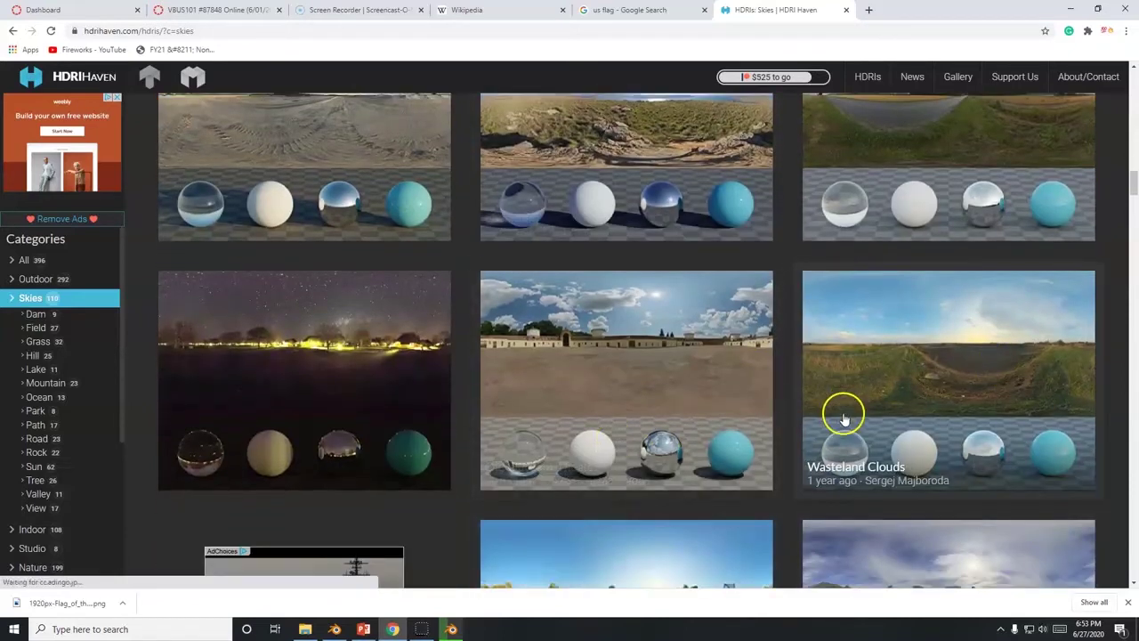
scroll(799, 443, down, 2)
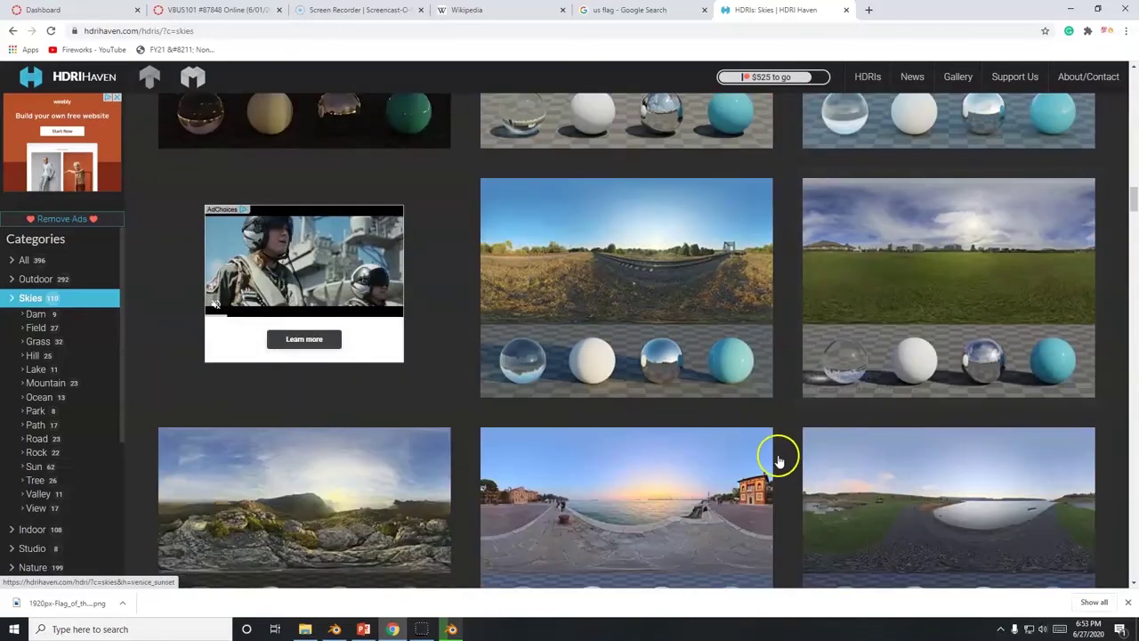
scroll(569, 471, down, 4)
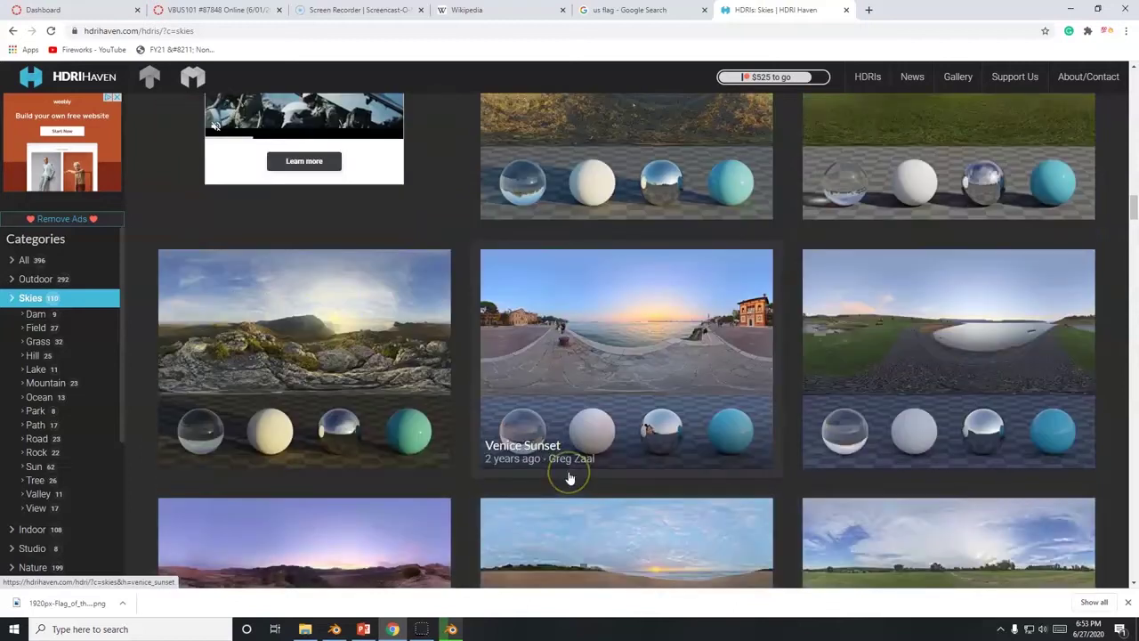
scroll(570, 478, down, 5)
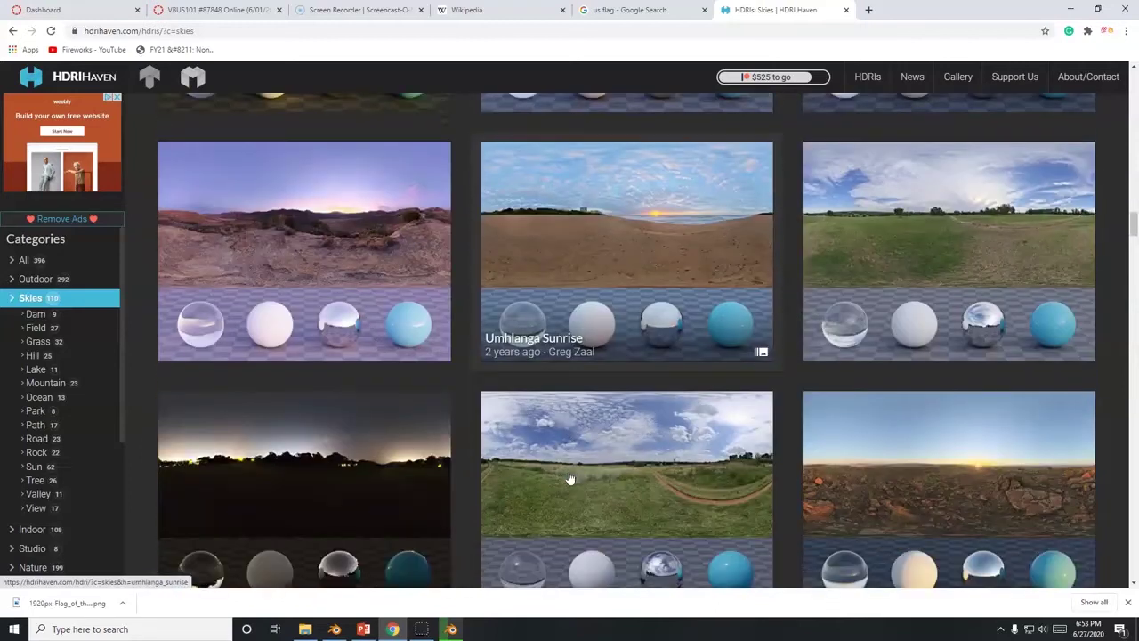
scroll(570, 478, down, 3)
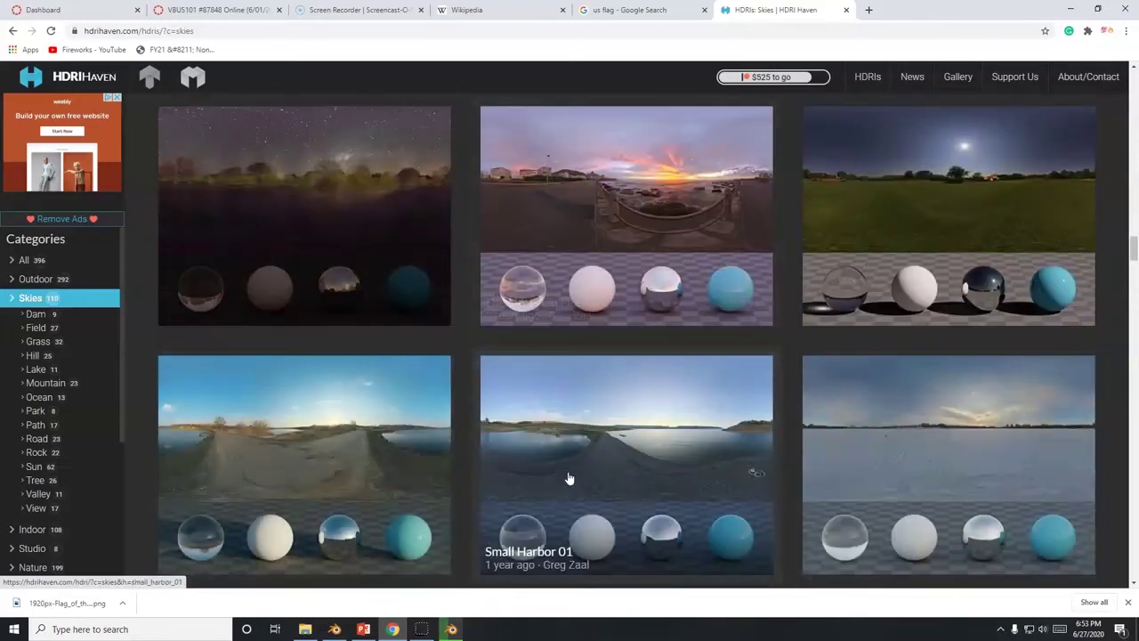
scroll(557, 472, up, 2)
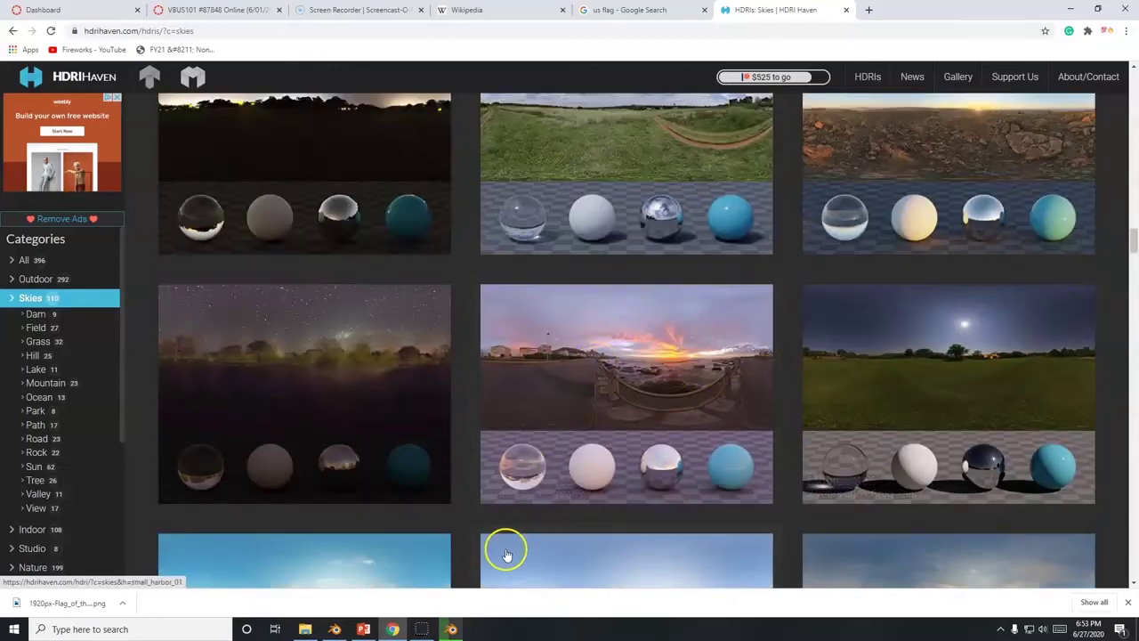
scroll(654, 365, down, 3)
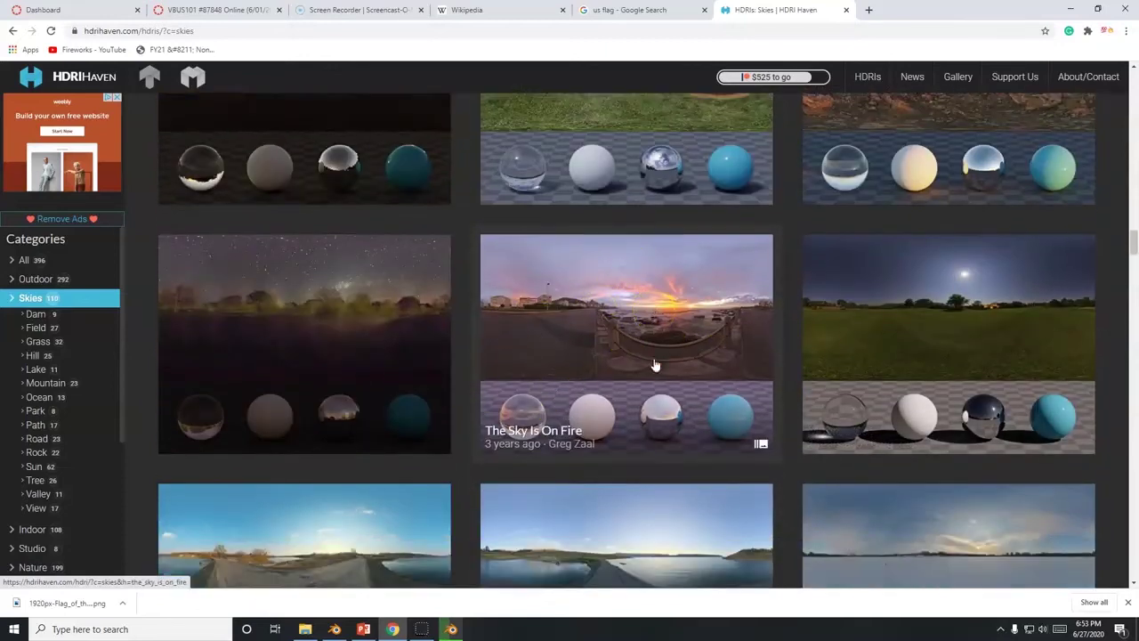
scroll(655, 365, down, 2)
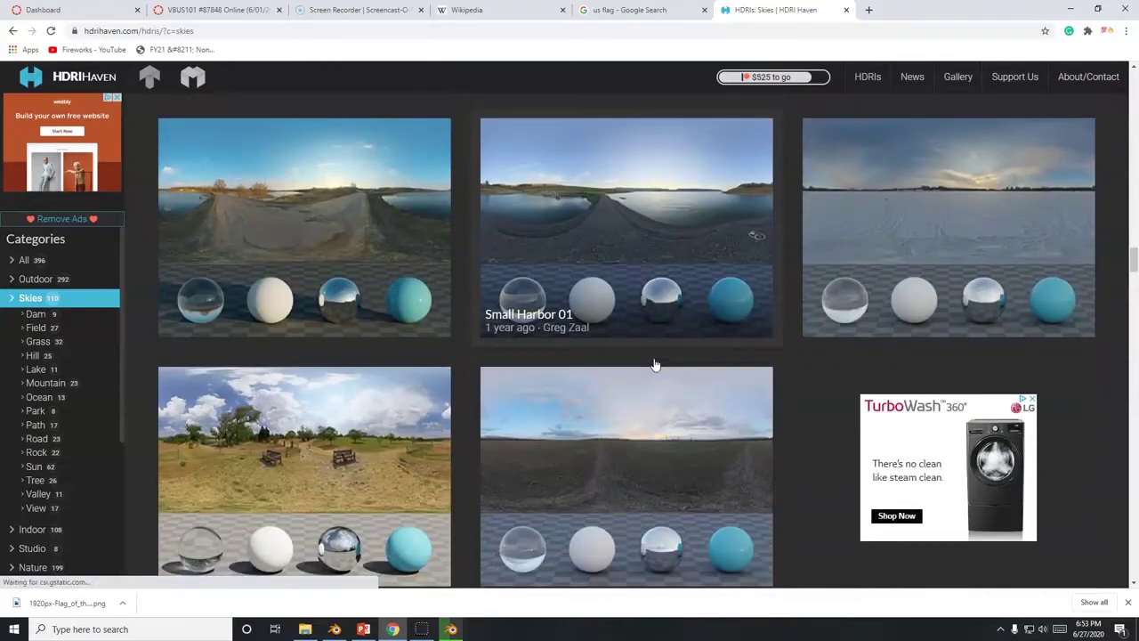
Open the Delta 2 HDRI and download its 4k HDR version.
click(325, 365)
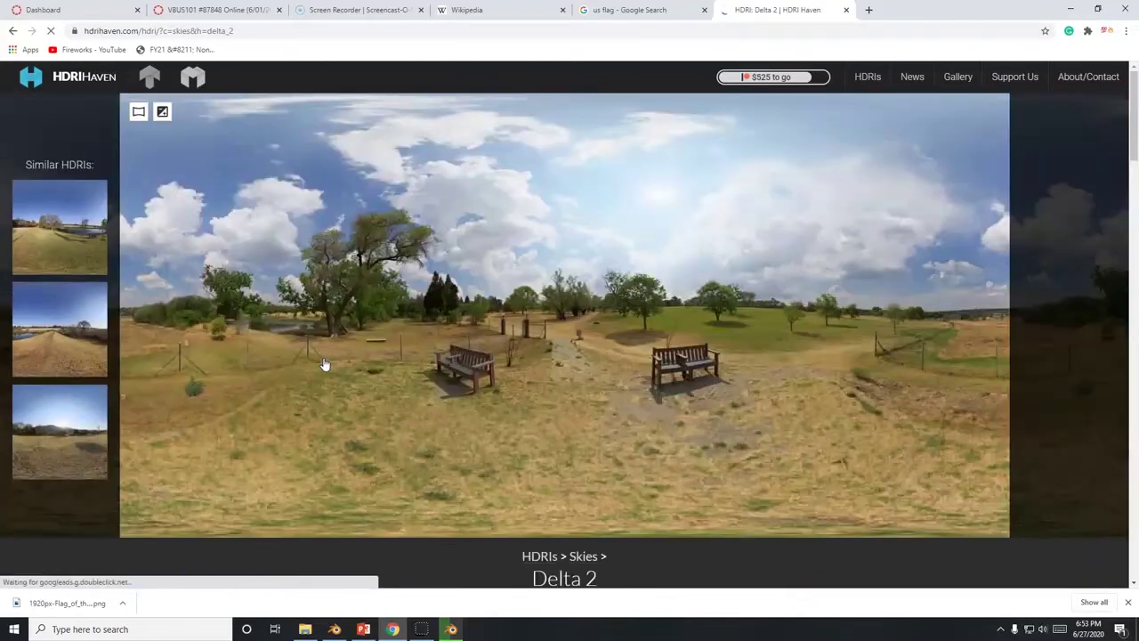
scroll(324, 365, down, 6)
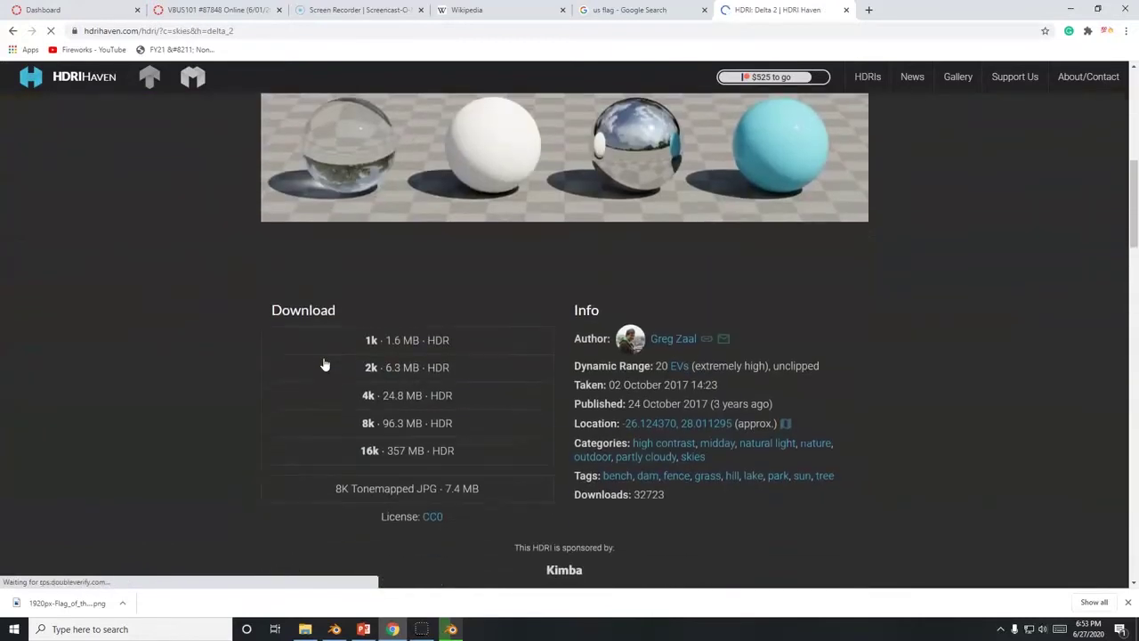
scroll(325, 365, down, 1)
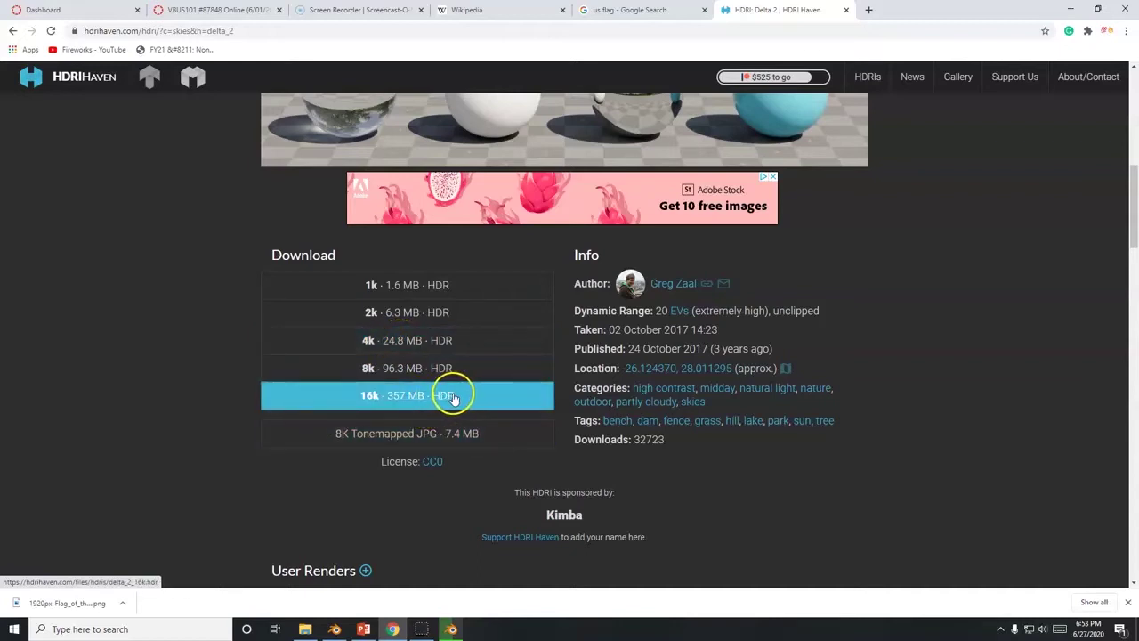
click(397, 344)
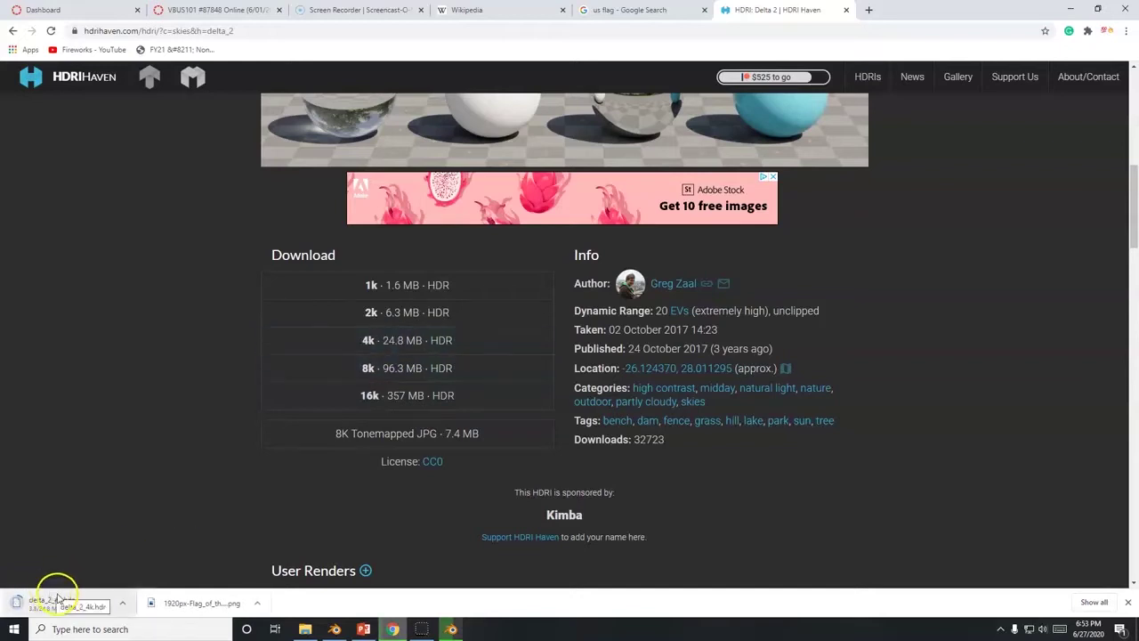
Switch to Blender to check the flag's bake progress, and return to Chrome.
click(450, 631)
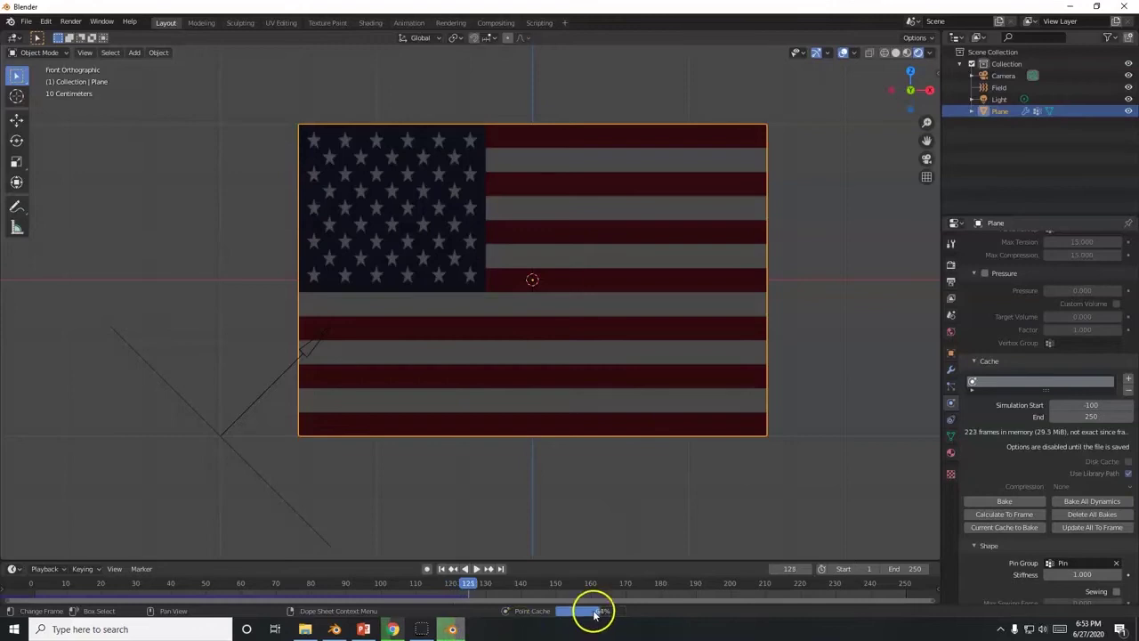
click(393, 629)
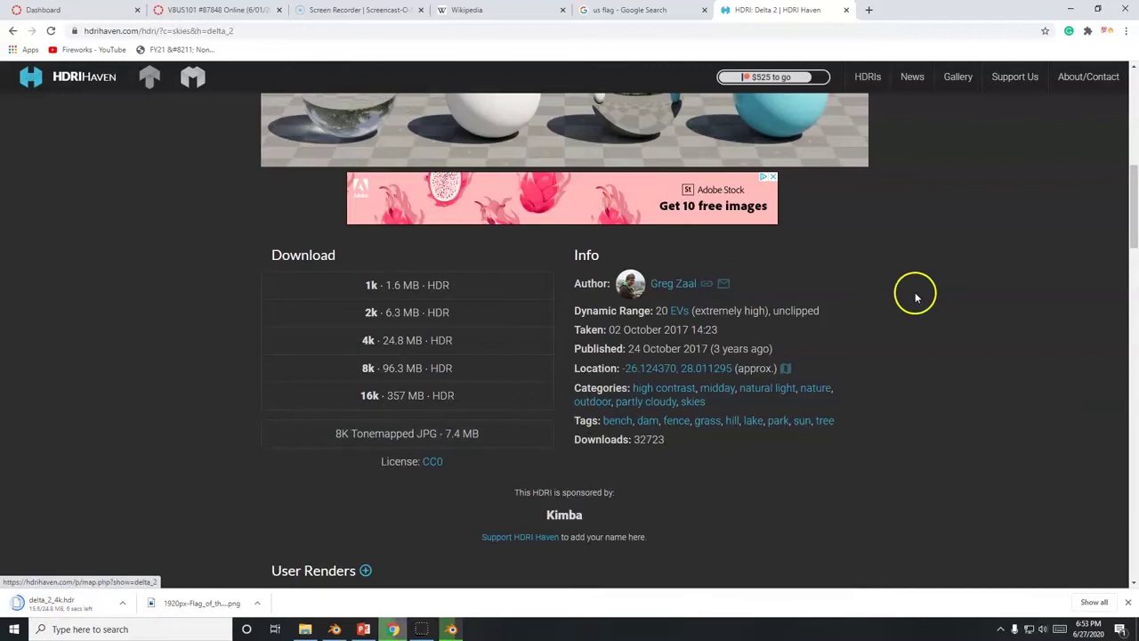
Open YouTube's Audio Library in a new tab at youtube.com/audiolibrary/music.
click(868, 10)
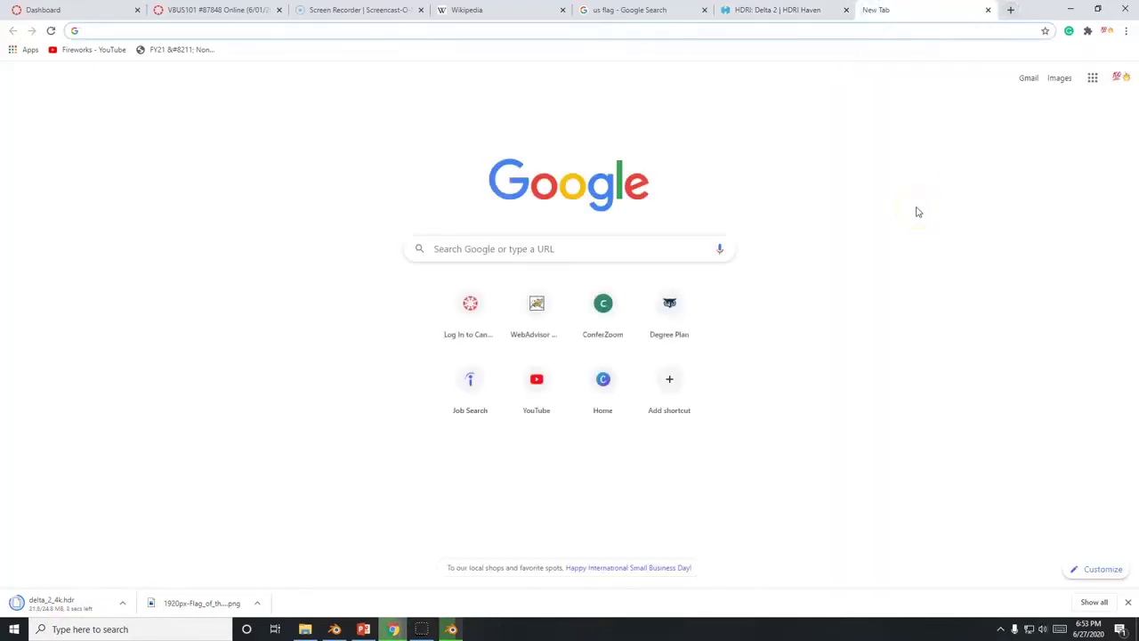
text(youtube.com)
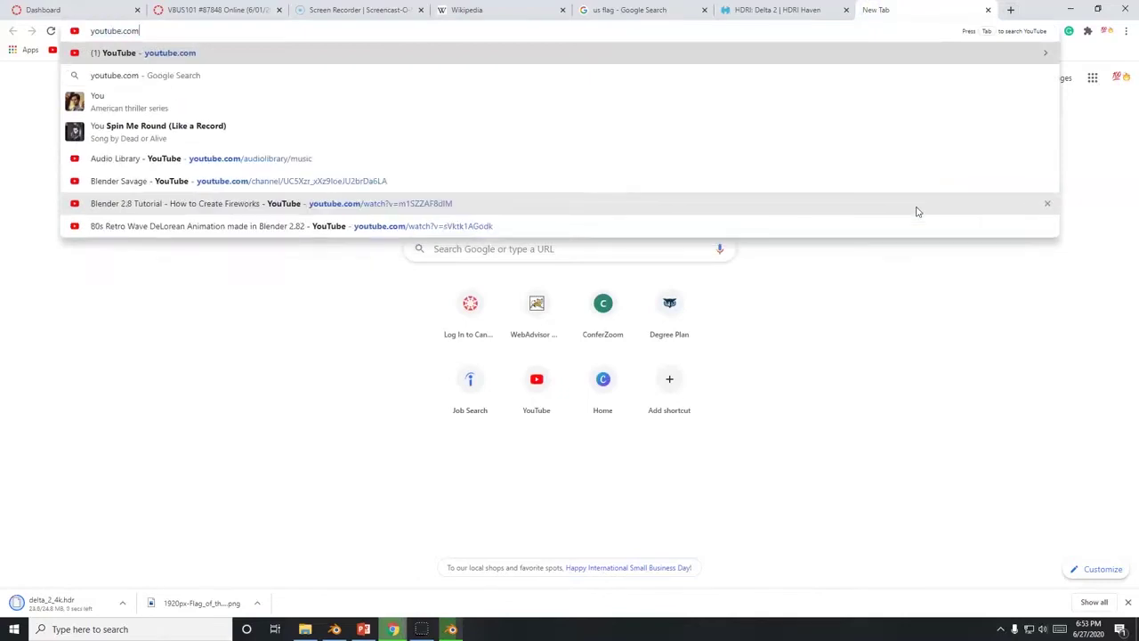
text(/audiolibrary/music?nv=1)
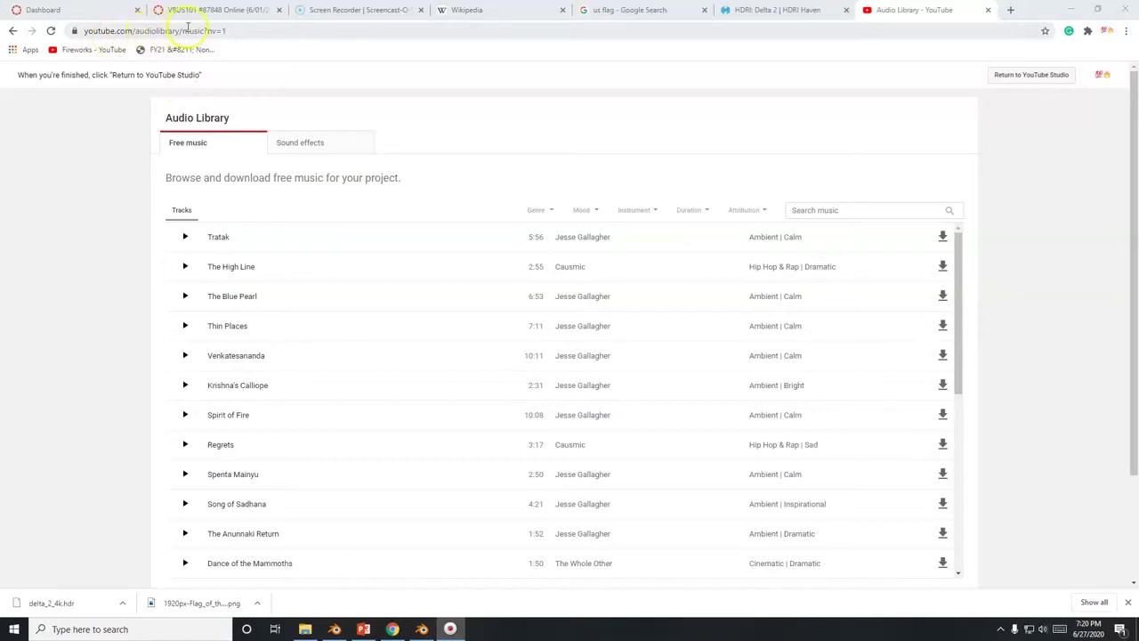
drag(252, 30, 292, 30)
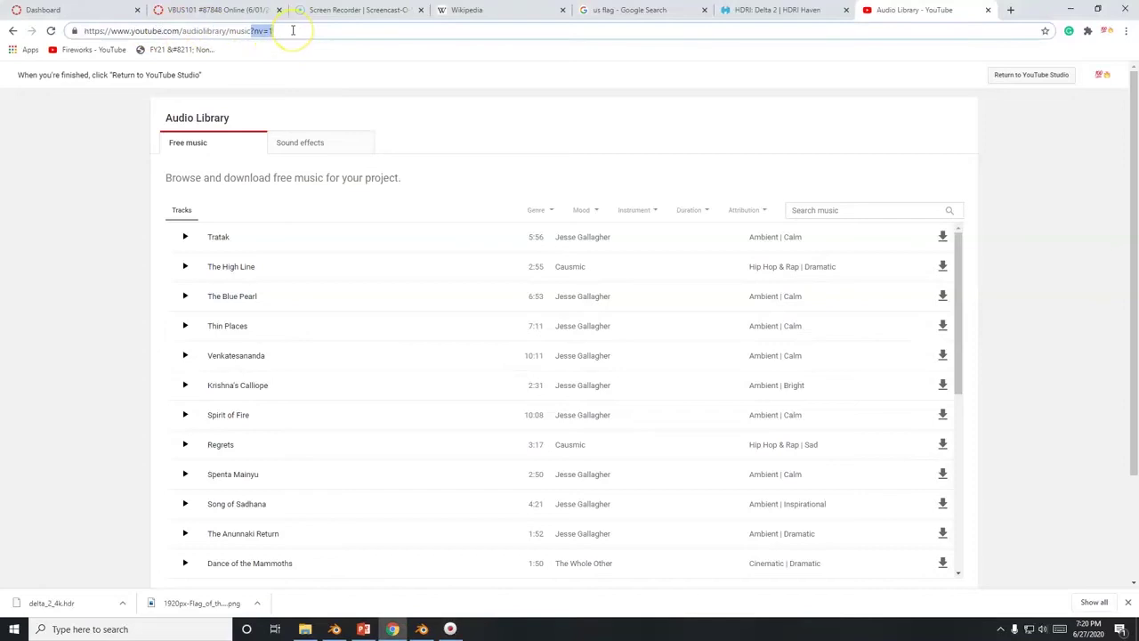
key(BackSpace)
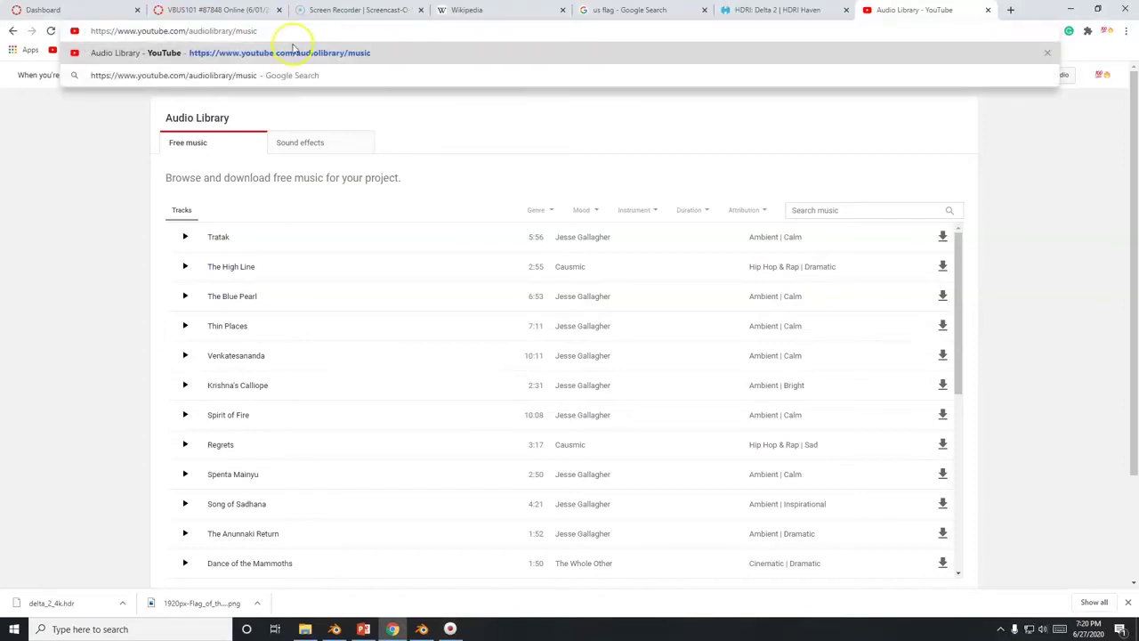
click(290, 54)
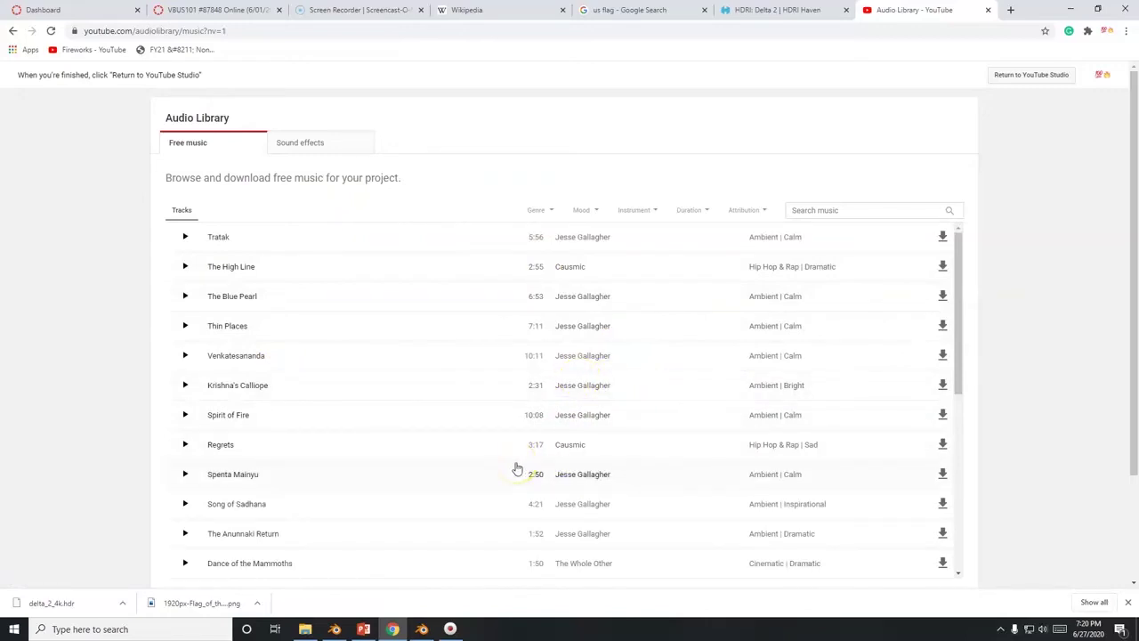
click(544, 280)
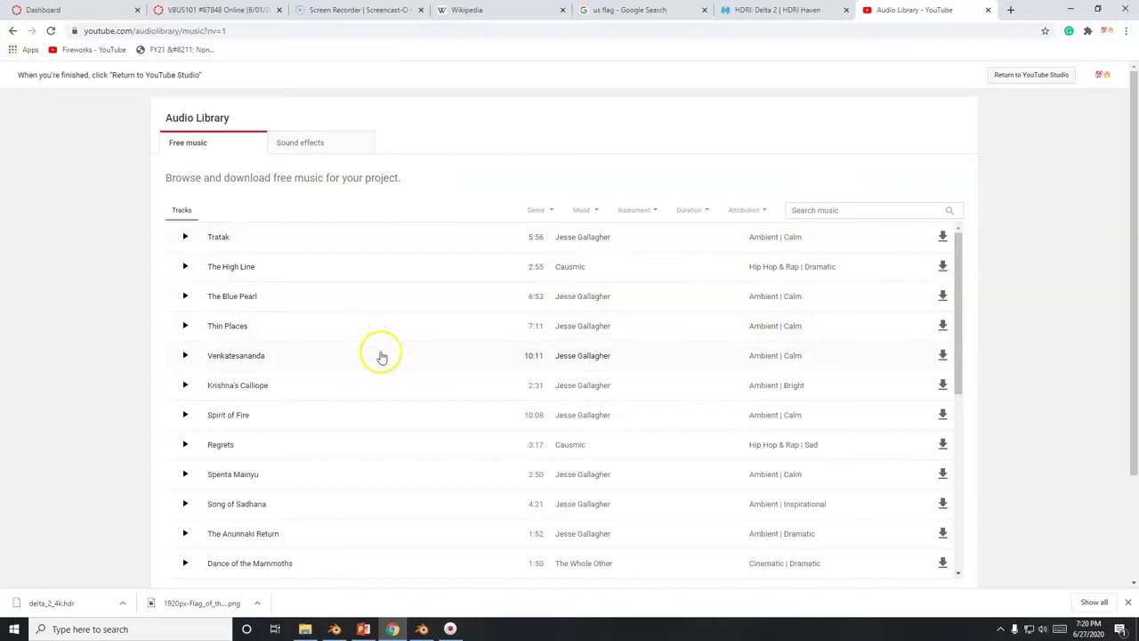
Preview the track Tratak, stop it, and look through the other free music tracks.
click(185, 239)
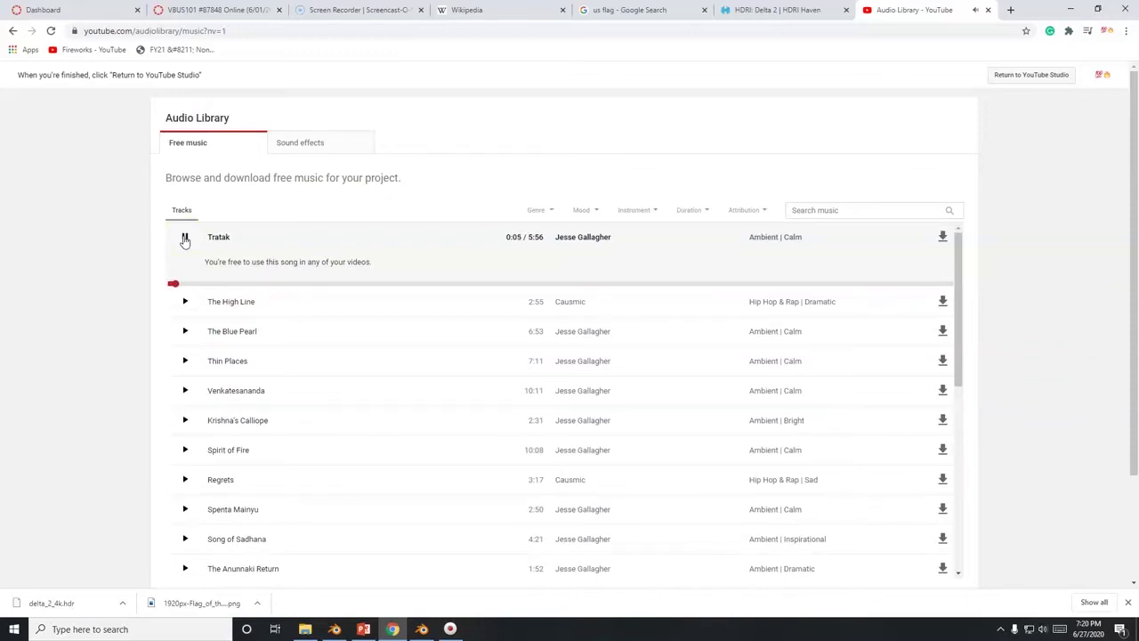
click(184, 239)
click(228, 299)
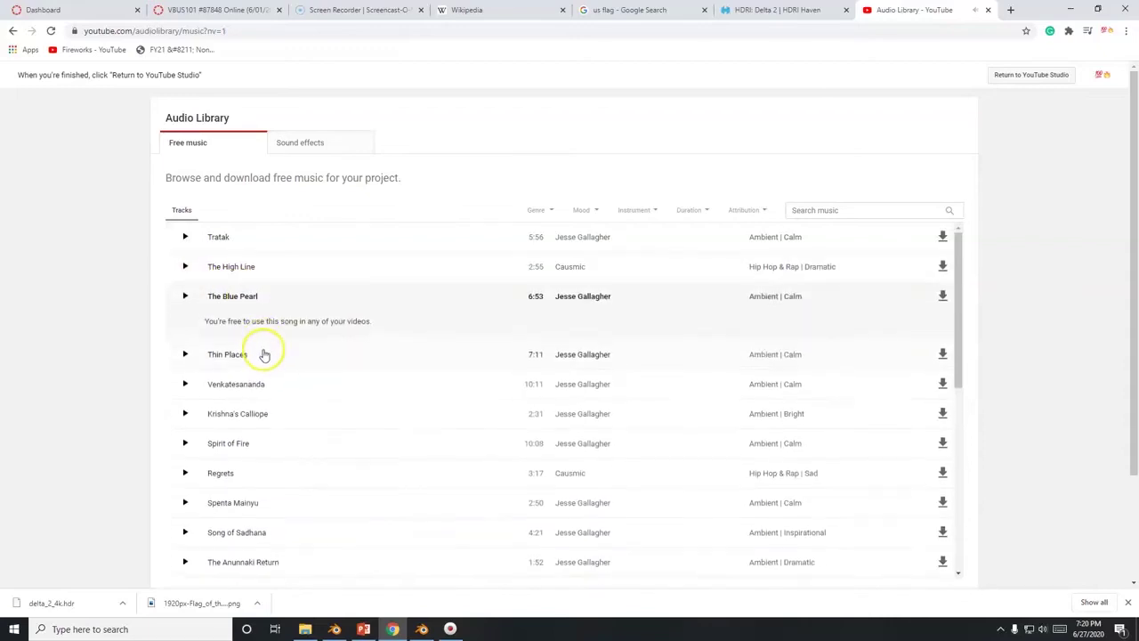
scroll(293, 407, down, 1)
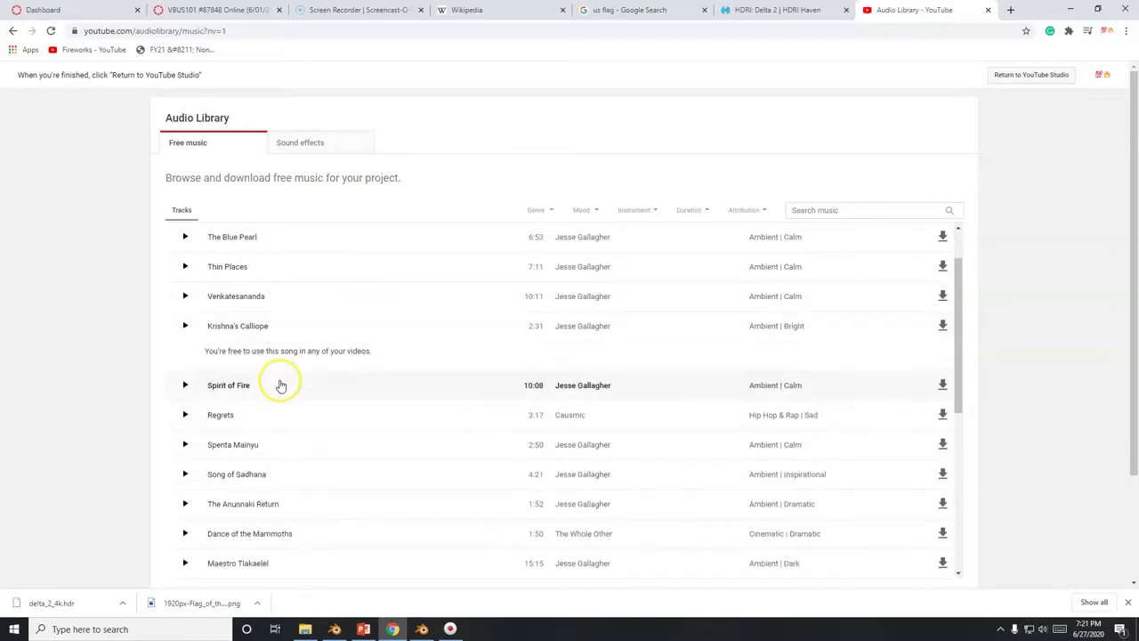
scroll(300, 425, down, 4)
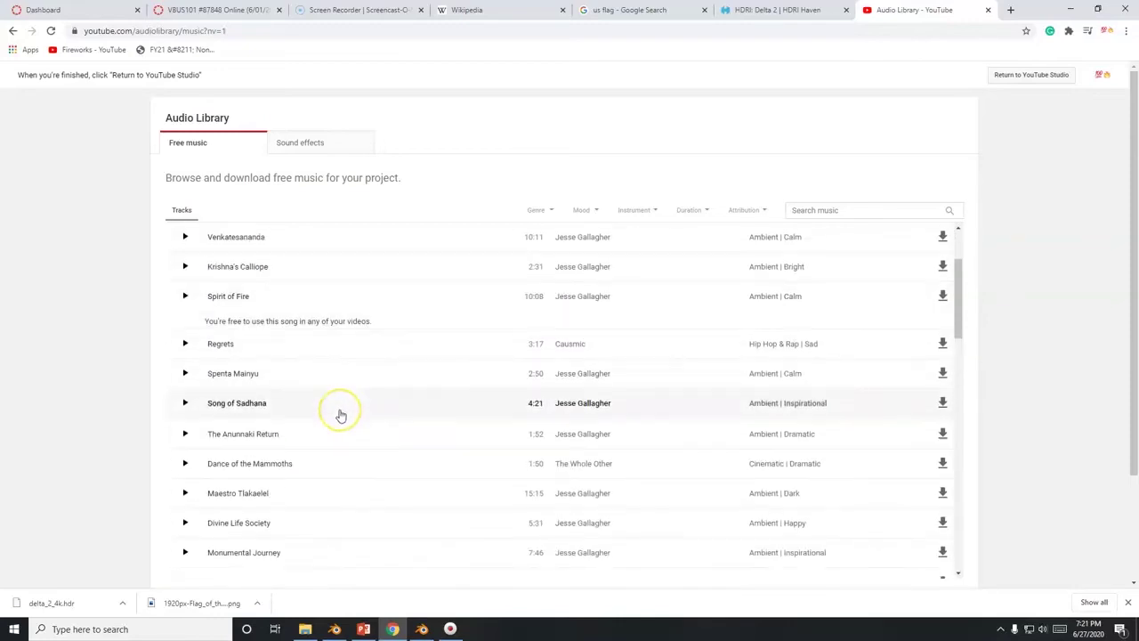
scroll(368, 469, down, 3)
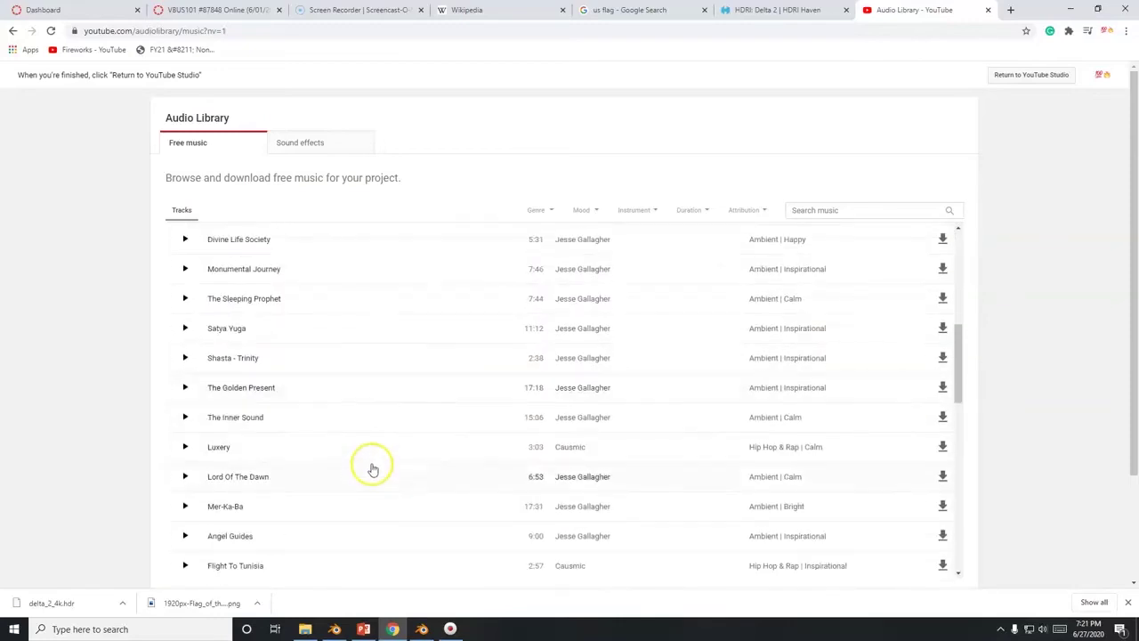
Search the free music tracks for "star spangled".
click(826, 211)
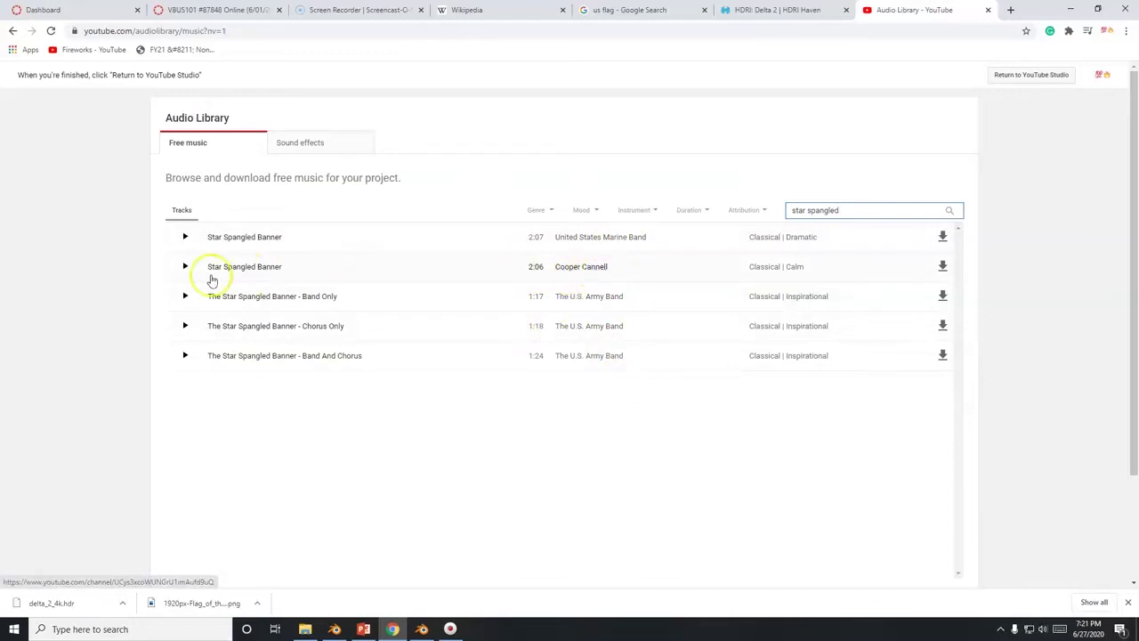
Preview Cooper Cannell's Star Spangled Banner and The Star Spangled Banner - Band Only, and download the Band Only track.
click(185, 267)
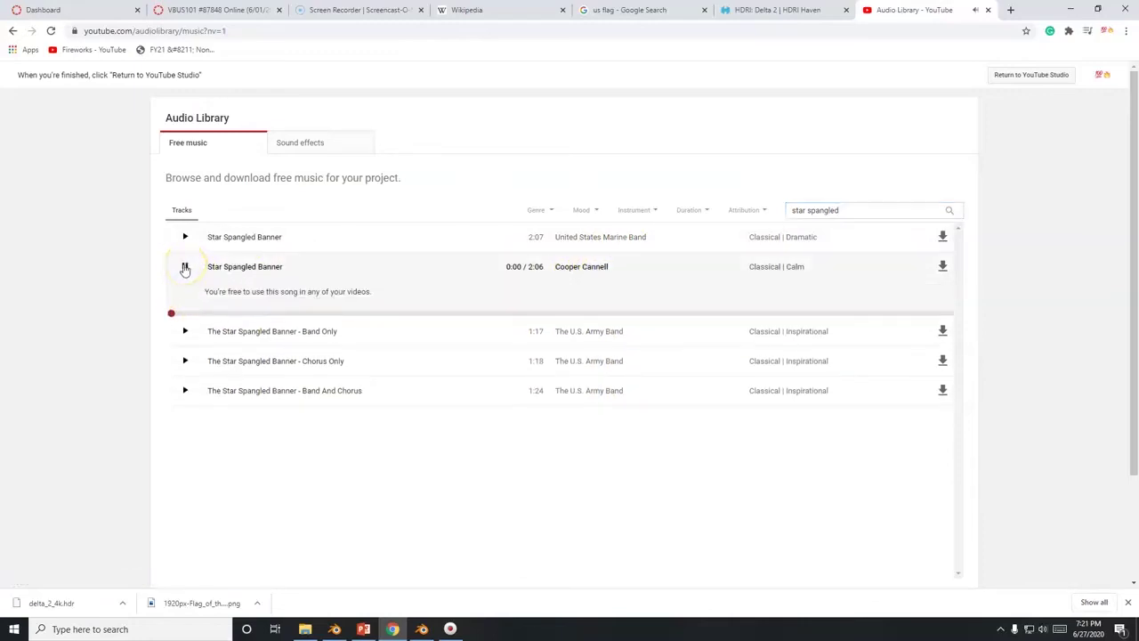
click(185, 268)
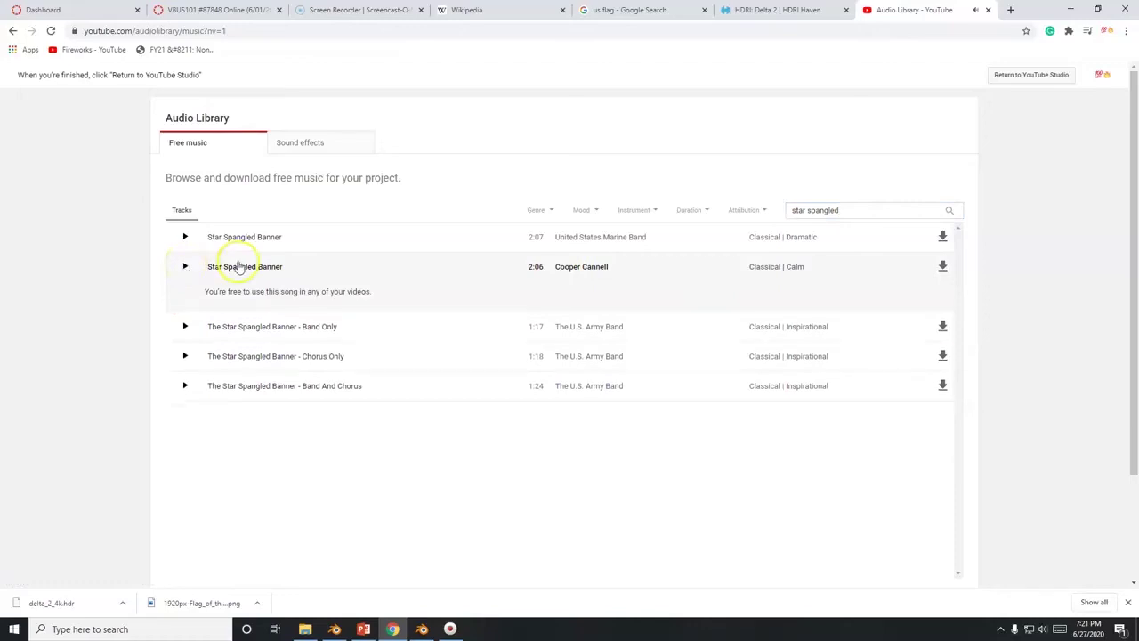
click(185, 326)
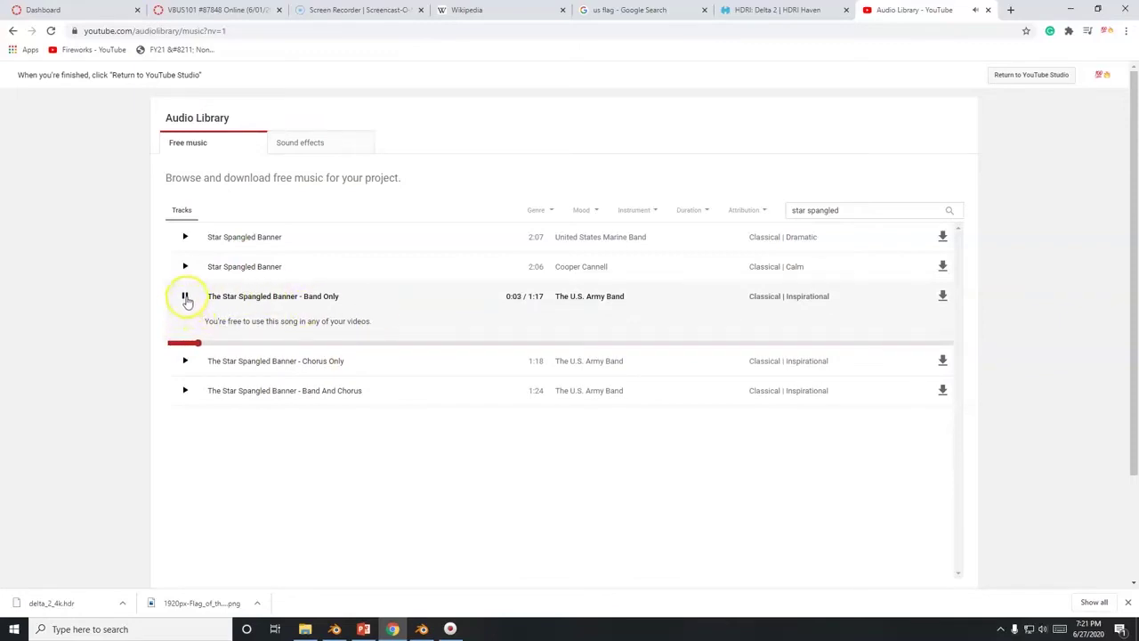
click(185, 298)
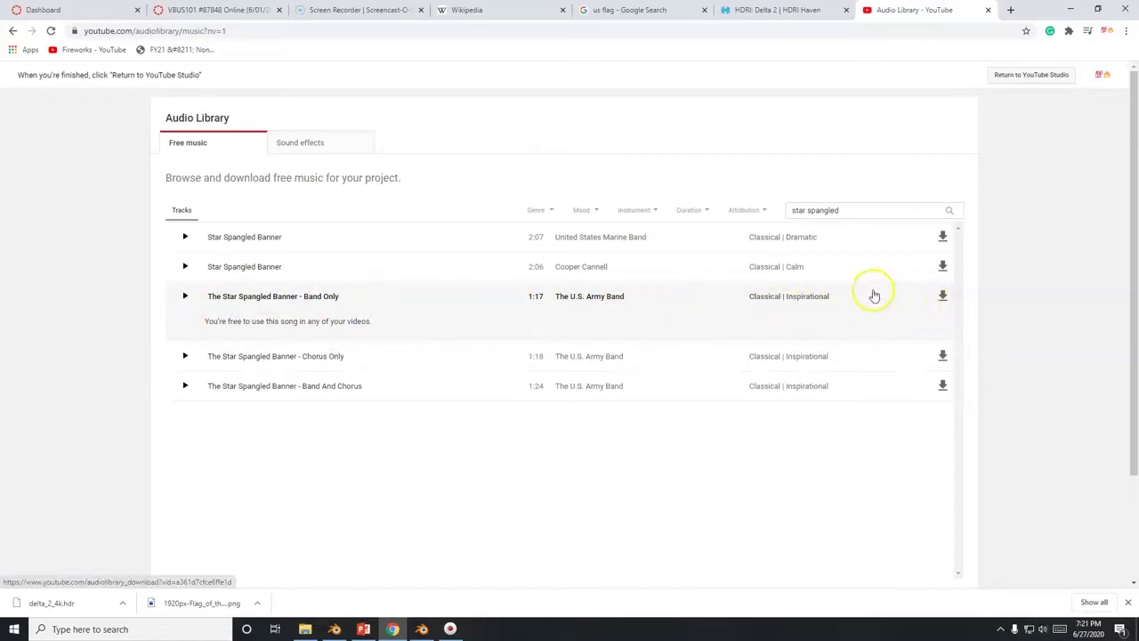
click(944, 296)
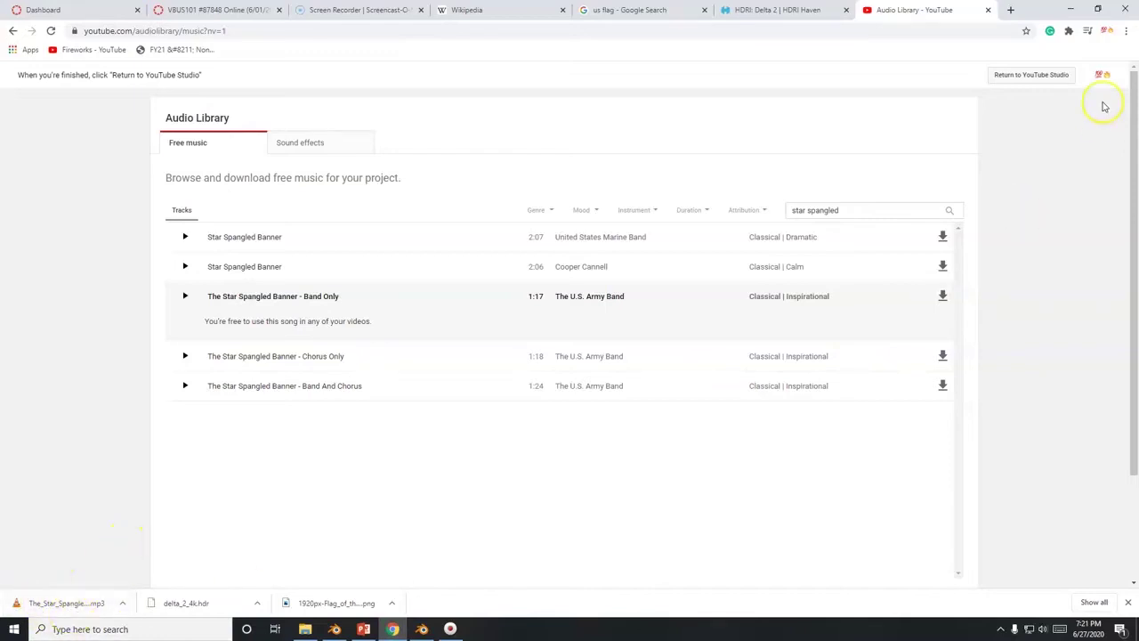
Shrink the Chrome window, reveal the desktop, copy the downloaded Star Spangled Banner MP3 onto it, and maximize Chrome again.
click(1098, 9)
click(1093, 9)
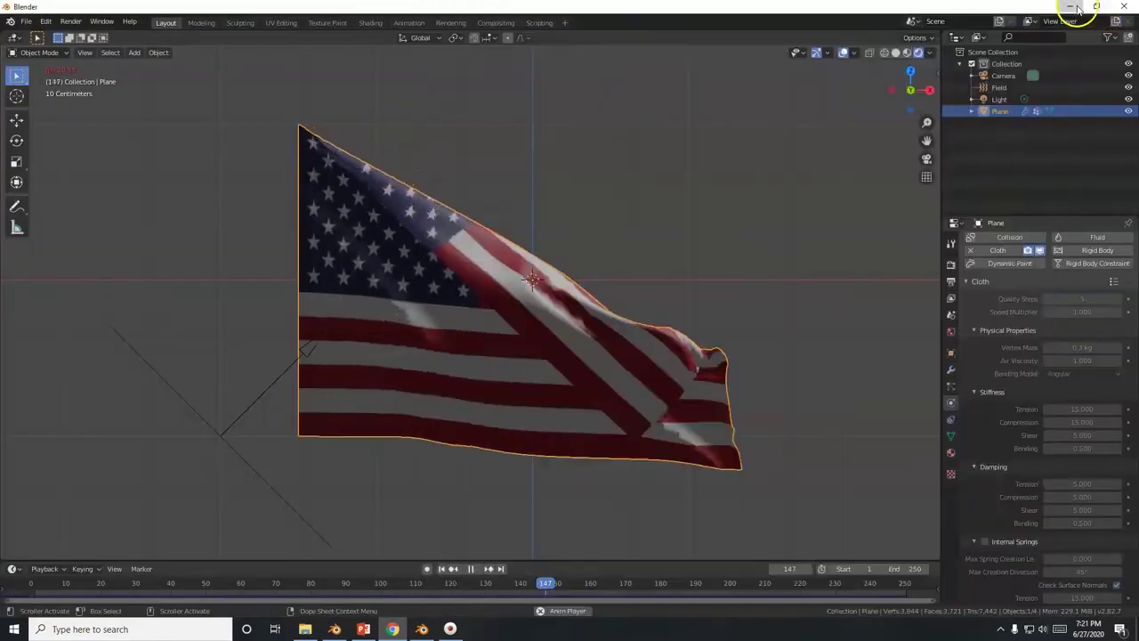
click(1074, 9)
click(1074, 9)
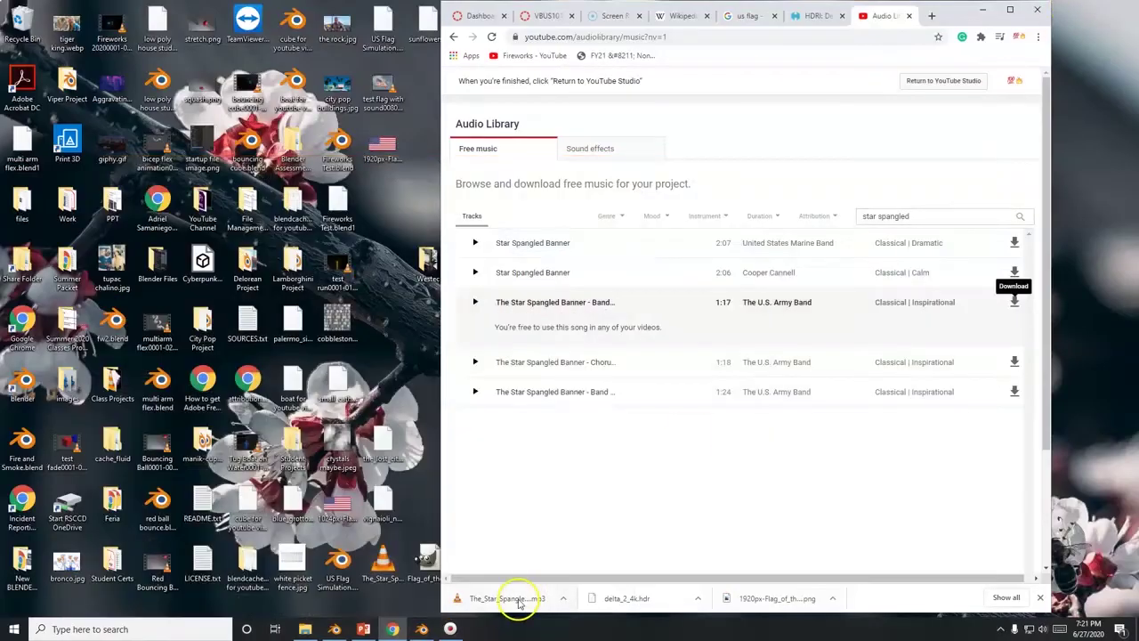
drag(519, 603, 418, 398)
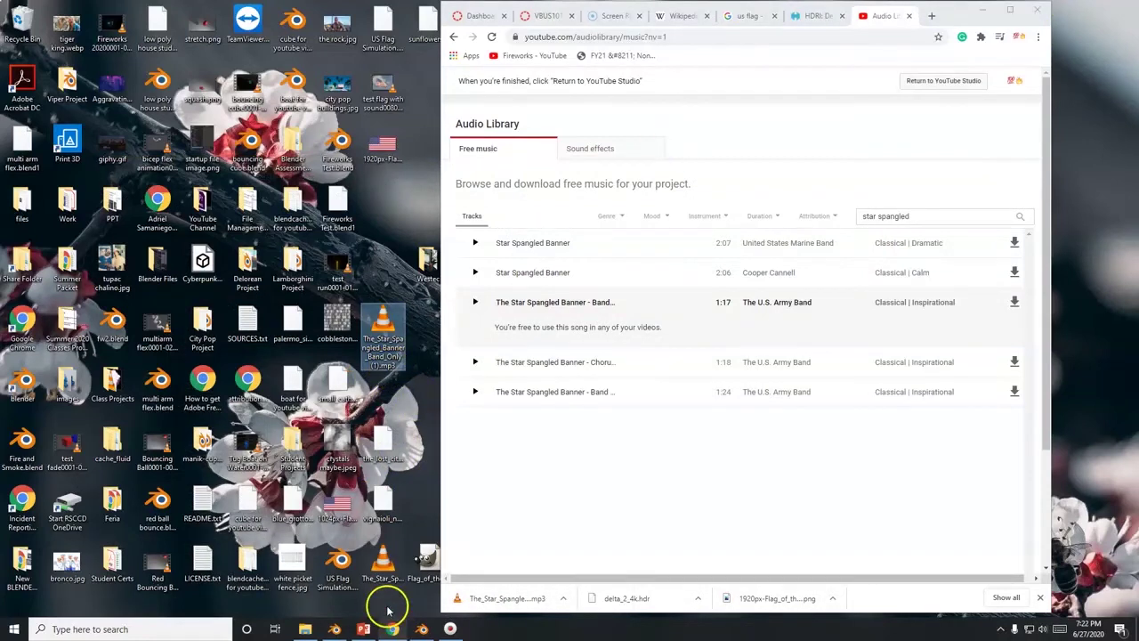
click(1013, 11)
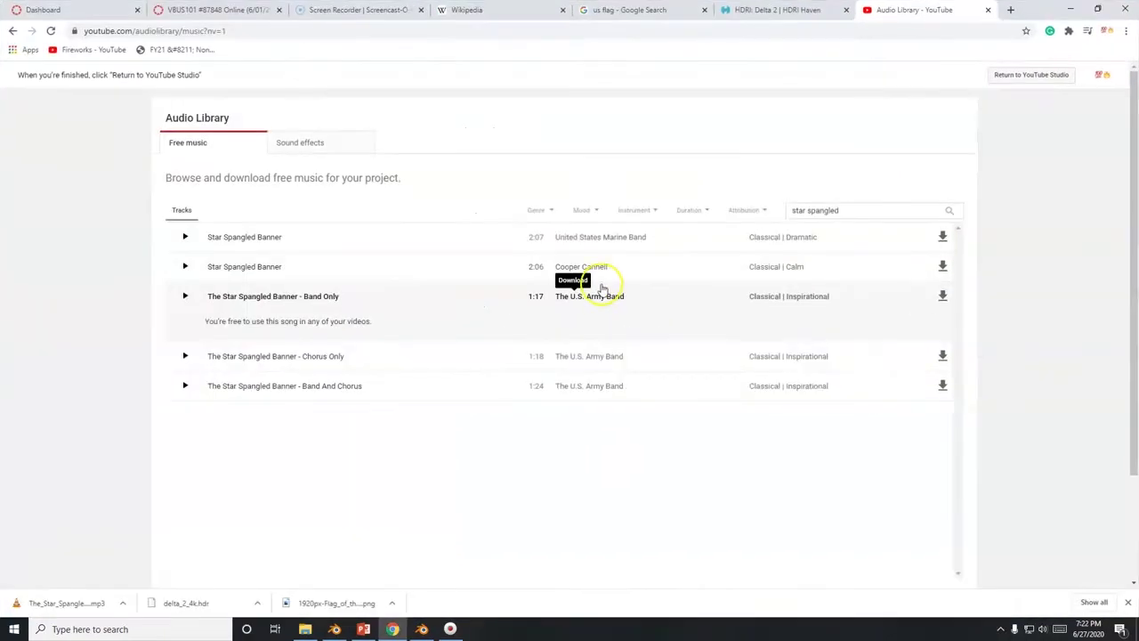
Switch to Blender, enlarge the timeline area, and view the playing flag animation from an angle.
click(422, 629)
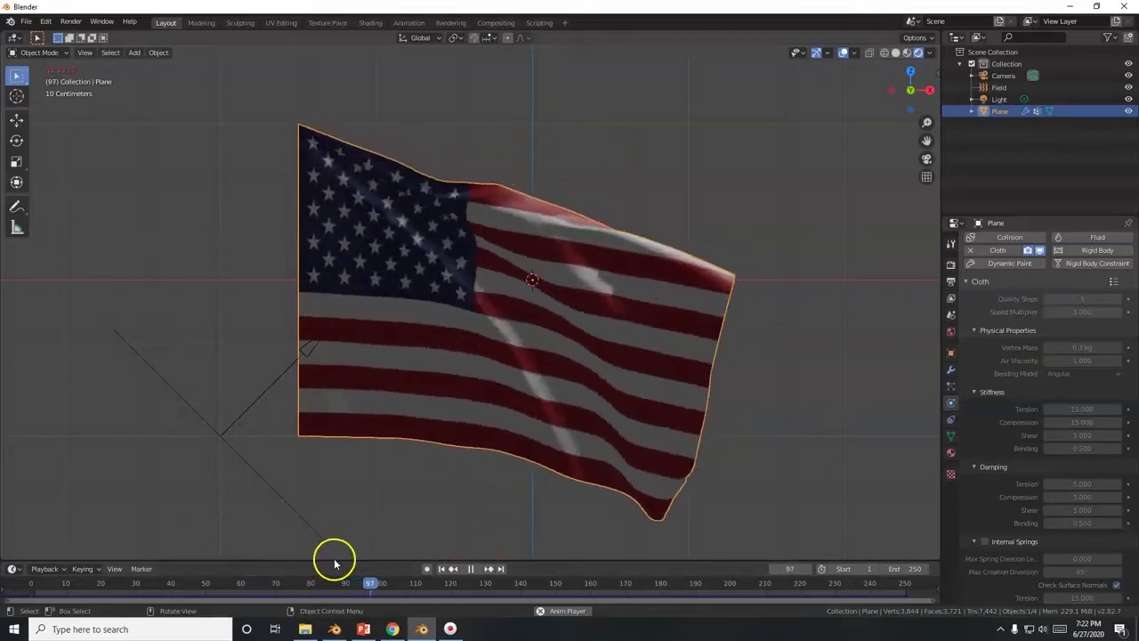
drag(335, 559, 346, 505)
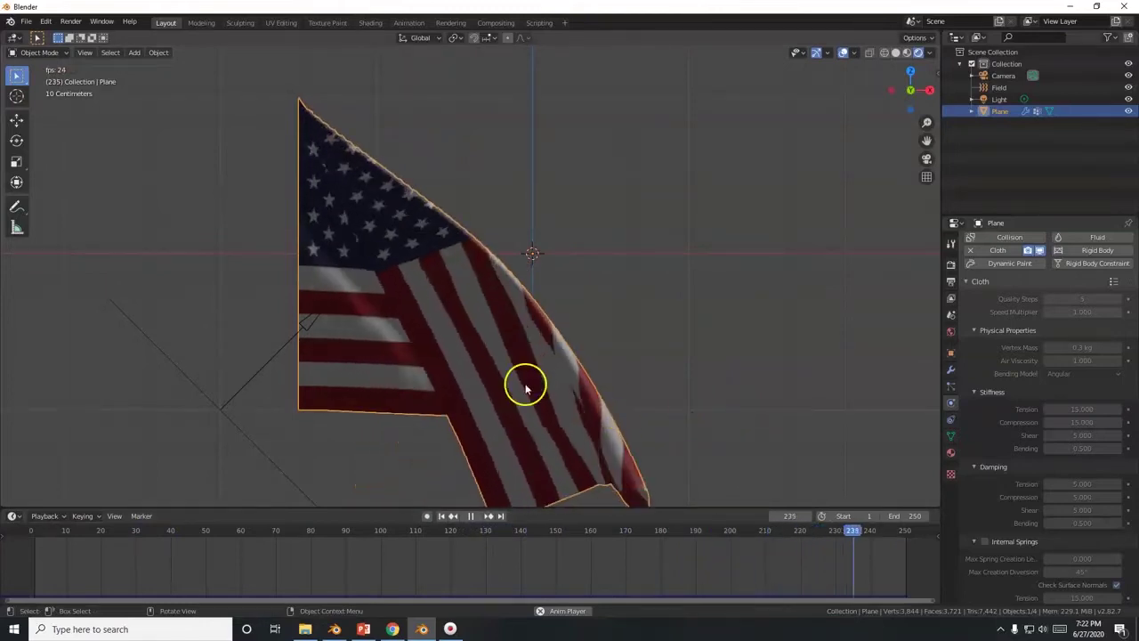
middle_drag(567, 371, 484, 392)
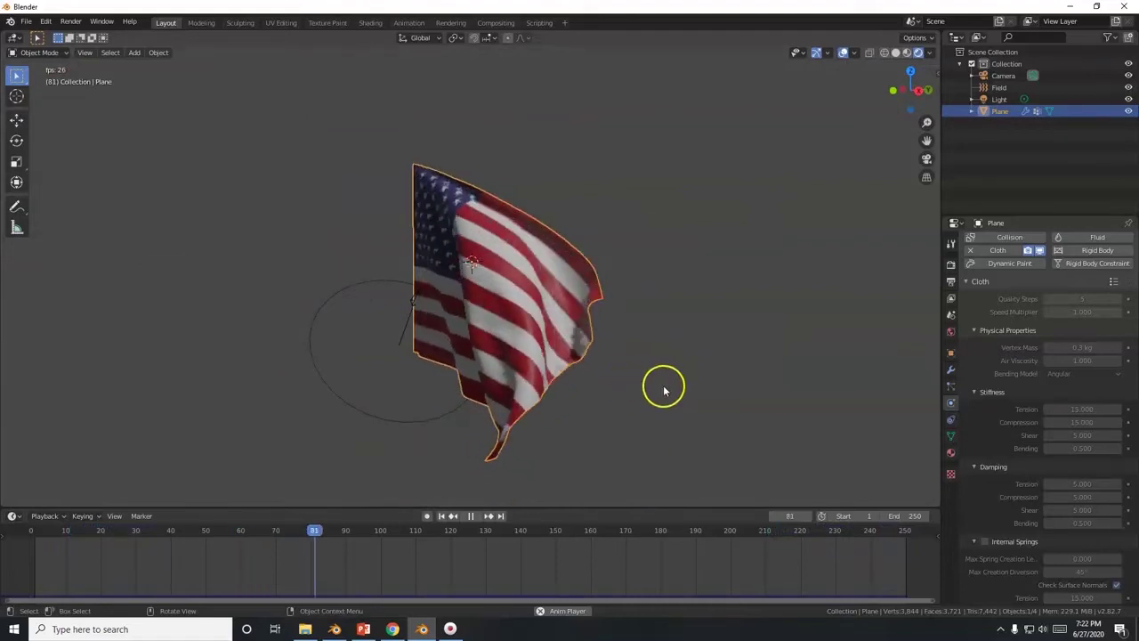
Set the world background color to an Environment Texture.
click(952, 332)
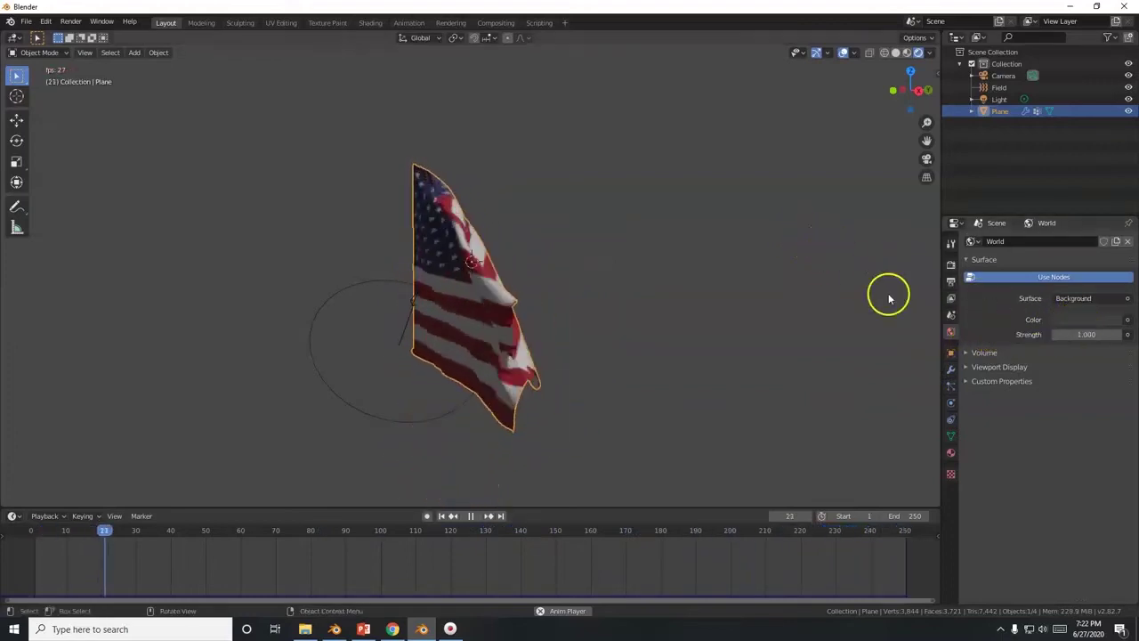
click(1128, 321)
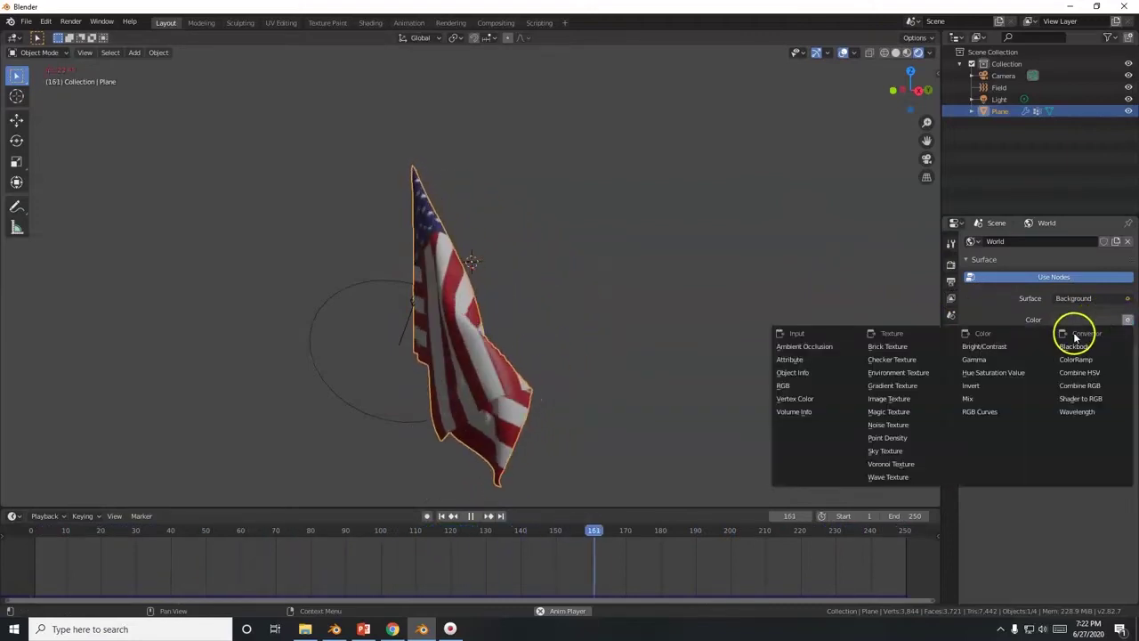
click(902, 374)
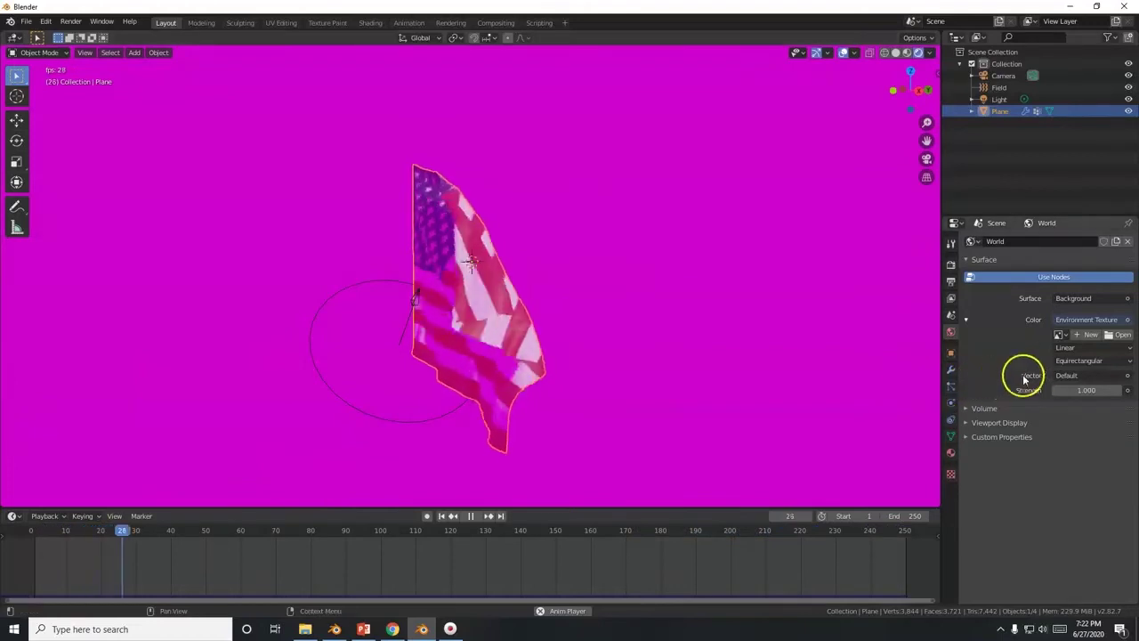
Open the file browser for the environment texture's image and look through the Desktop folder for the sky HDRI.
click(1120, 335)
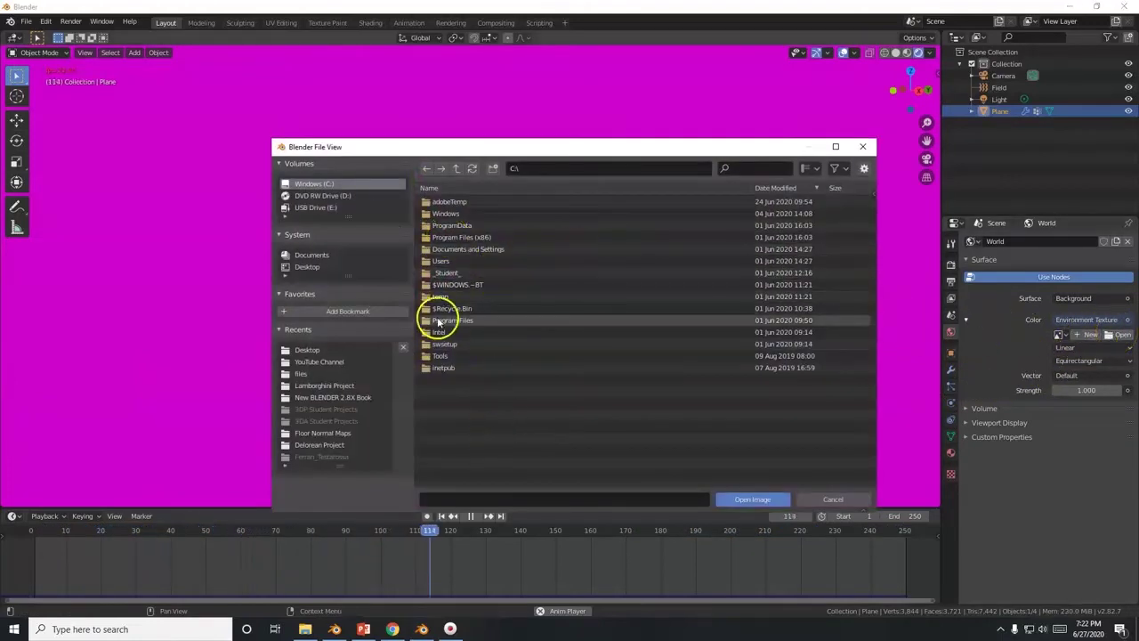
click(307, 267)
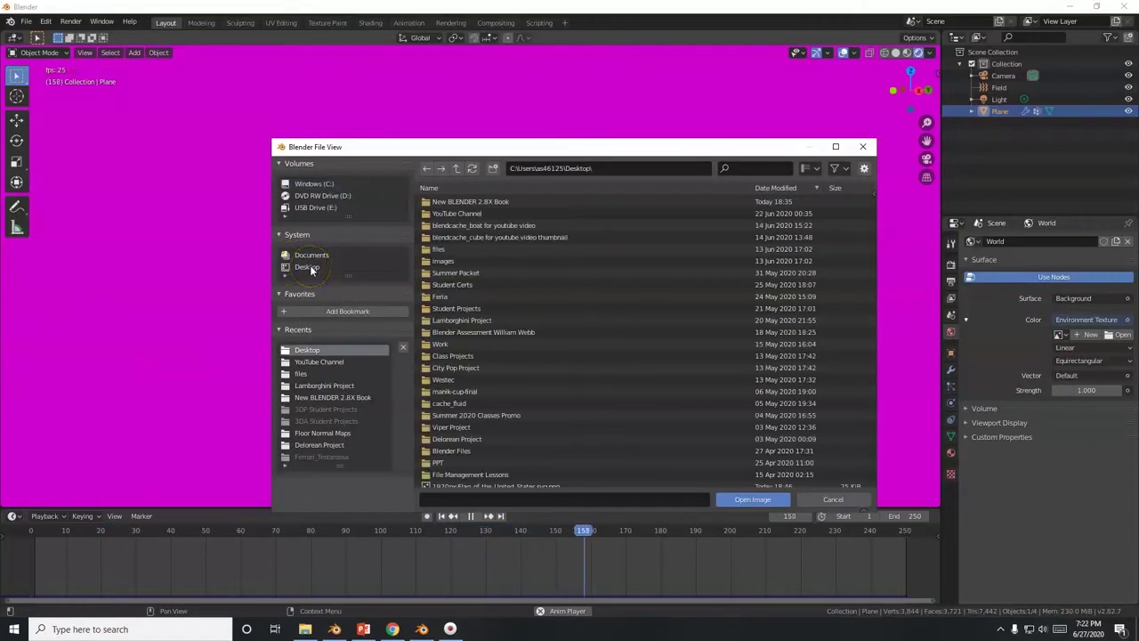
scroll(548, 356, down, 3)
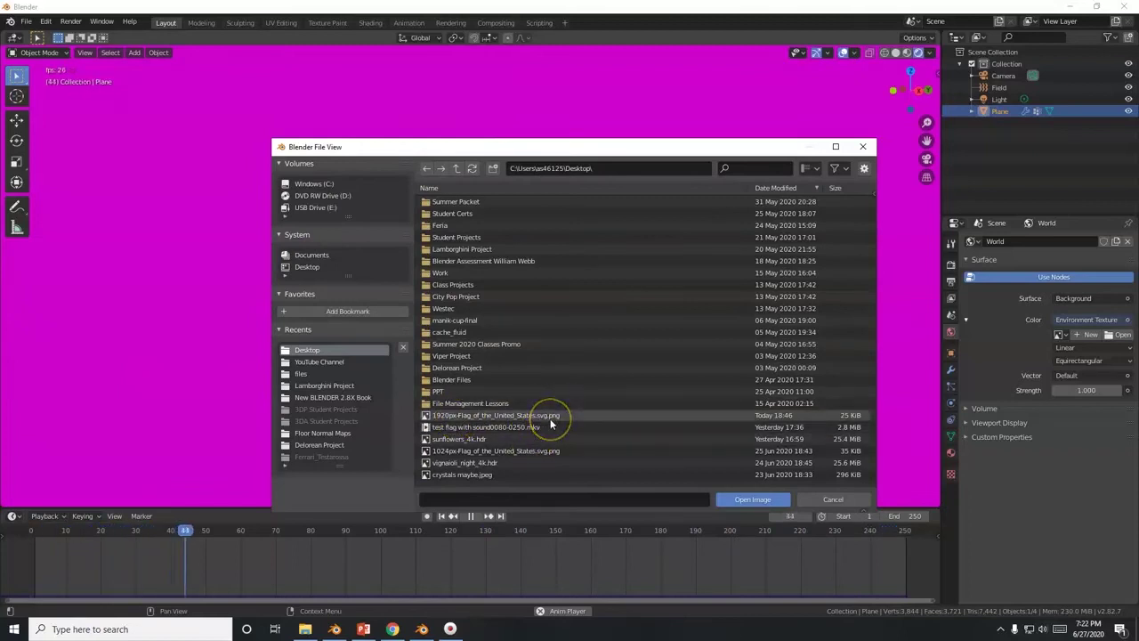
scroll(511, 425, down, 1)
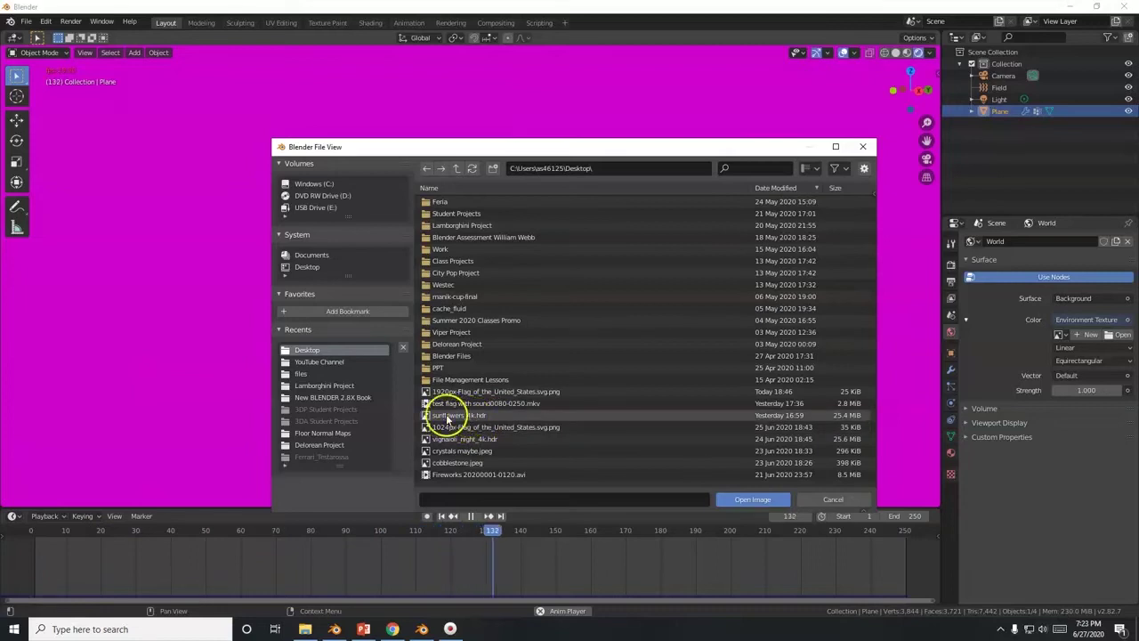
scroll(592, 414, down, 3)
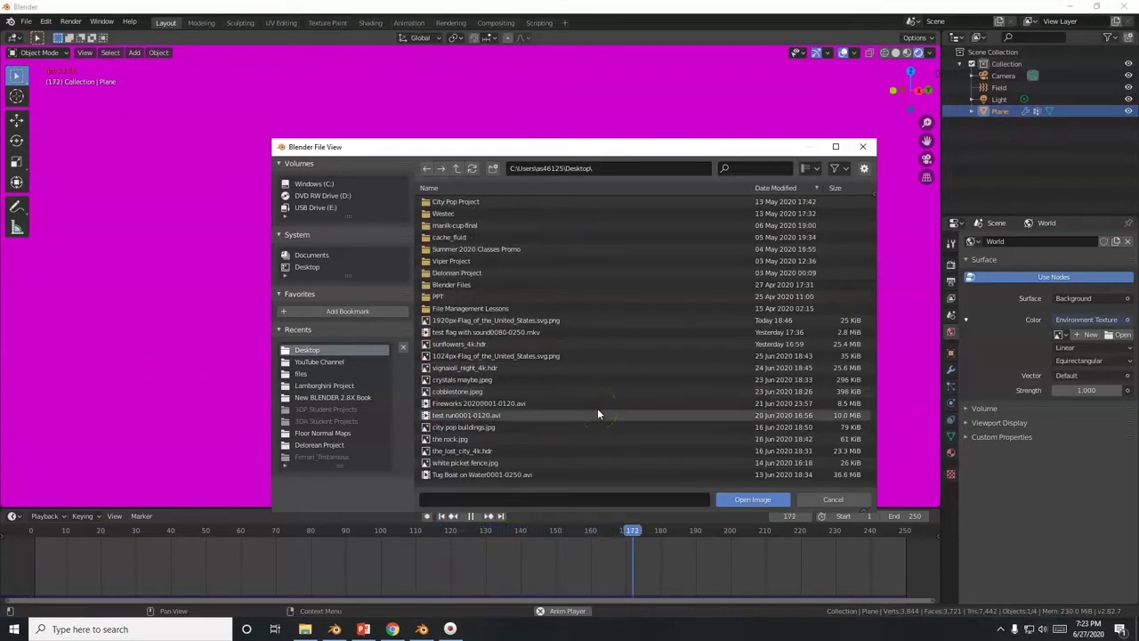
scroll(598, 408, down, 7)
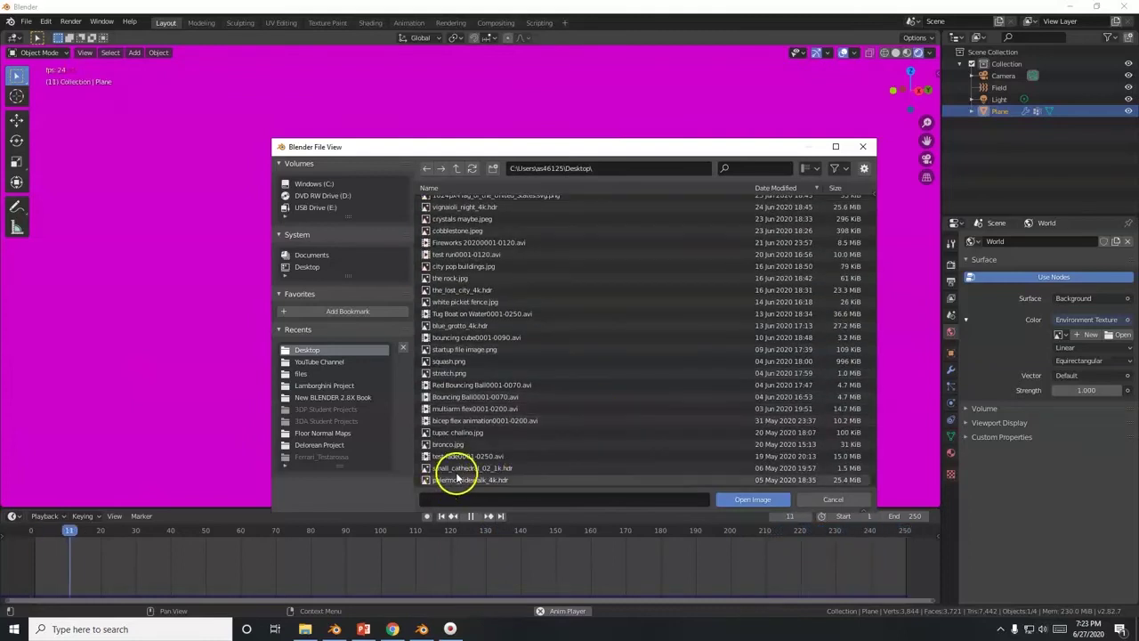
Check the HDRI download in Chrome, return to Blender, and search the Desktop files in both date-modified orders for it.
click(392, 629)
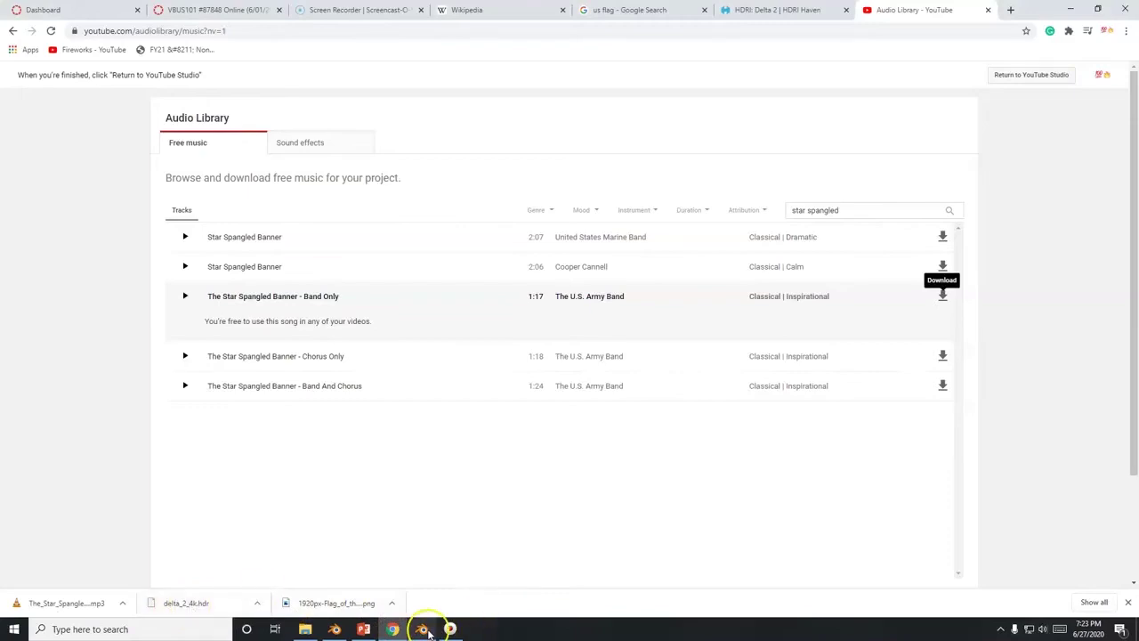
click(424, 629)
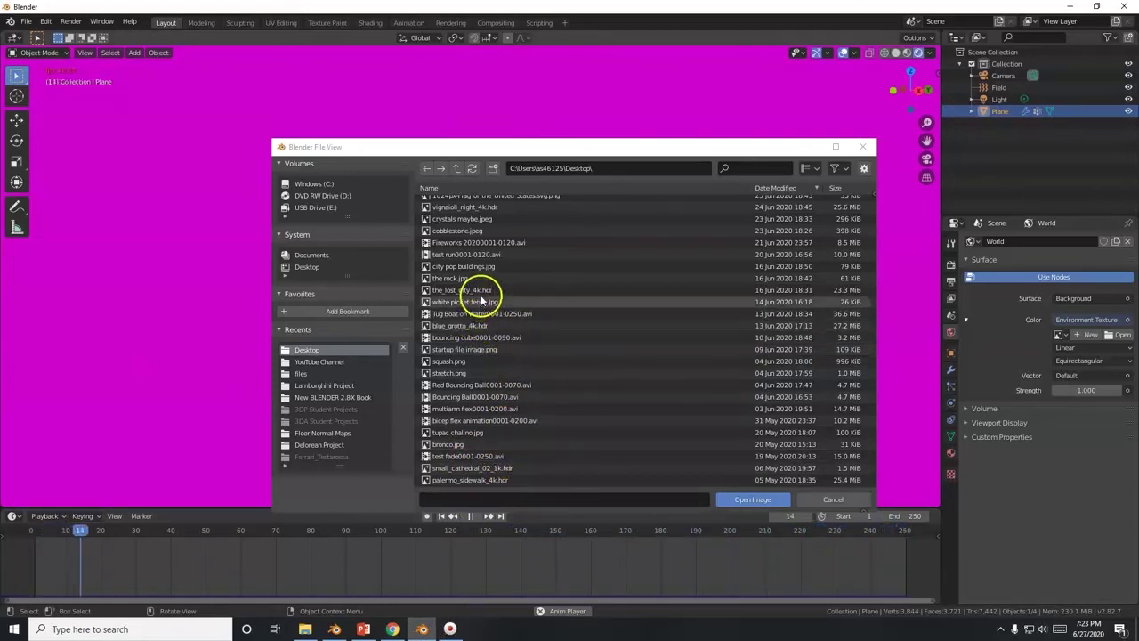
scroll(485, 285, up, 5)
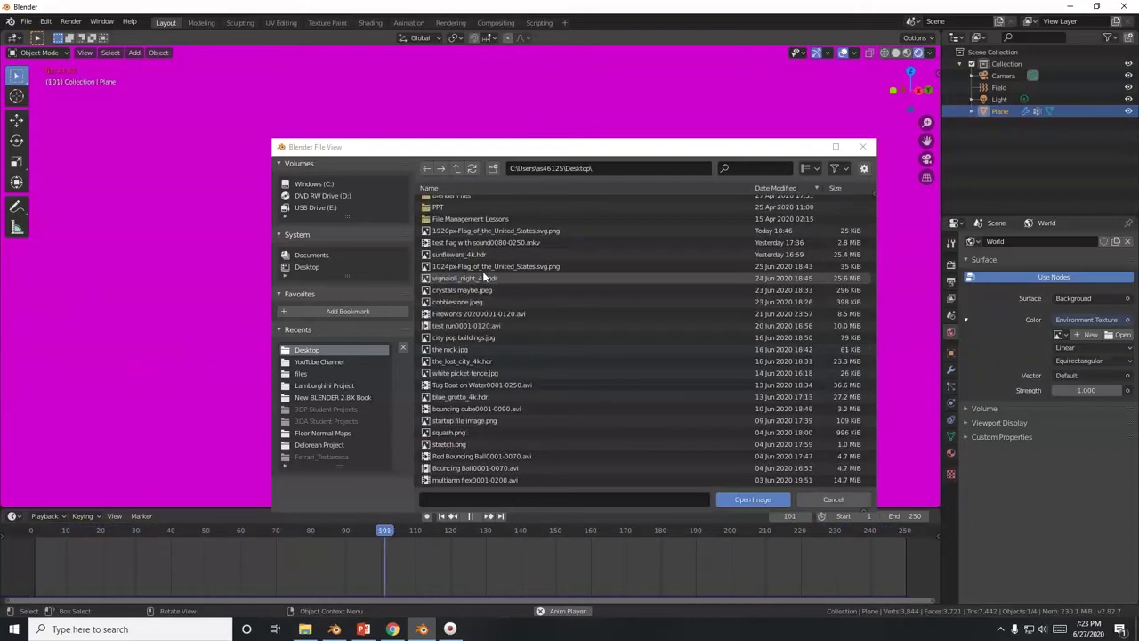
scroll(484, 277, up, 15)
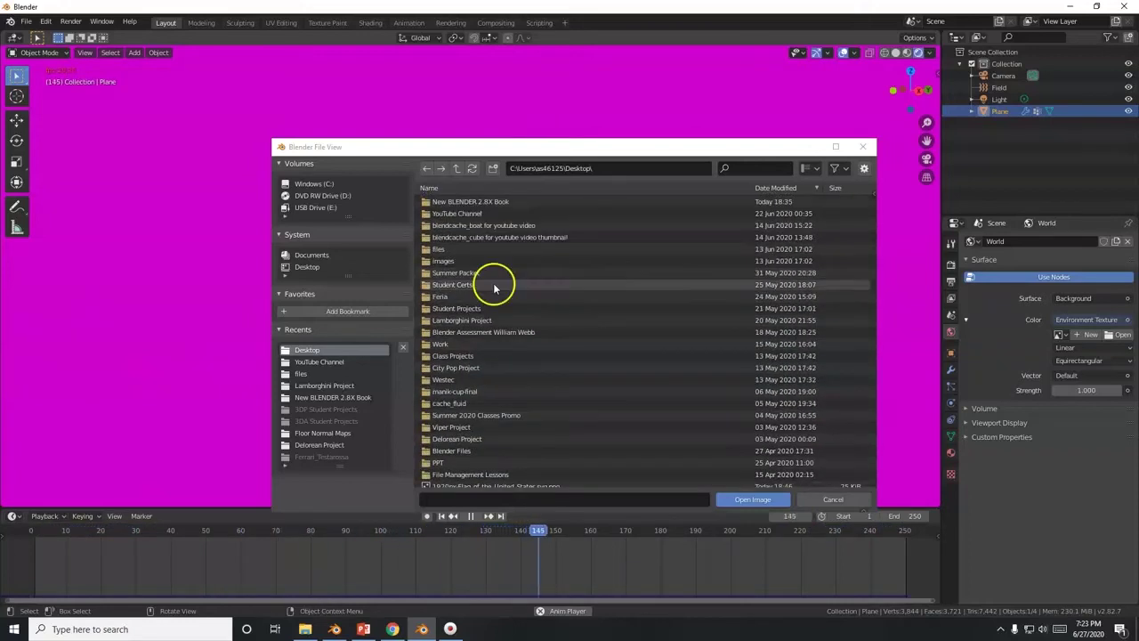
click(782, 189)
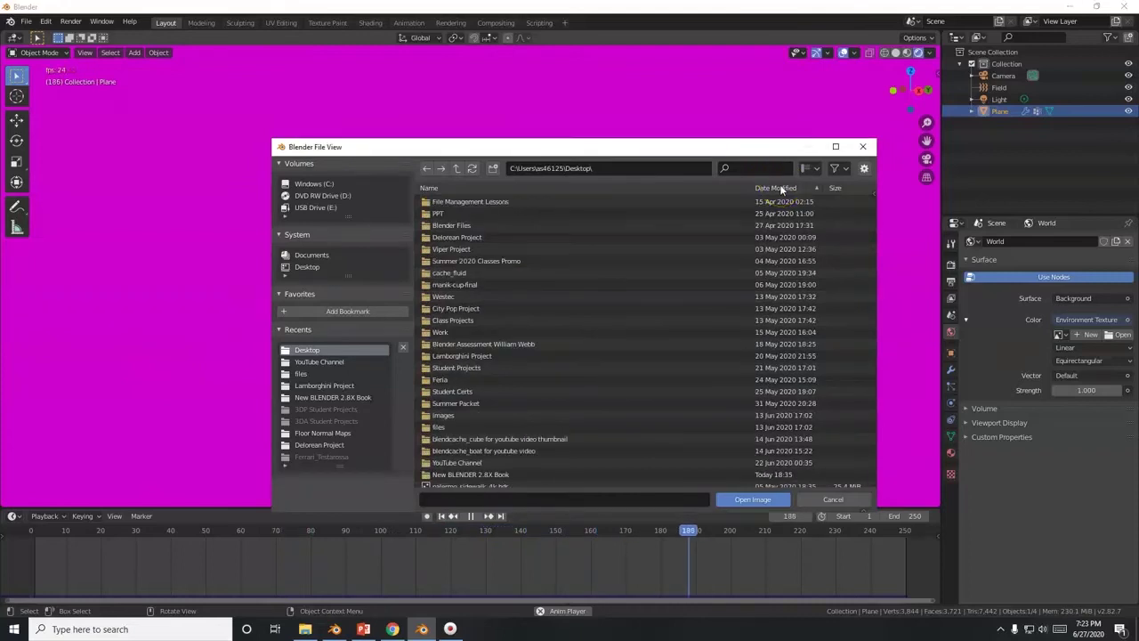
scroll(623, 297, down, 4)
scroll(636, 324, up, 4)
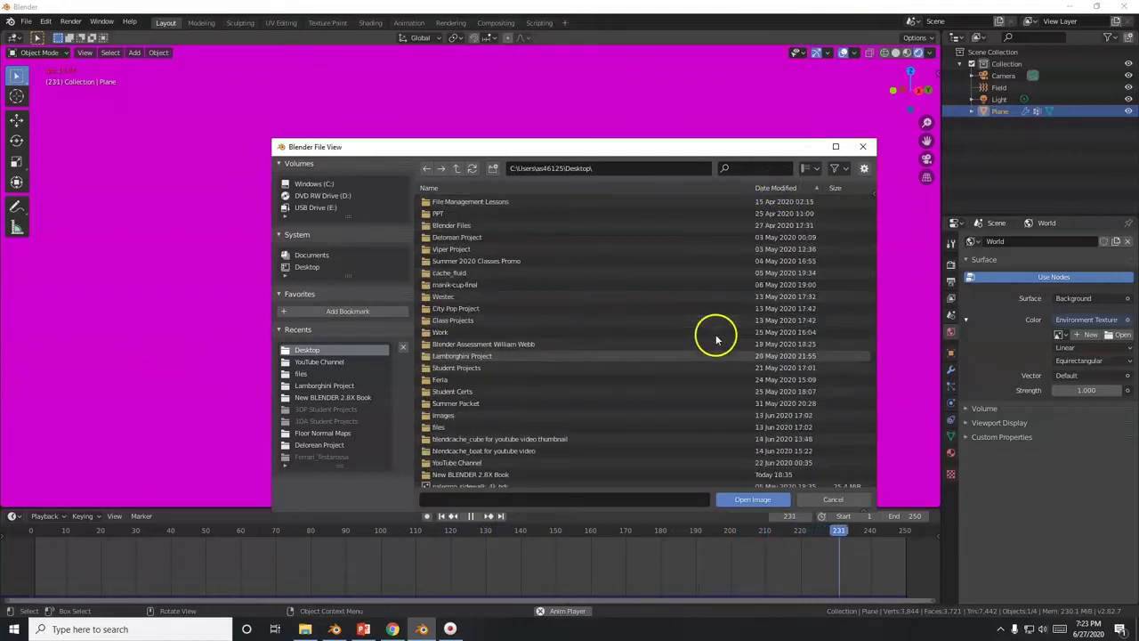
click(773, 189)
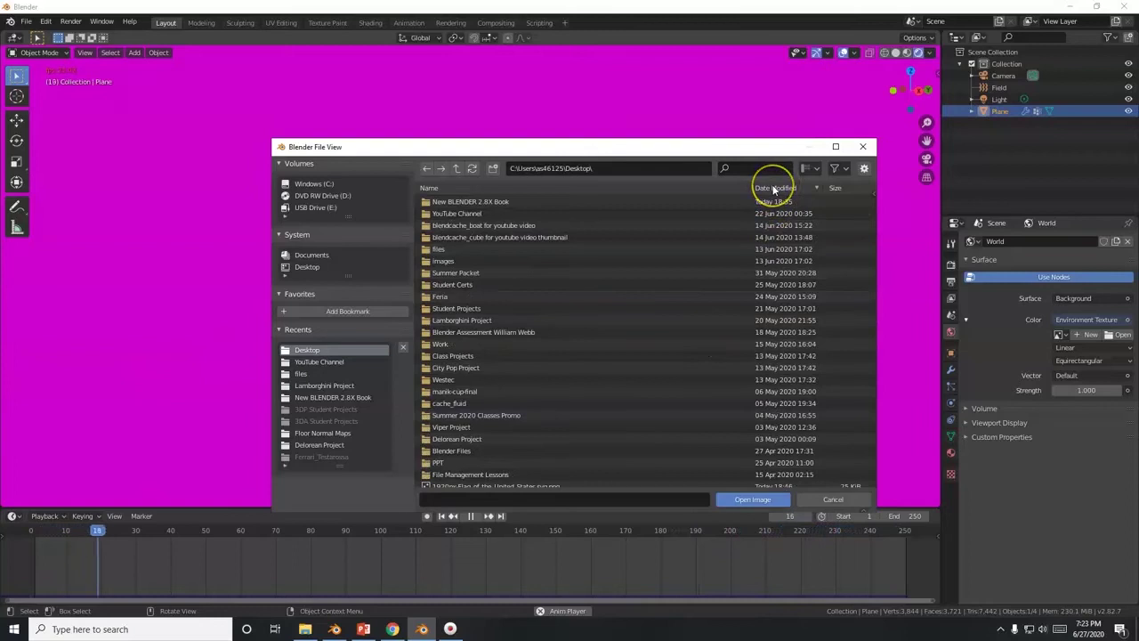
scroll(720, 282, down, 5)
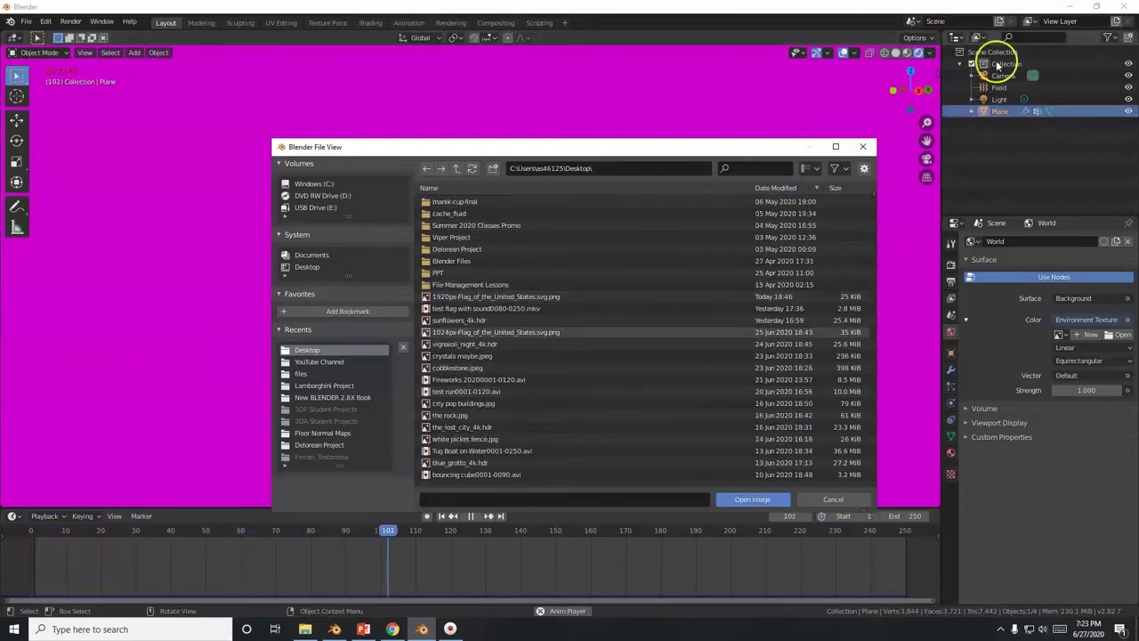
Minimize Blender, shrink the Chrome window, and copy the downloaded delta_2_4k.hdr onto the desktop.
click(1073, 7)
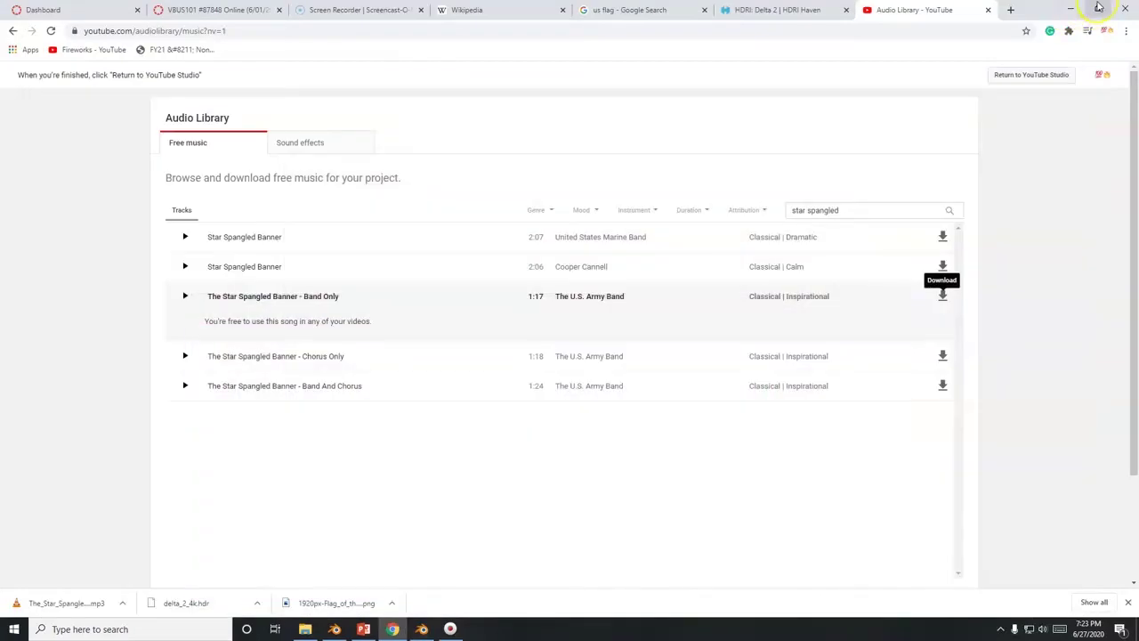
click(1099, 7)
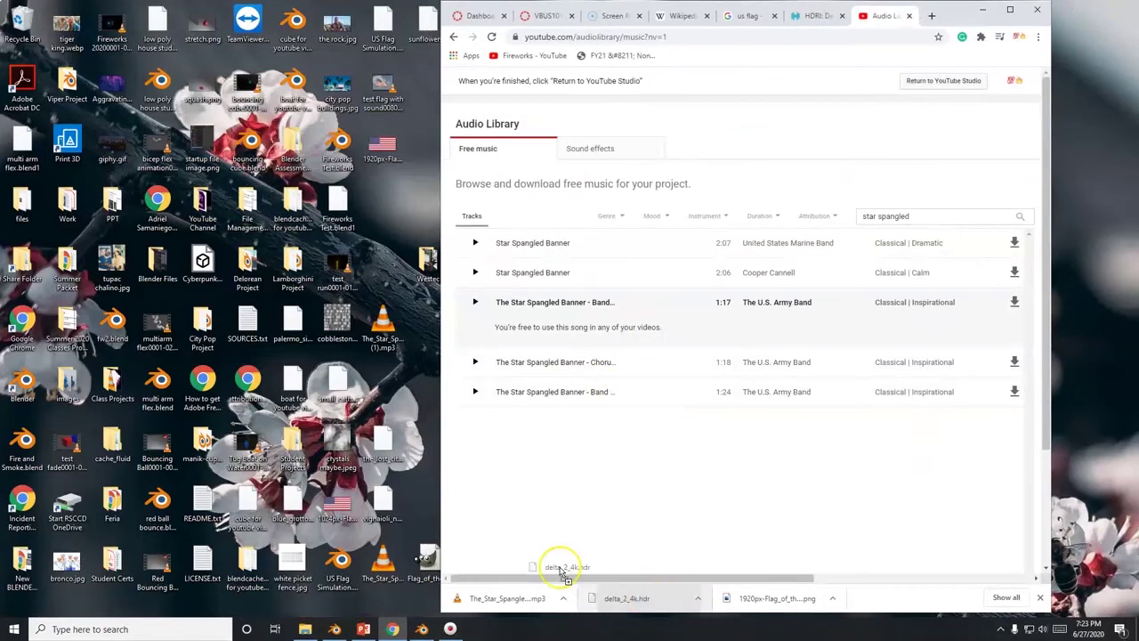
drag(563, 575, 413, 500)
drag(387, 229, 389, 223)
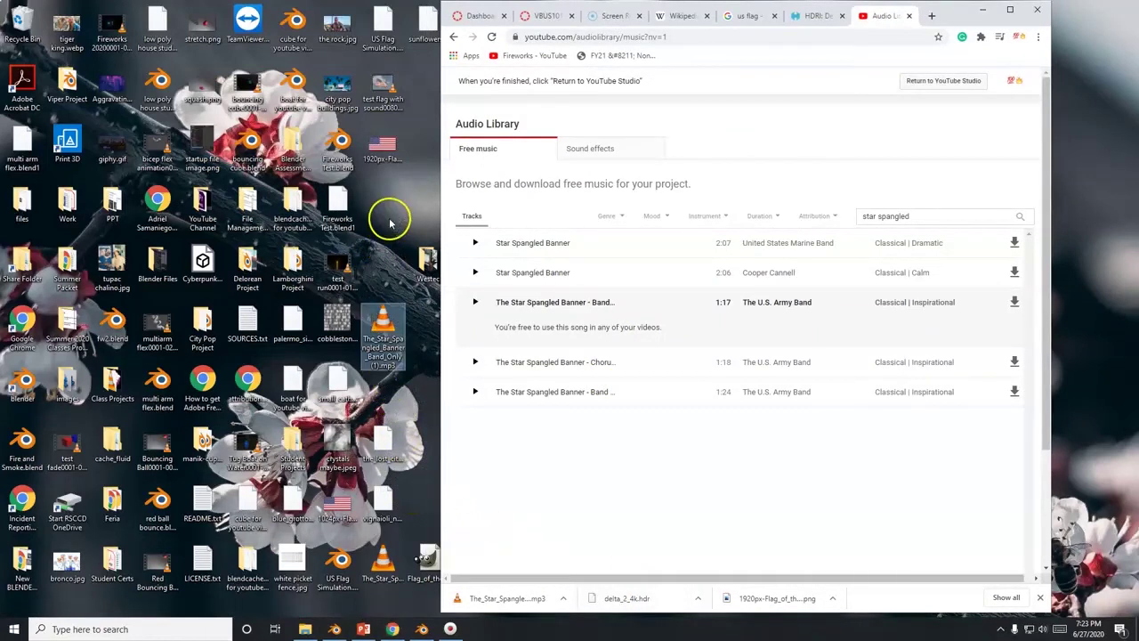
click(392, 628)
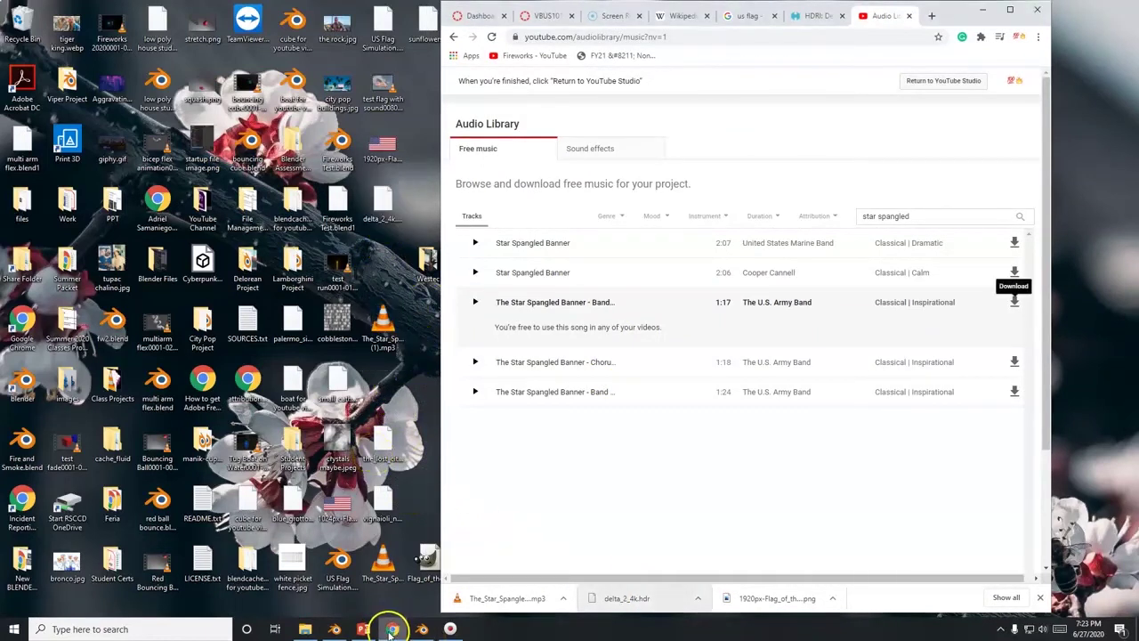
Switch to the extra Blender instance with the default cube and close it, discarding its changes.
click(422, 629)
click(334, 629)
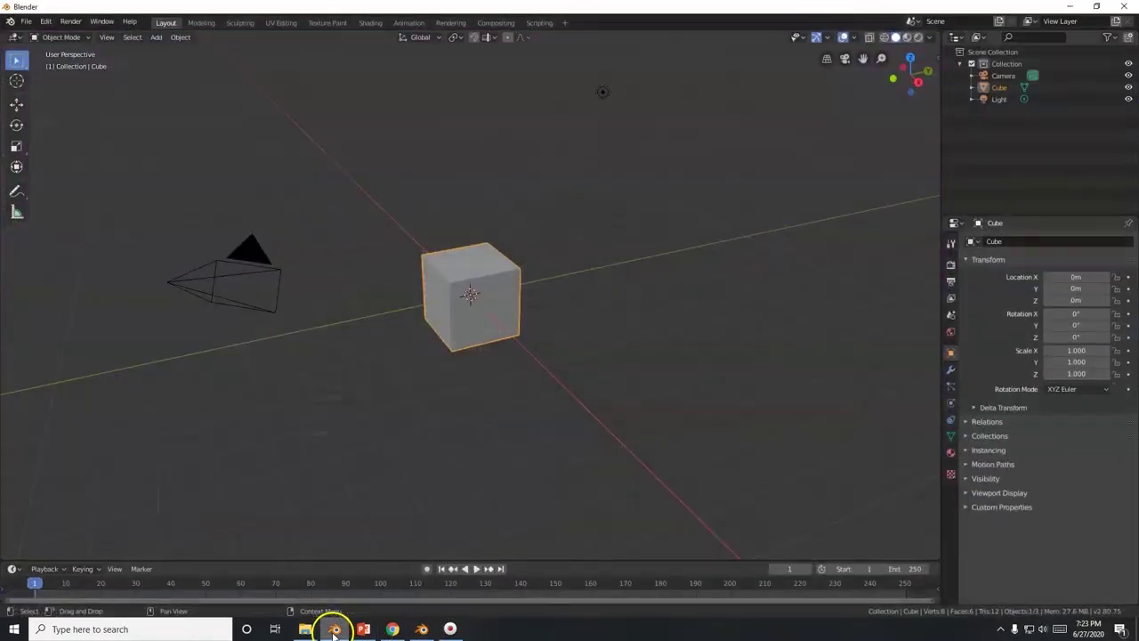
click(1122, 6)
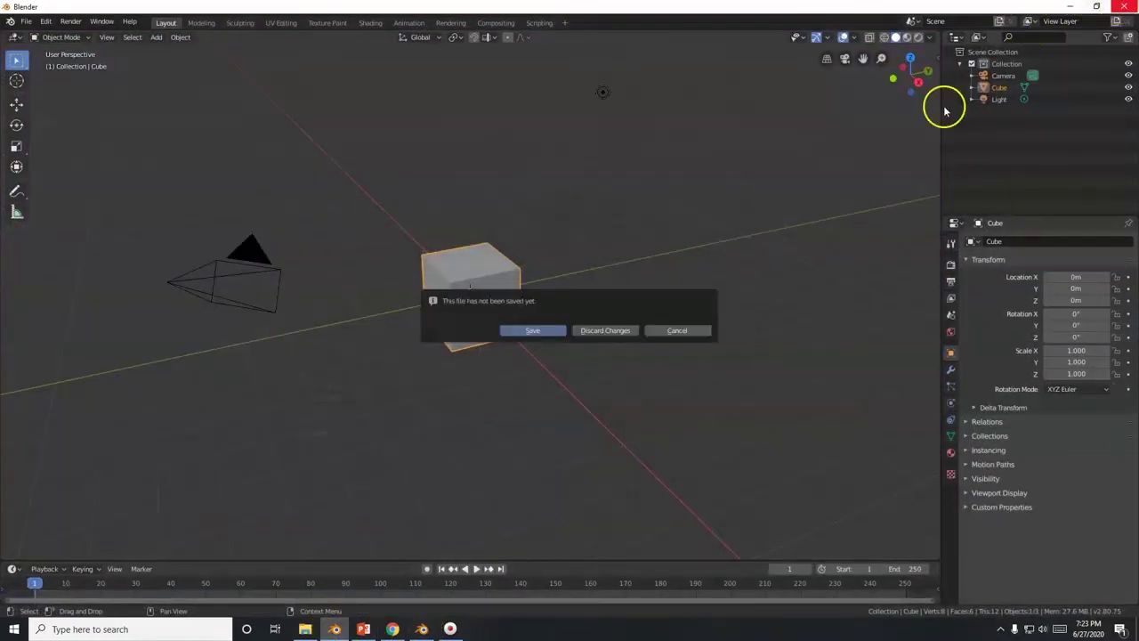
click(603, 331)
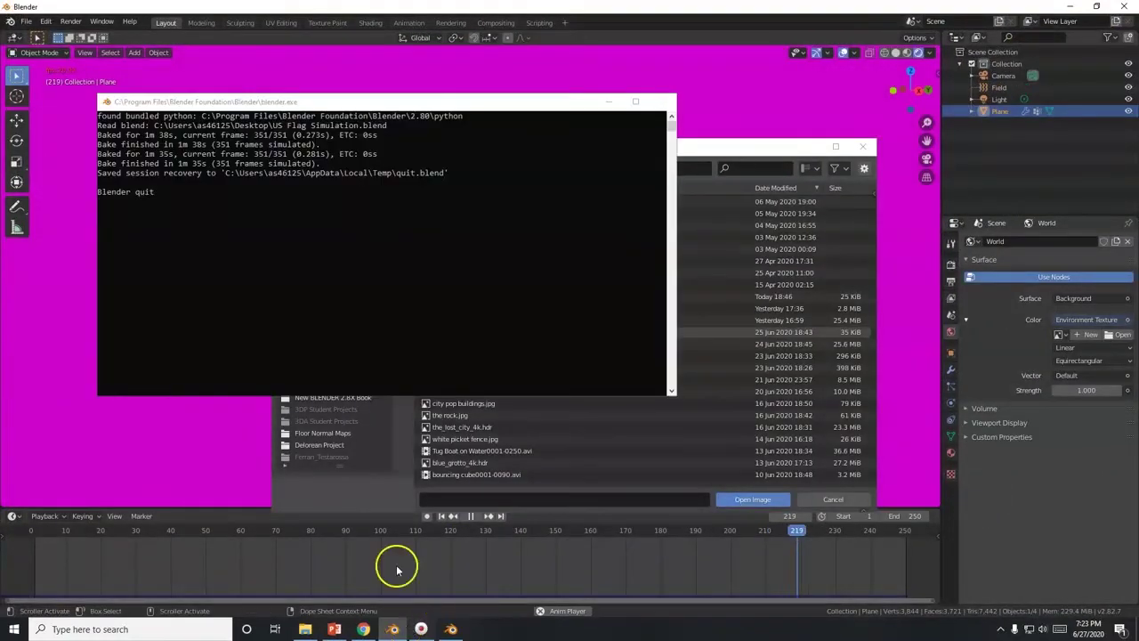
Load sunflowers_4k.hdr from the Desktop folder as the world's environment texture image.
scroll(608, 343, up, 5)
scroll(458, 445, down, 2)
scroll(577, 458, down, 8)
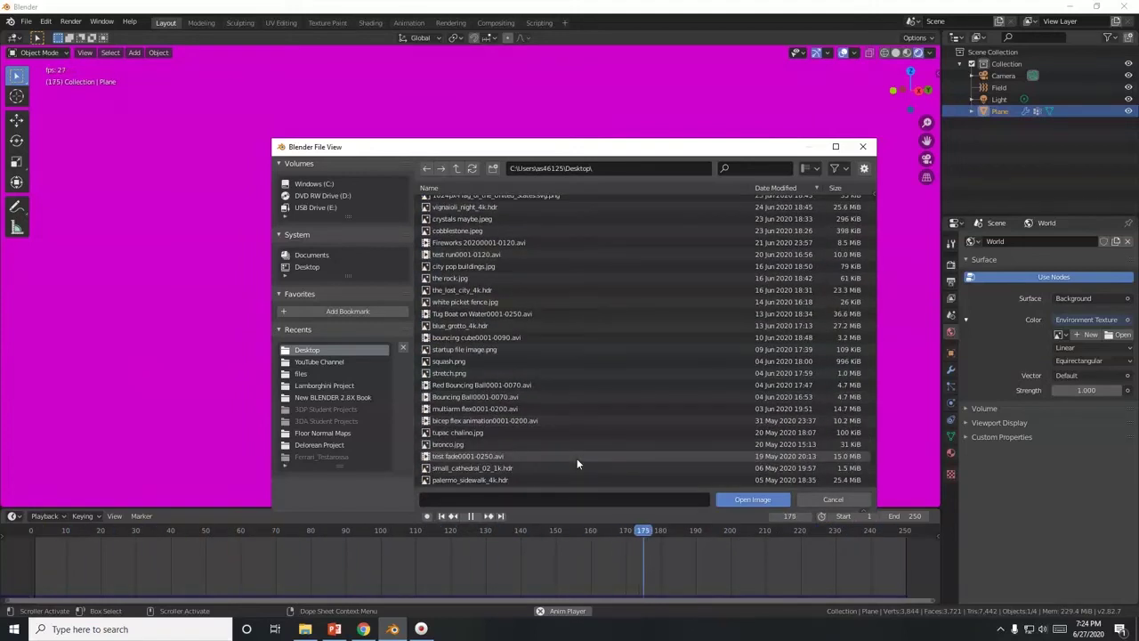
scroll(577, 463, up, 2)
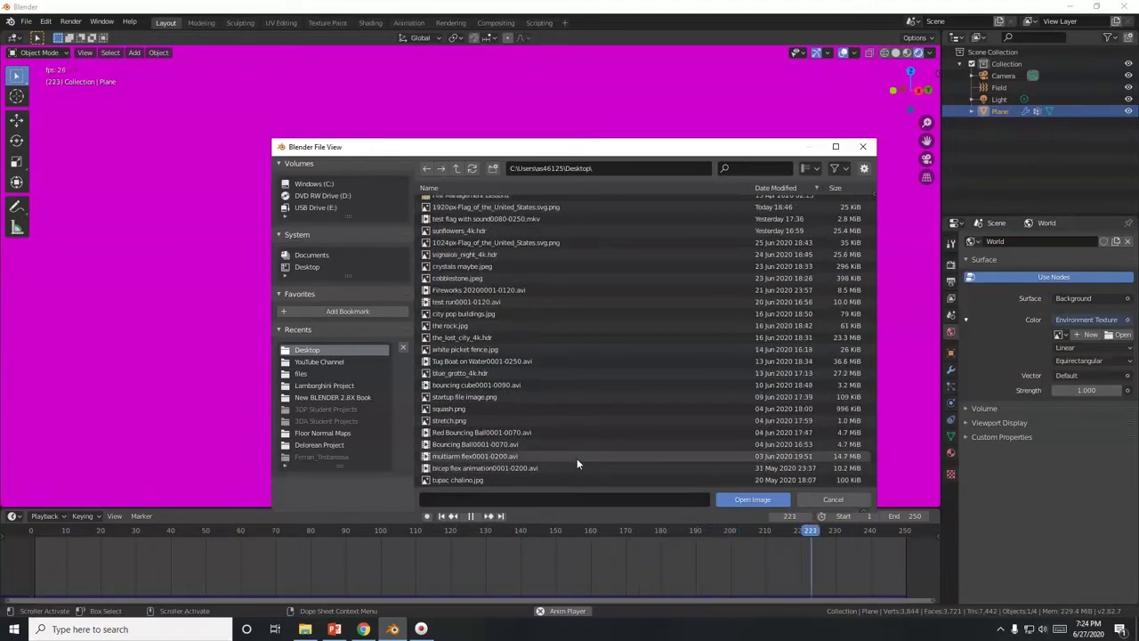
scroll(576, 462, up, 2)
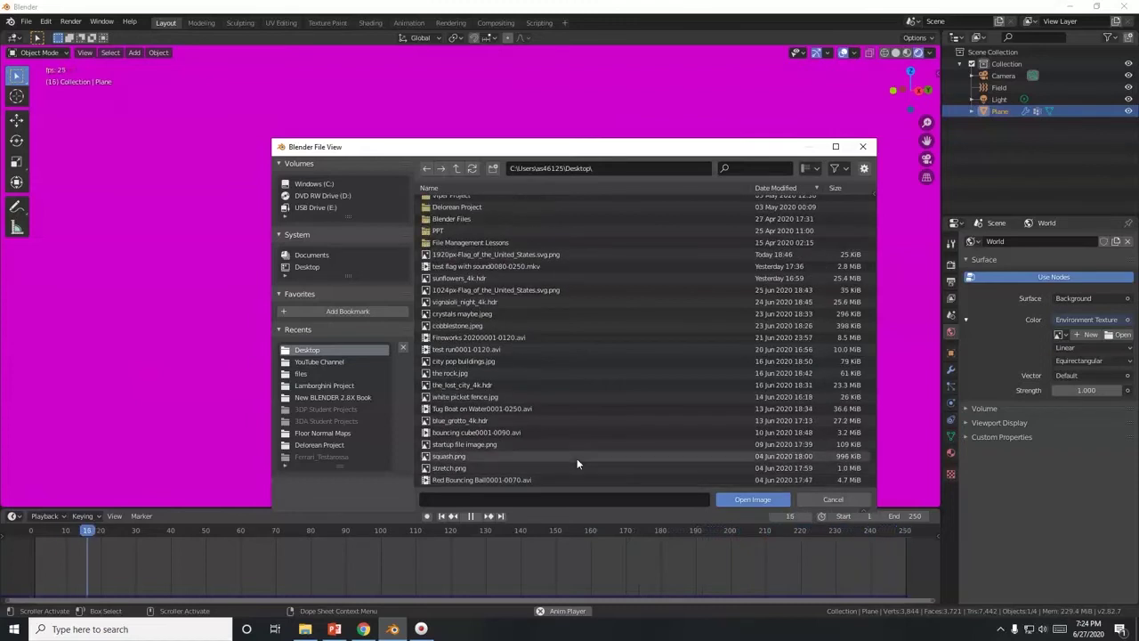
double_click(473, 278)
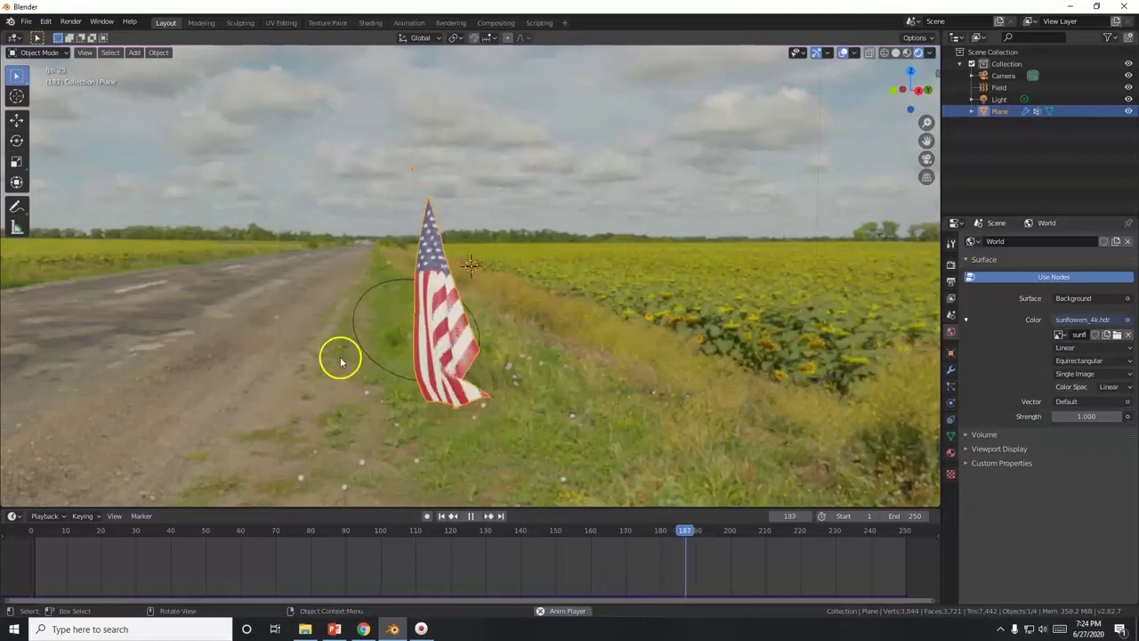
Try a roughness of 0 on the flag's material, and set its Roughness to 1.000.
middle_drag(339, 356, 460, 344)
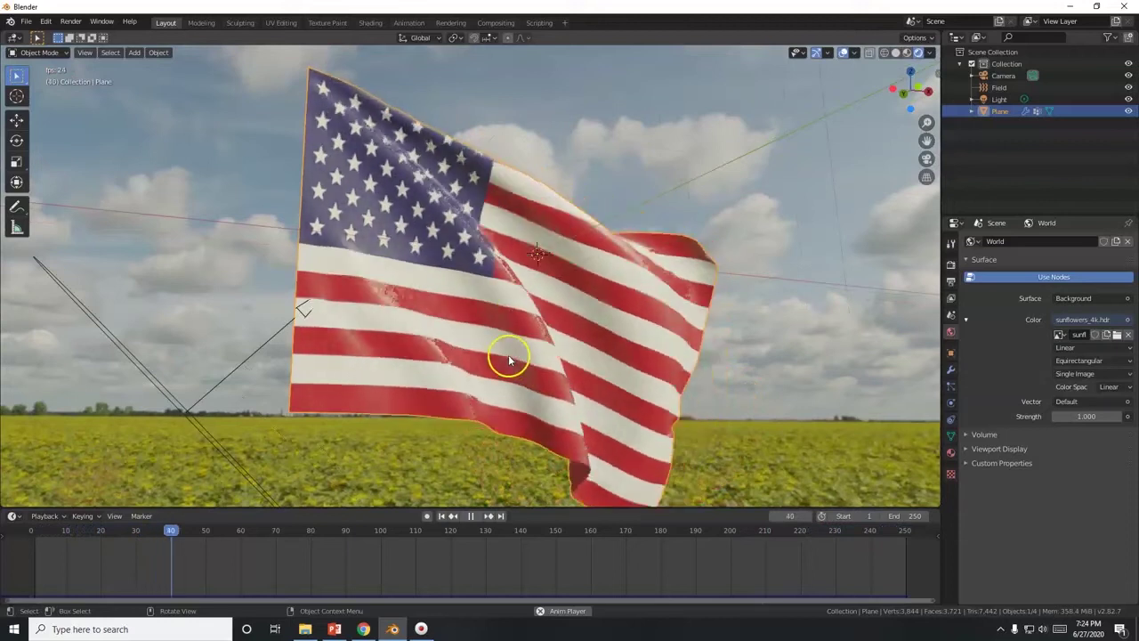
click(951, 453)
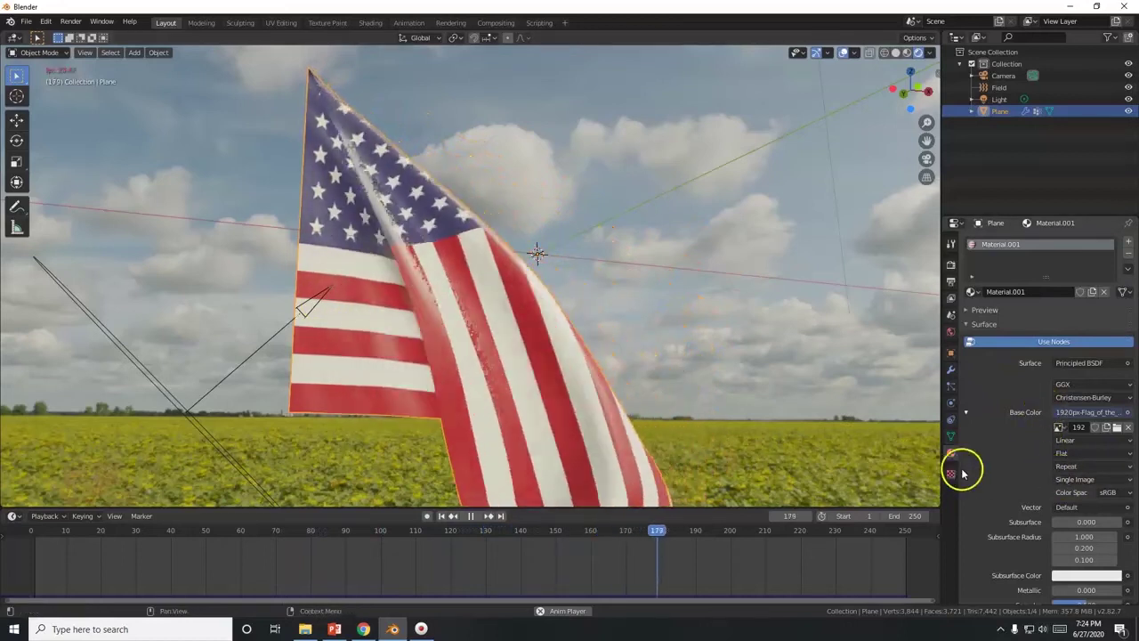
scroll(987, 460, down, 4)
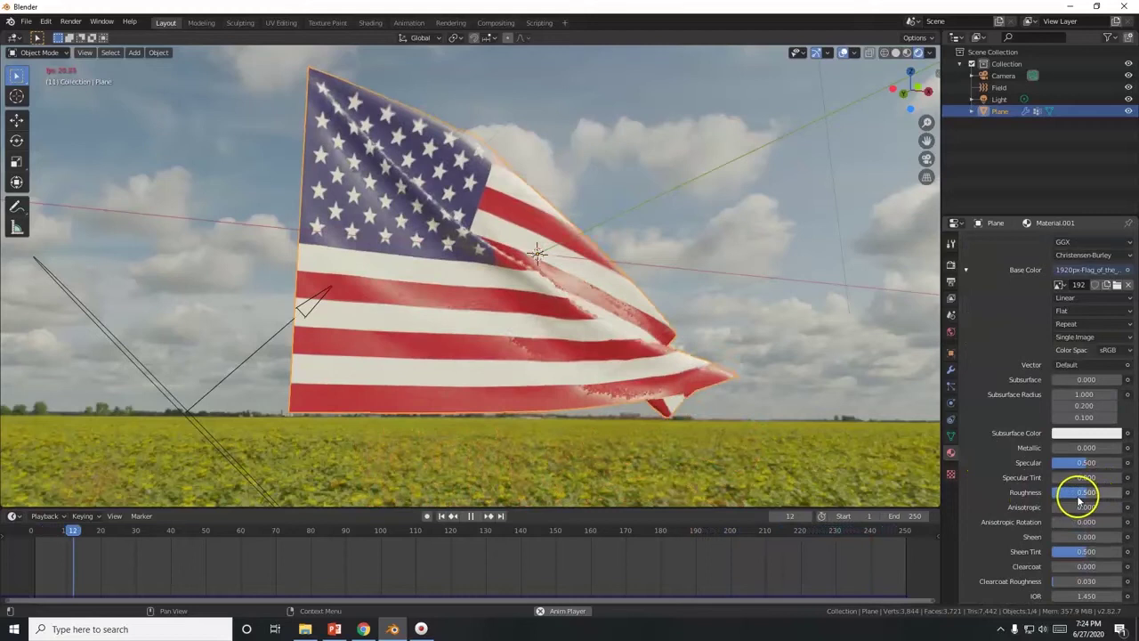
drag(1107, 492, 1023, 484)
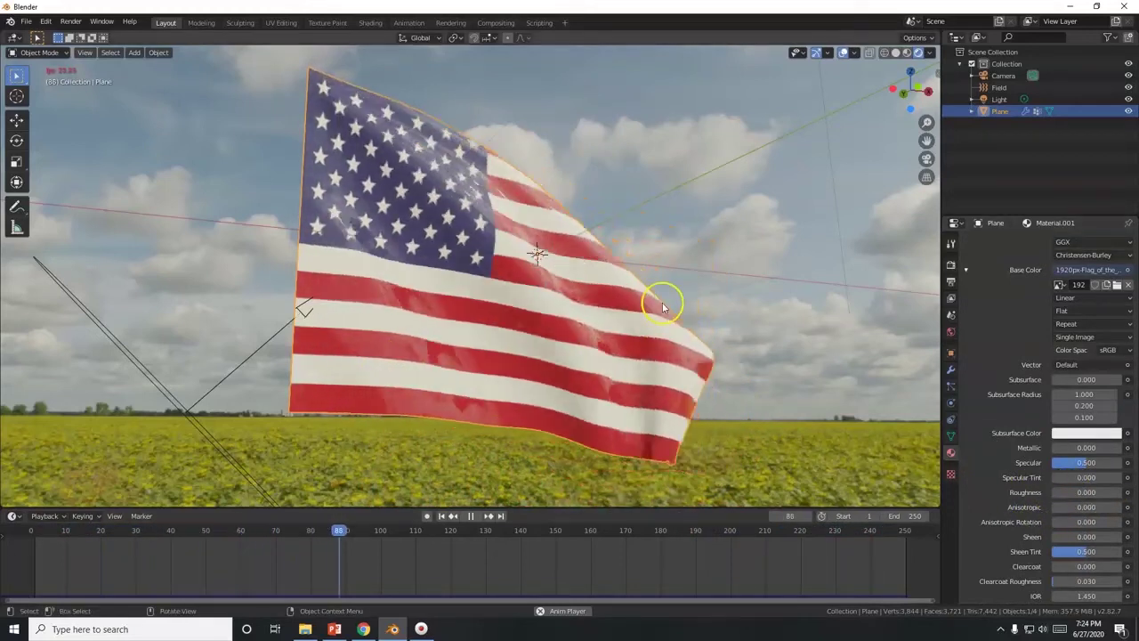
middle_drag(373, 344, 536, 353)
drag(1058, 499, 1124, 494)
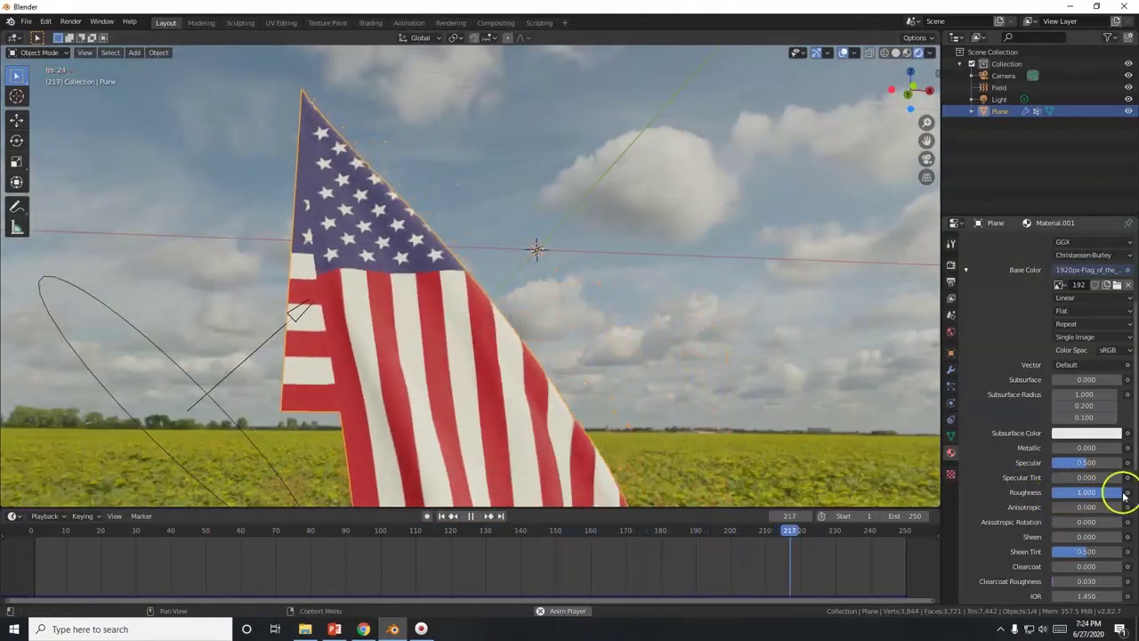
scroll(481, 361, up, 3)
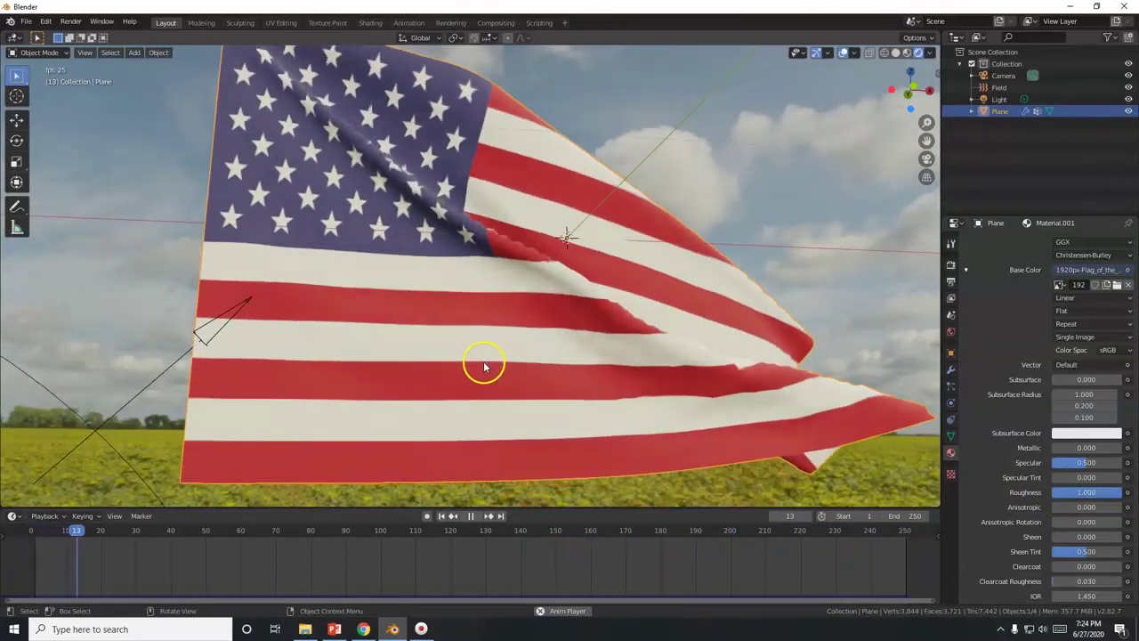
middle_drag(717, 351, 631, 359)
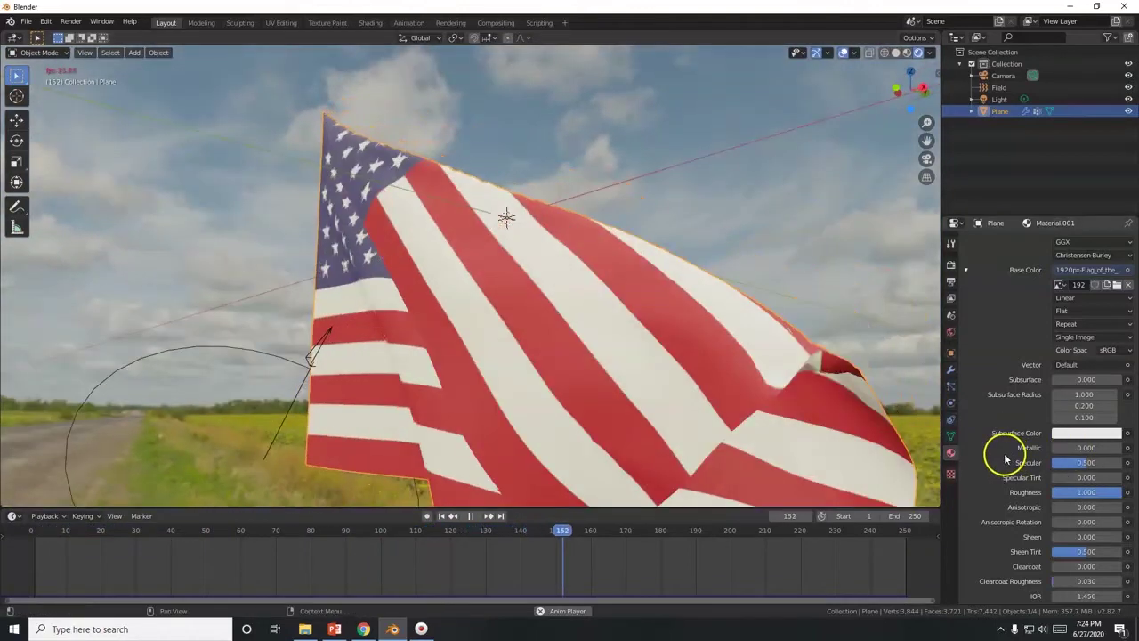
Add a Solidify modifier to the flag, stop playback at frame 150, and set the modifier's thickness to 0.015 m.
scroll(995, 456, up, 3)
click(951, 369)
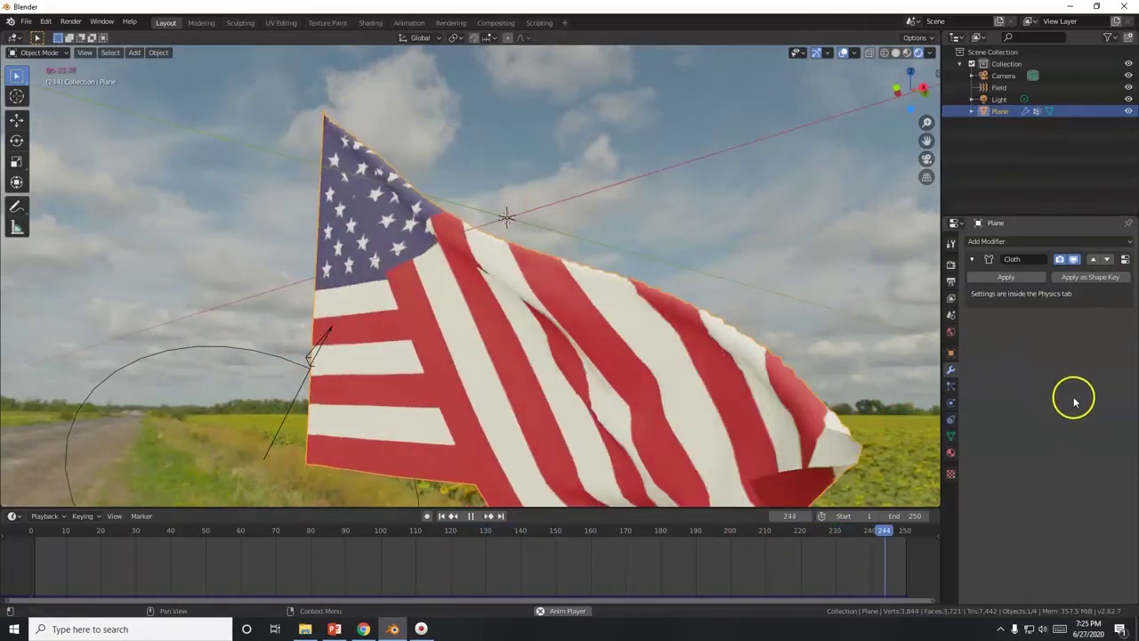
click(1015, 241)
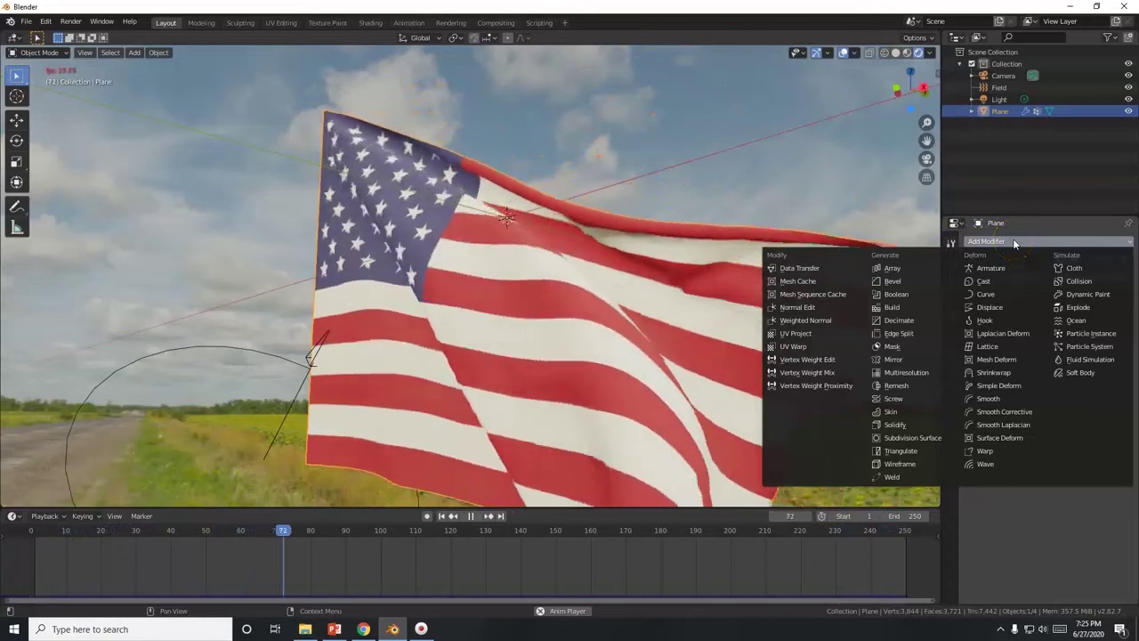
click(901, 427)
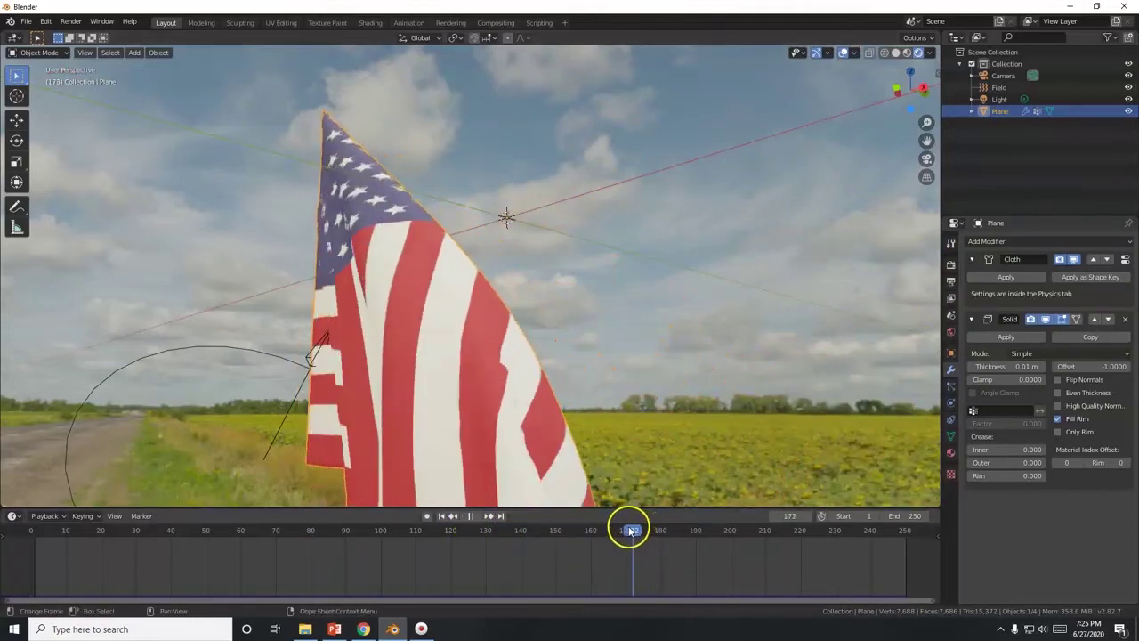
drag(609, 529, 554, 529)
key(space)
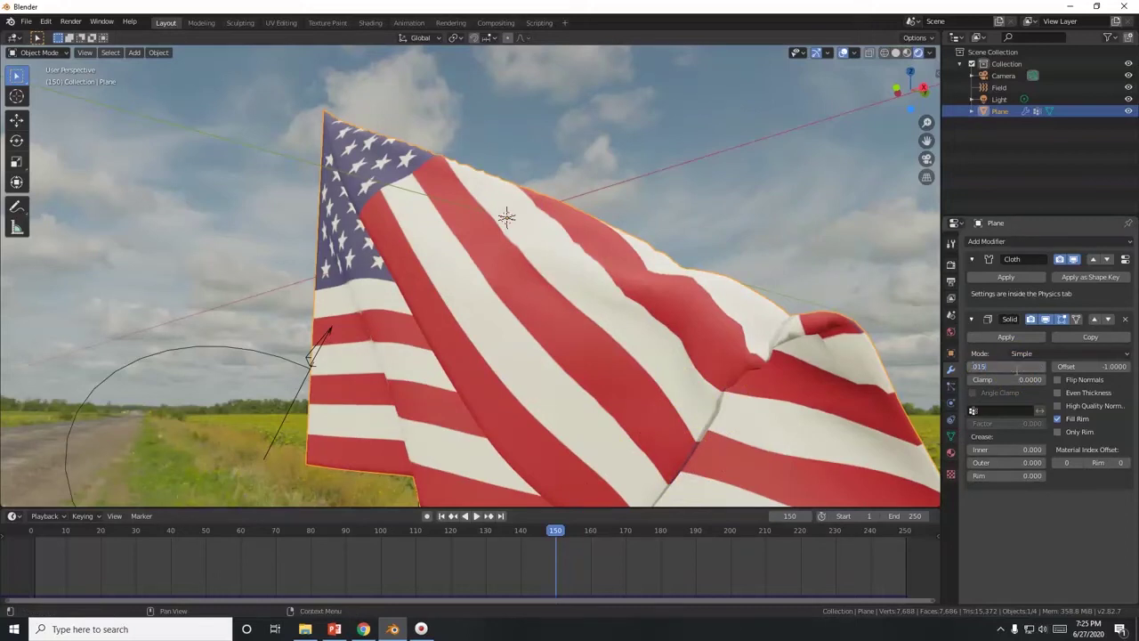
key(Return)
Try a Solidify thickness of up to 0.115 m on the flag and return it to 0.015 m.
mouse_move(864, 339)
middle_down()
mouse_move(834, 305)
mouse_move(854, 320)
middle_up()
ctrl+scroll(1043, 370, up, 5)
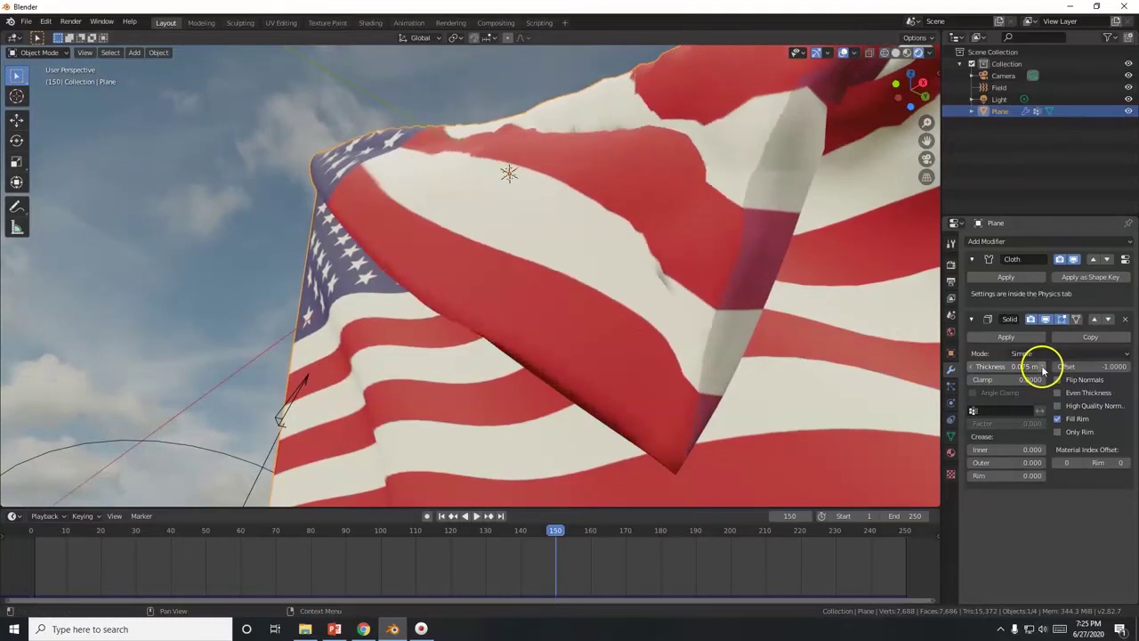
ctrl+scroll(1044, 369, up, 4)
middle_drag(797, 331, 727, 371)
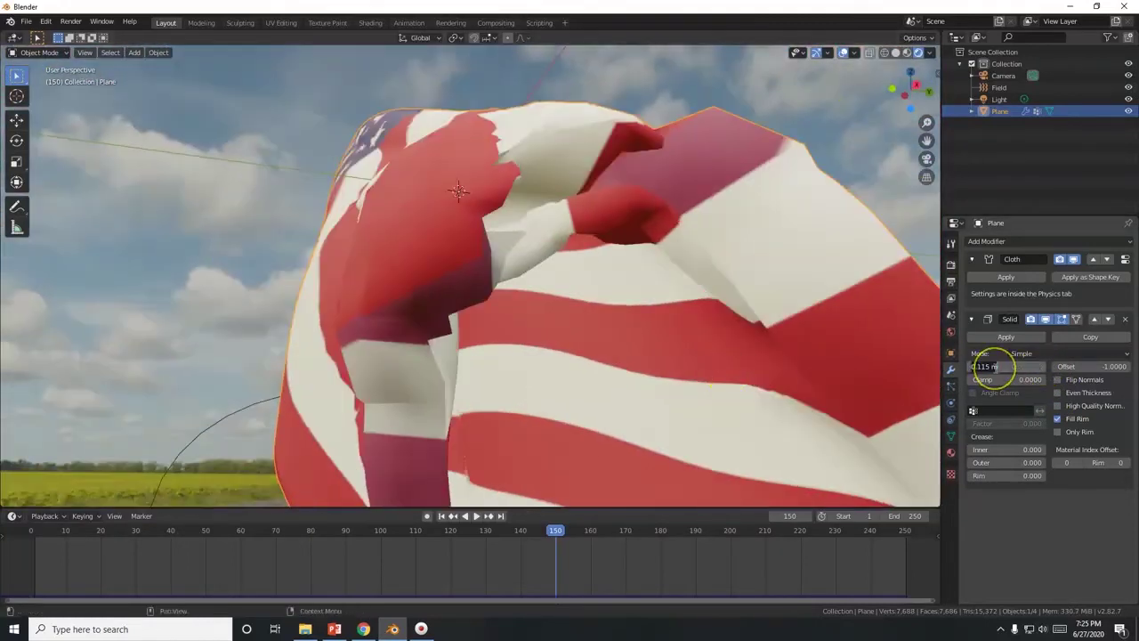
key(Return)
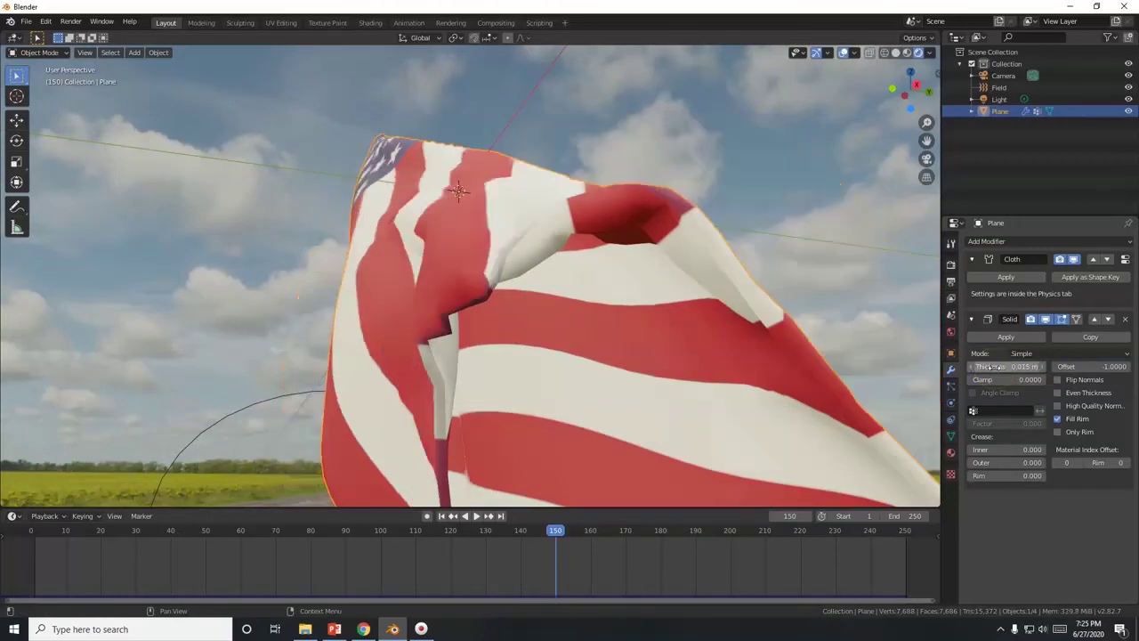
Play the animation while examining the thickened flag against the sky from several angles, and stop playback.
middle_drag(854, 343, 700, 364)
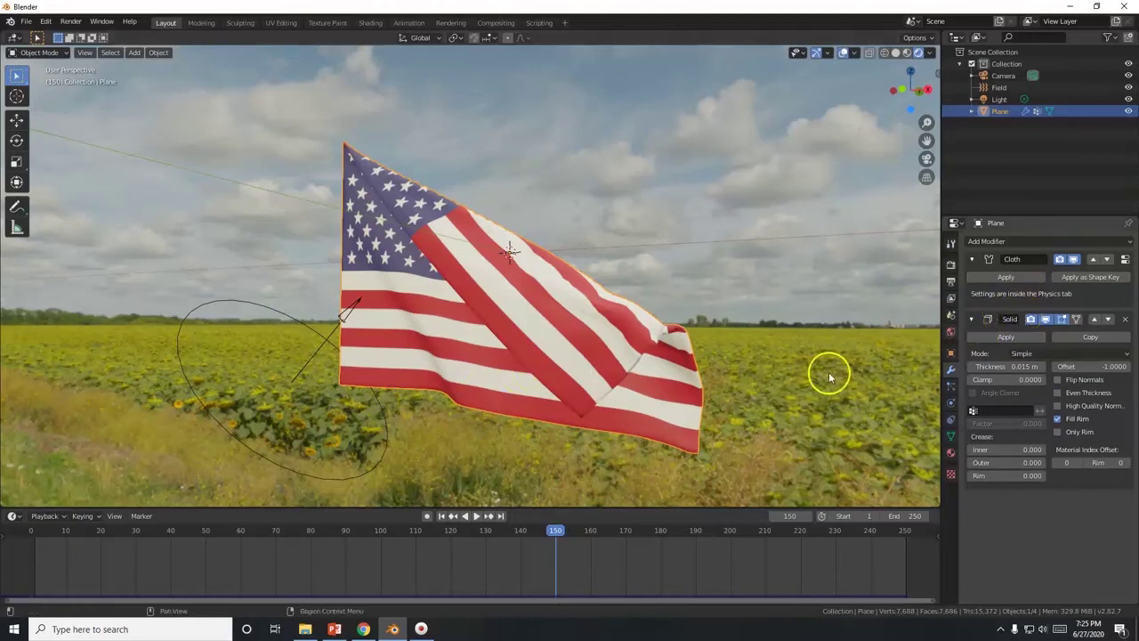
middle_drag(677, 365, 544, 531)
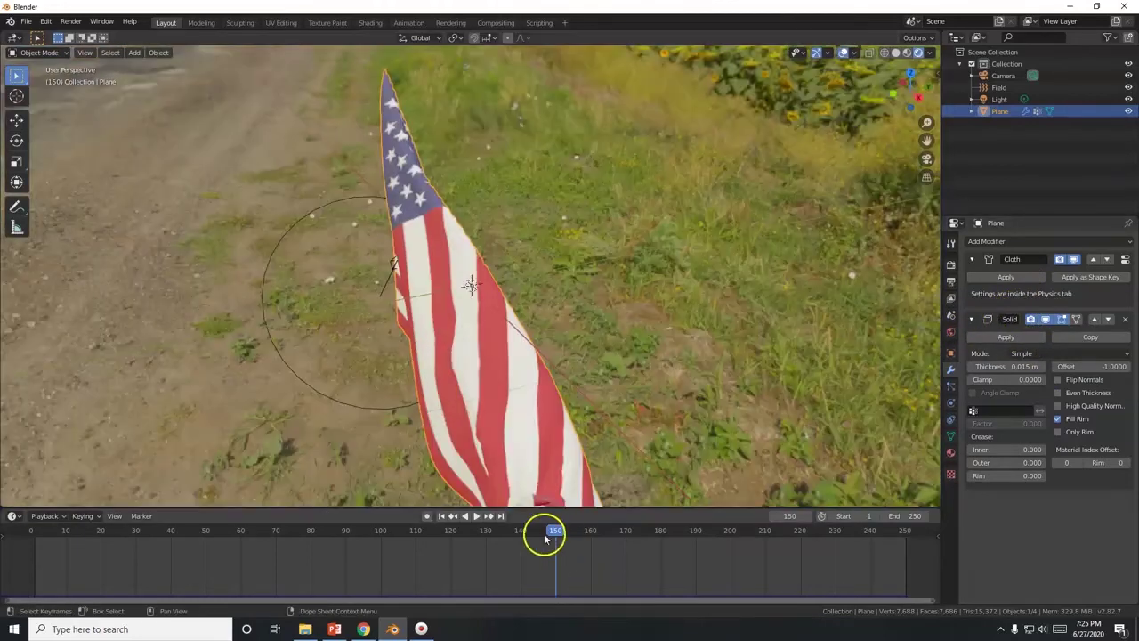
click(476, 516)
middle_drag(541, 407, 715, 311)
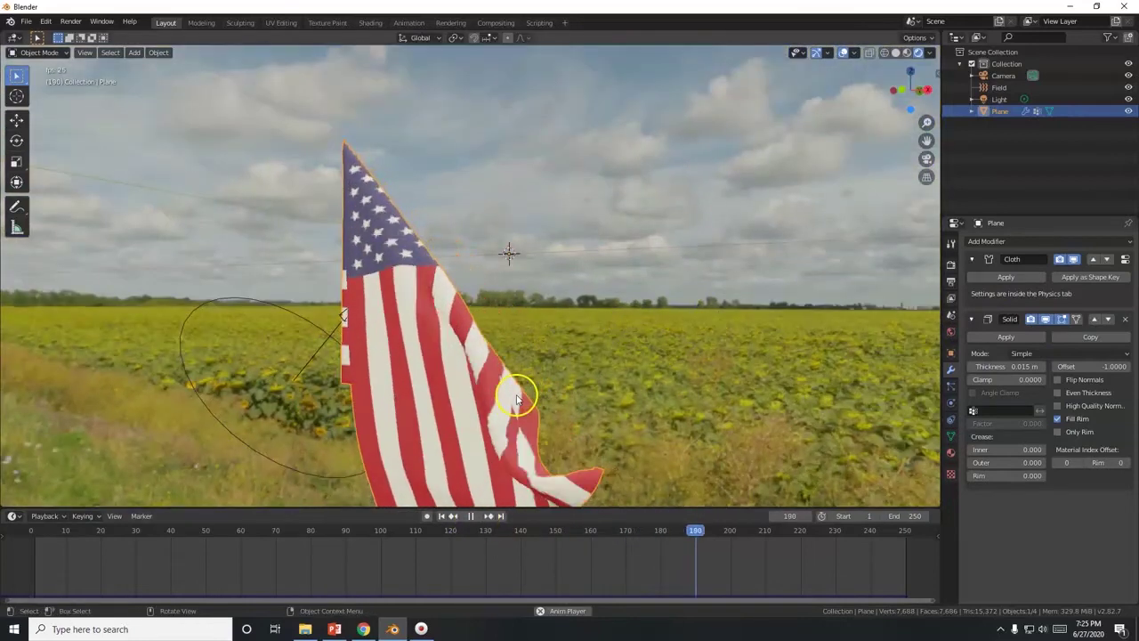
middle_drag(517, 401, 653, 338)
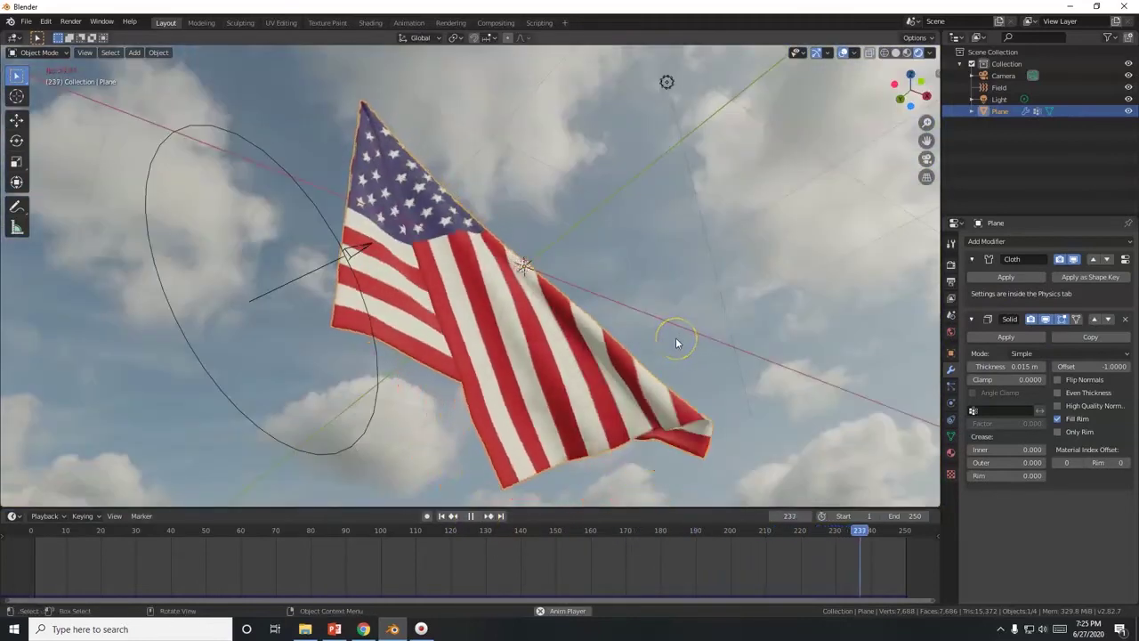
middle_drag(675, 338, 605, 364)
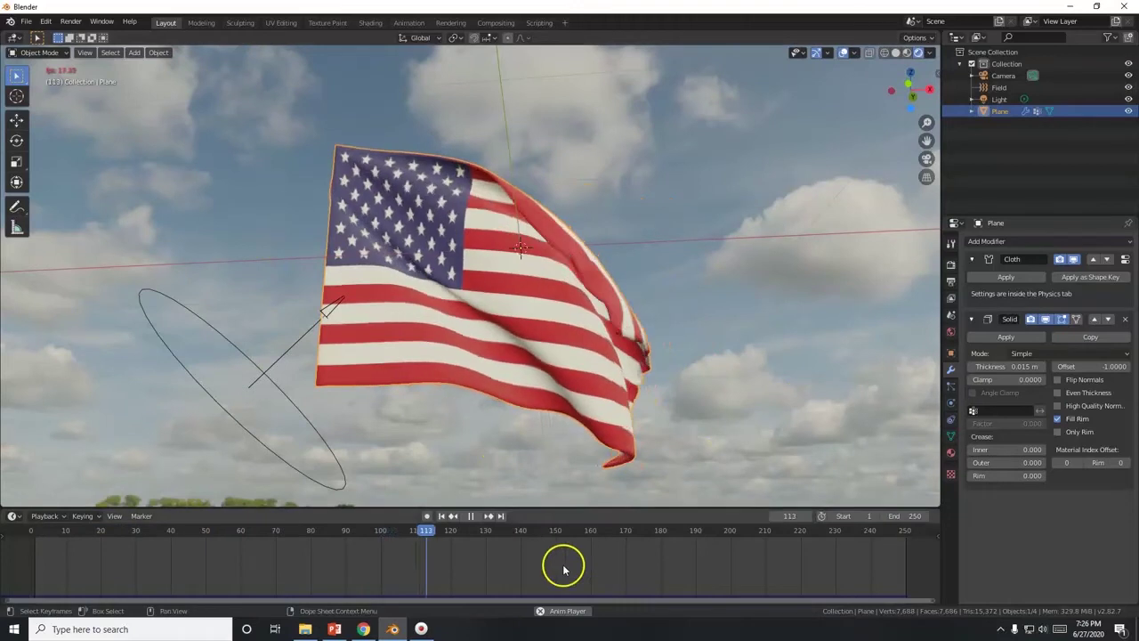
click(473, 516)
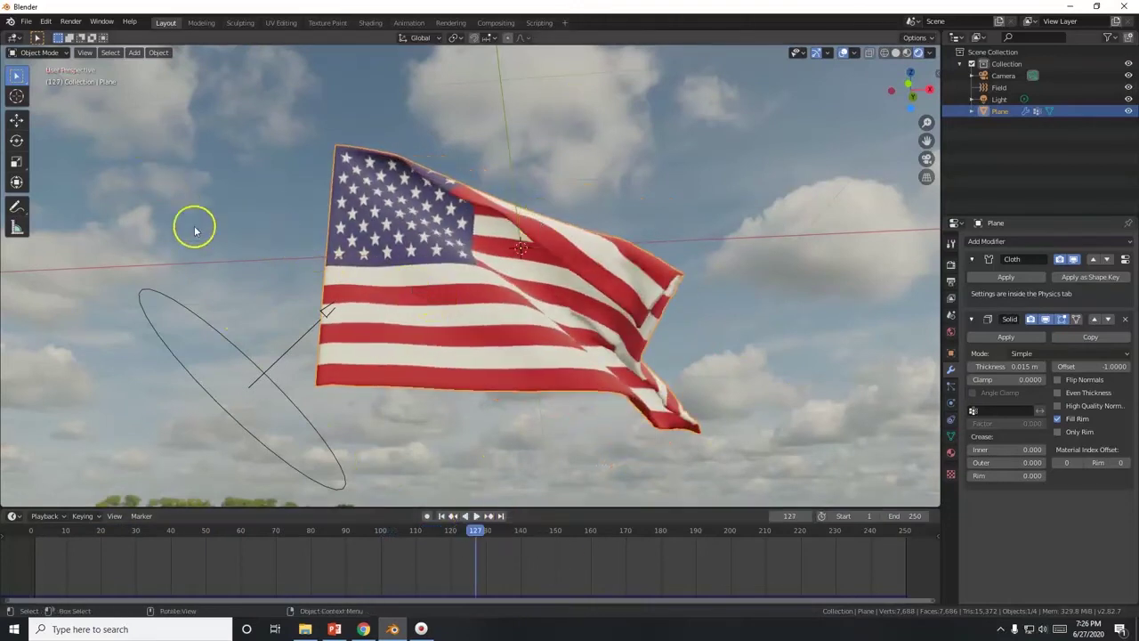
Change the 3D viewport to the Video Sequencer and return the animation to frame 1.
click(15, 39)
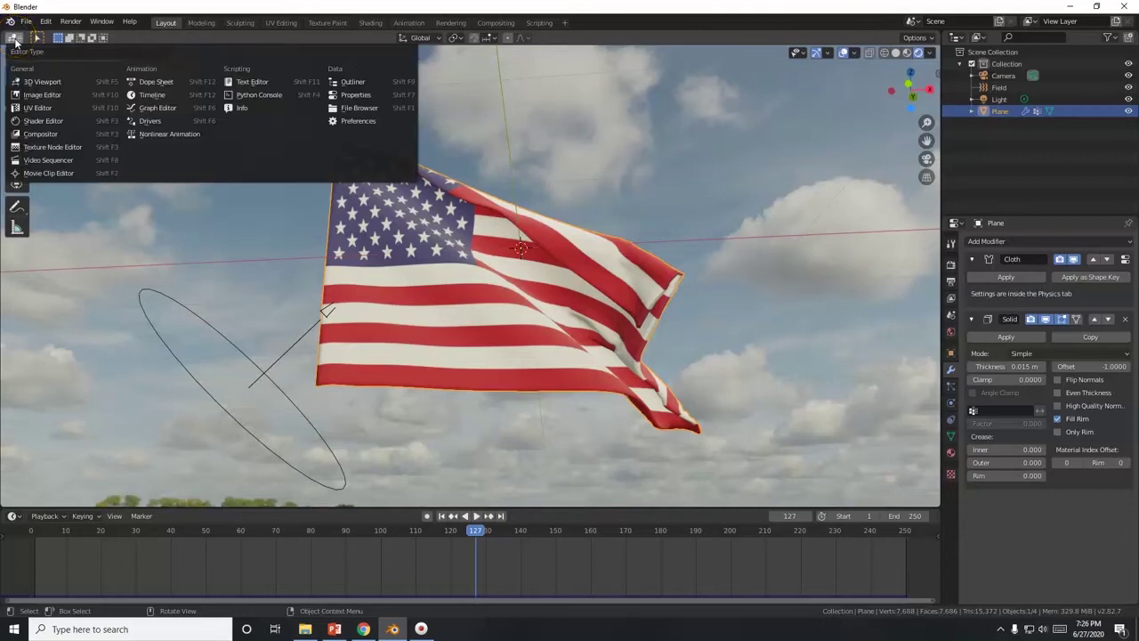
click(36, 160)
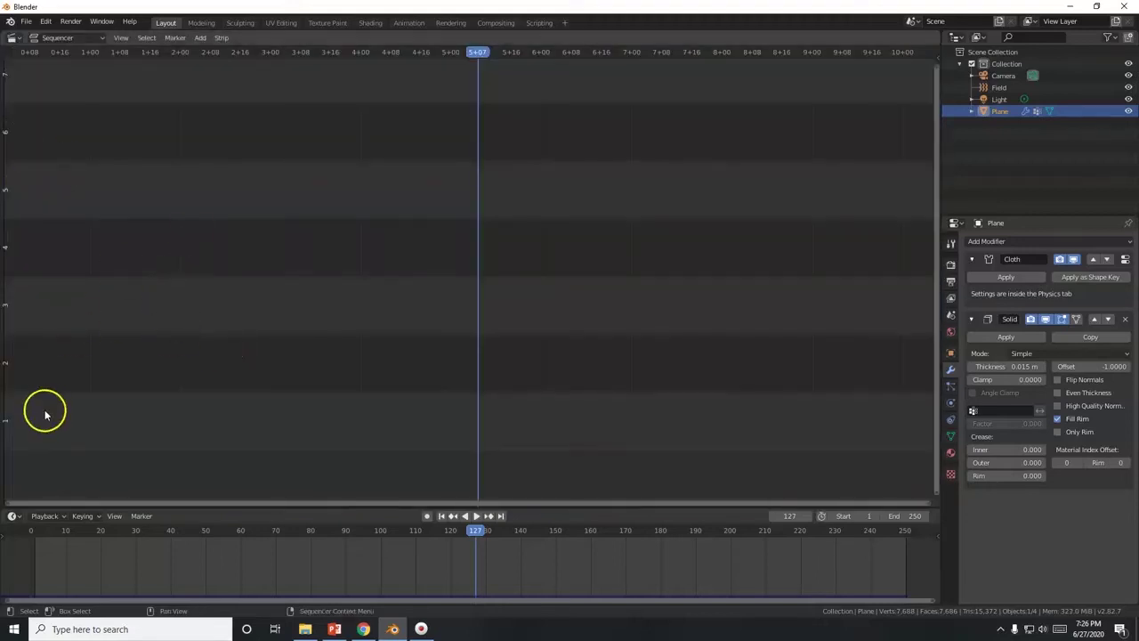
drag(475, 528, 275, 532)
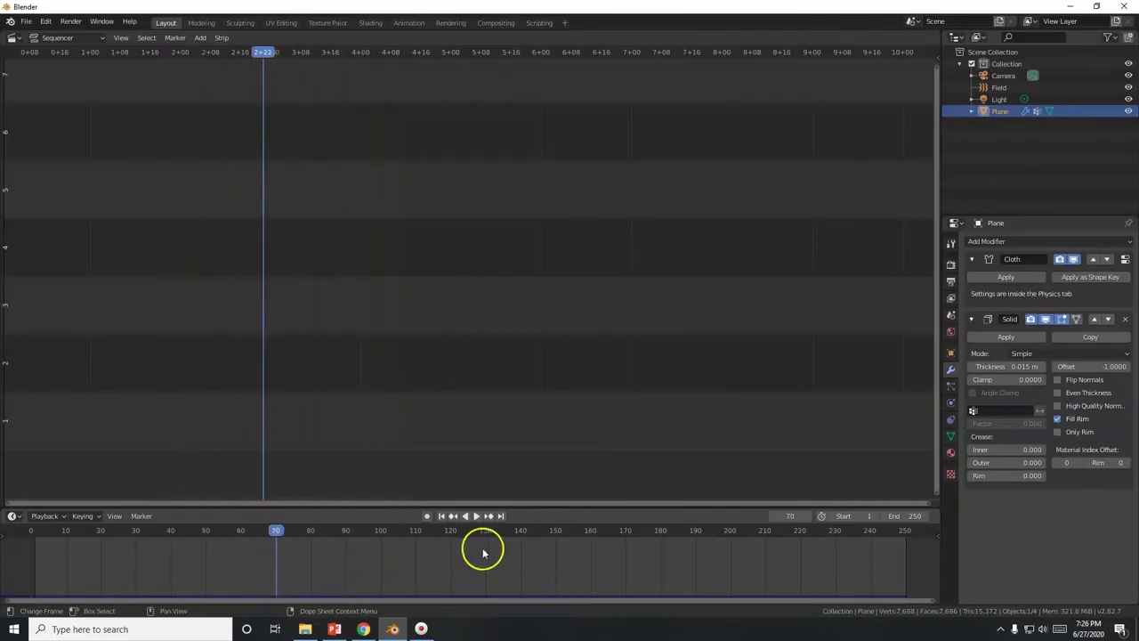
click(443, 518)
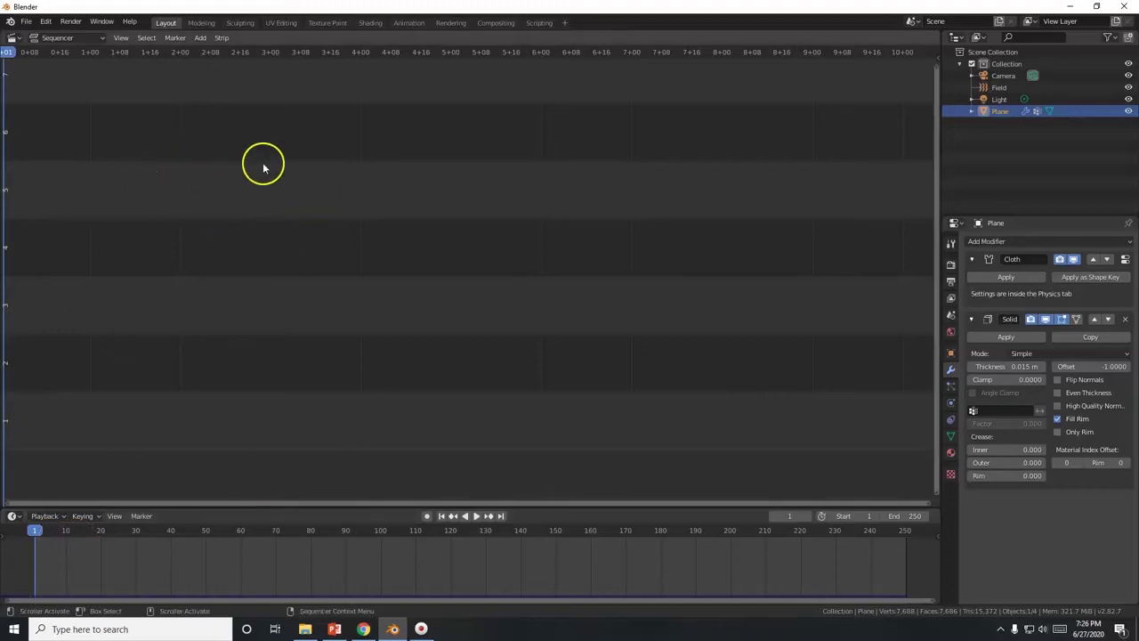
Add the sound strip The_Star_Spangled_Banner_Band_Only (1).mp3 from the Desktop to channel 2 at frame 1, and play it back to frame 130.
click(200, 38)
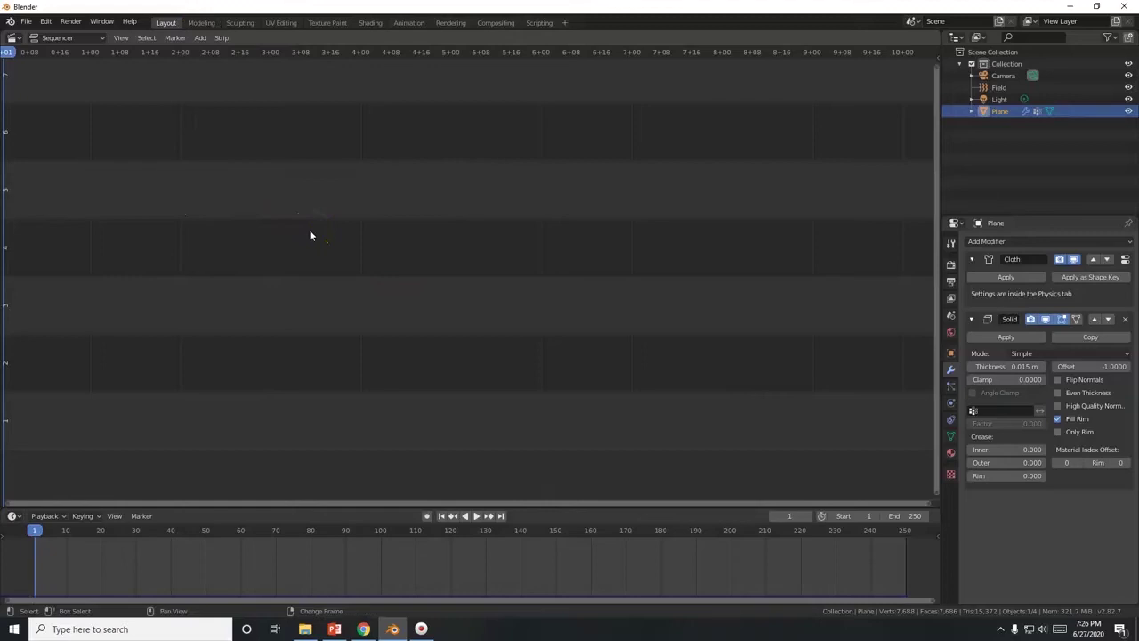
key(shift+a)
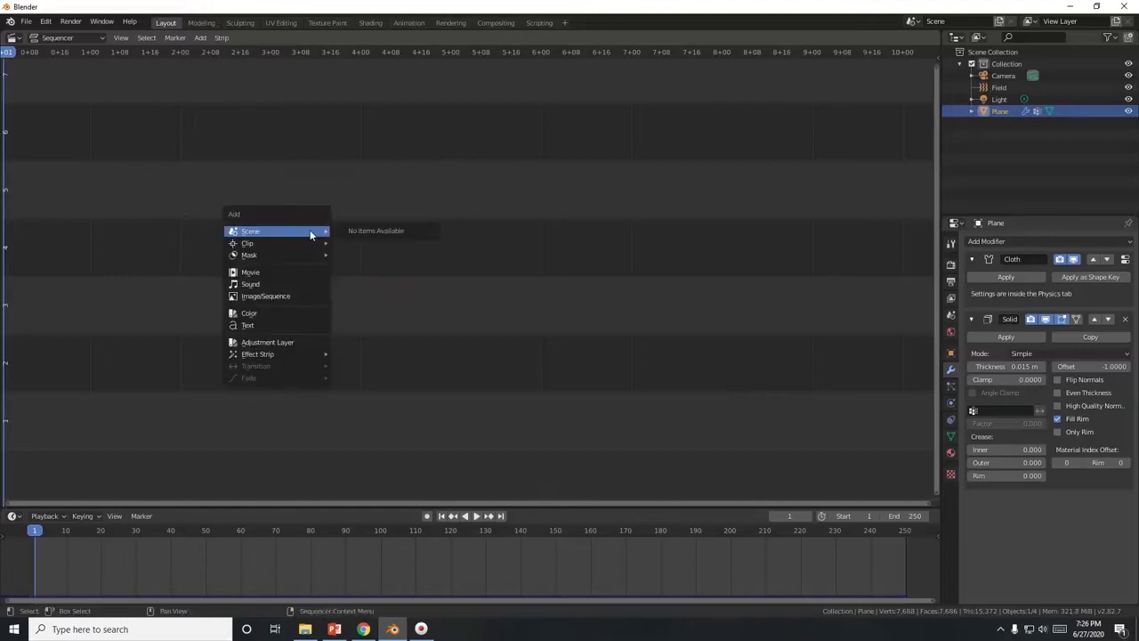
click(252, 284)
drag(377, 147, 343, 91)
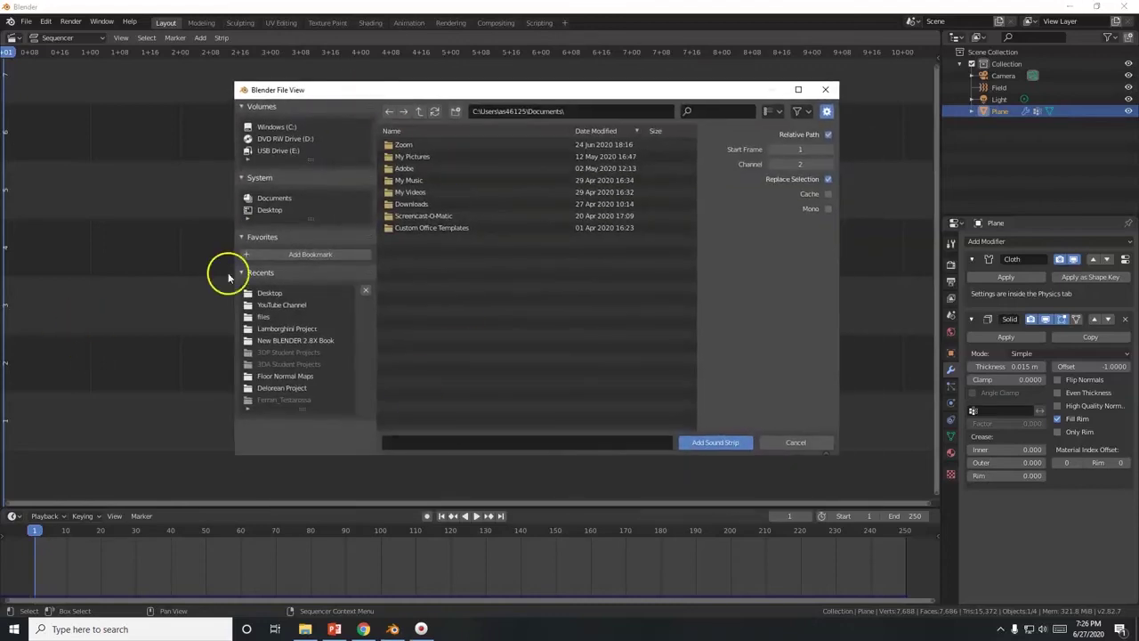
click(270, 294)
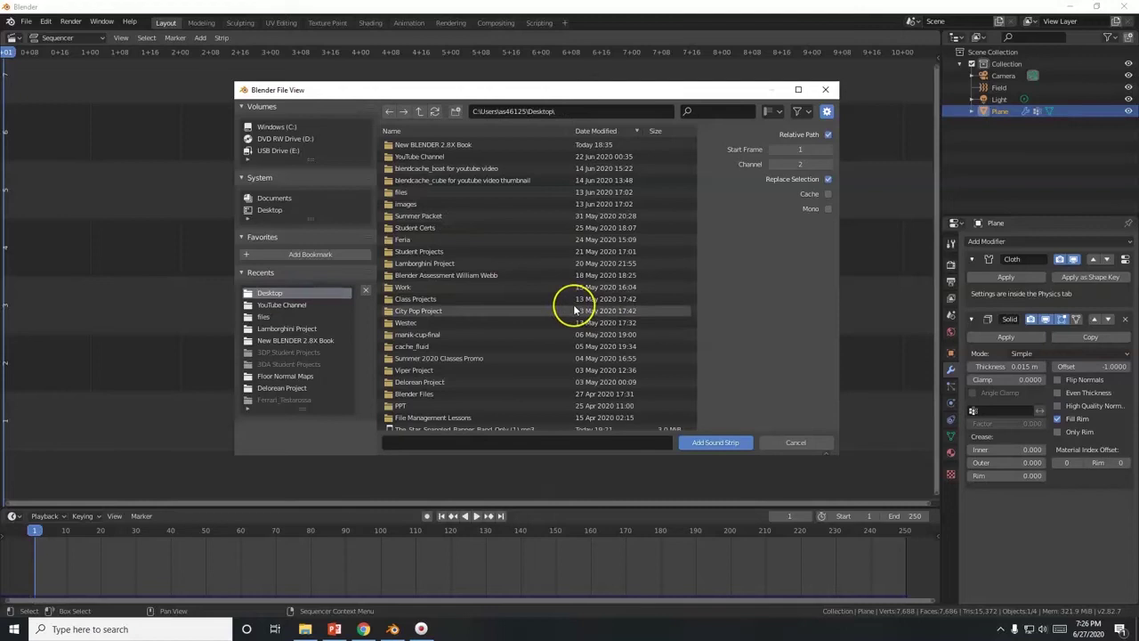
scroll(574, 309, down, 3)
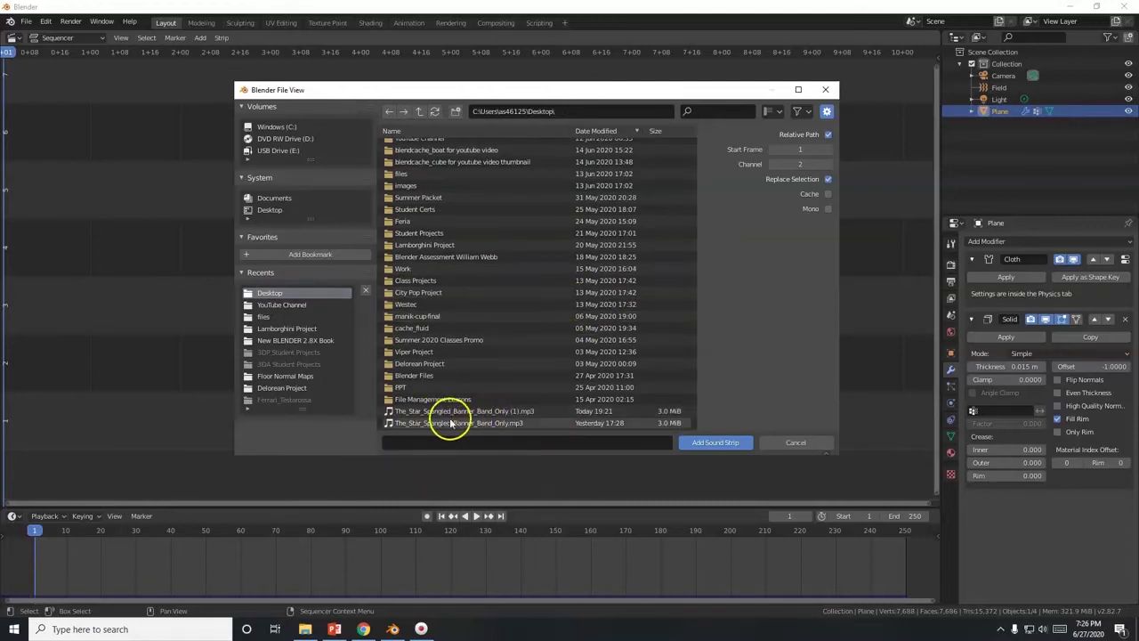
double_click(480, 411)
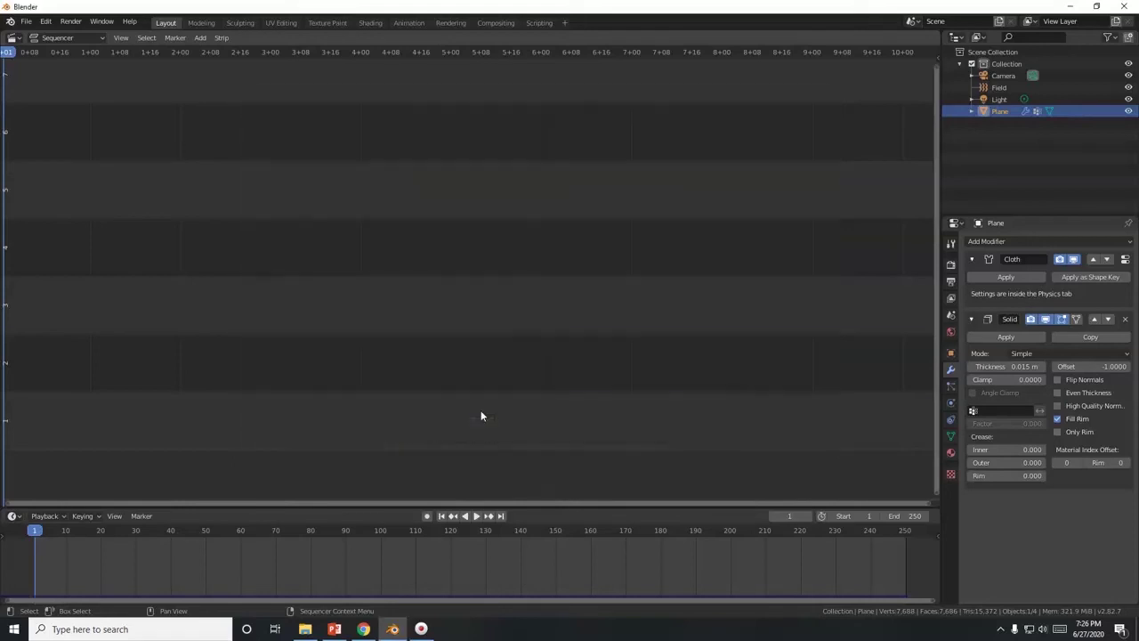
click(482, 517)
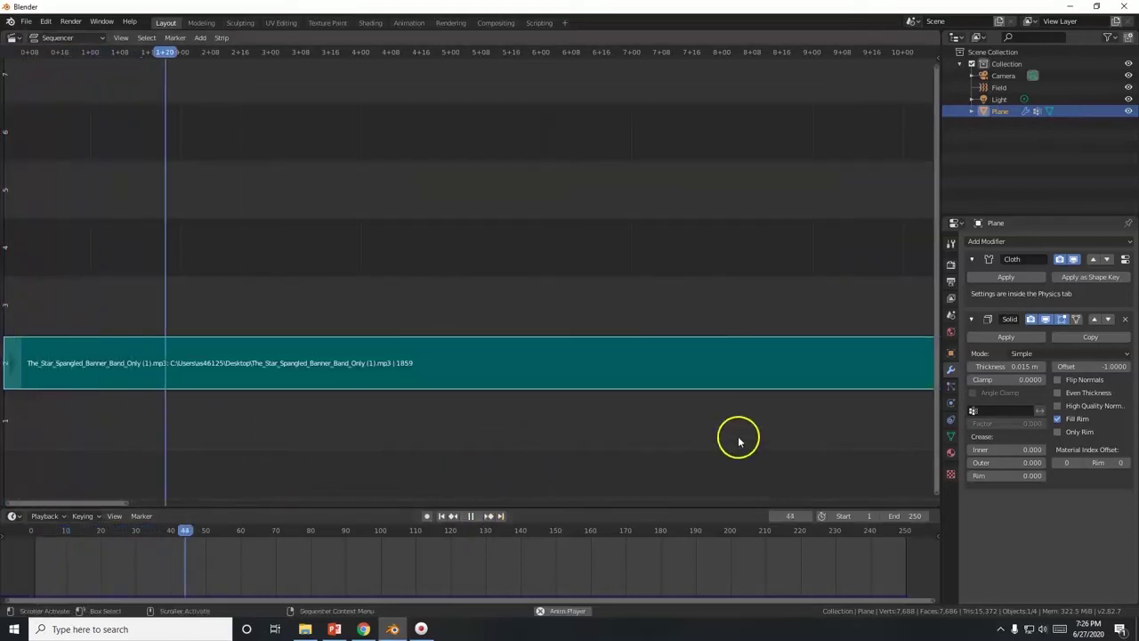
click(474, 518)
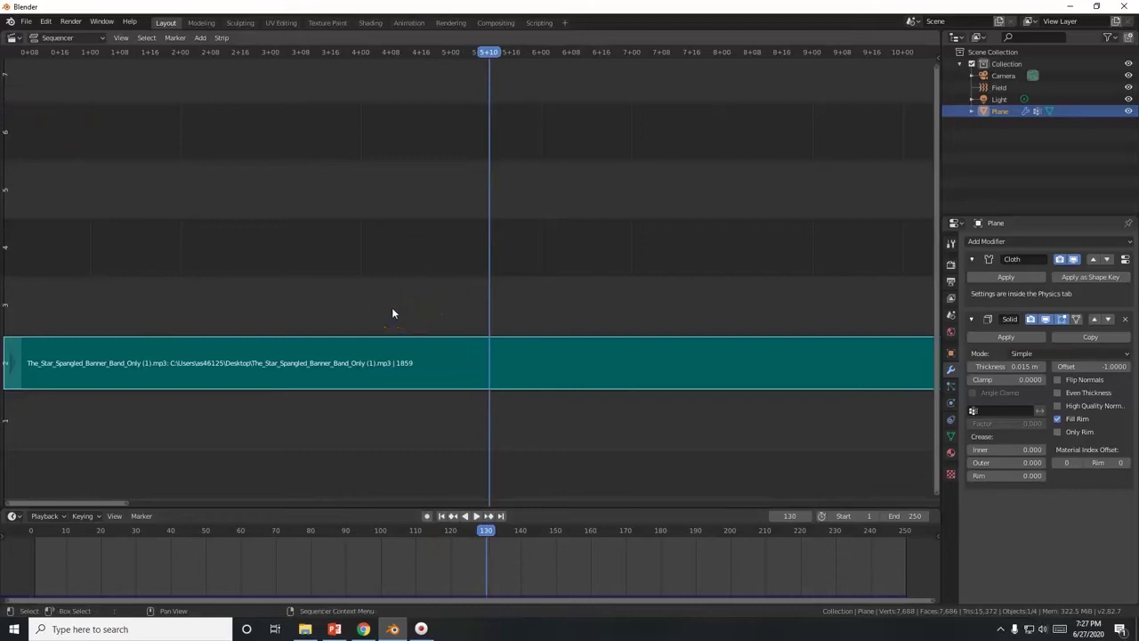
click(173, 22)
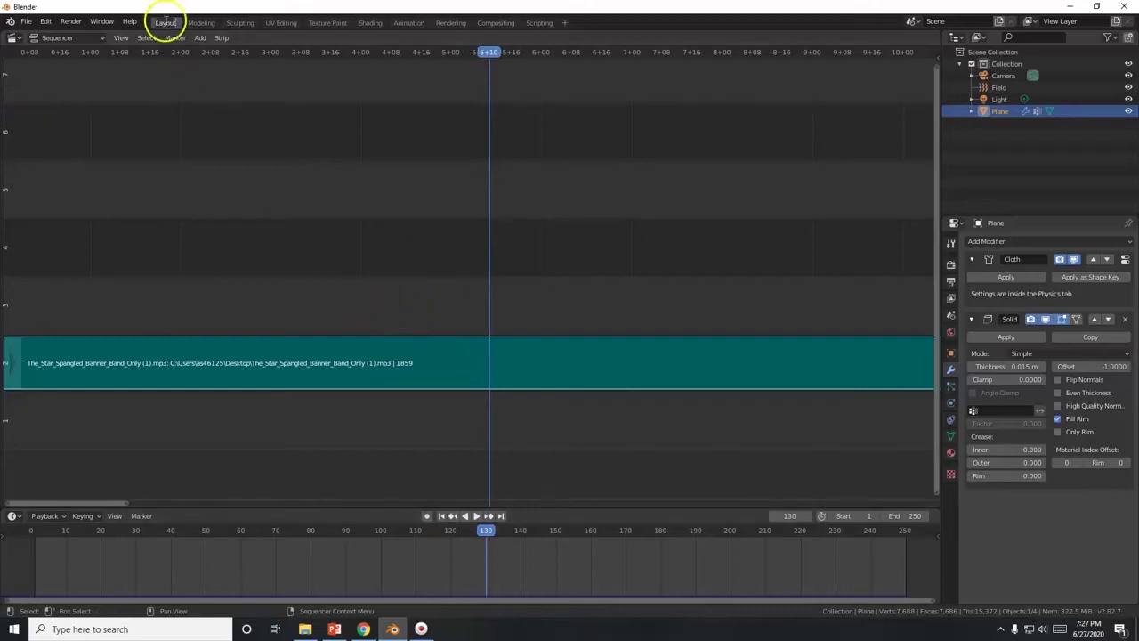
click(241, 23)
key(ctrl+Page_Up)
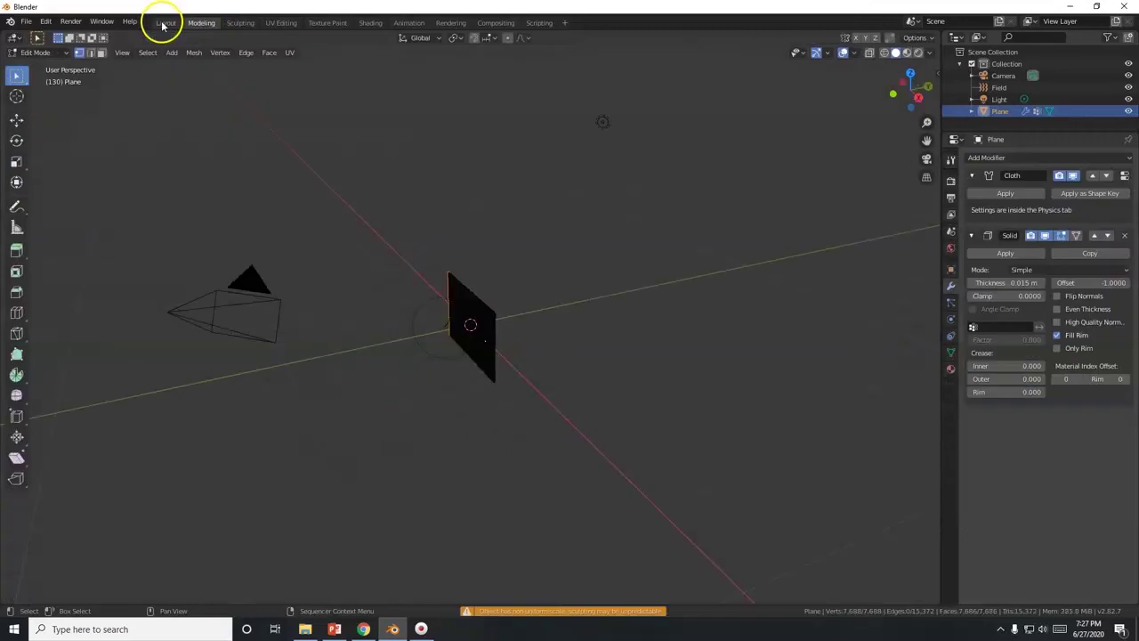
click(164, 24)
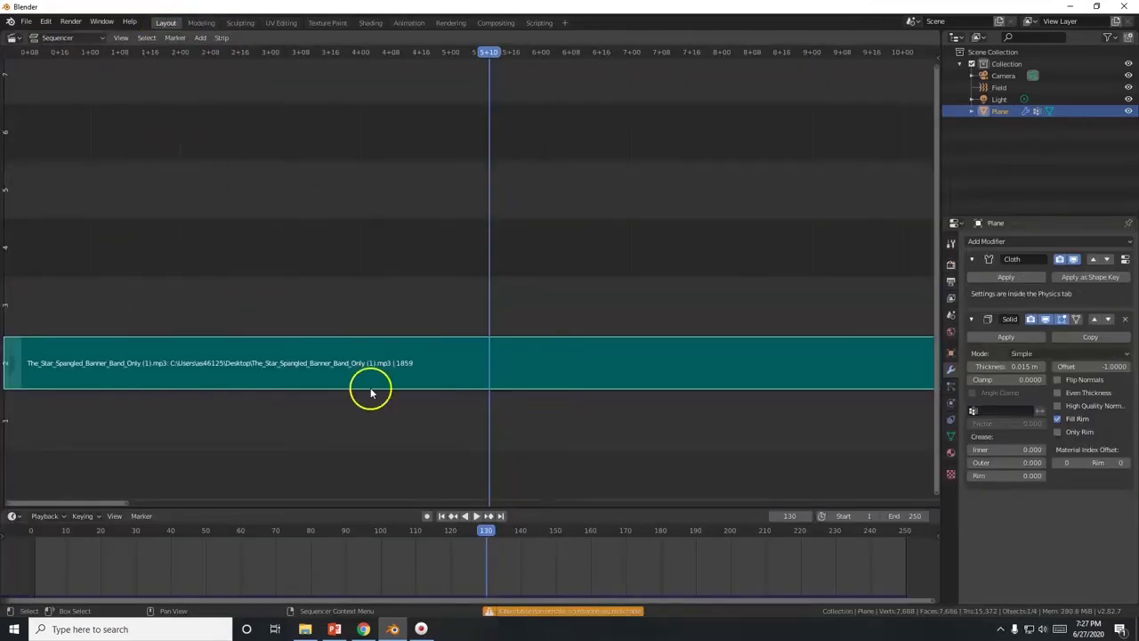
Change the Video Sequencer back to the 3D Viewport, play the flag animation with the music, and stop at frame 199.
click(15, 38)
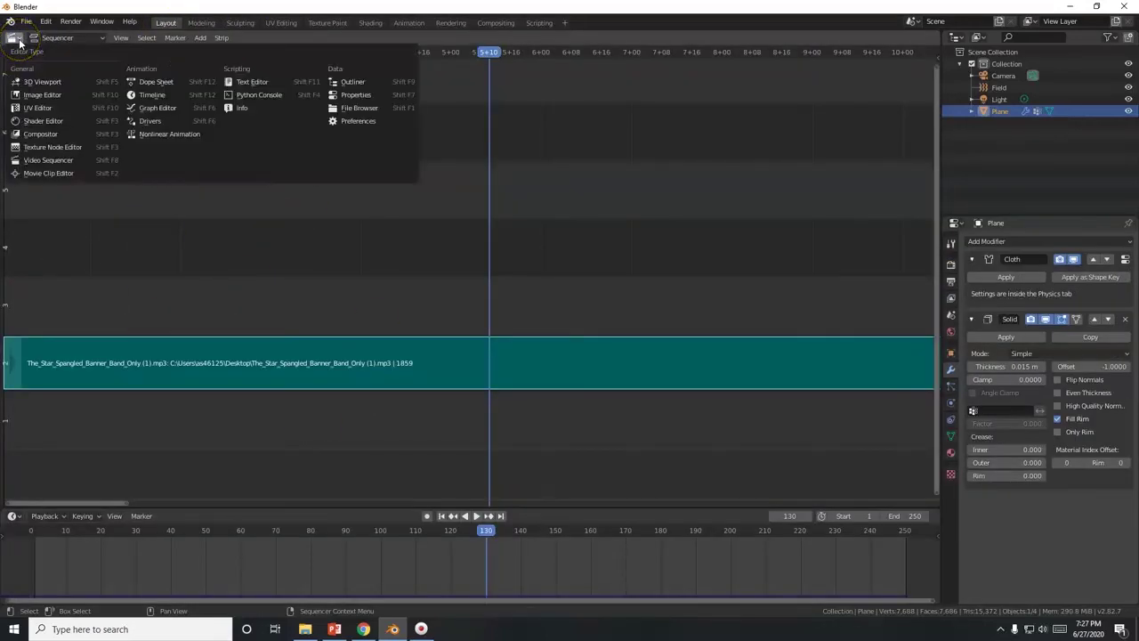
click(40, 82)
middle_drag(373, 321, 427, 383)
click(477, 516)
middle_drag(479, 452, 564, 331)
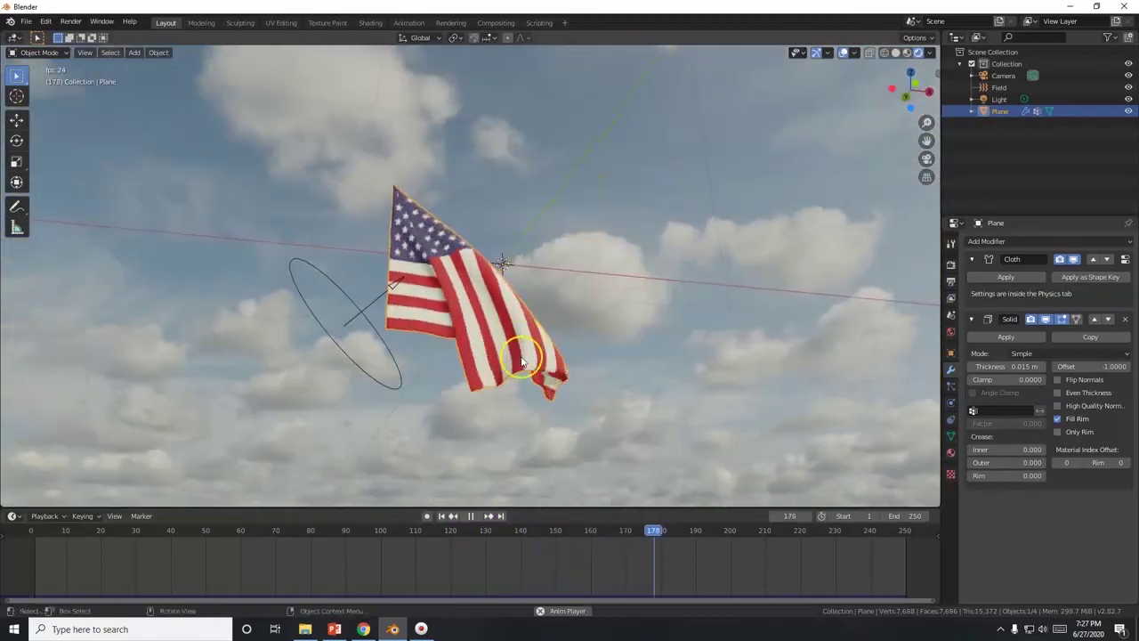
click(471, 516)
Align the camera to a low view of the flag against the clouds with the sunflower field along the horizon.
middle_drag(508, 376, 405, 425)
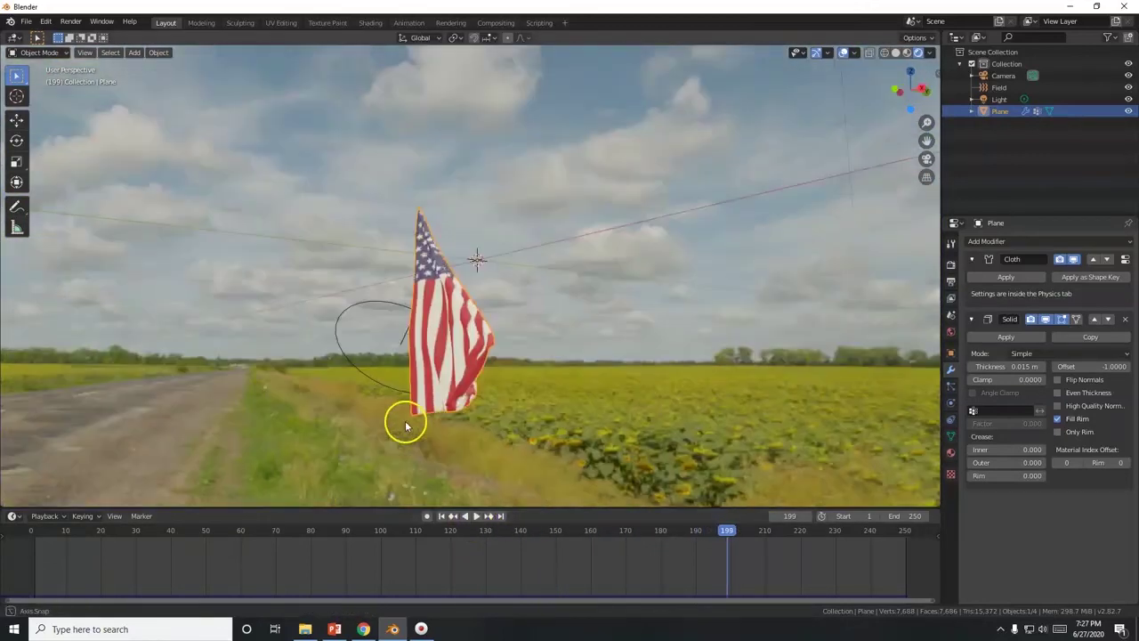
mouse_move(491, 374)
middle_down()
mouse_move(496, 419)
mouse_move(356, 386)
mouse_move(323, 399)
mouse_move(378, 411)
mouse_move(333, 395)
mouse_move(325, 362)
mouse_move(246, 377)
mouse_move(561, 364)
mouse_move(483, 369)
mouse_move(510, 378)
middle_up()
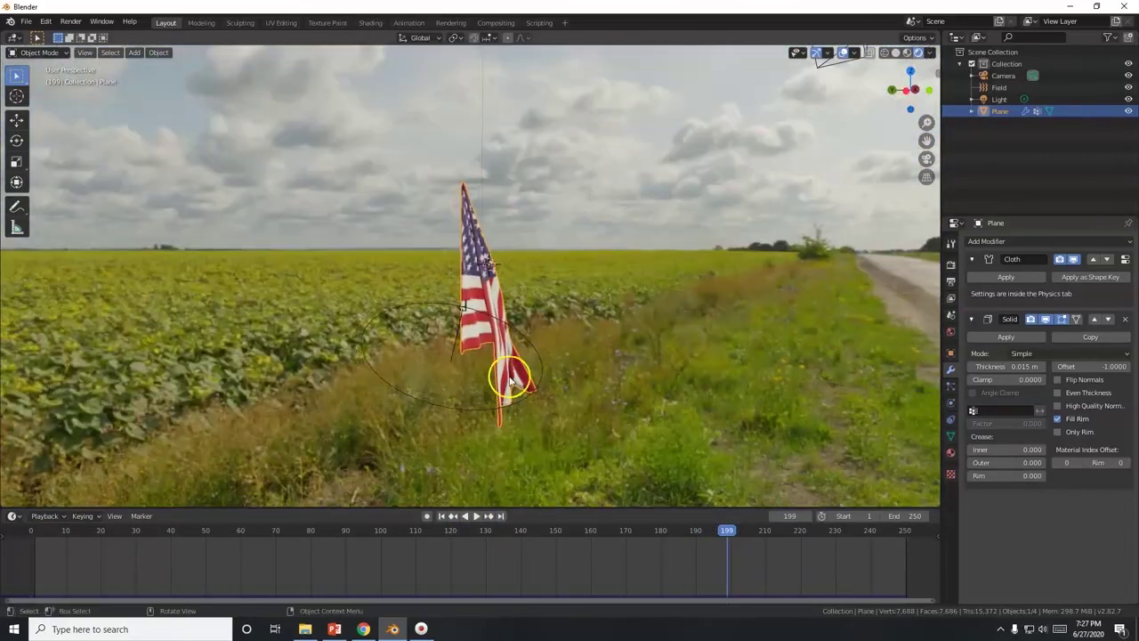
key(KP_0)
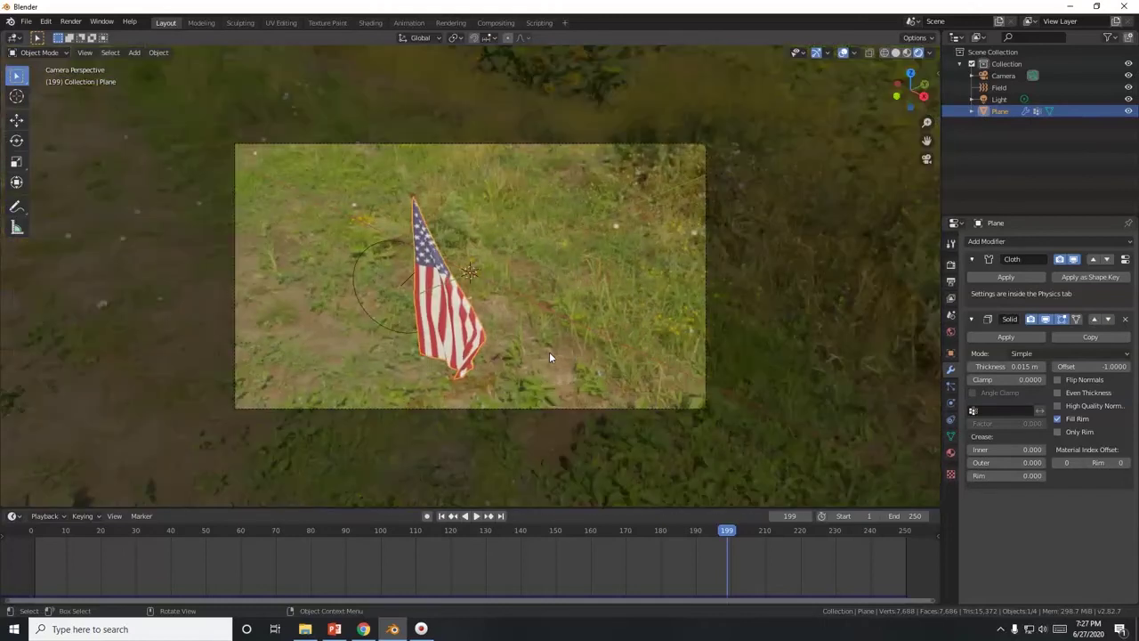
middle_drag(419, 386, 486, 467)
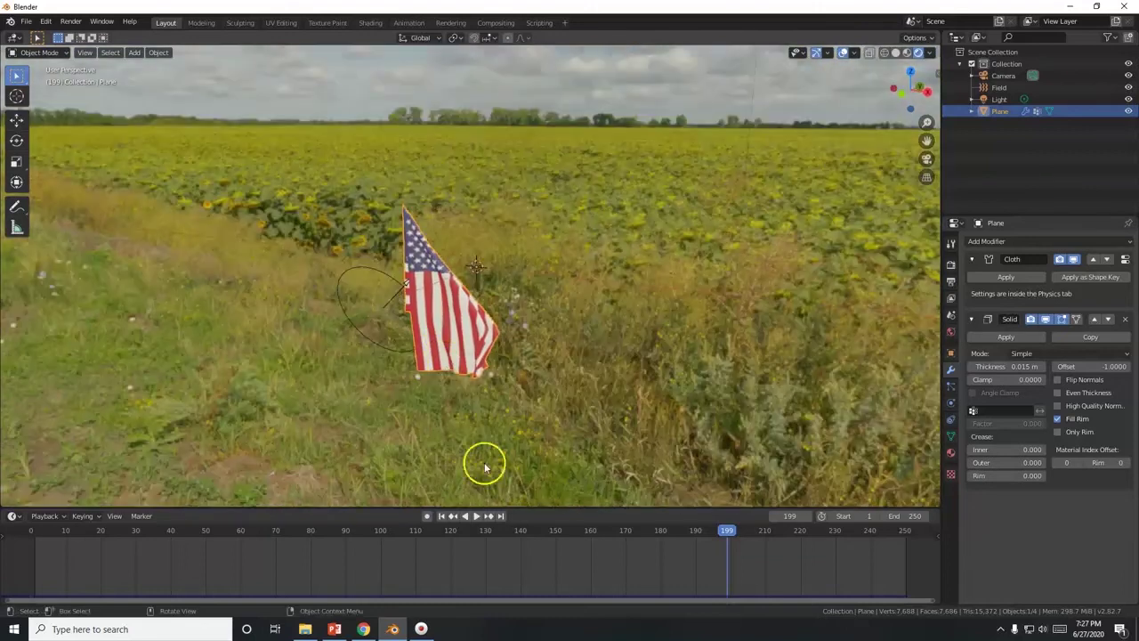
middle_drag(564, 397, 686, 266)
middle_drag(683, 218, 339, 305)
middle_drag(704, 346, 542, 373)
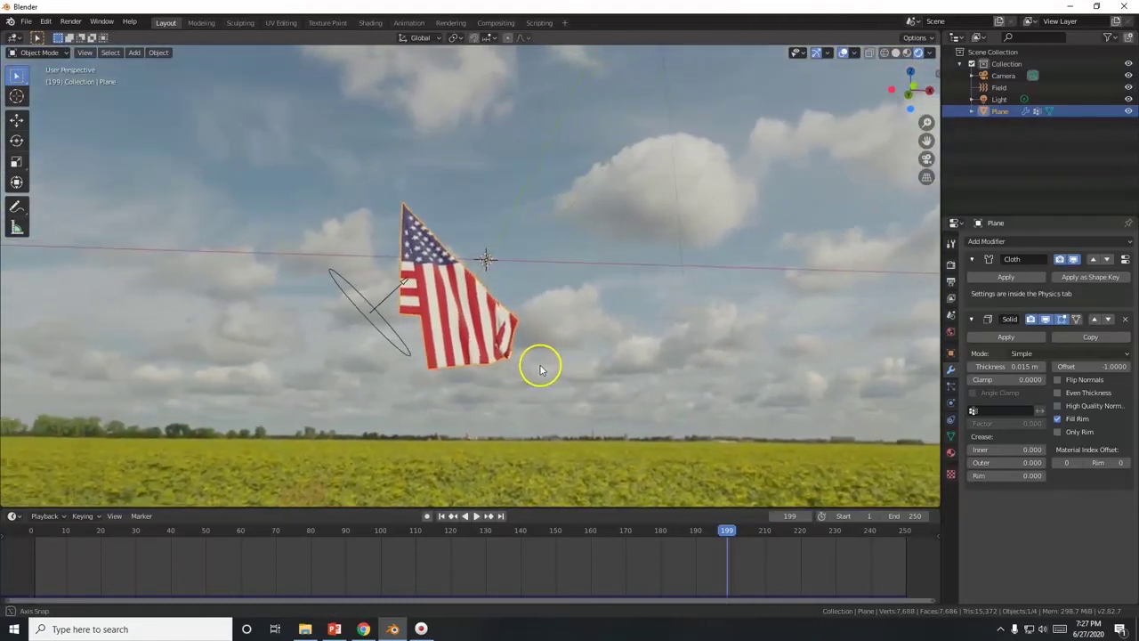
mouse_move(461, 436)
middle_down()
mouse_move(769, 438)
mouse_move(454, 439)
middle_up()
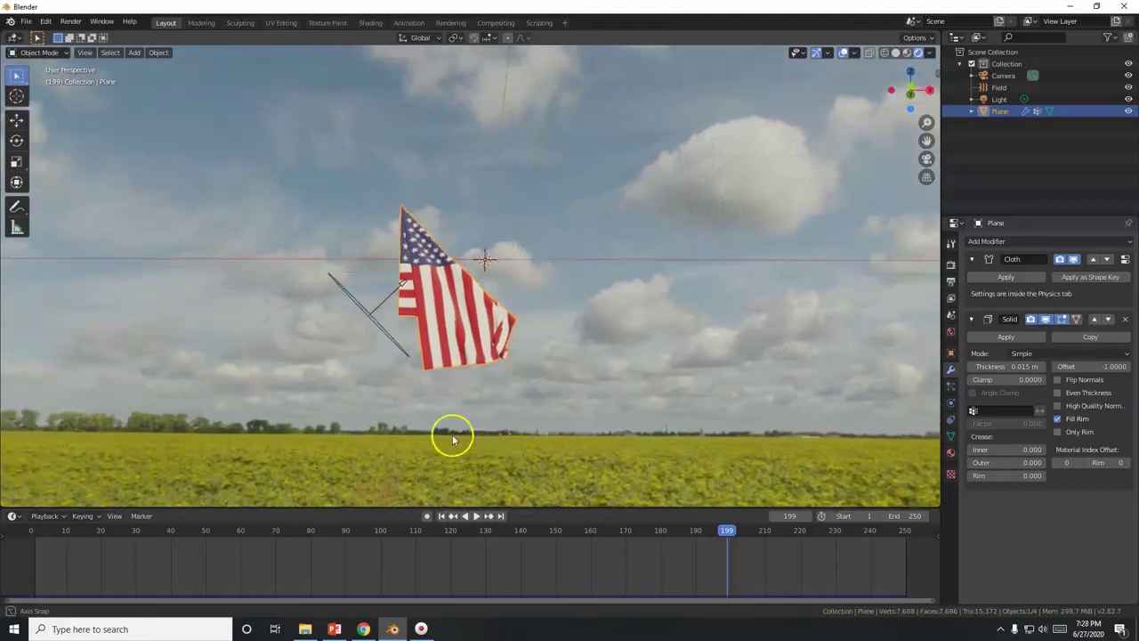
middle_drag(453, 436, 455, 436)
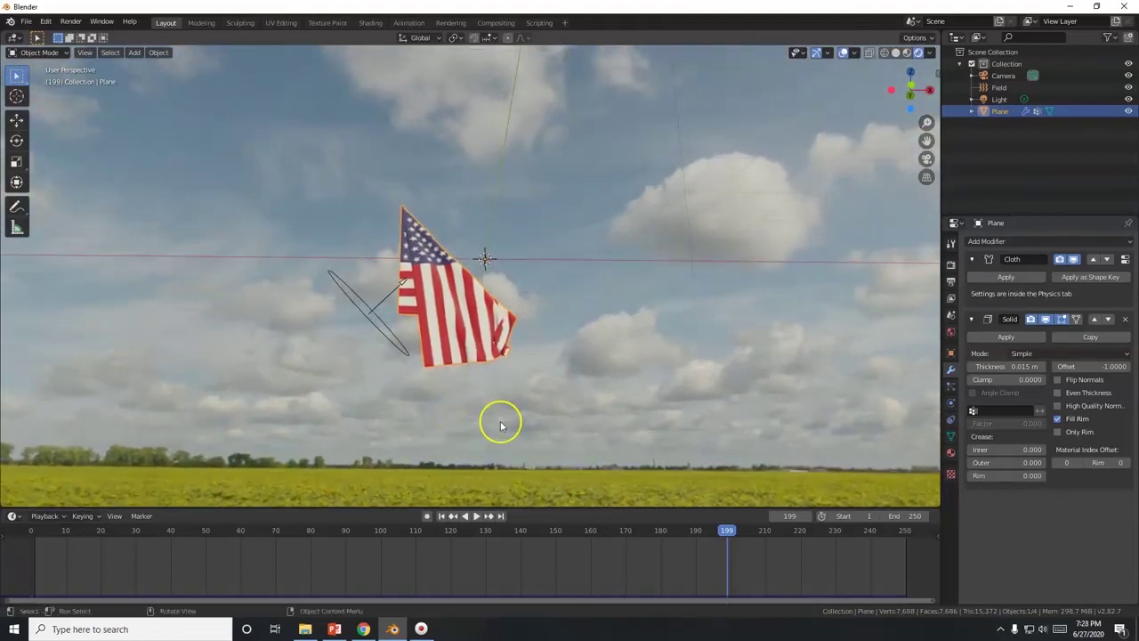
key(ctrl+alt+KP_0)
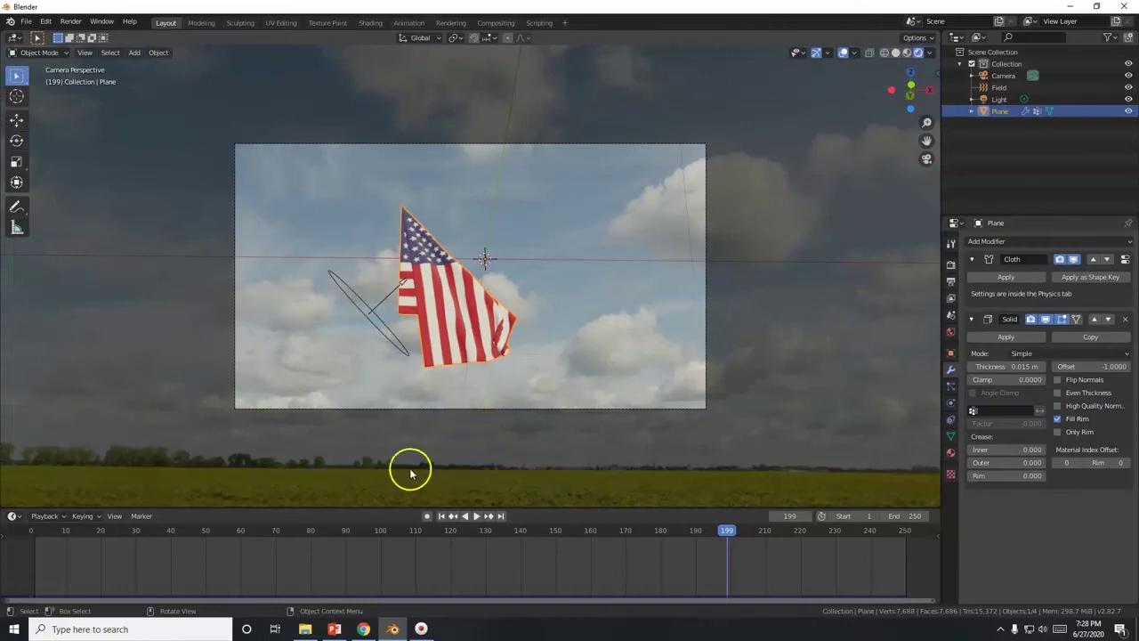
Select the camera and move it down about 0.954 m along the global Z axis.
click(706, 327)
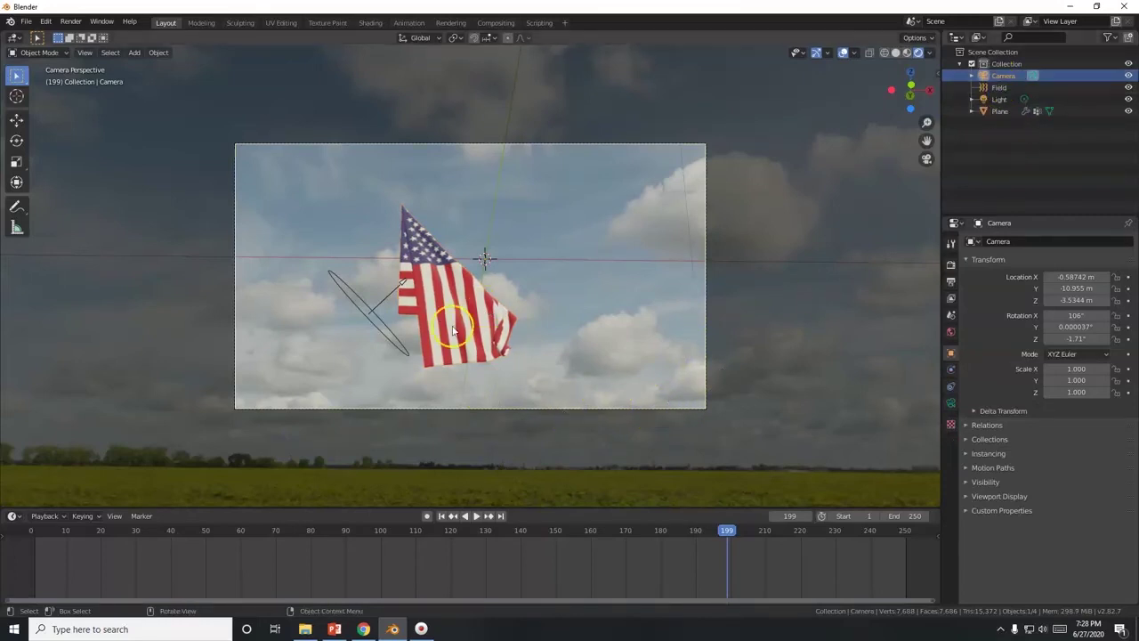
key(g)
key(z)
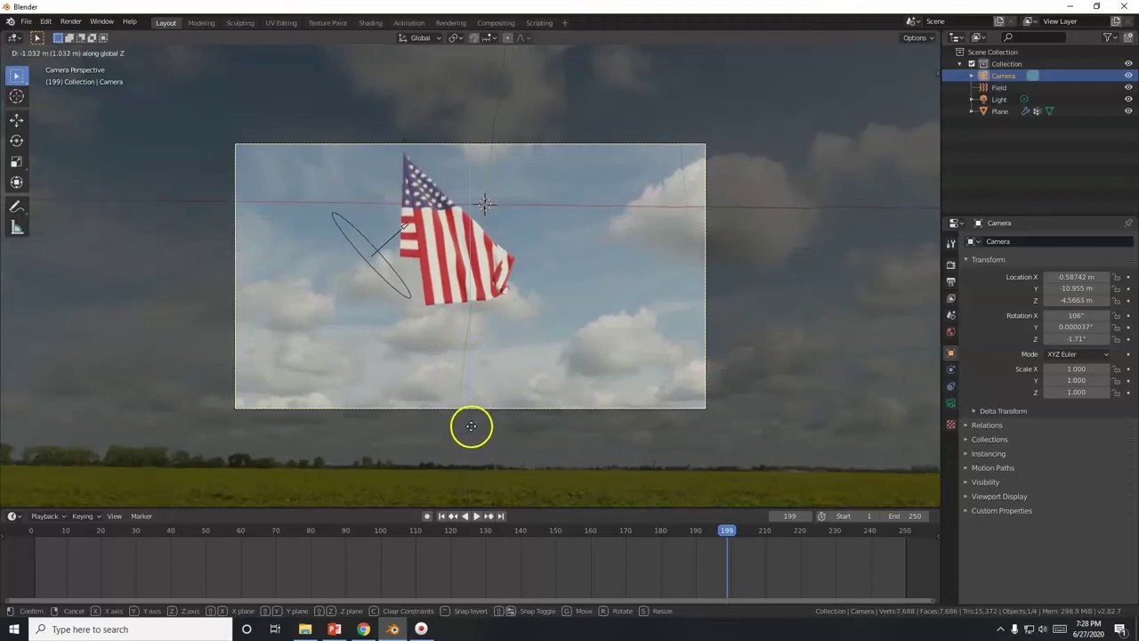
click(576, 381)
scroll(694, 416, down, 1)
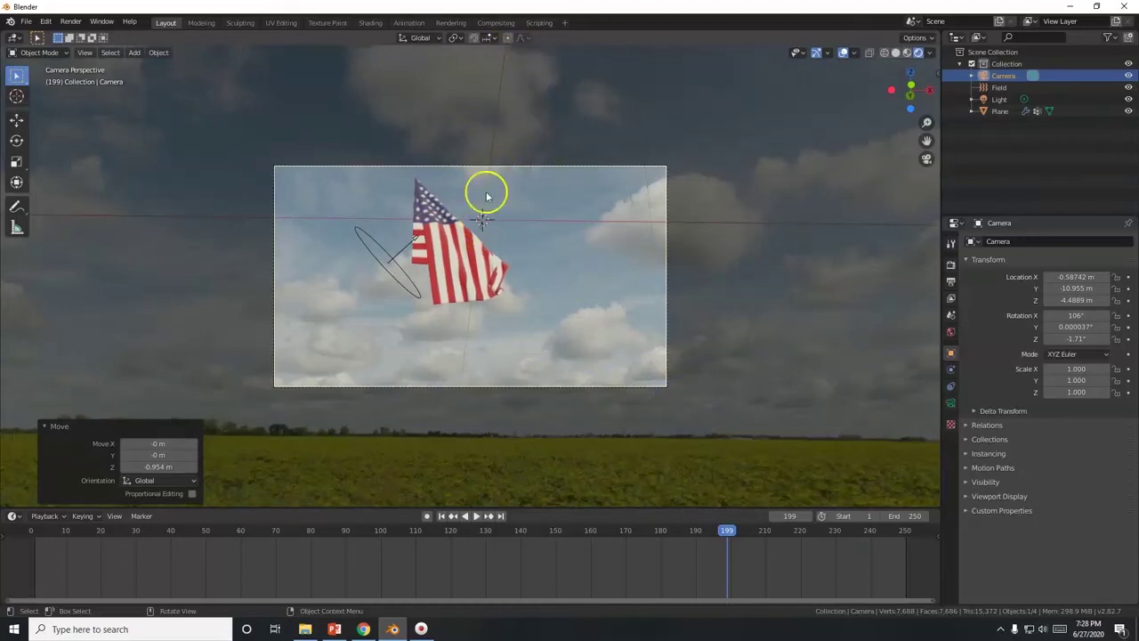
Align the camera to the front view and tilt it up about 10.2° around the global X axis.
key(KP_1)
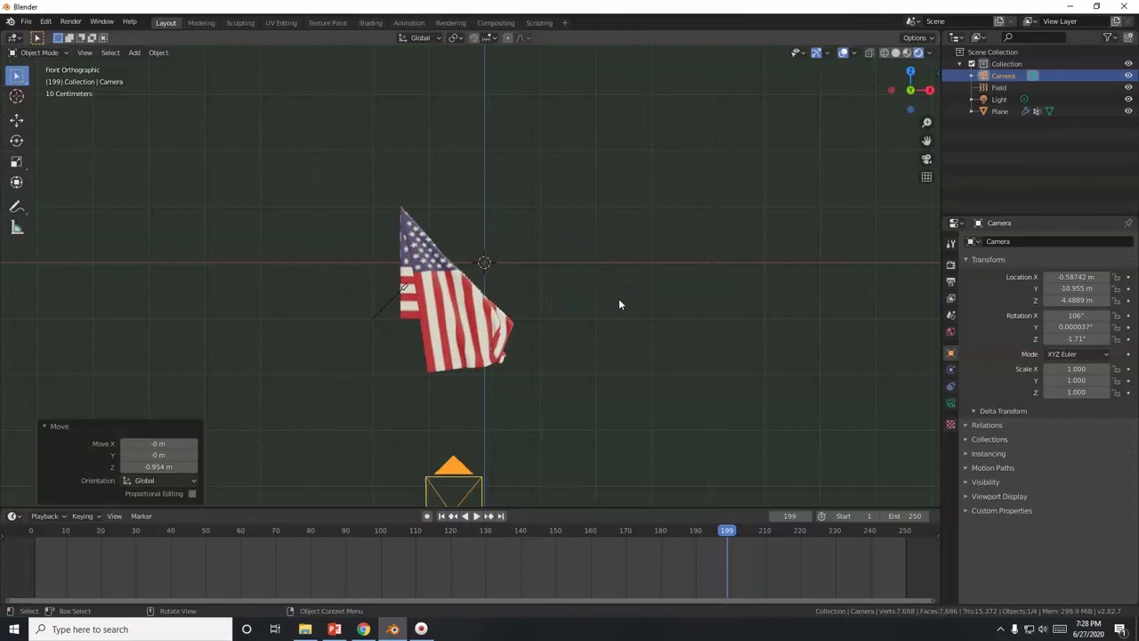
key(ctrl+alt+KP_0)
click(585, 361)
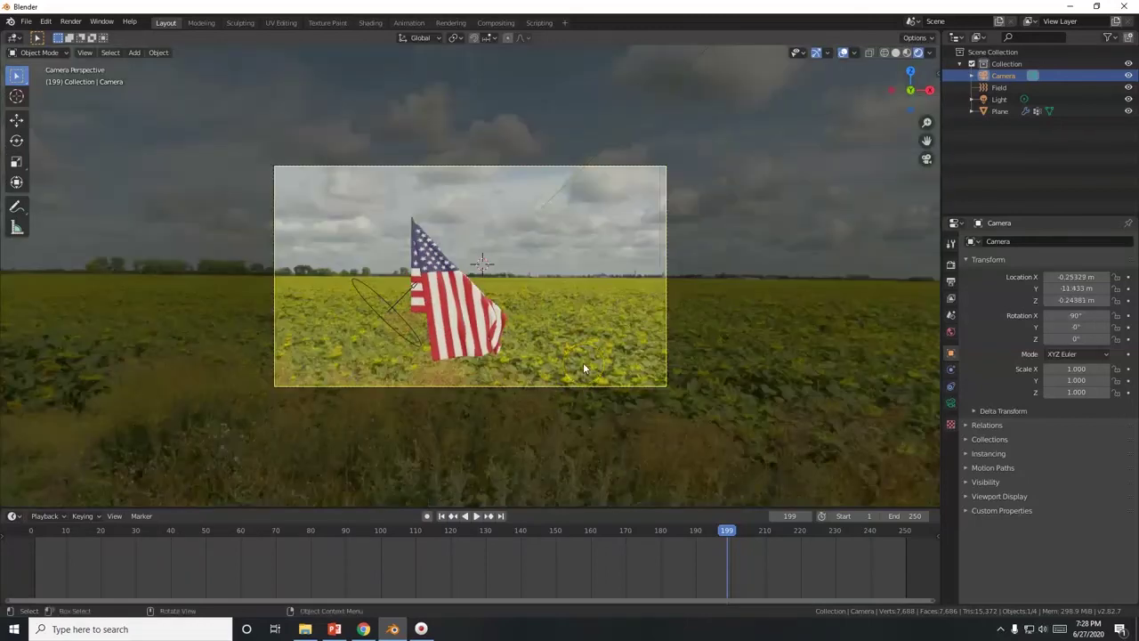
key(r)
key(x)
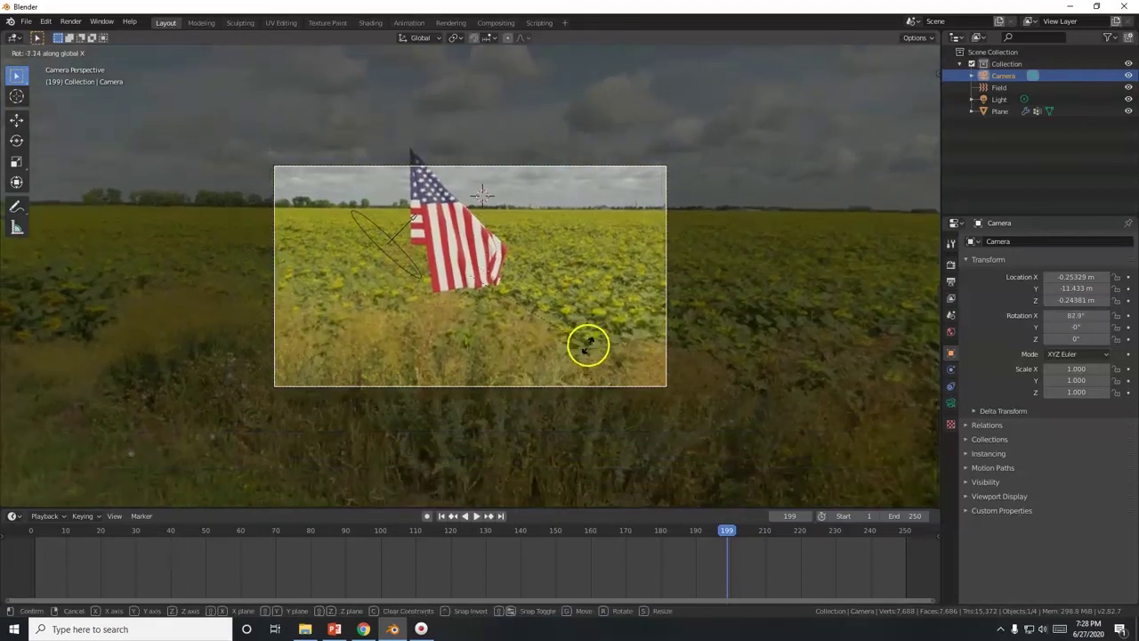
click(600, 395)
Lower the camera about 2.5 m along the global Z axis, keeping the flag within the frame.
key(g)
key(z)
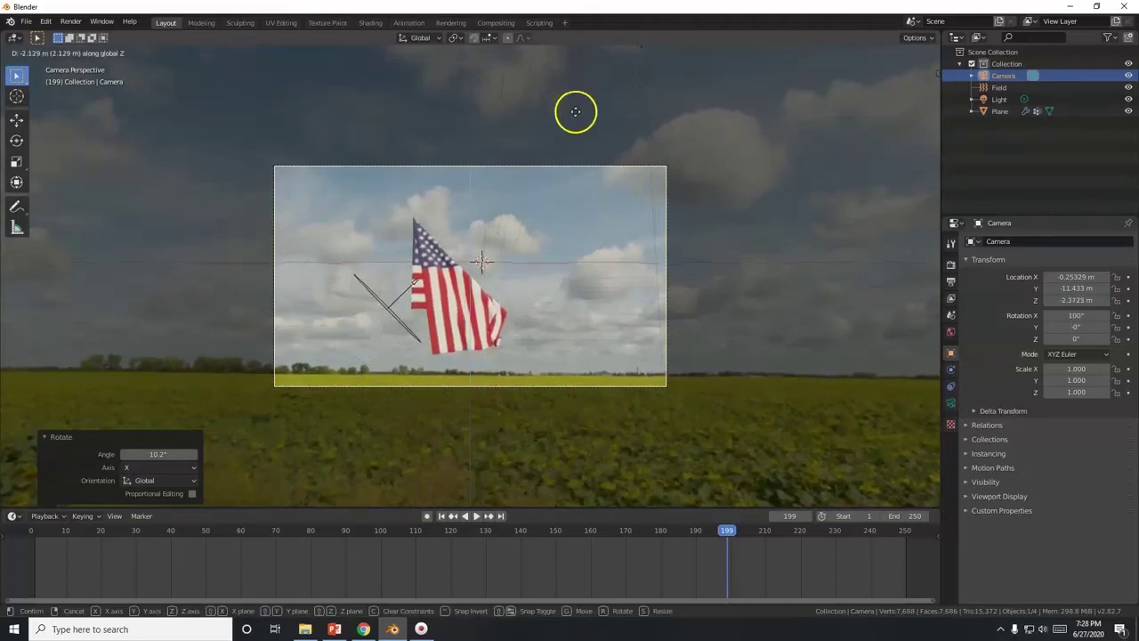
click(570, 169)
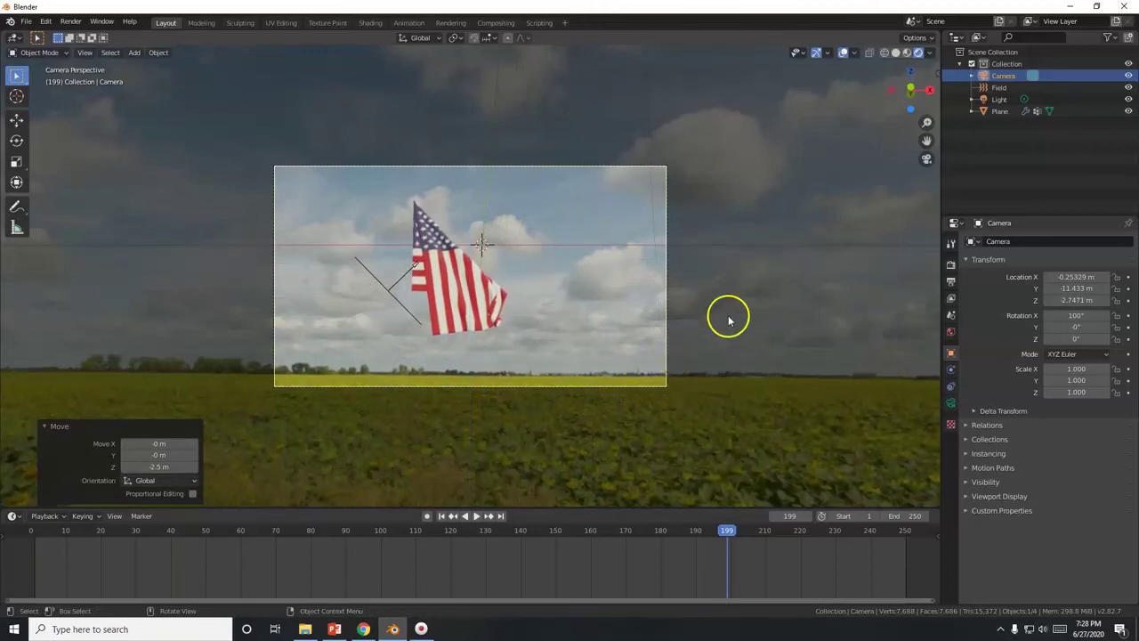
Rotate the camera about -15.3° around global Z and recentre the flag by moving it about -2.95 m in X and 0.8 m in Y.
key(r)
key(z)
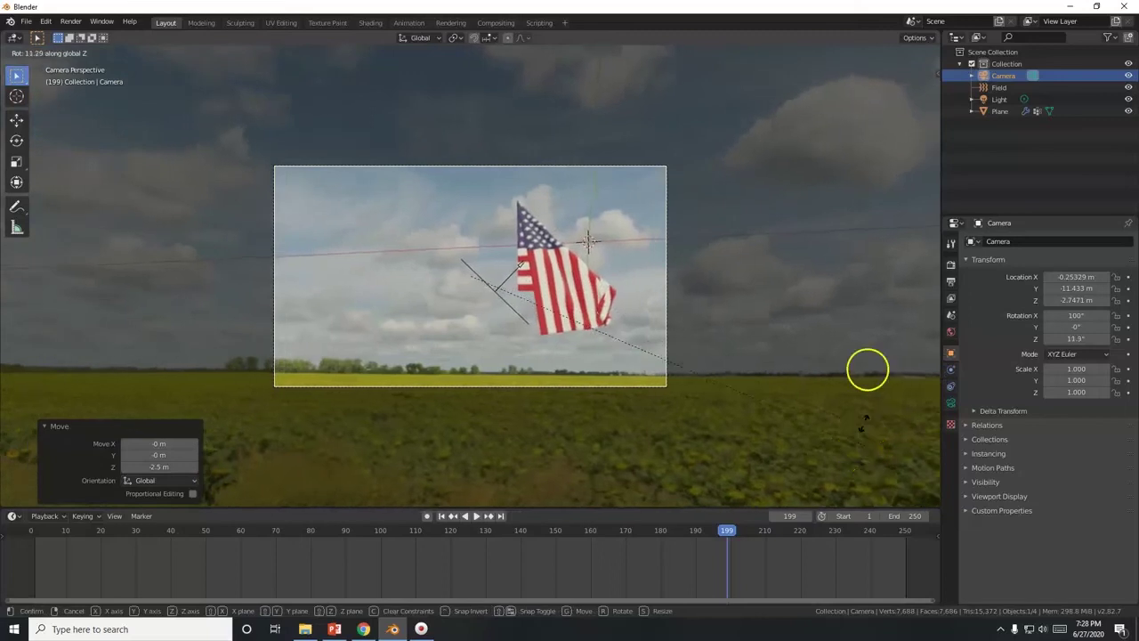
click(844, 258)
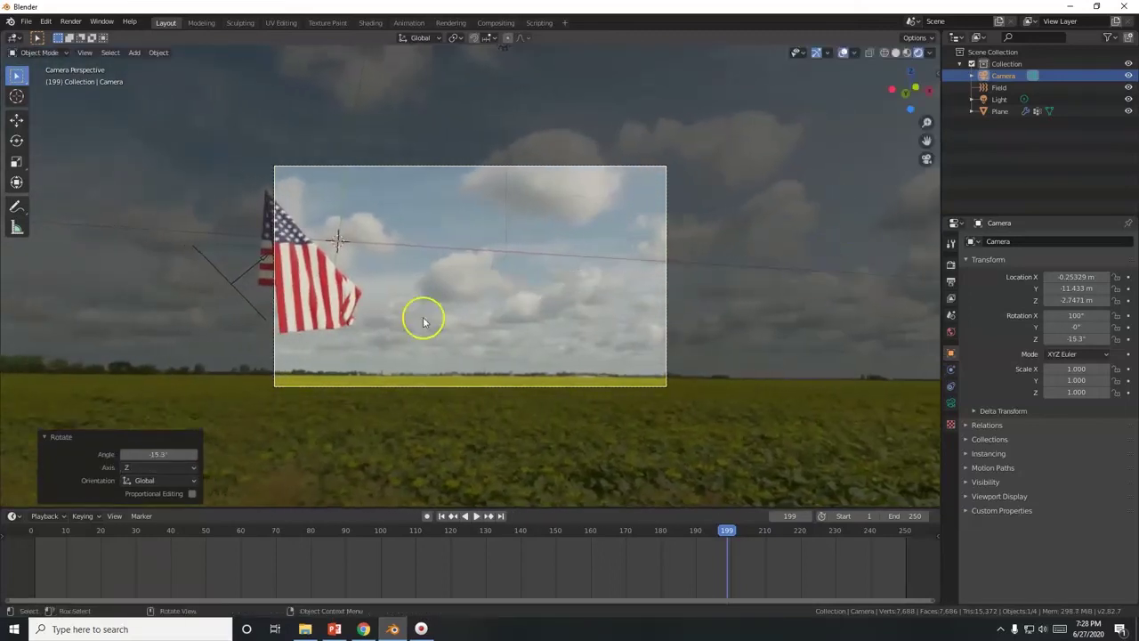
key(g)
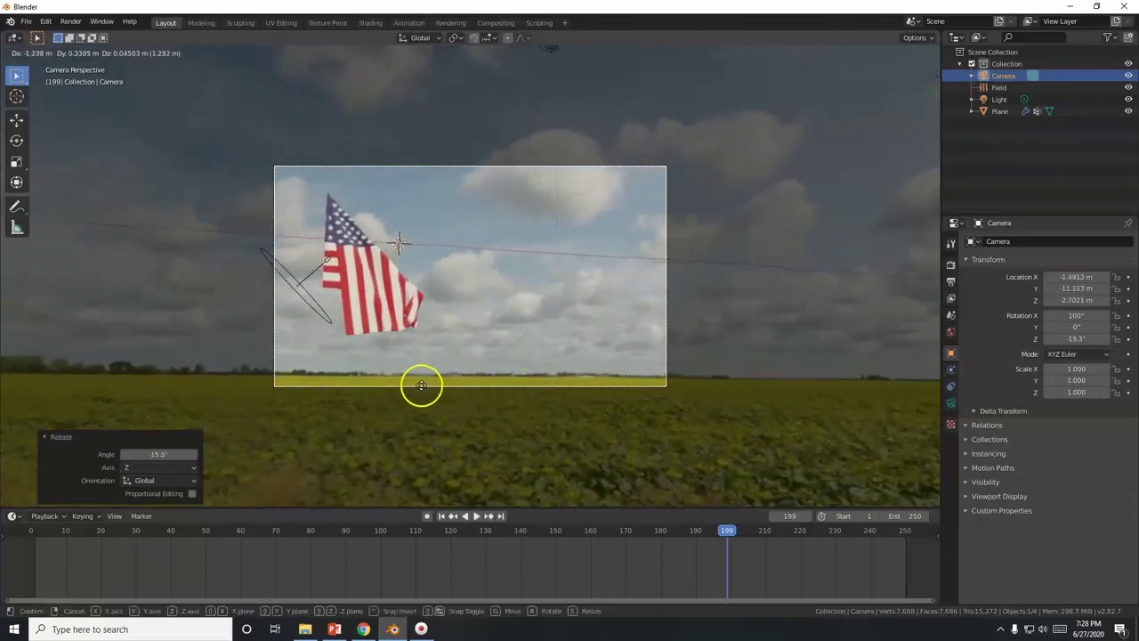
click(271, 385)
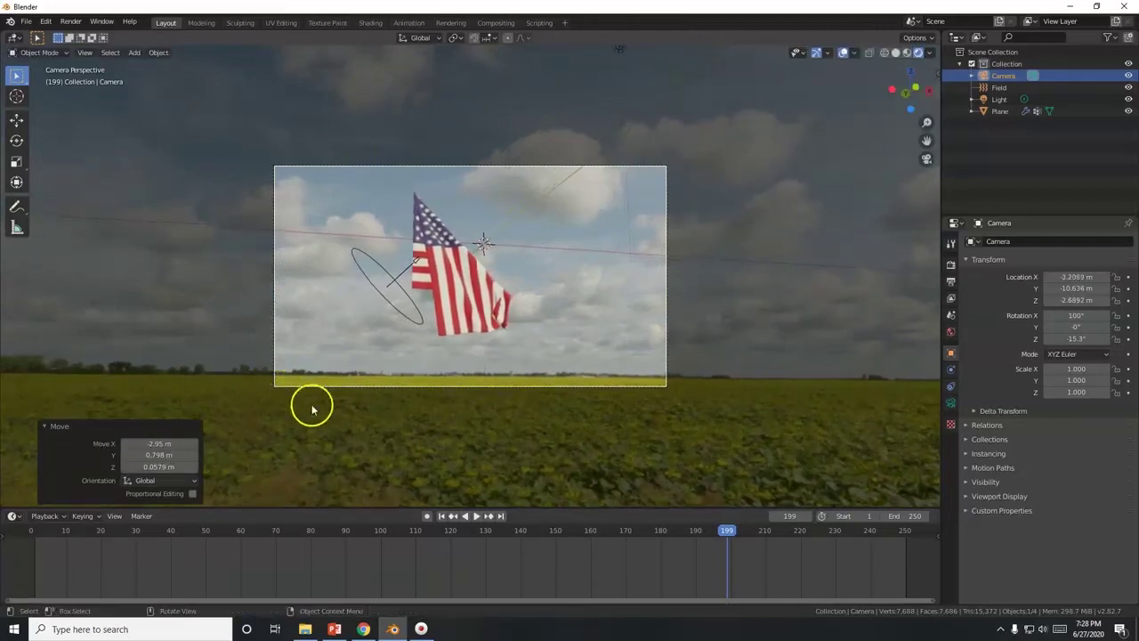
Play the flag animation through the camera view and stop playback at frame 80.
click(475, 518)
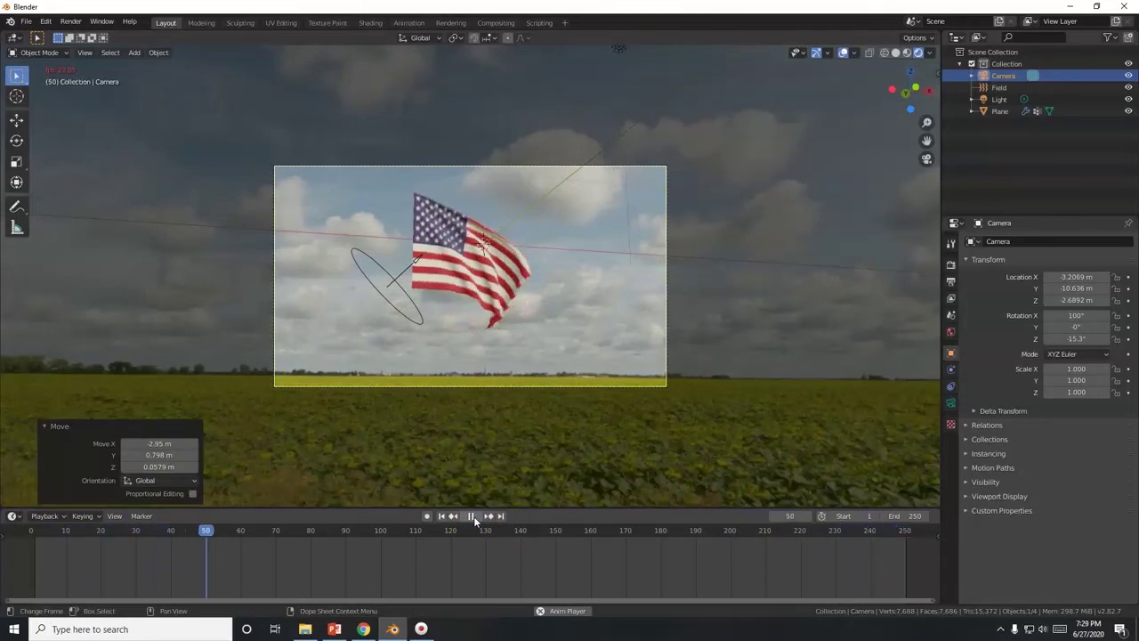
click(473, 516)
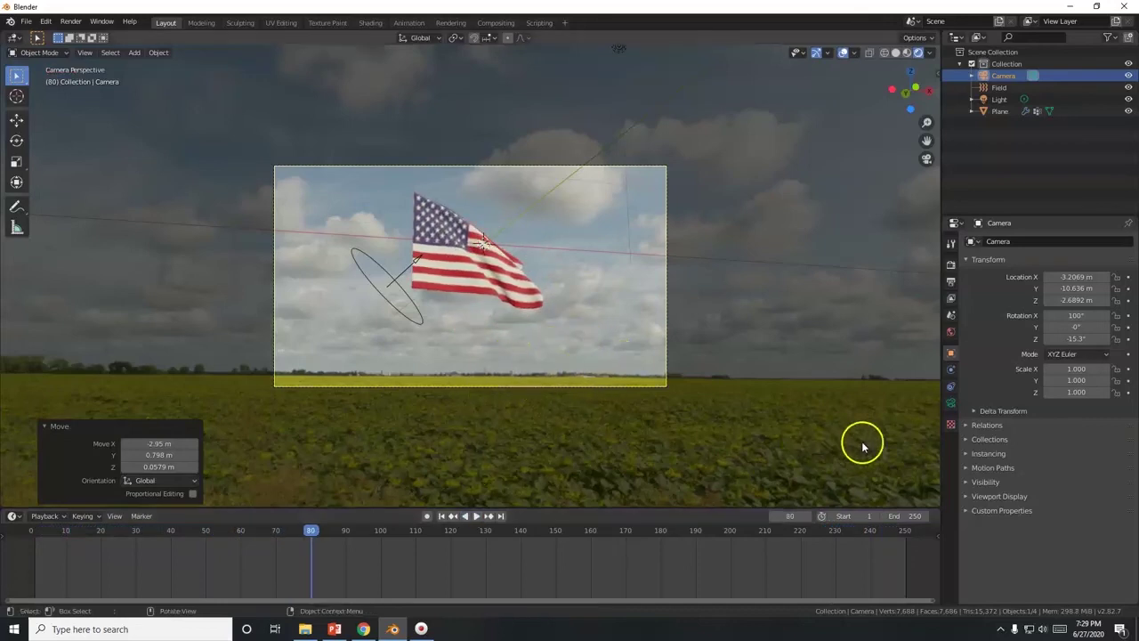
Enable the Thirds composition guide in the camera's viewport display settings.
click(950, 405)
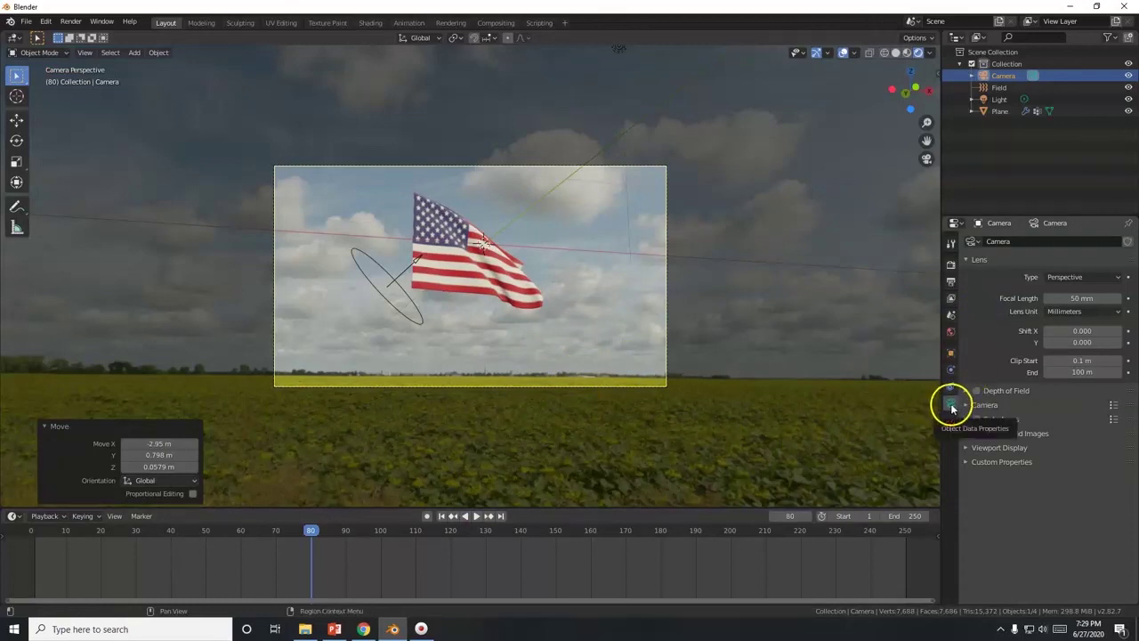
click(979, 449)
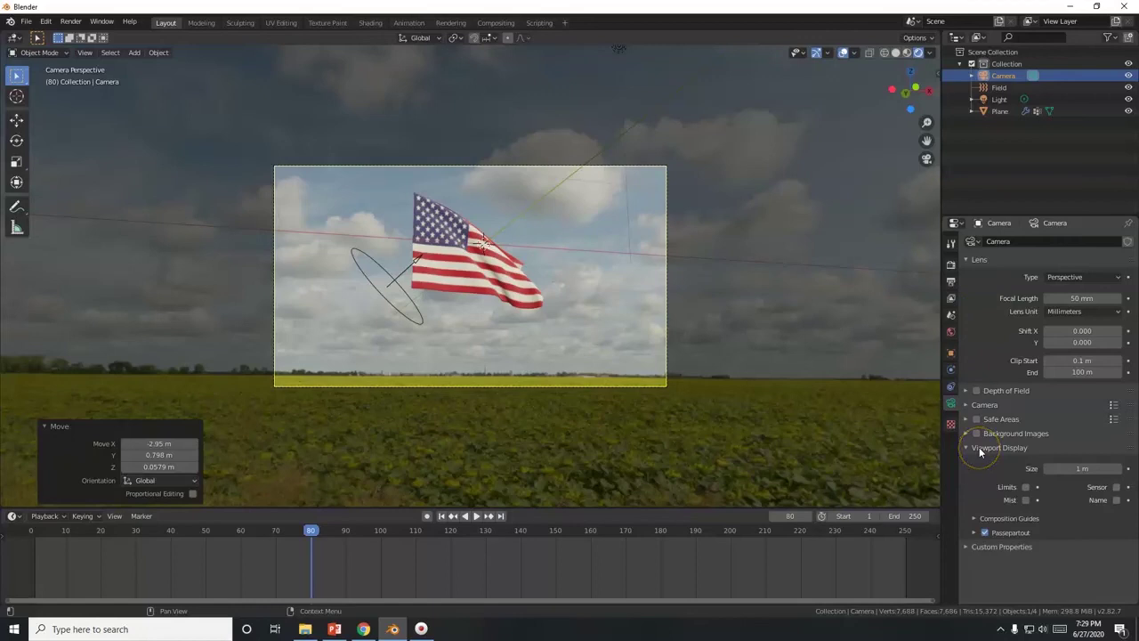
click(974, 518)
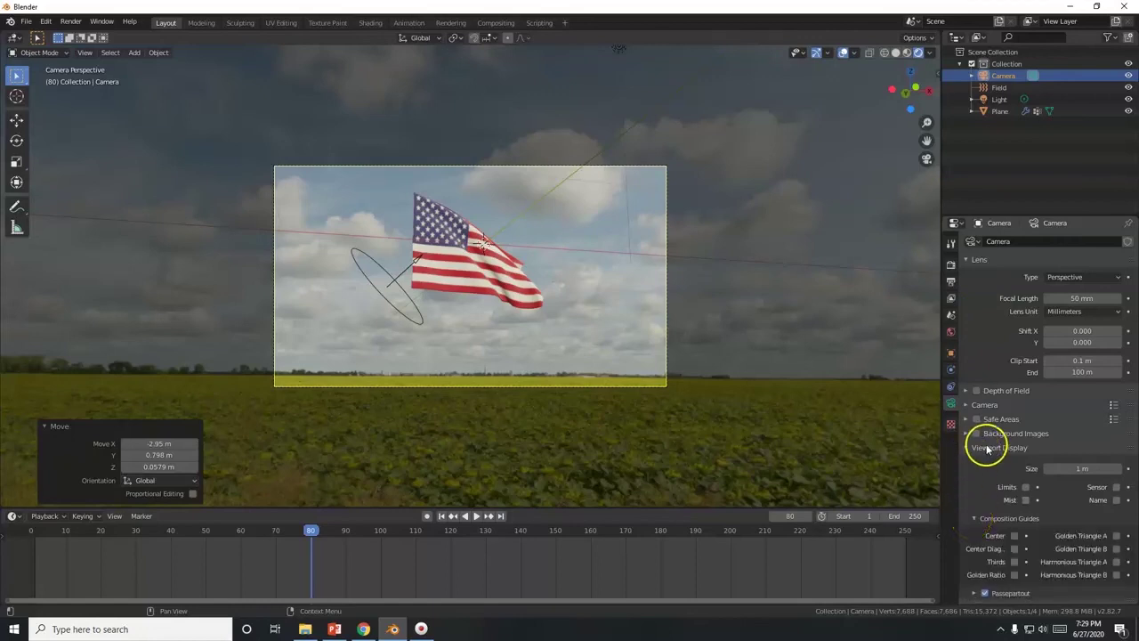
click(1015, 562)
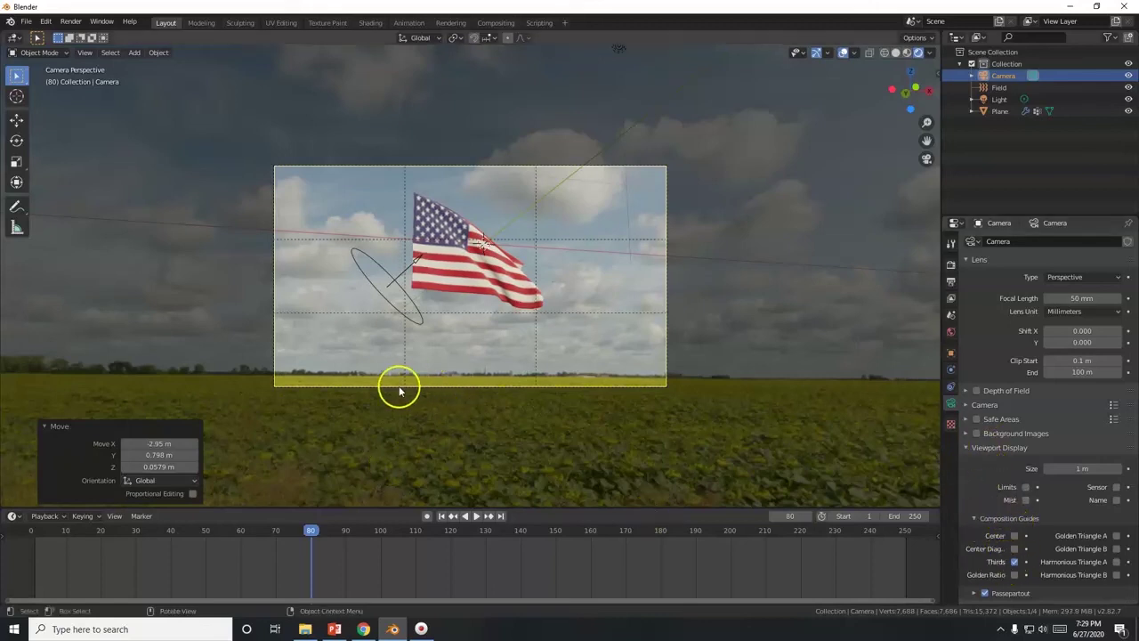
key(g)
key(z)
click(547, 293)
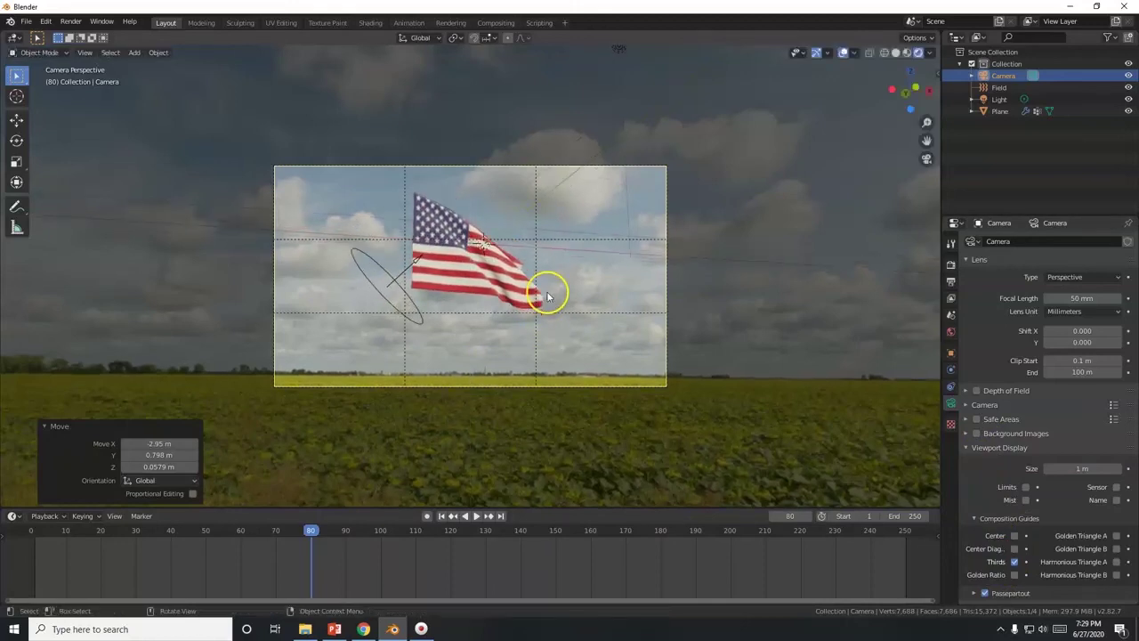
key(g)
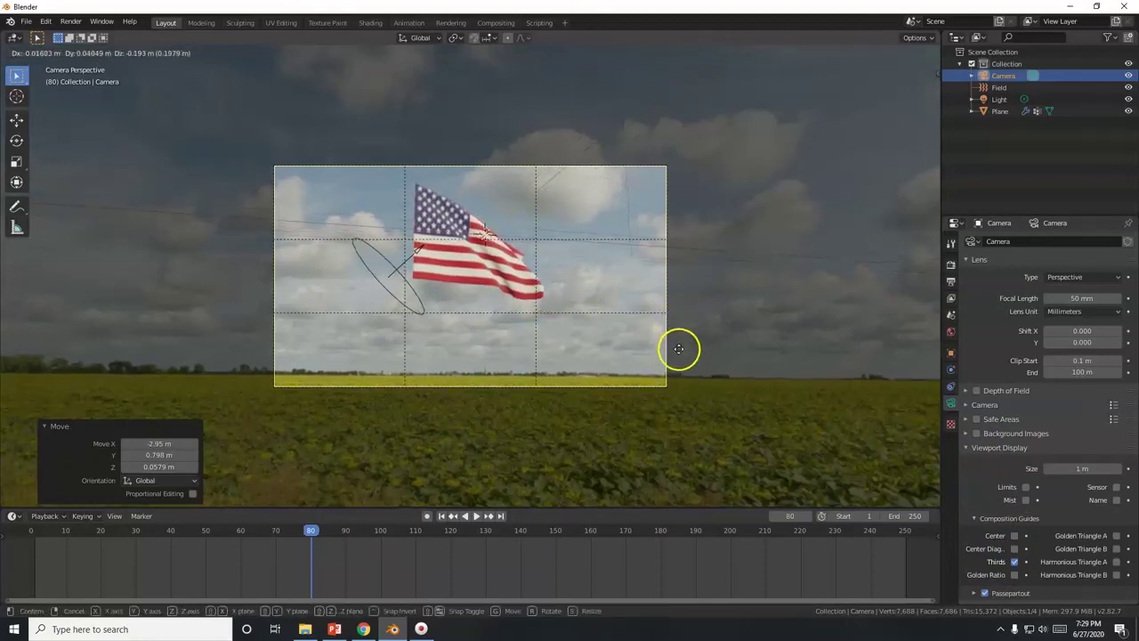
click(680, 319)
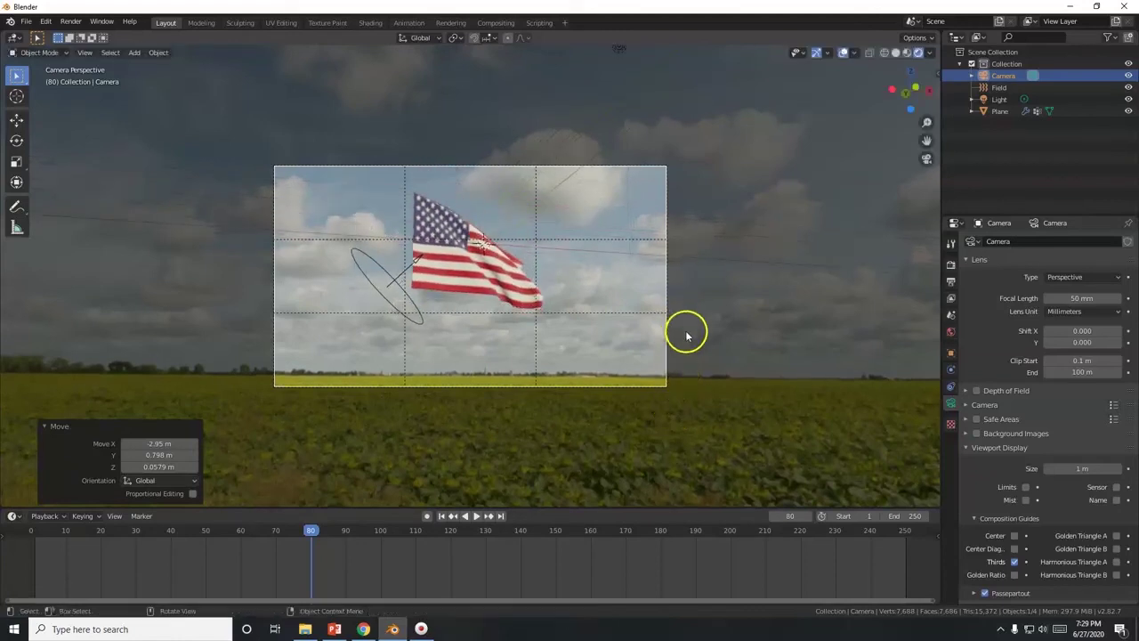
Rotate the camera about -6.9° around the global X axis, bringing the horizon near the lower thirds line.
key(r)
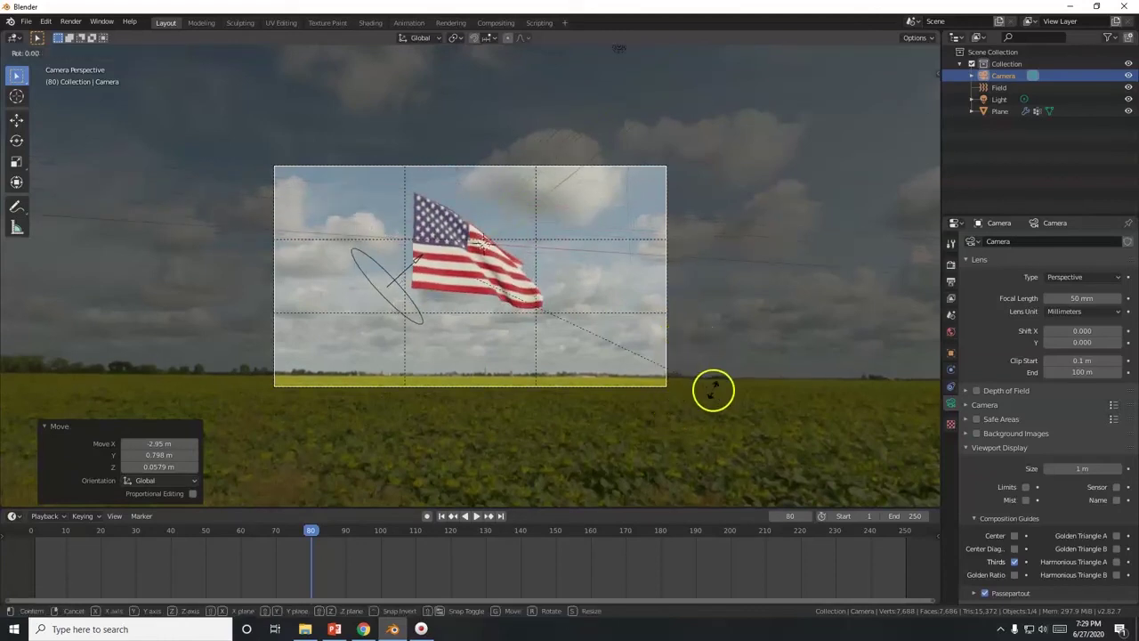
key(x)
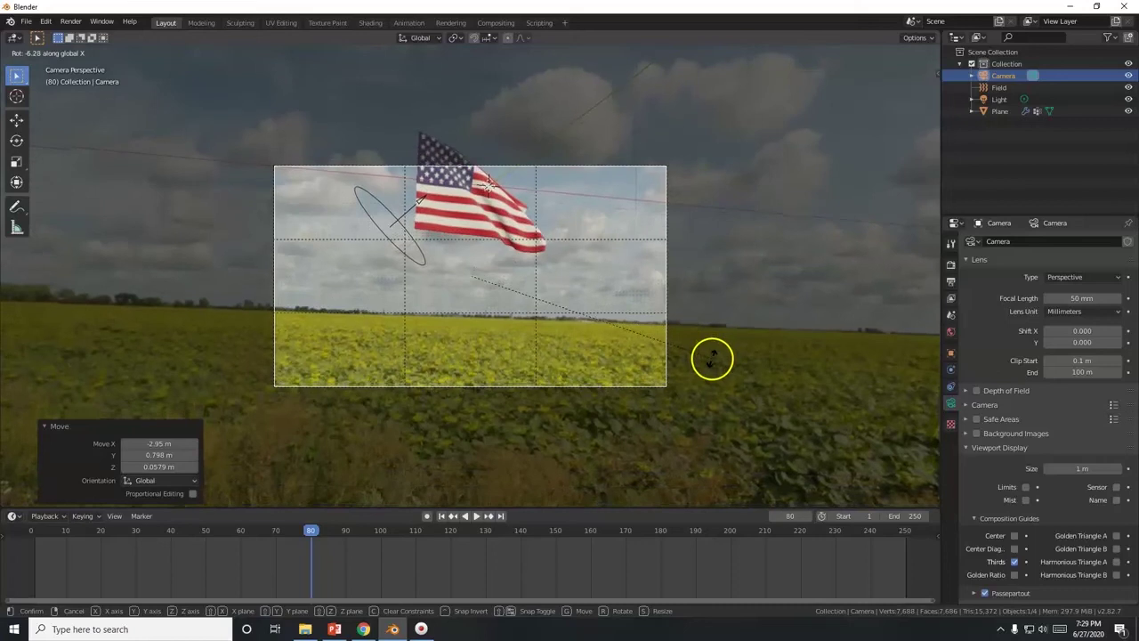
click(712, 355)
Level the horizon by rotating the camera about 2.6° around the view axis, and raise the camera about 1.05 m to reframe the flag.
key(r)
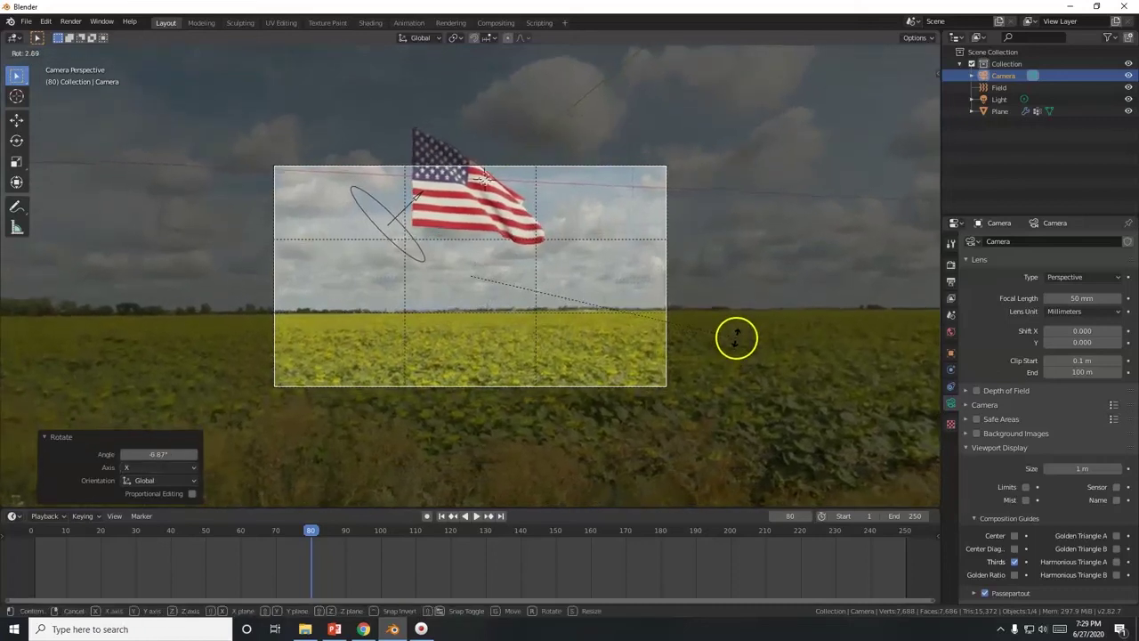
click(736, 337)
key(g)
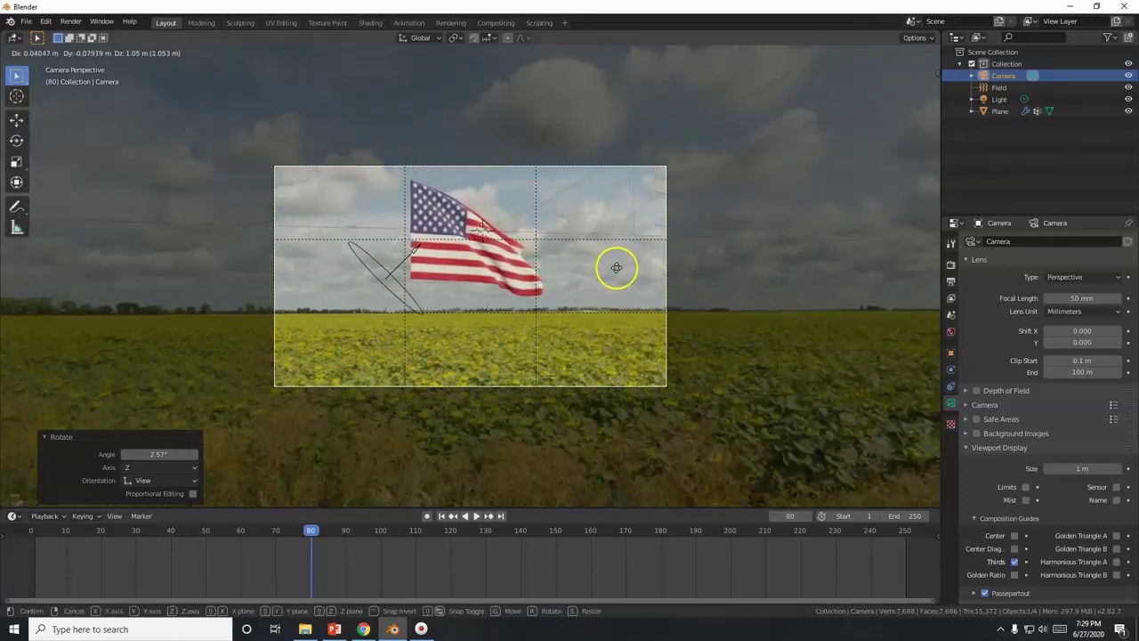
click(618, 268)
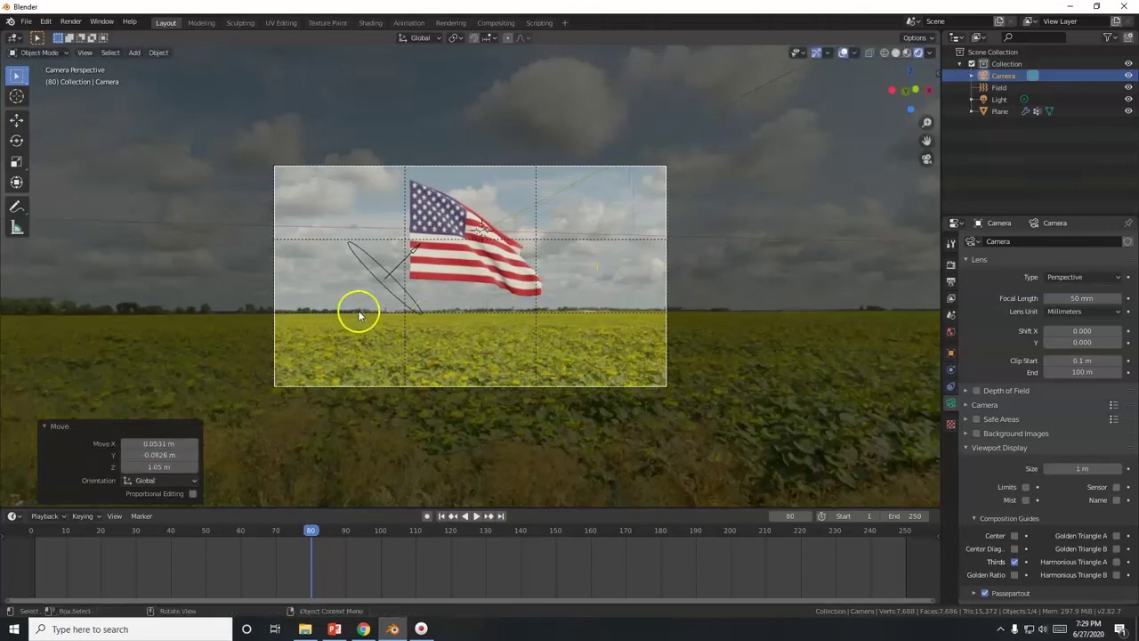
Play the flag animation from the first frame through the camera view and stop playback at frame 28.
click(442, 517)
click(478, 516)
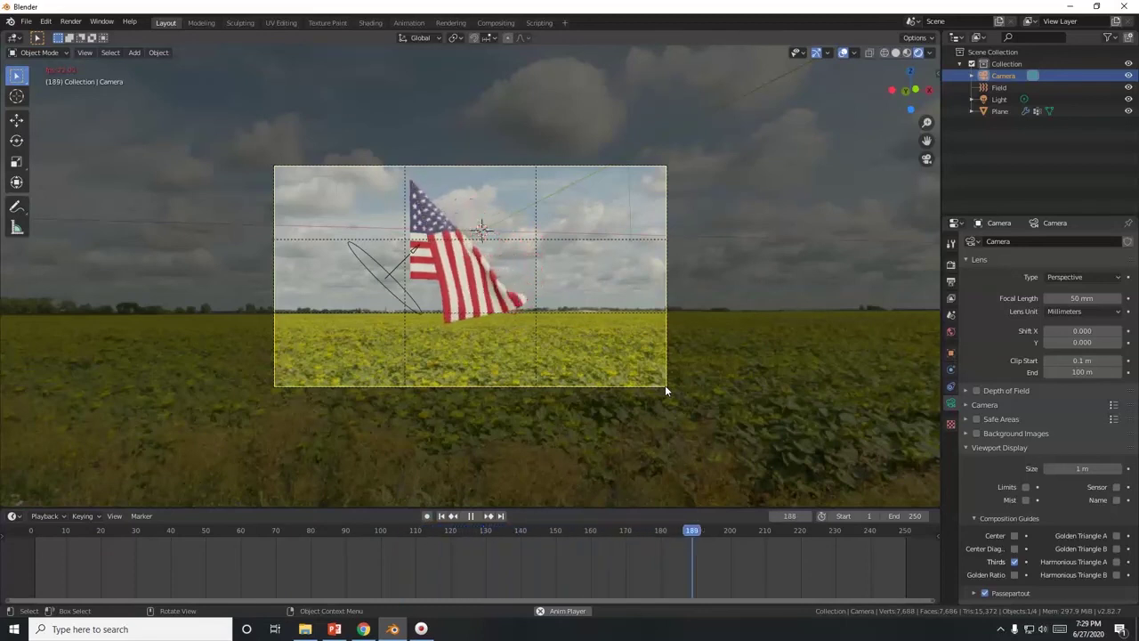
click(473, 516)
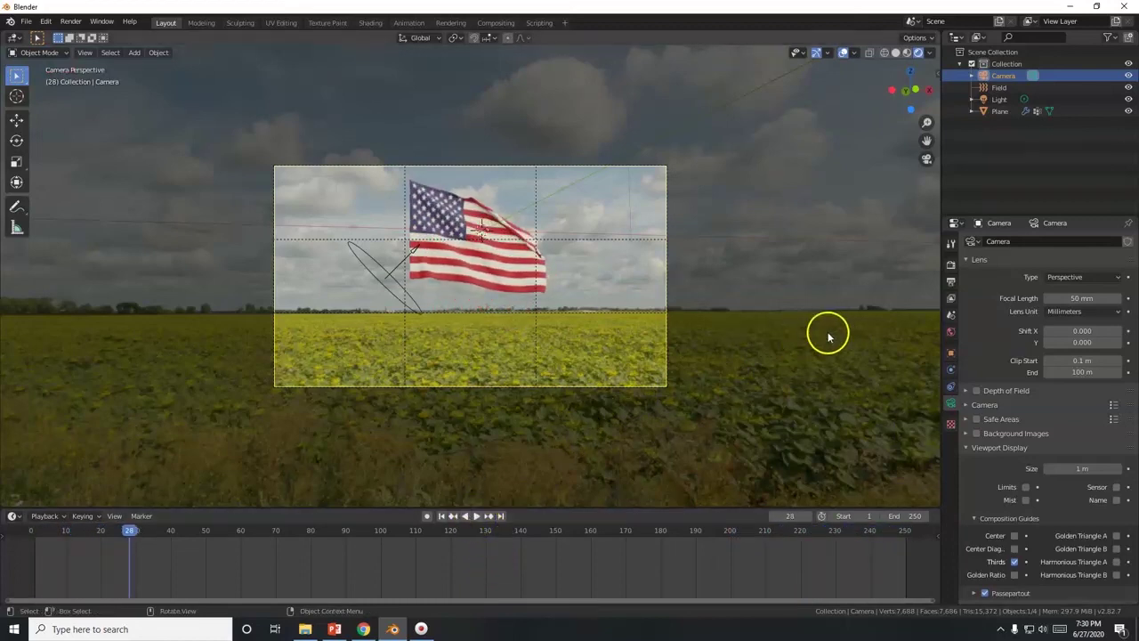
Delete the light above the flag from the scene.
click(951, 266)
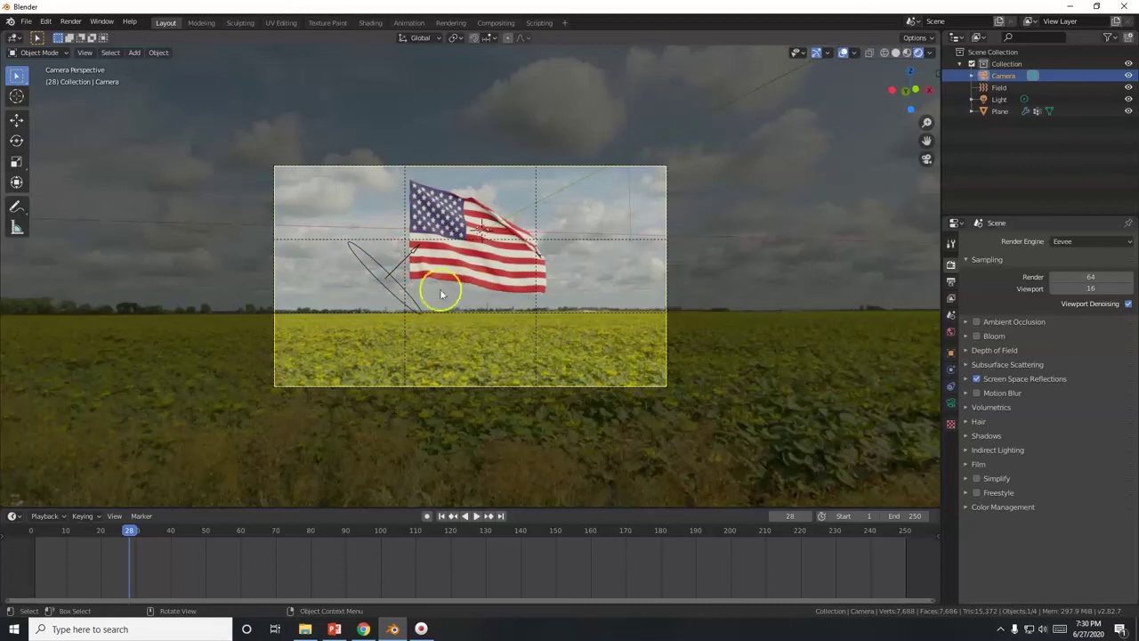
scroll(538, 346, down, 3)
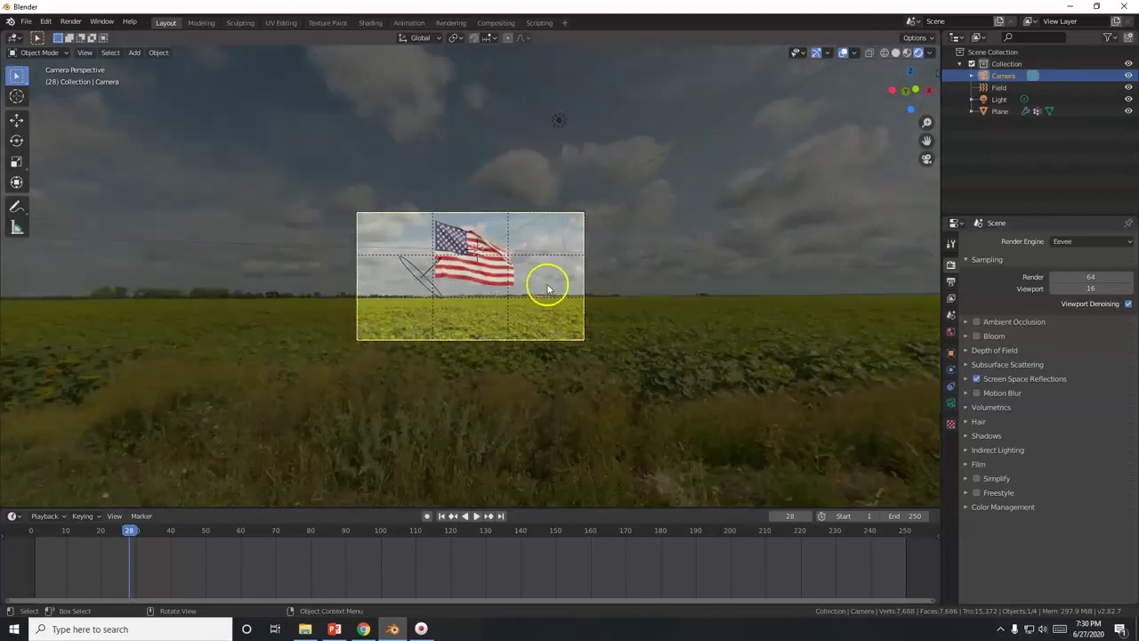
click(559, 125)
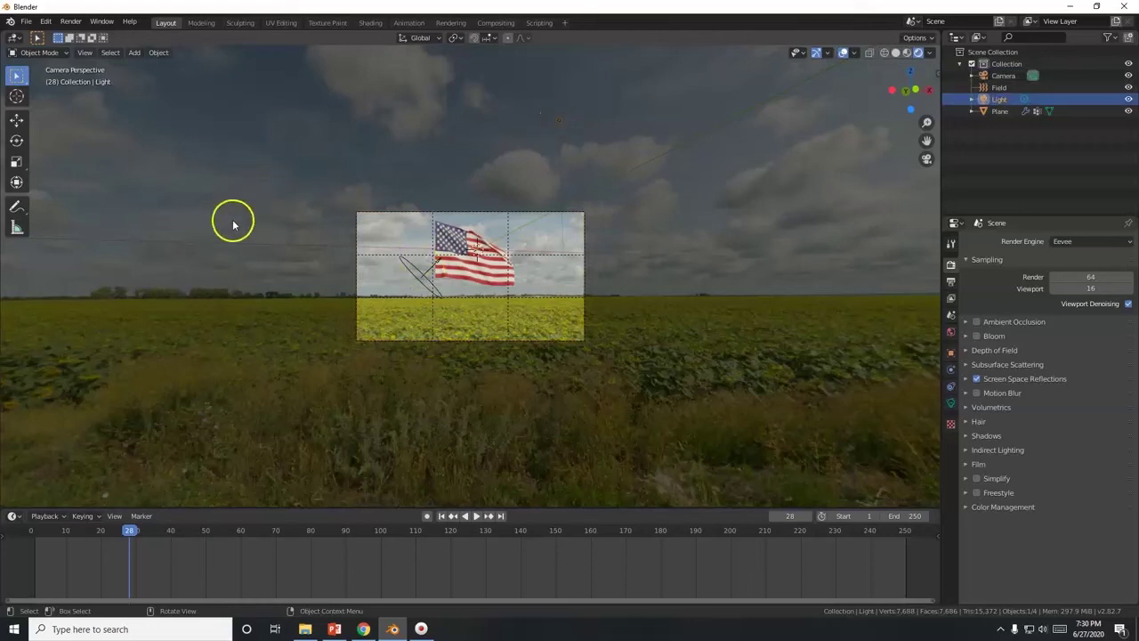
scroll(638, 328, up, 1)
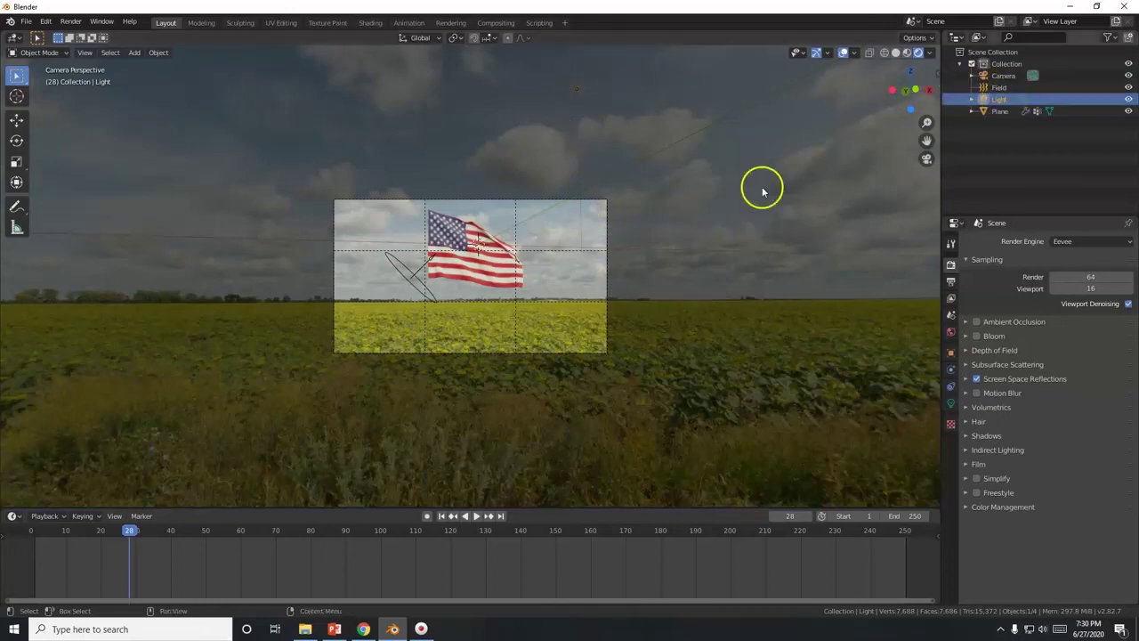
key(x)
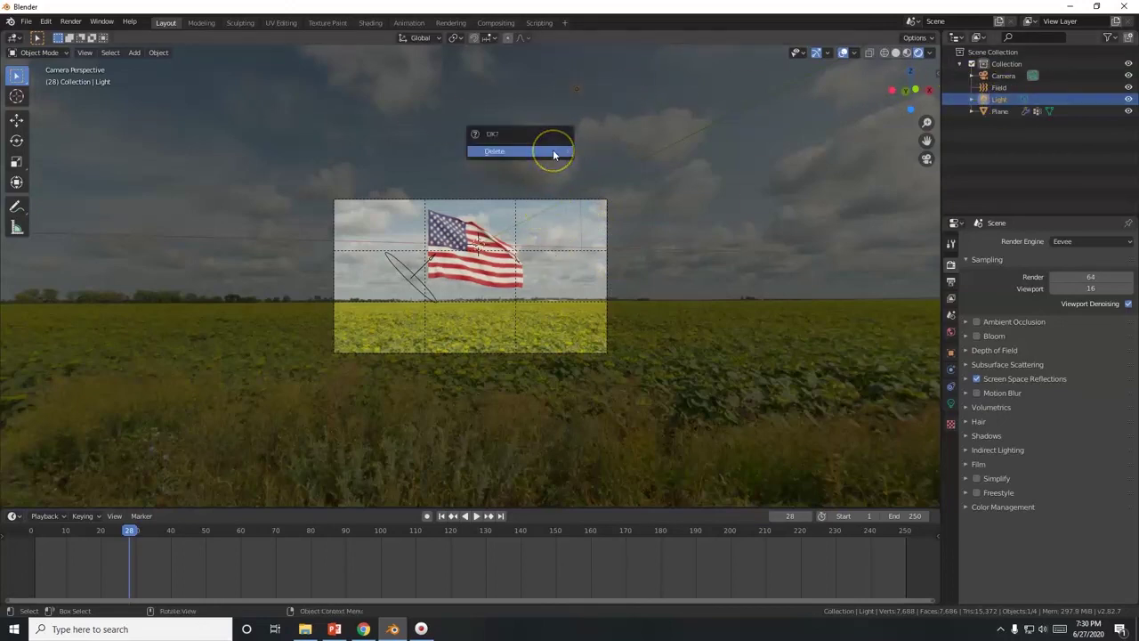
click(553, 151)
scroll(554, 214, up, 2)
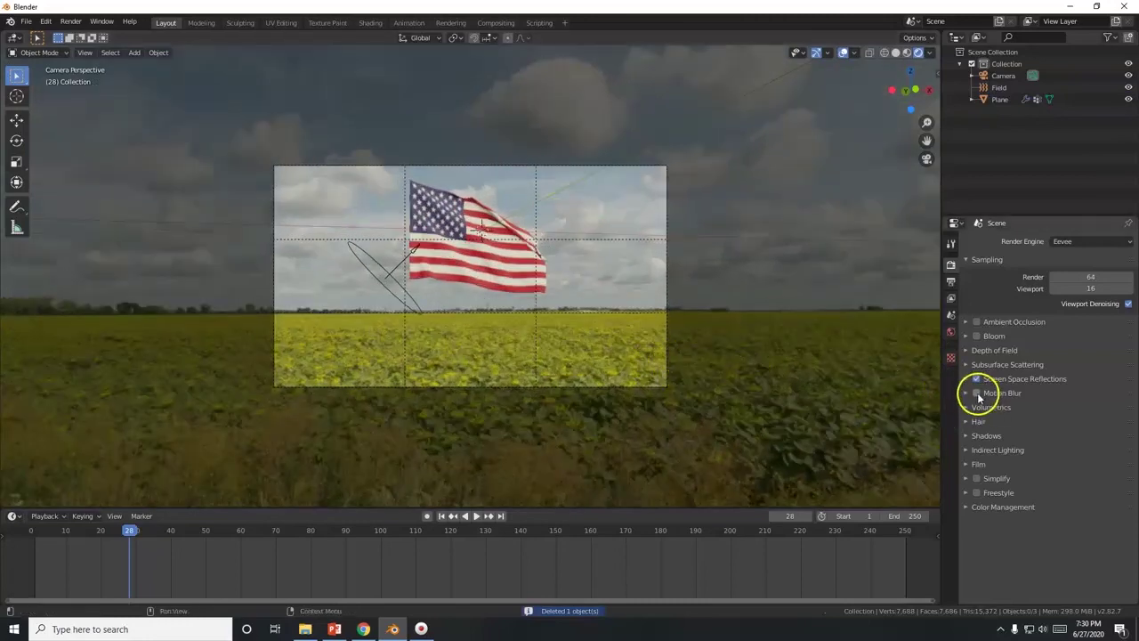
Enable Motion Blur and Ambient Occlusion for the Eevee render, and compare Bloom on and off before leaving it disabled.
click(977, 393)
click(978, 336)
scroll(501, 268, up, 3)
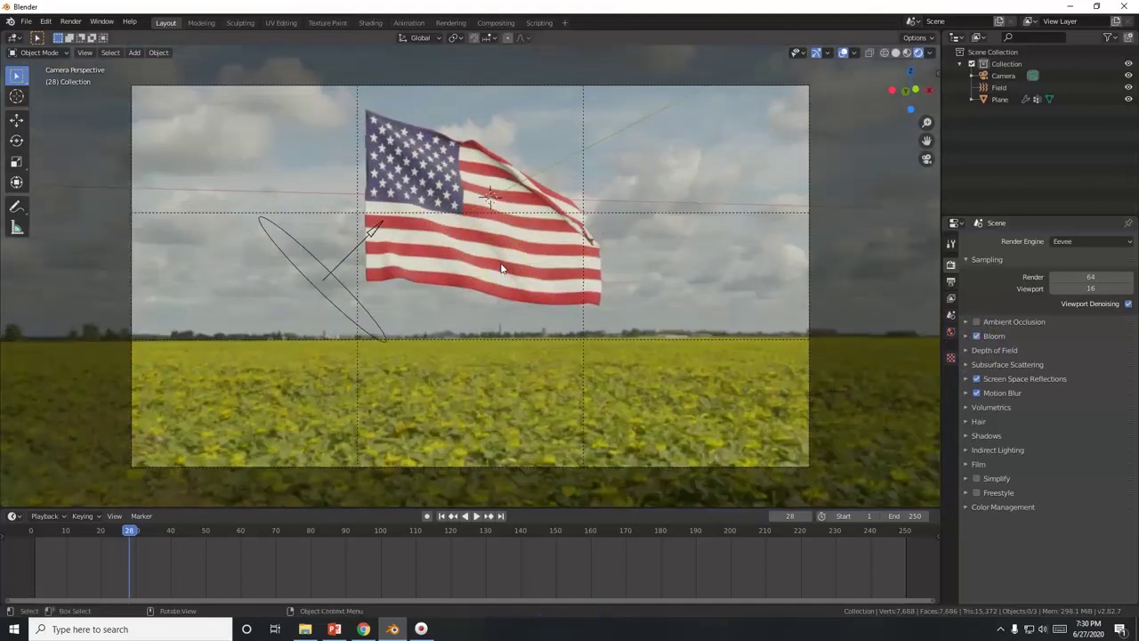
click(978, 336)
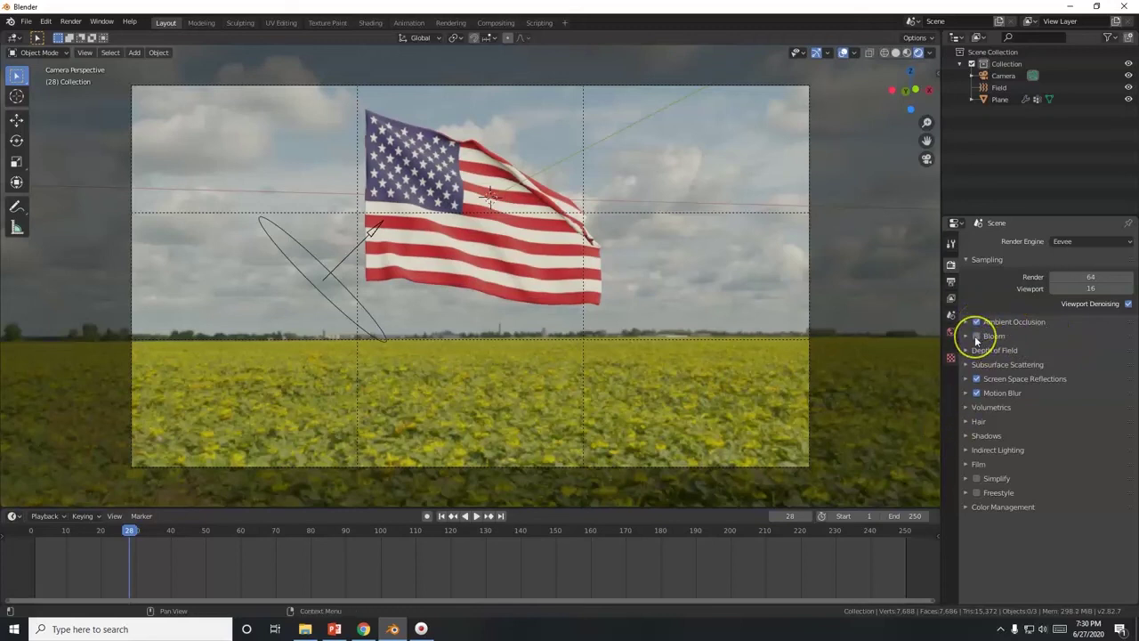
click(976, 338)
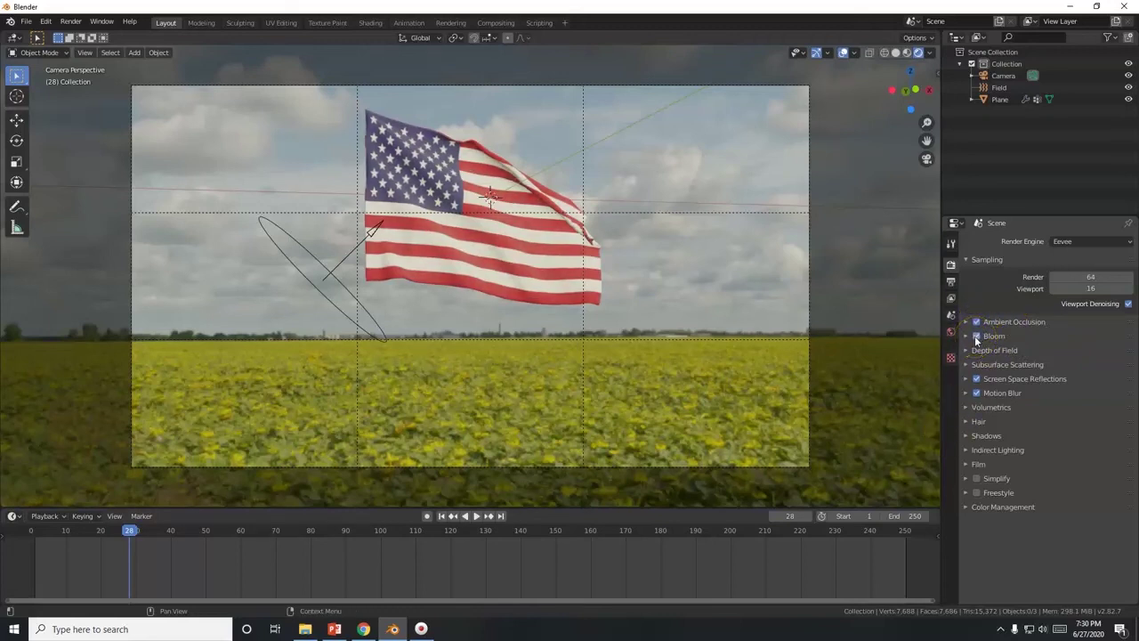
click(976, 336)
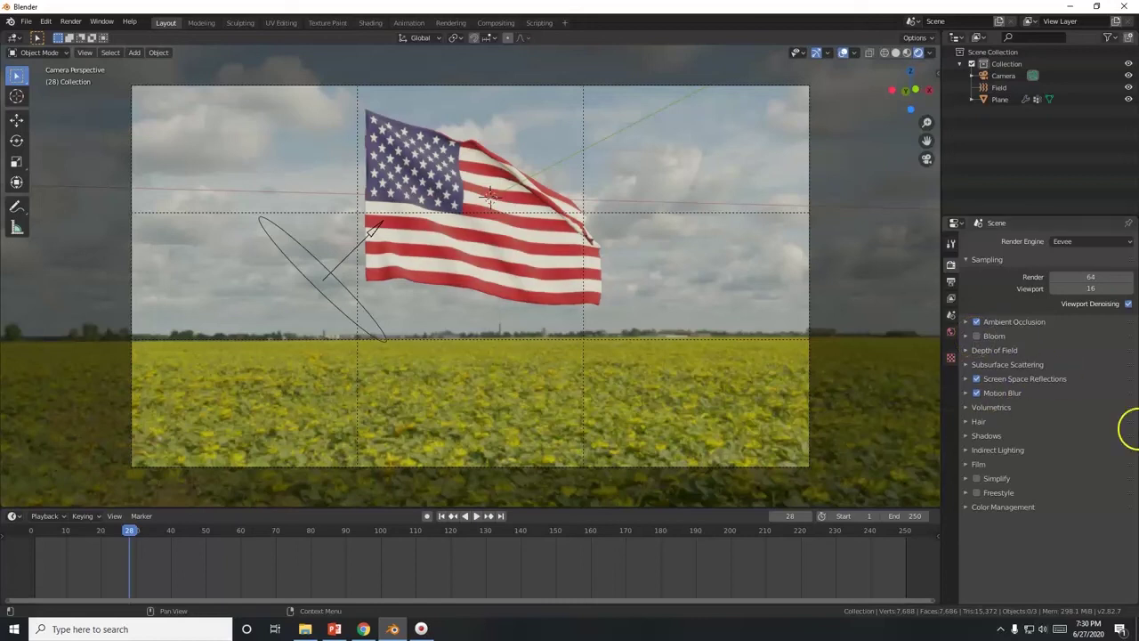
Open the scene's output settings and play the flag animation to review its motion over the frame range.
click(951, 282)
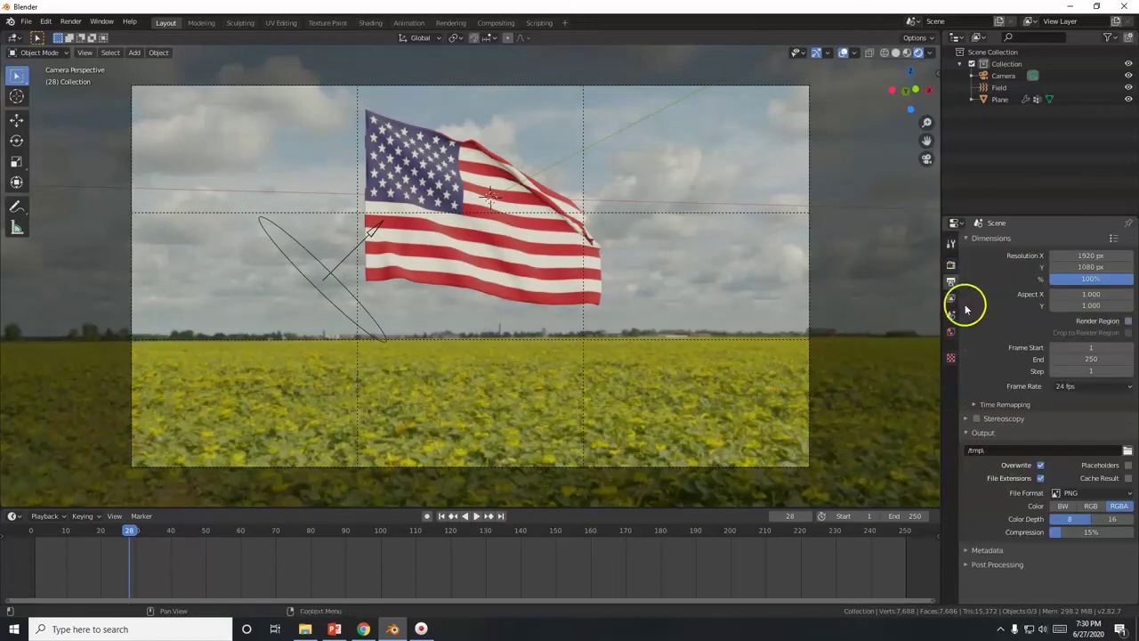
click(476, 517)
click(441, 516)
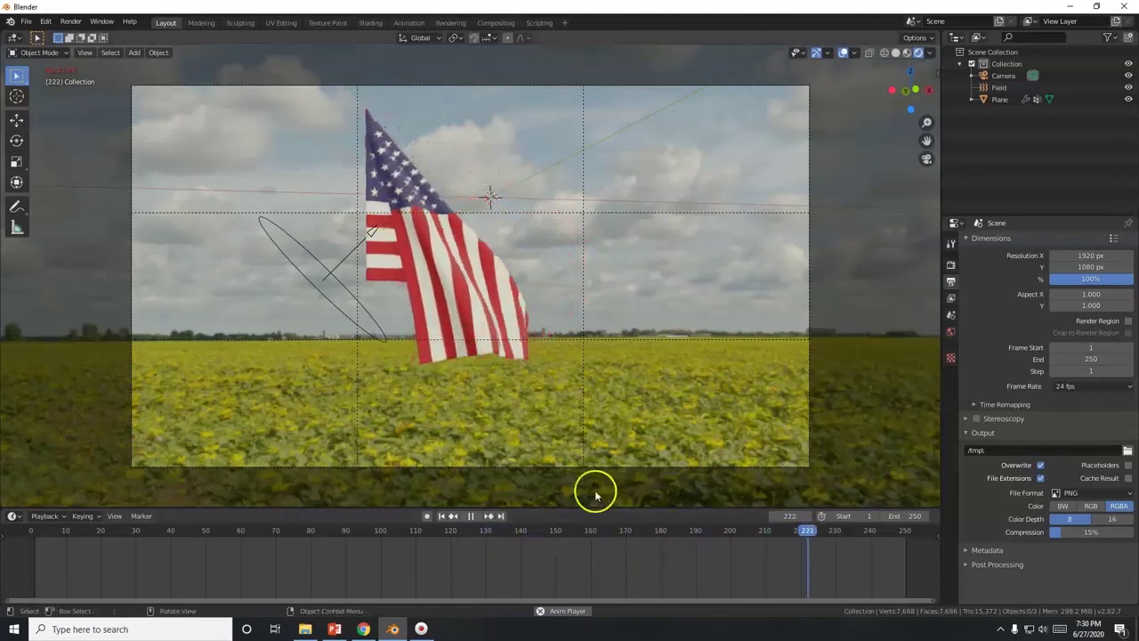
click(471, 515)
Scrub the timeline to frame 120 and set the scene's end frame to 120.
drag(855, 531, 452, 535)
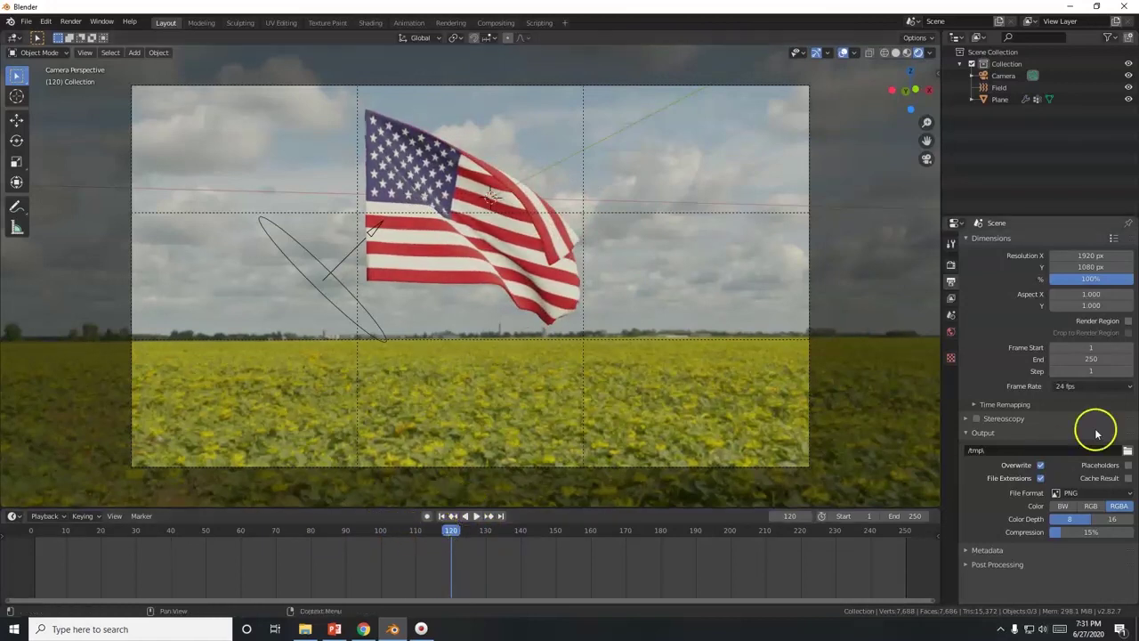
click(1089, 359)
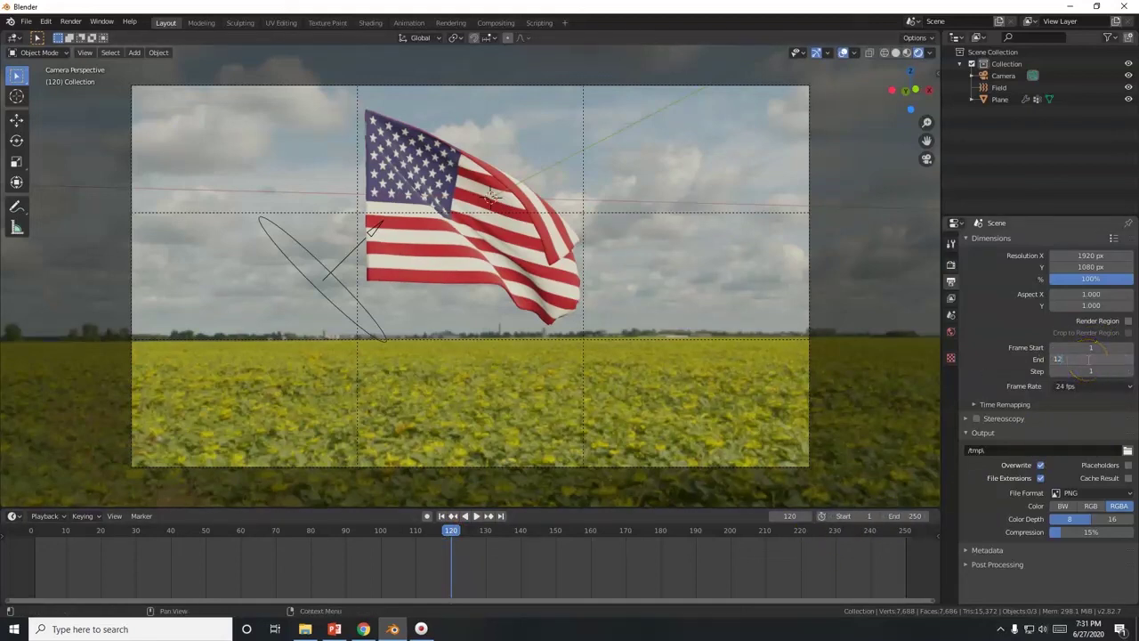
text(120)
key(Return)
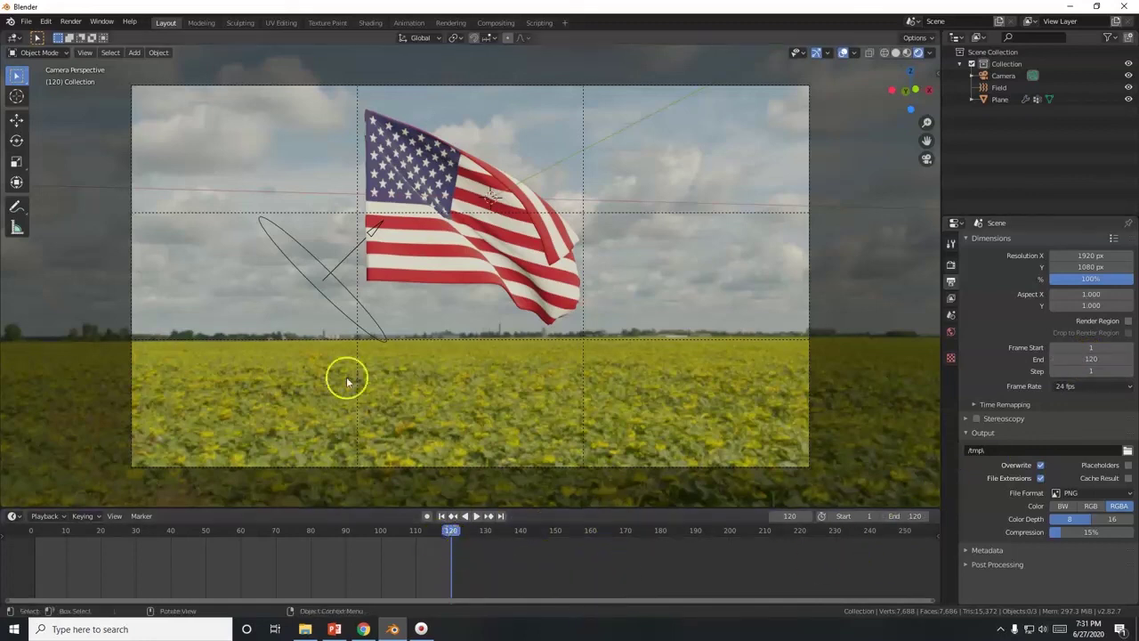
Switch the 3D viewport to the Video Sequencer, go to the end of the Star Spangled Banner sound strip, and display the strip's properties.
click(13, 38)
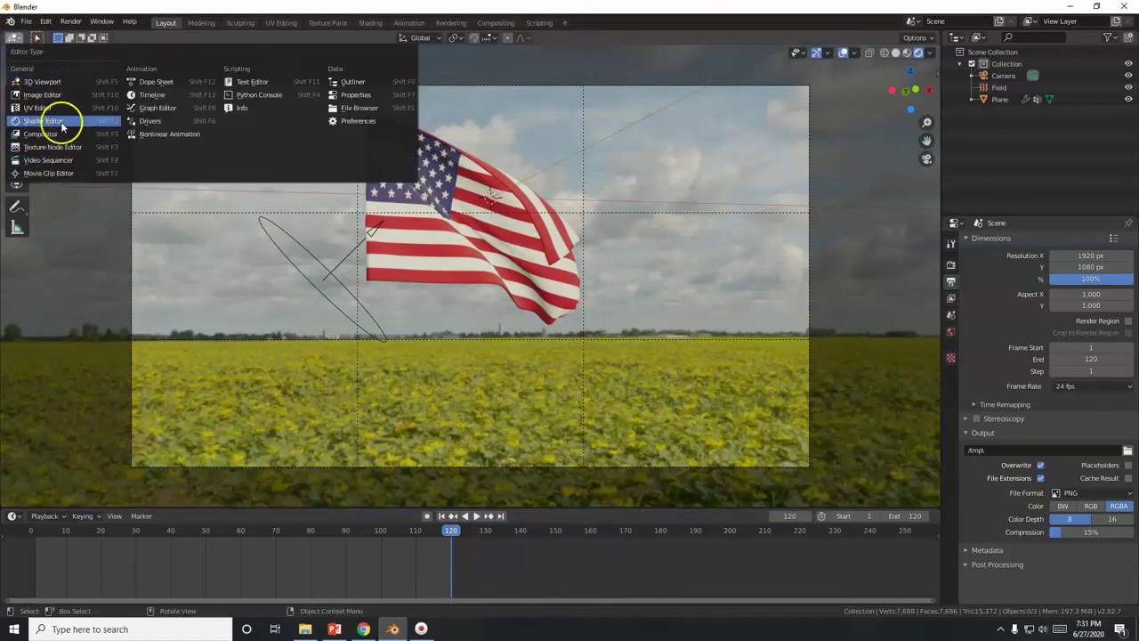
click(53, 174)
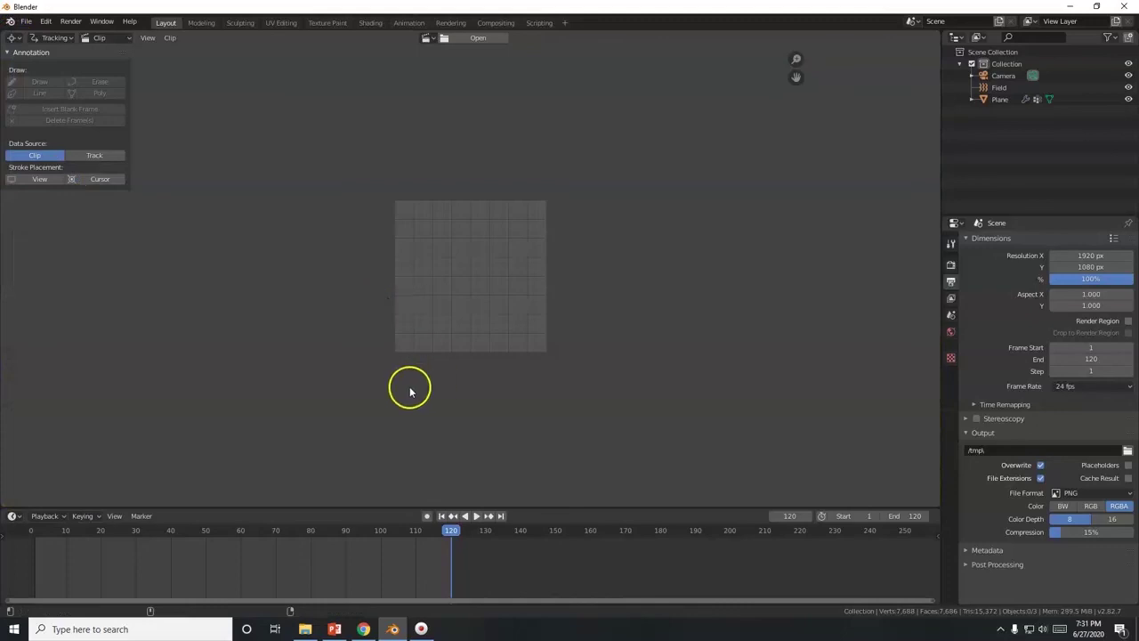
click(13, 38)
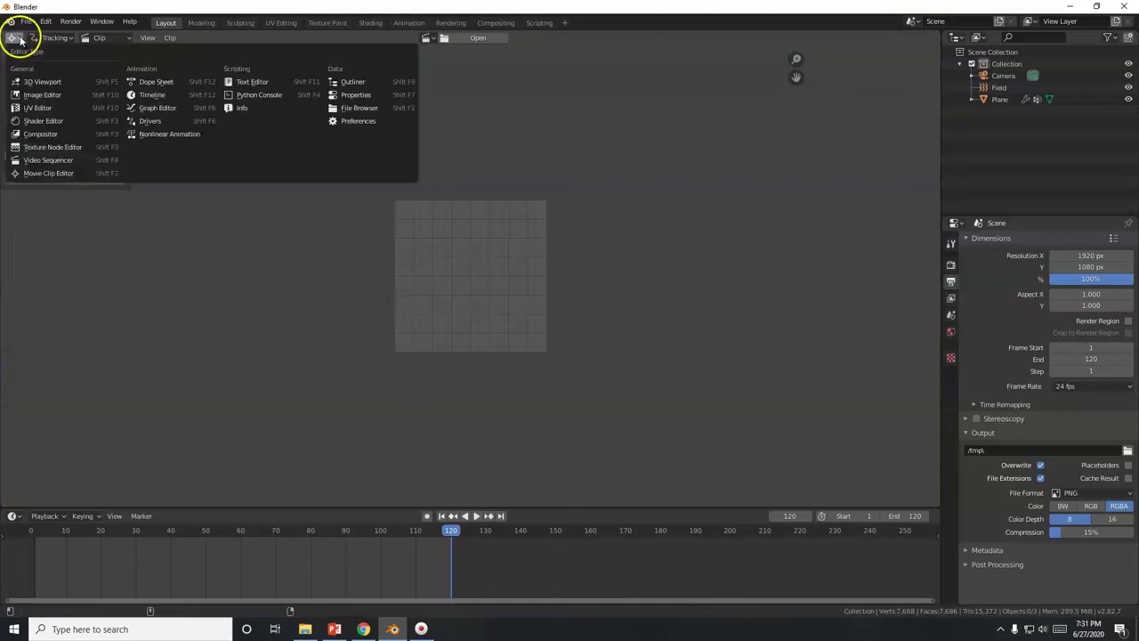
click(53, 163)
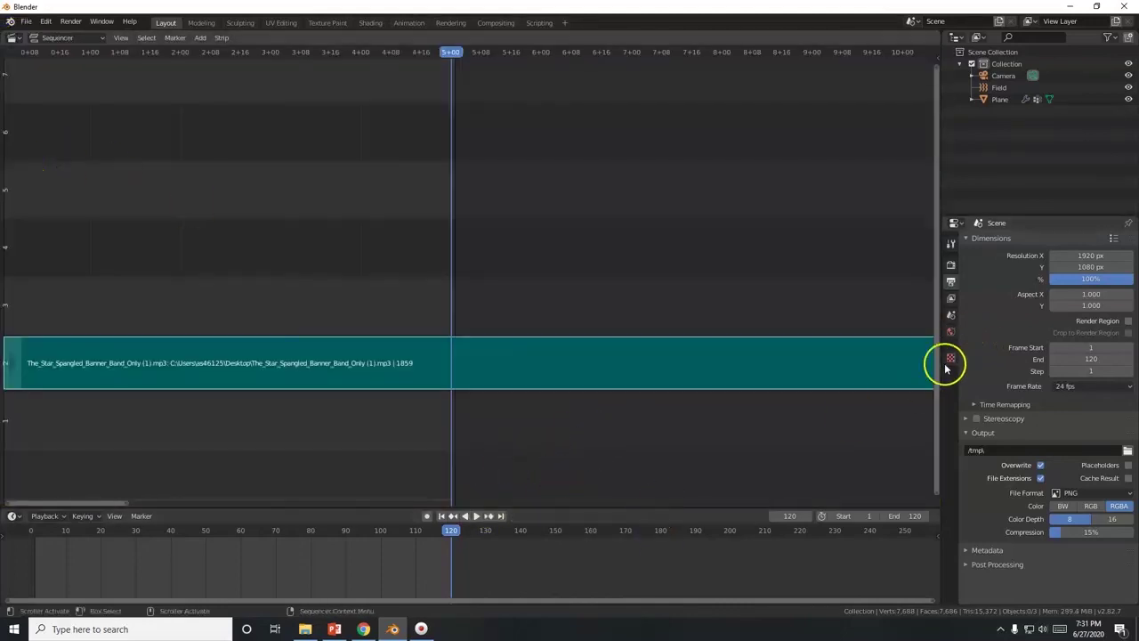
drag(76, 505, 895, 501)
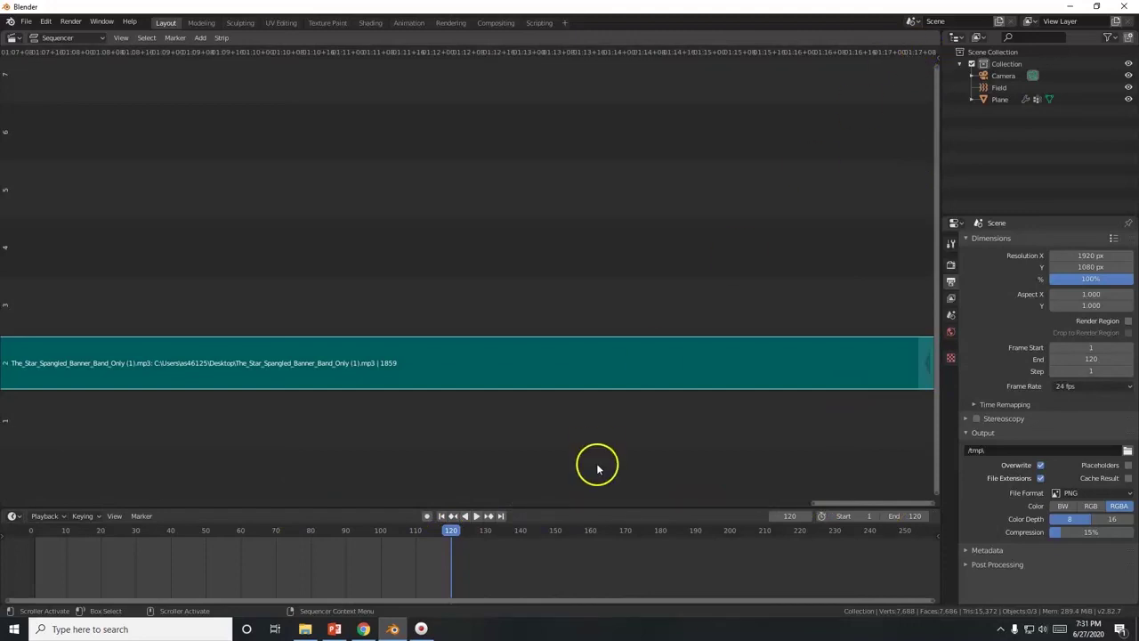
click(937, 58)
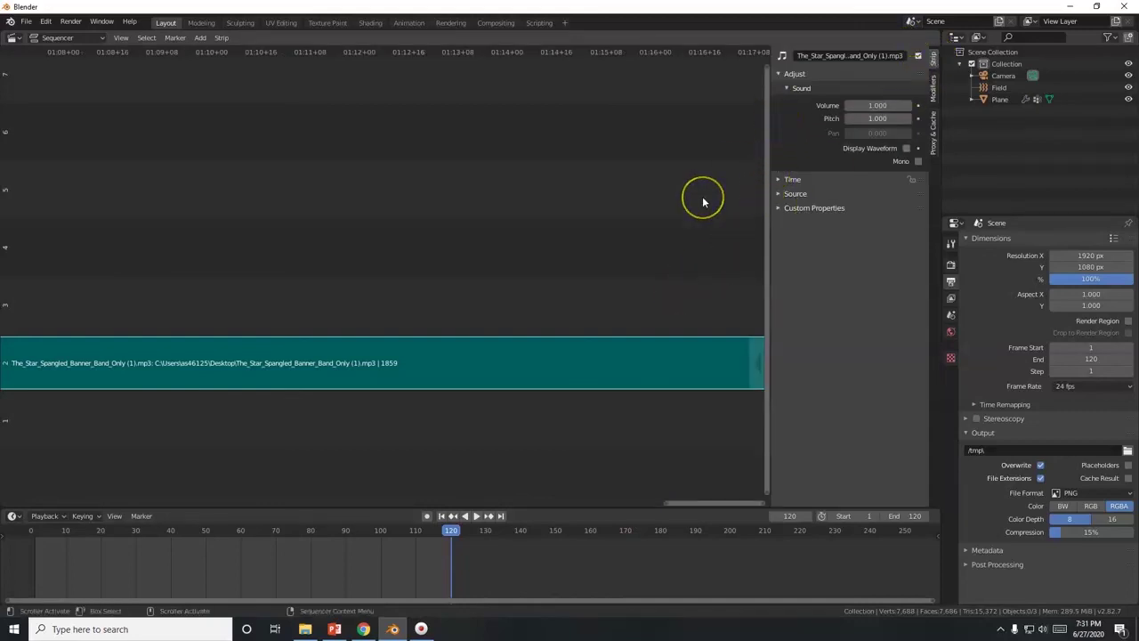
Hide the strip properties and extend the scene's end frame to 1859 to match the Star Spangled Banner strip's length.
key(n)
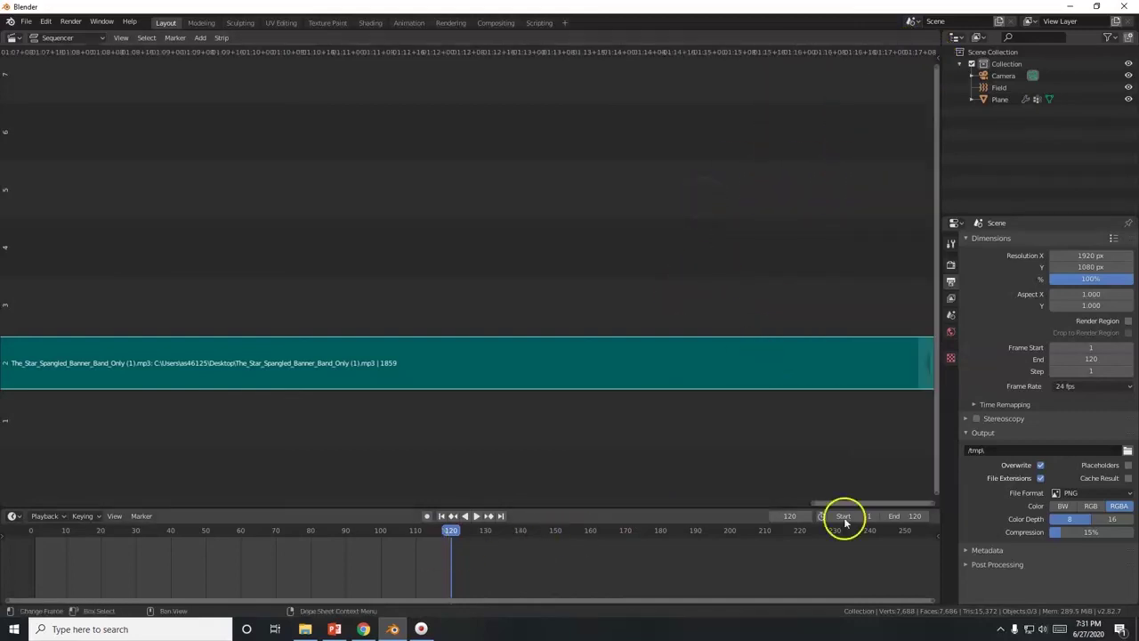
drag(899, 519, 984, 513)
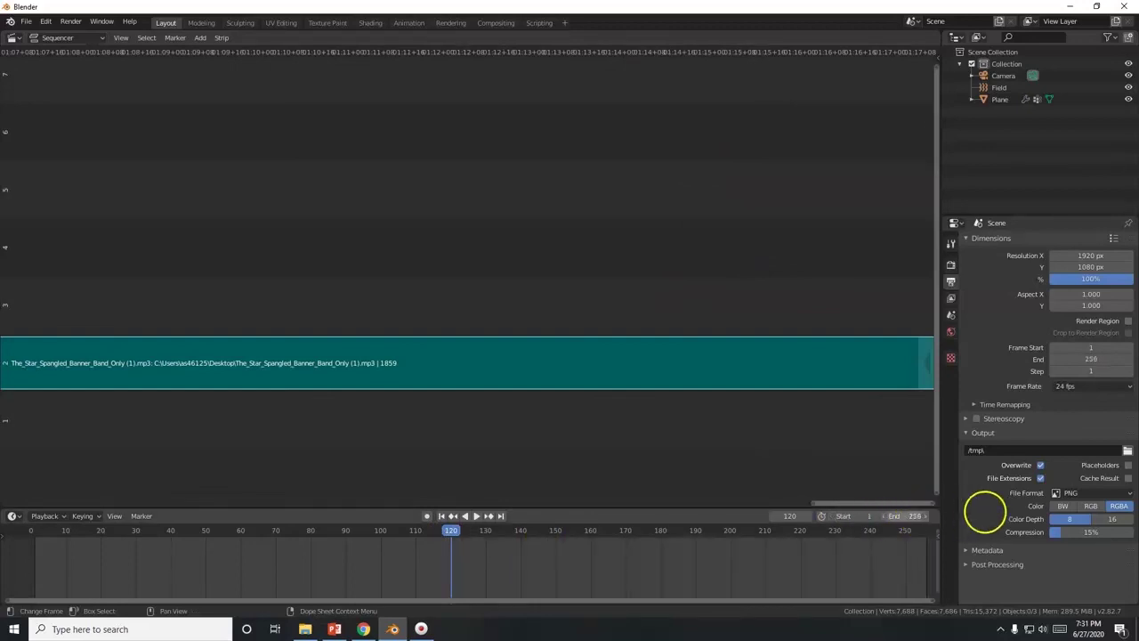
drag(1119, 501, 793, 134)
click(924, 518)
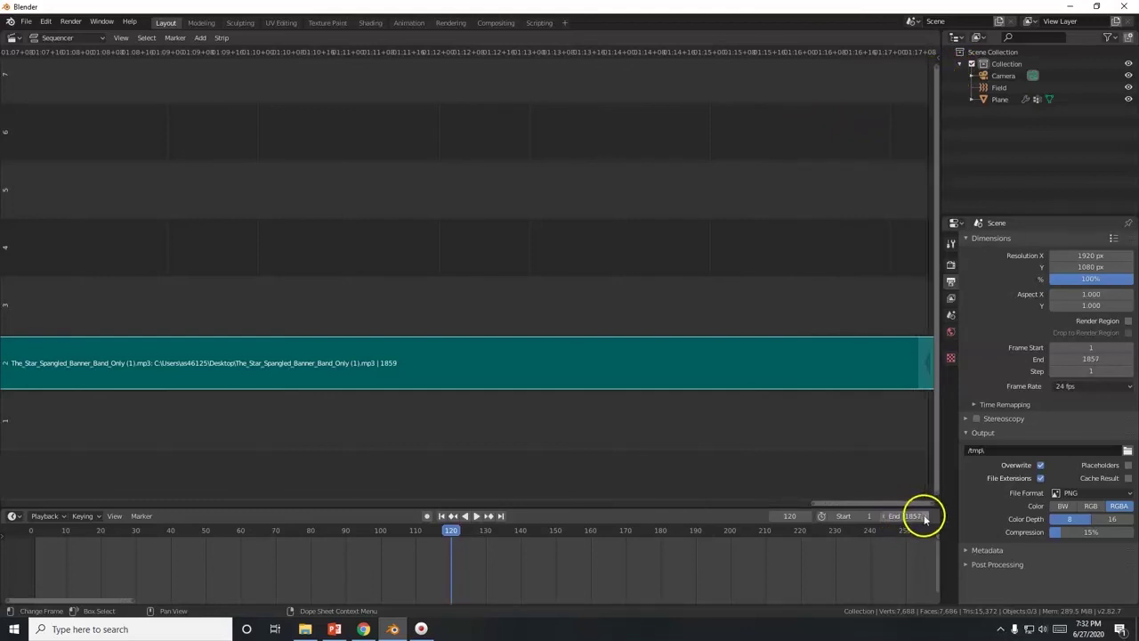
drag(911, 501, 953, 501)
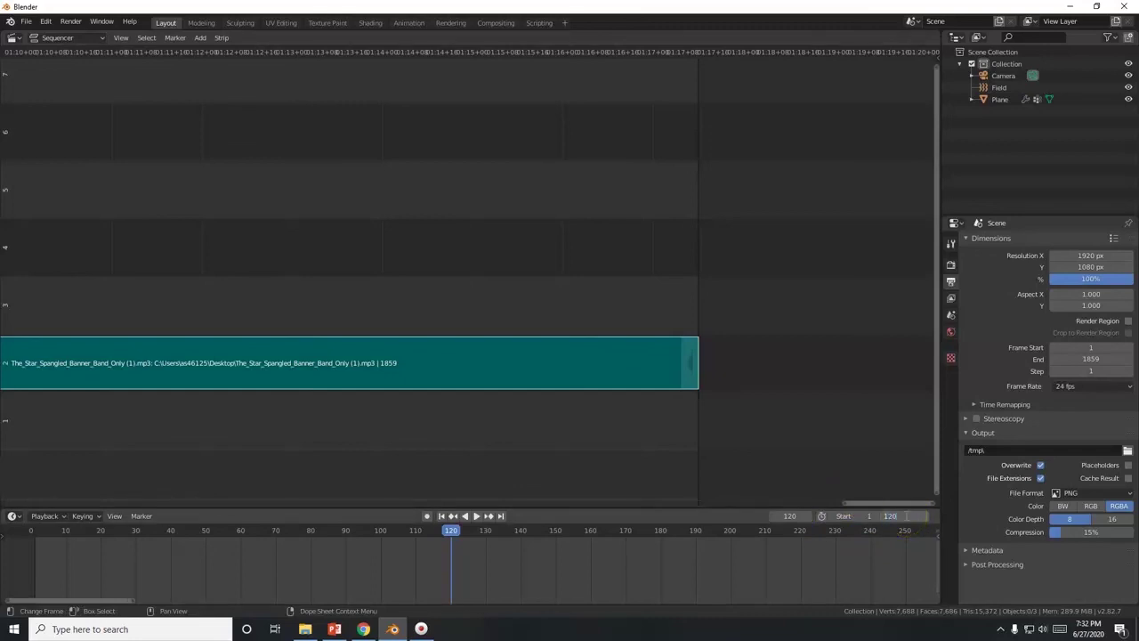
Set the scene's end frame back to 120 and switch the Video Sequencer area to the 3D Viewport.
key(Return)
click(14, 38)
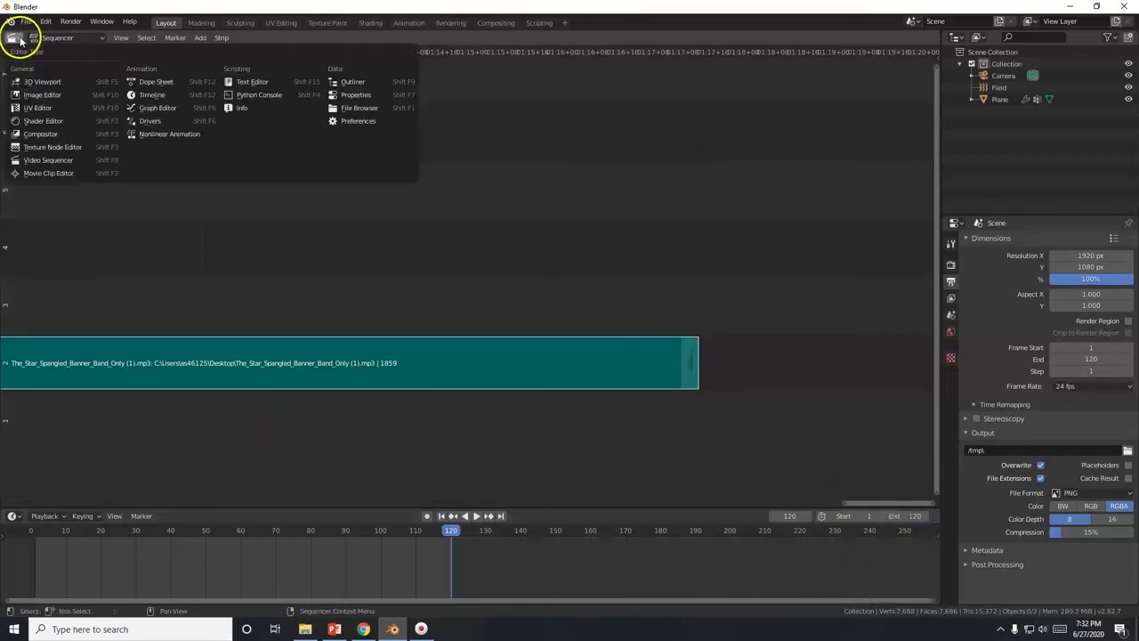
click(41, 82)
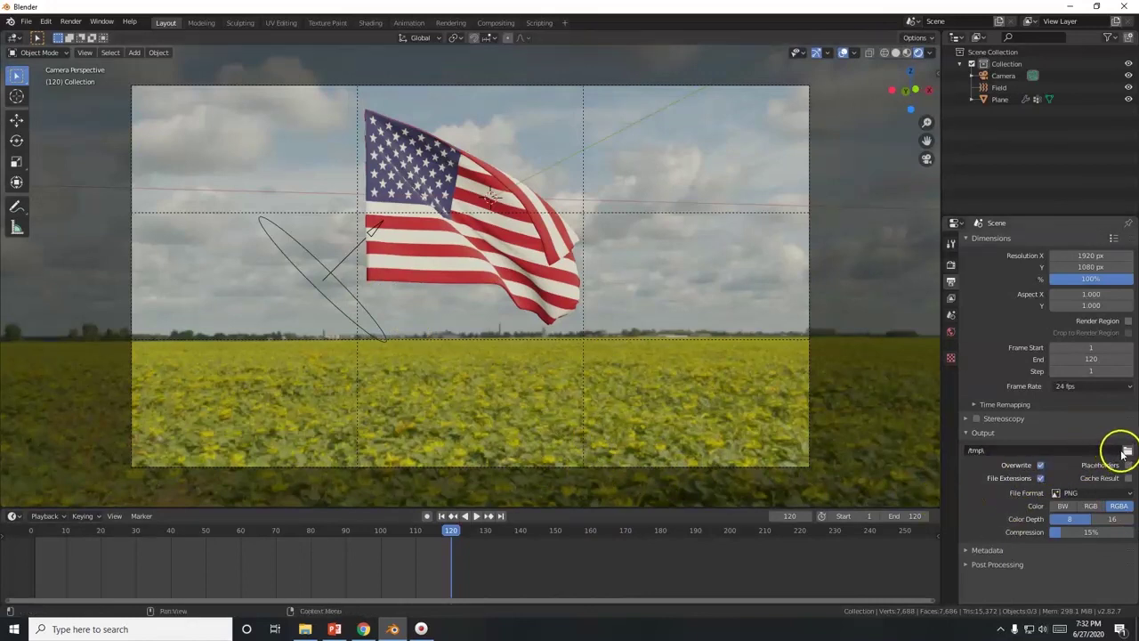
Set the render output's file format to FFmpeg video and its audio codec to AAC.
click(1094, 494)
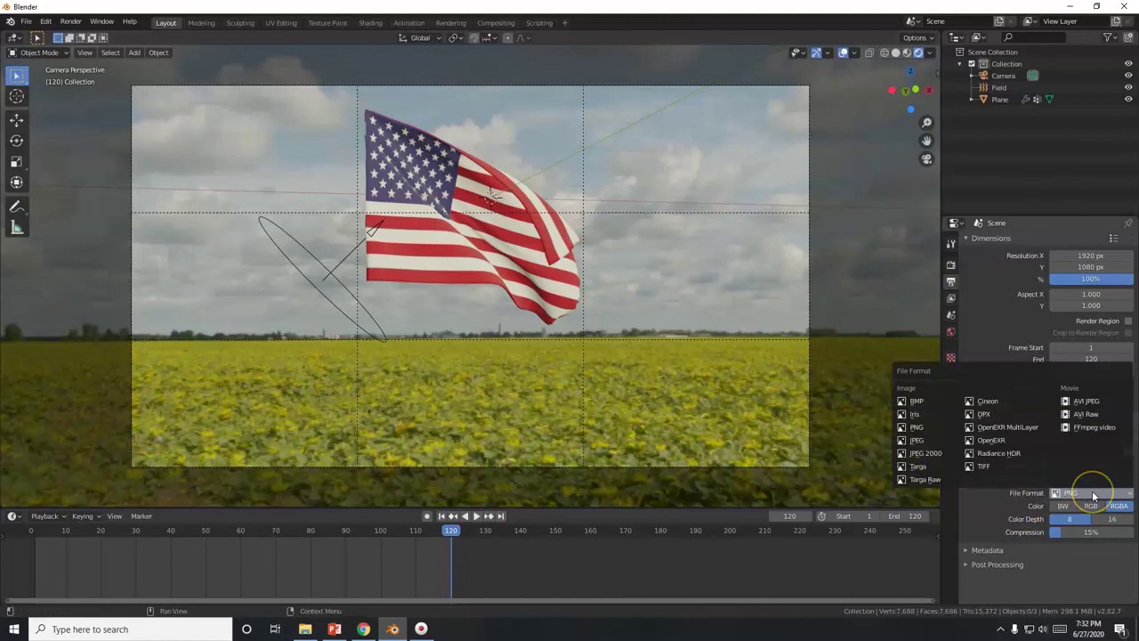
click(1082, 432)
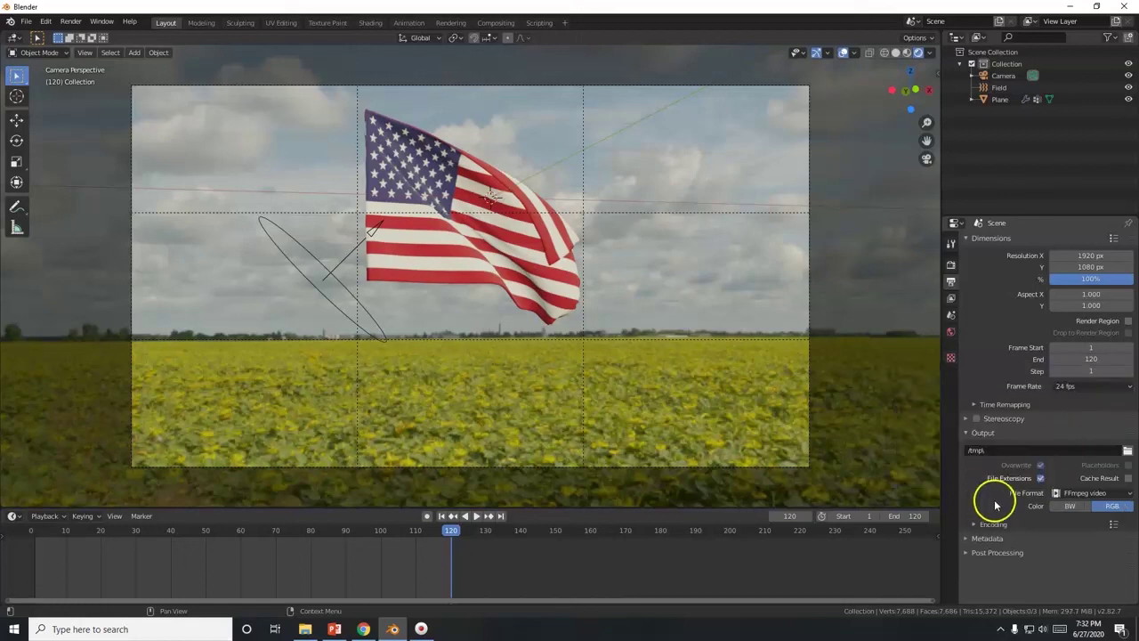
click(991, 525)
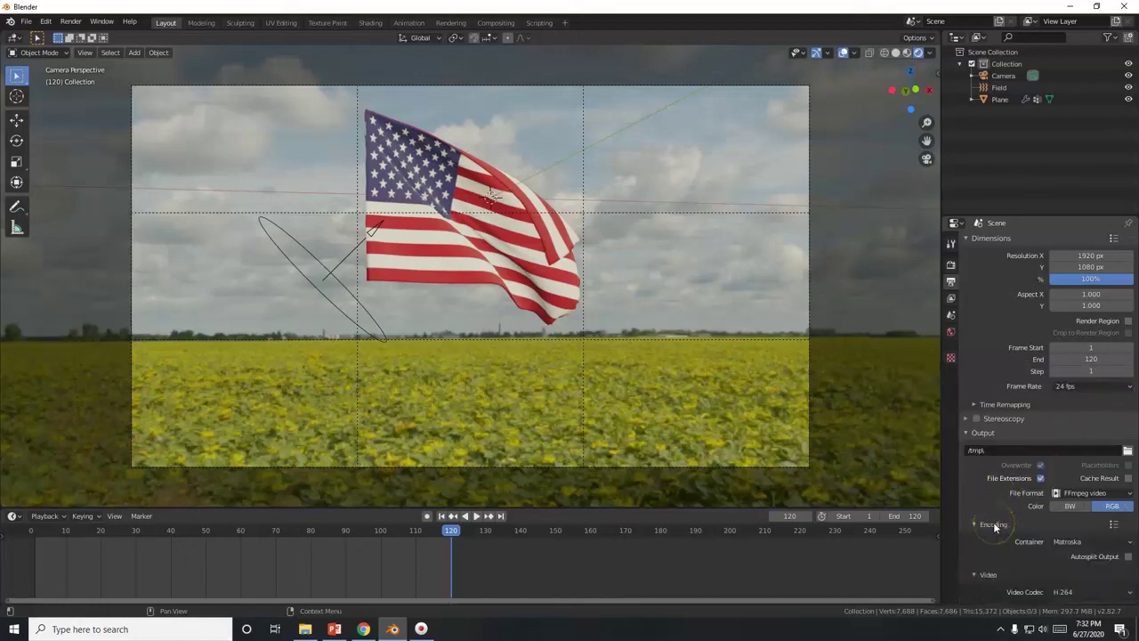
scroll(1010, 509, down, 3)
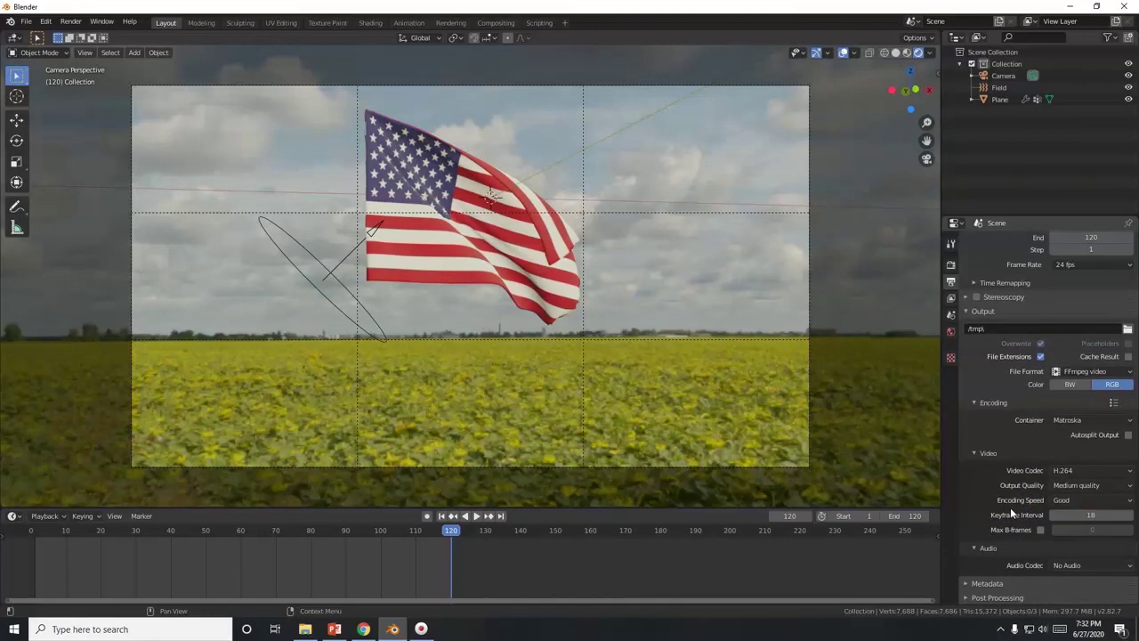
click(1069, 567)
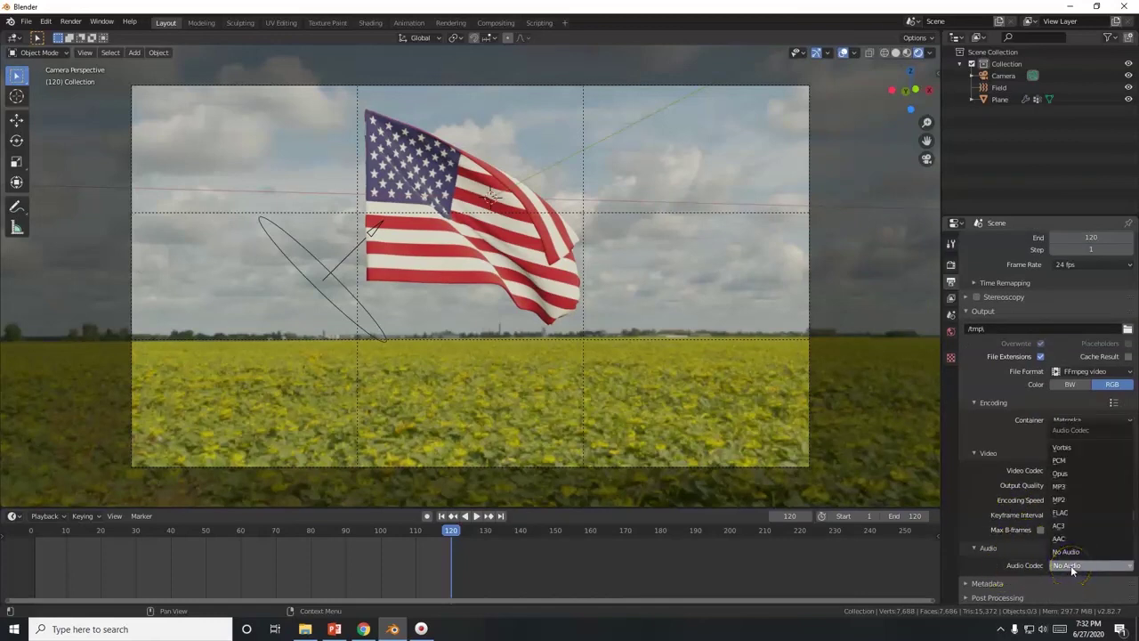
click(1068, 540)
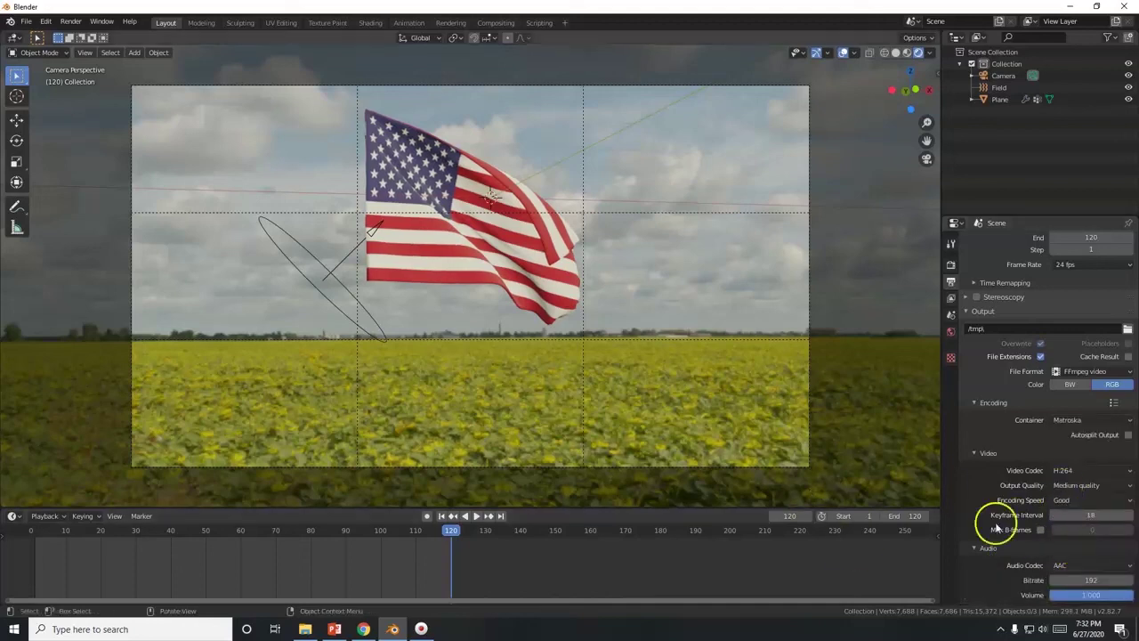
Set the output file to "us flag for yt" on the Desktop and start rendering the animation.
scroll(980, 534, up, 5)
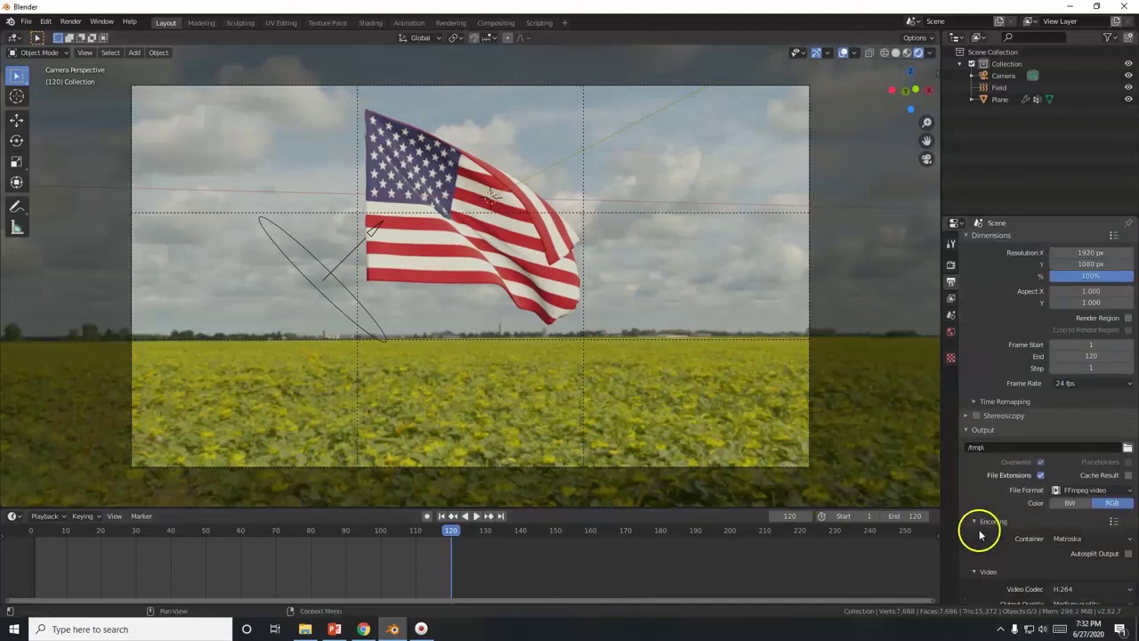
click(1127, 449)
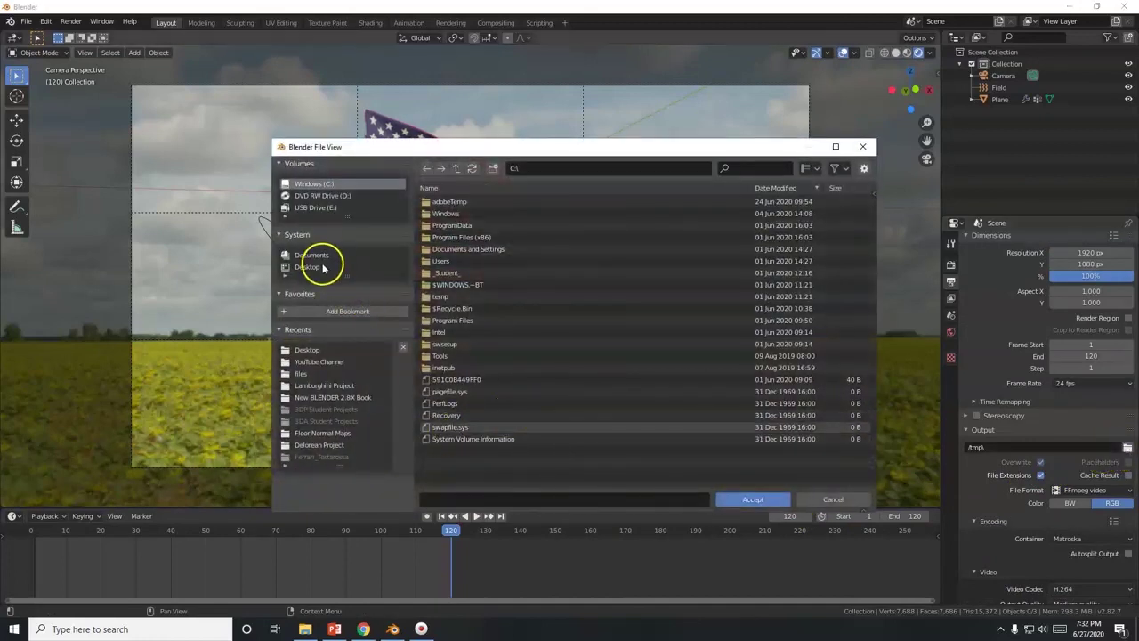
click(307, 267)
click(495, 499)
text(us flag for)
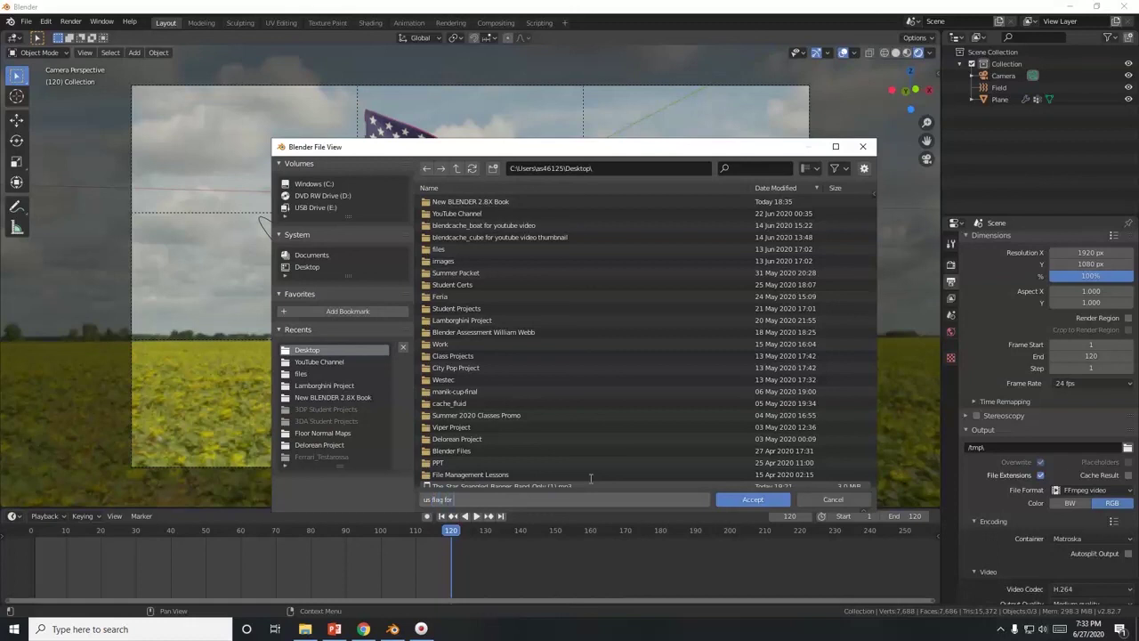
text(yt)
click(753, 500)
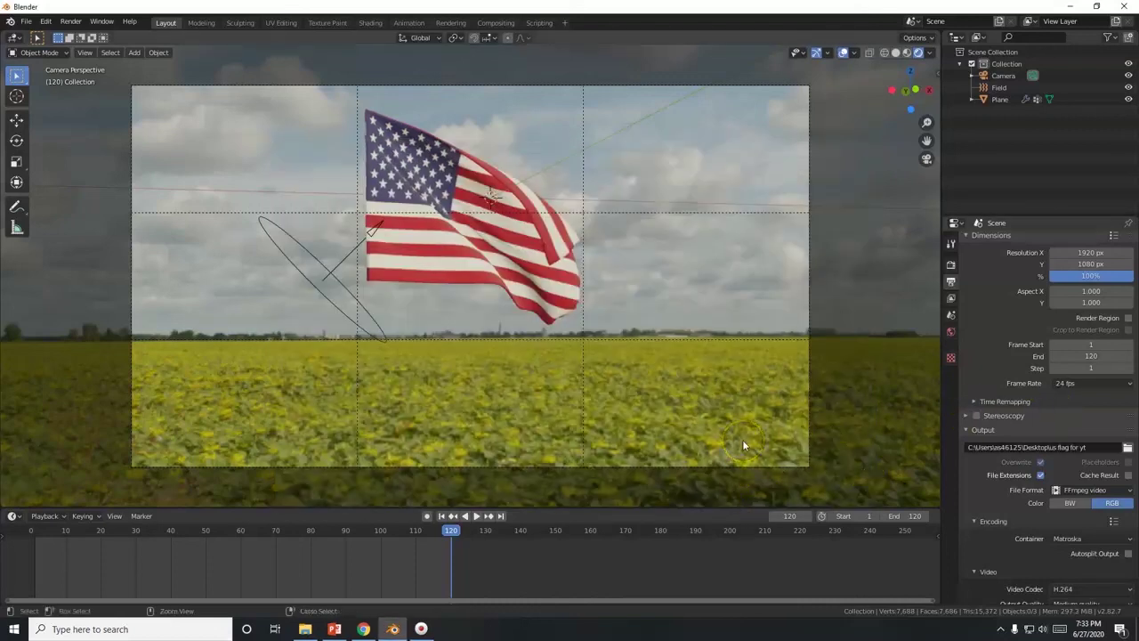
key(ctrl+F12)
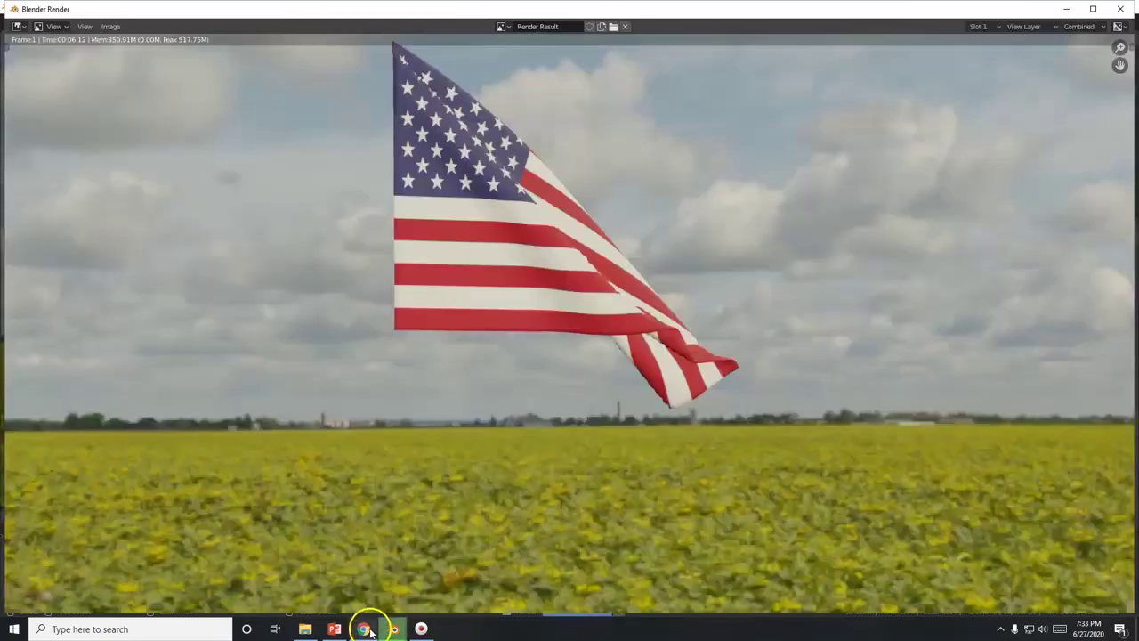
click(363, 627)
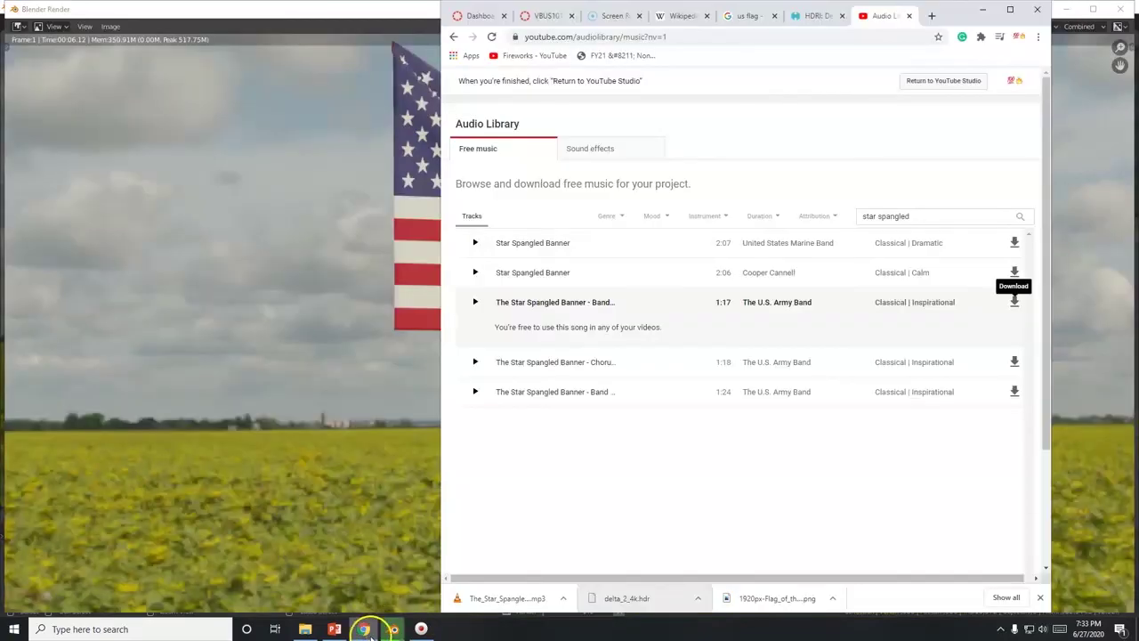
click(391, 629)
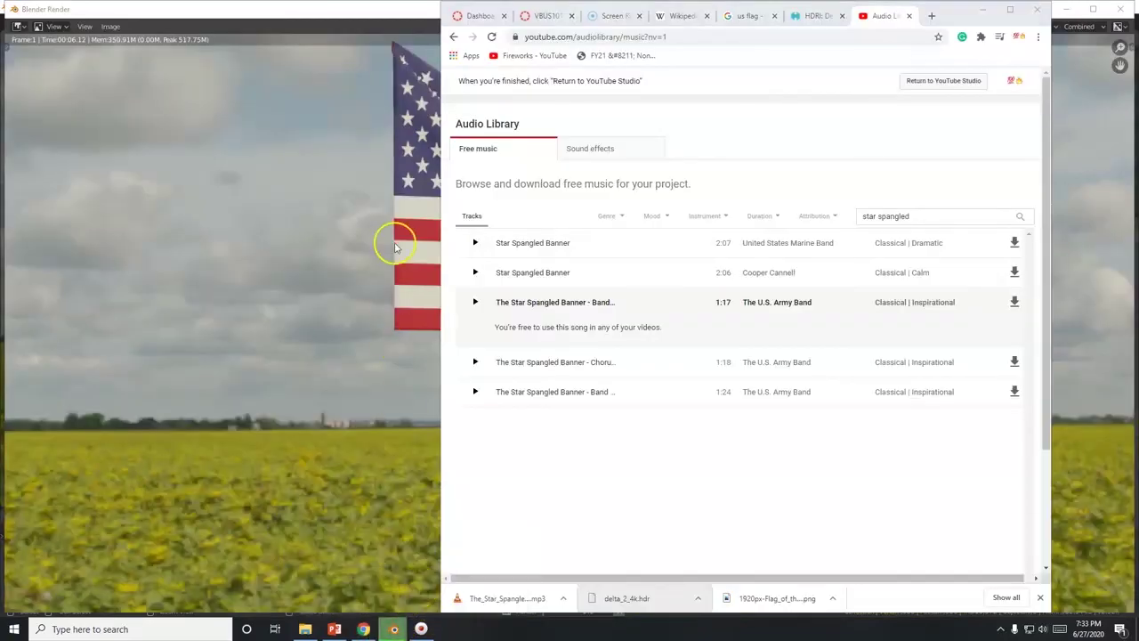
click(983, 9)
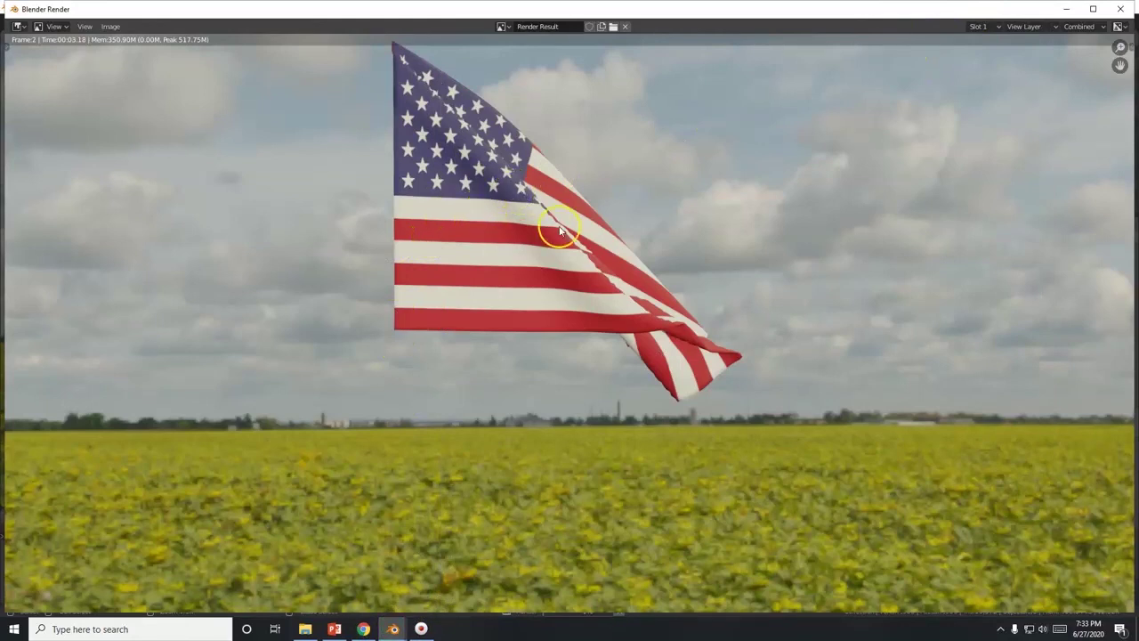